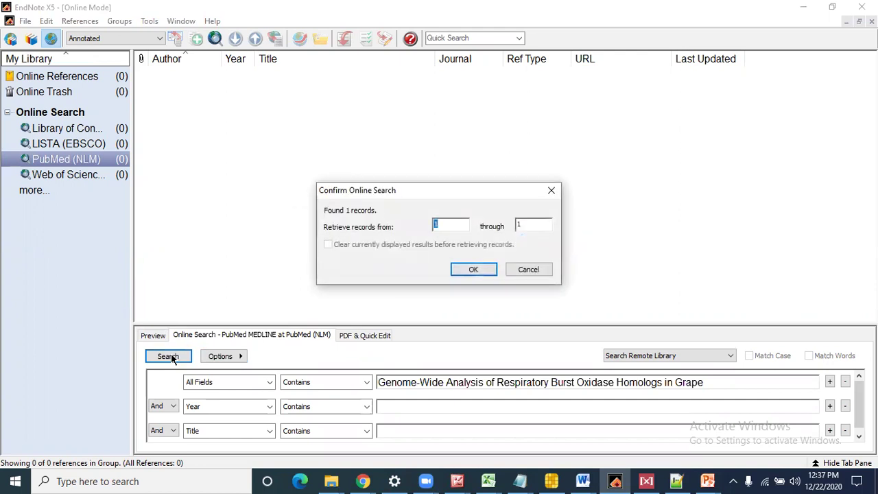
Step: Retrieve record 1 through 1 found by the PubMed search and preview the 2013 grape oxidase homologs reference
{"action": "left_click", "coordinate": [476, 270]}
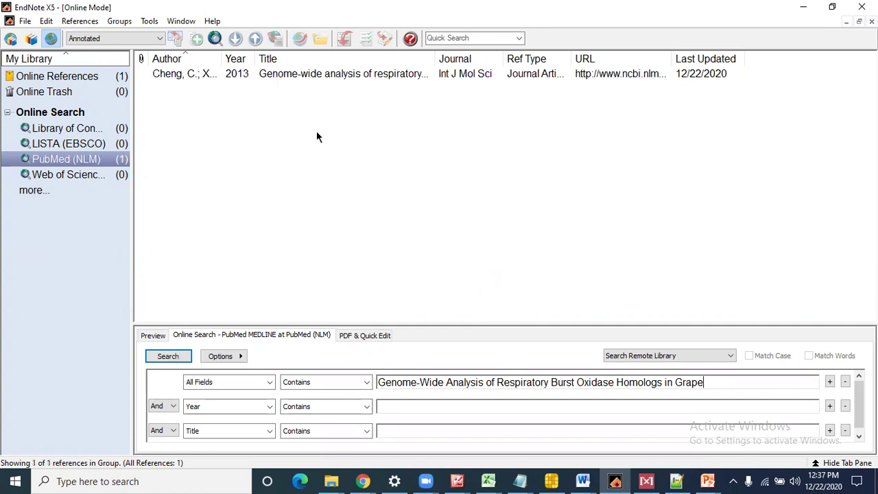
{"action": "left_click", "coordinate": [207, 74]}
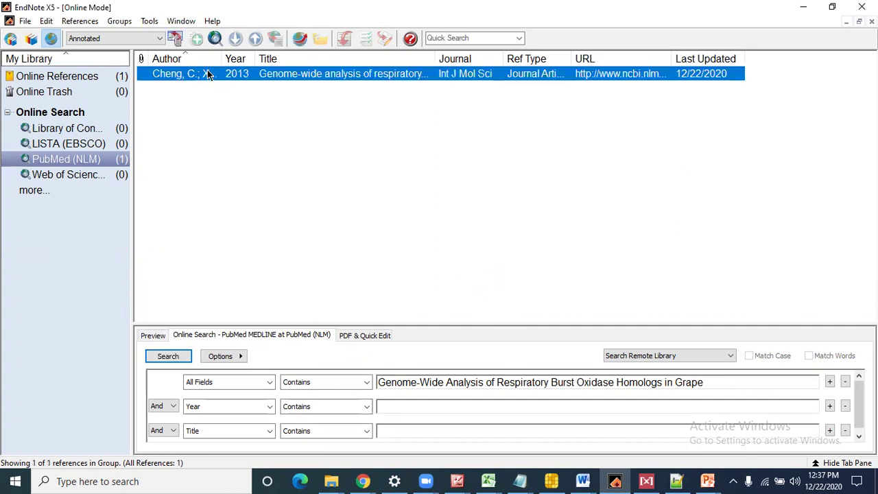
{"action": "left_click", "coordinate": [154, 335]}
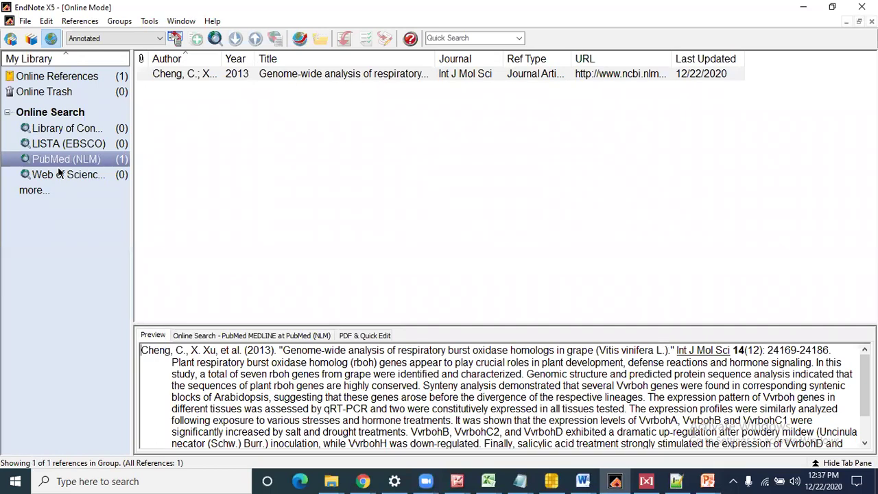
Step: Cut the grape respiratory burst oxidase reference from the online results and paste it into the local reference library
{"action": "right_click", "coordinate": [245, 77]}
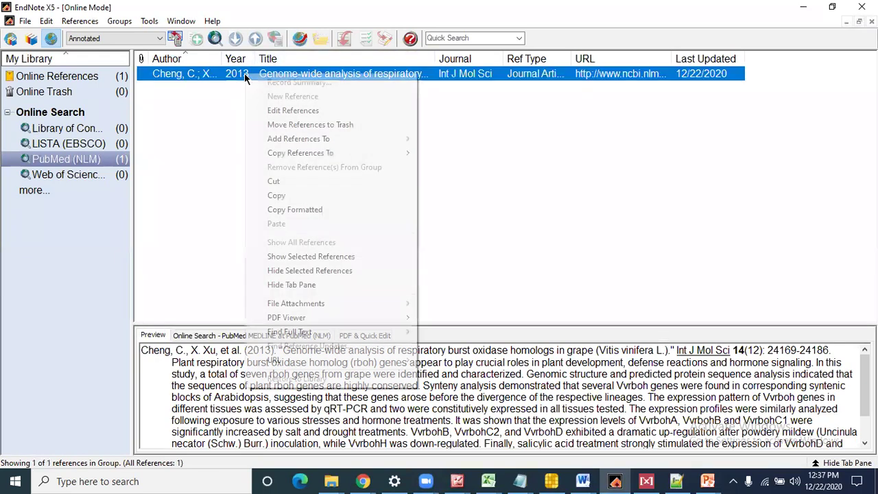
{"action": "left_click", "coordinate": [275, 182]}
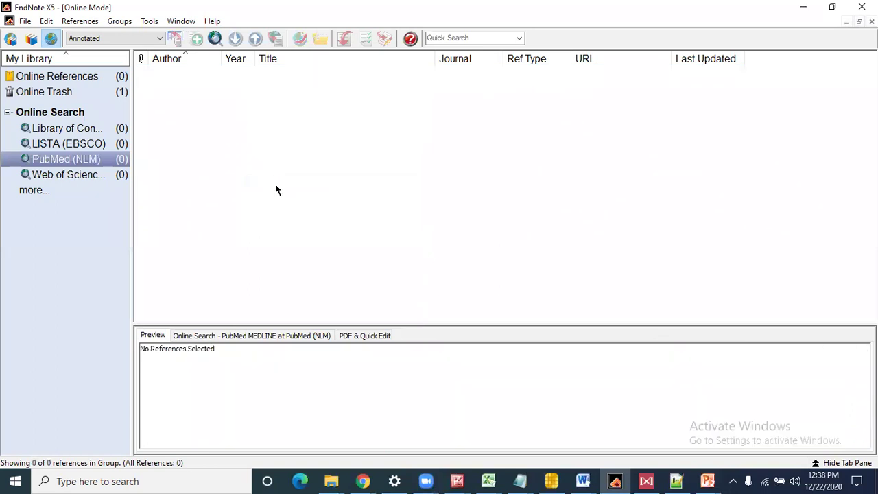
{"action": "left_click", "coordinate": [31, 41]}
{"action": "left_click", "coordinate": [202, 143]}
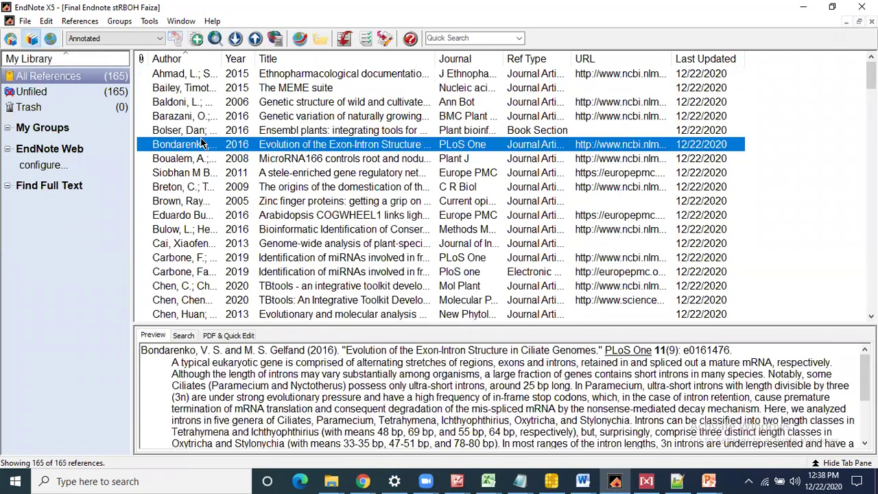
{"action": "key", "text": "ctrl+v"}
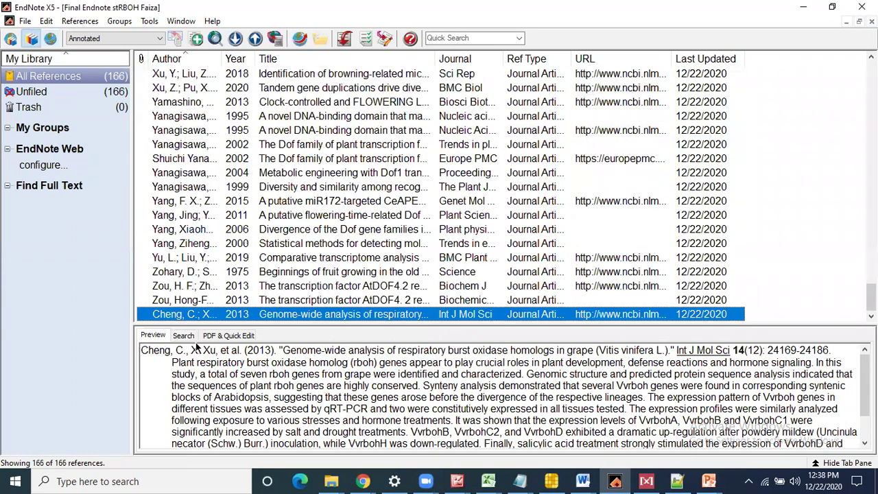
Step: Copy the newly added reference and paste it over the [1,2] citation after "cellular growth" in the Word manuscript Dof MS v1
{"action": "right_click", "coordinate": [210, 319]}
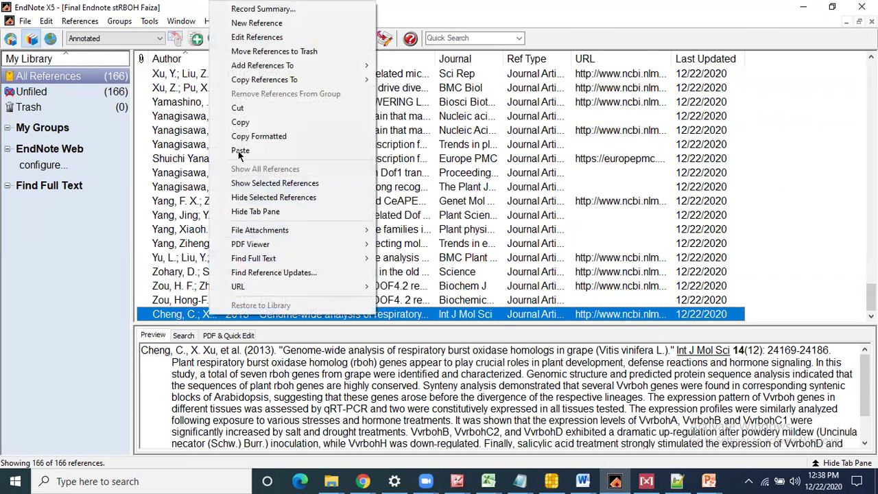
{"action": "left_click", "coordinate": [243, 123]}
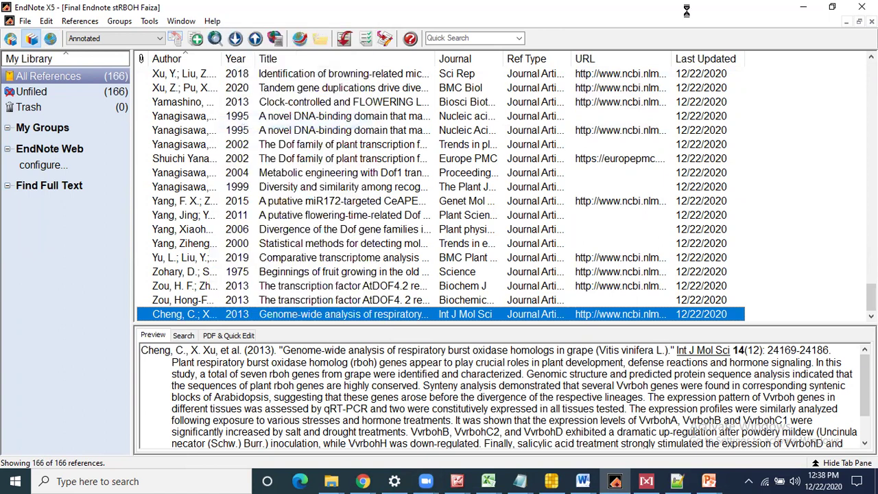
{"action": "left_click", "coordinate": [804, 7]}
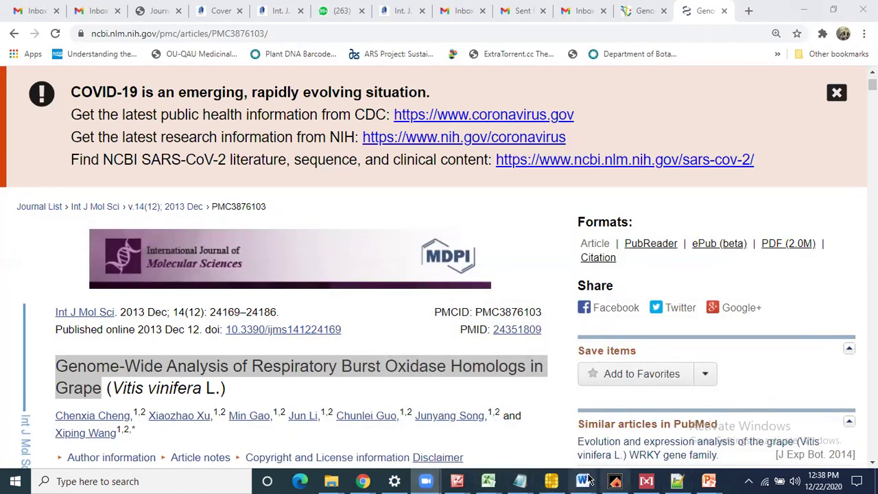
{"action": "mouse_move", "coordinate": [592, 479]}
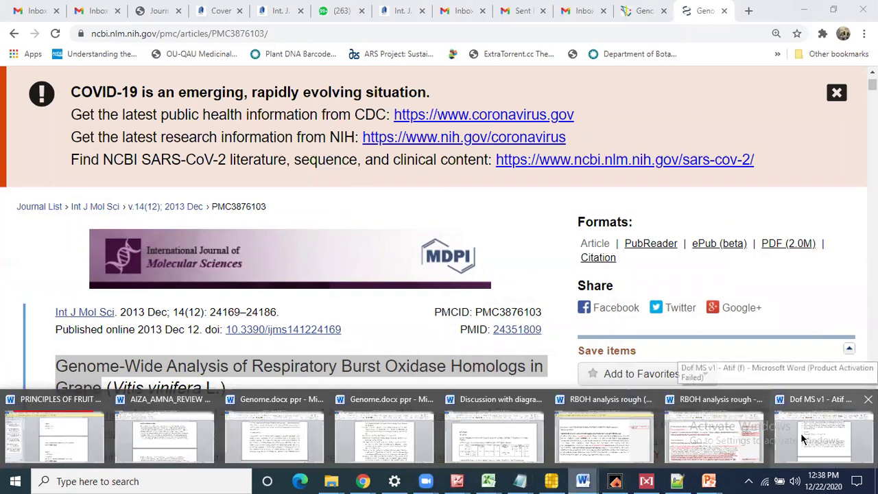
{"action": "left_click", "coordinate": [803, 439]}
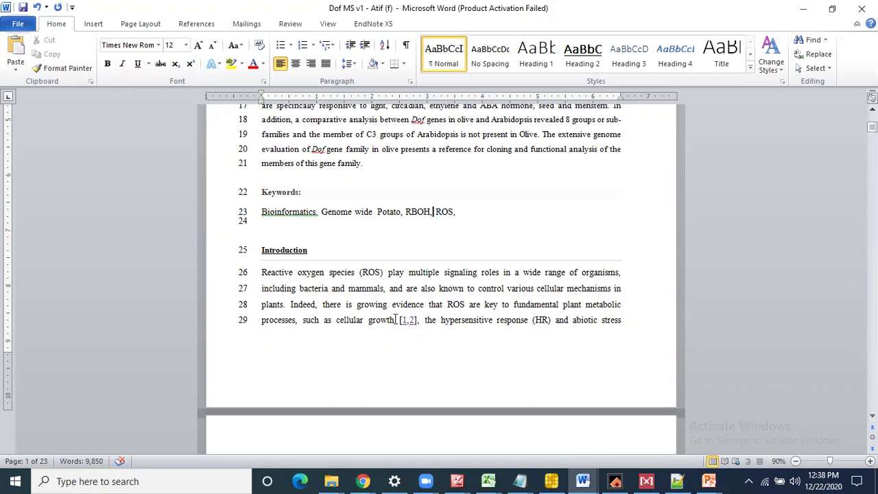
{"action": "left_click_drag", "start_coordinate": [400, 320], "coordinate": [416, 320]}
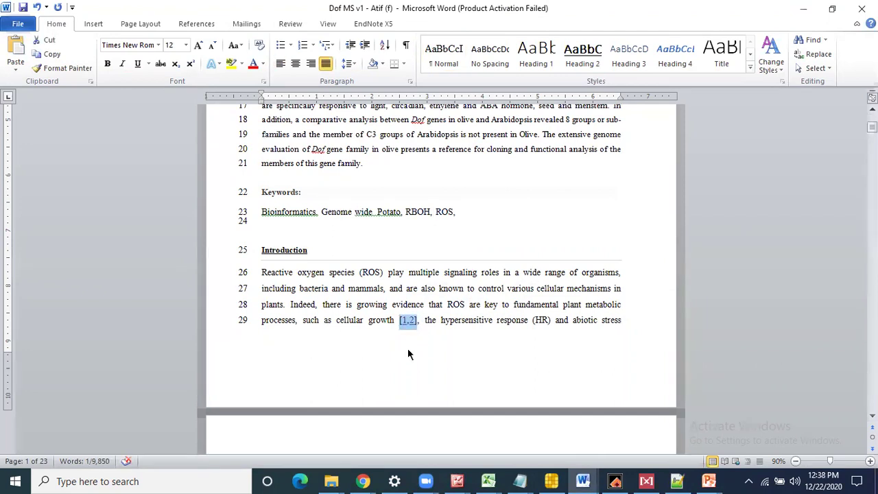
{"action": "key", "text": "ctrl+v"}
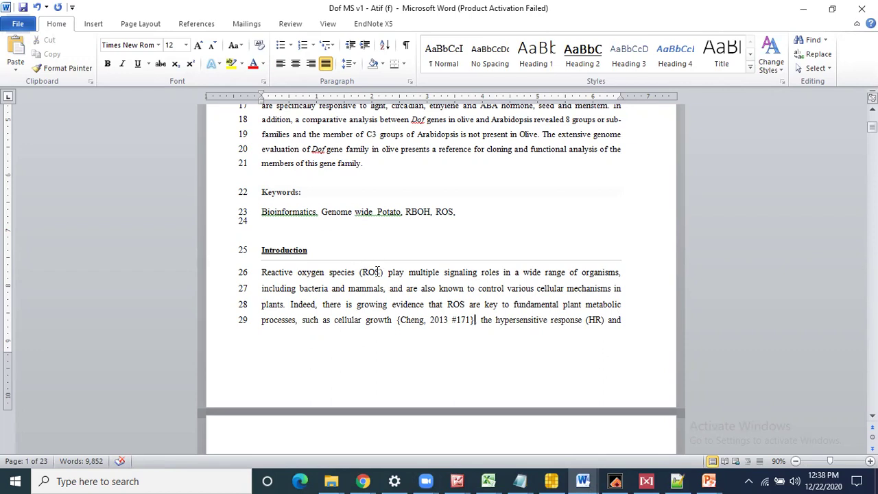
Step: Shorten "Reactive oxygen species (ROS)" to "ROS" at the start of the Introduction
{"action": "left_click_drag", "start_coordinate": [364, 272], "coordinate": [263, 276]}
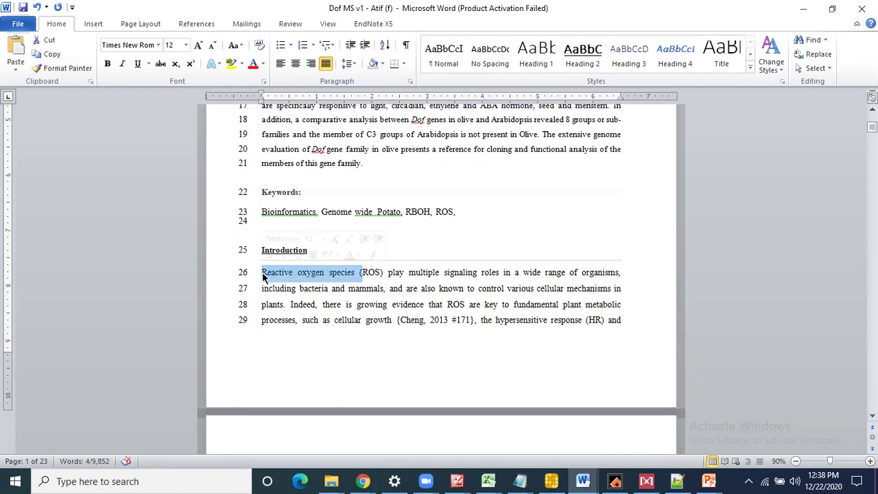
{"action": "key", "text": "Delete"}
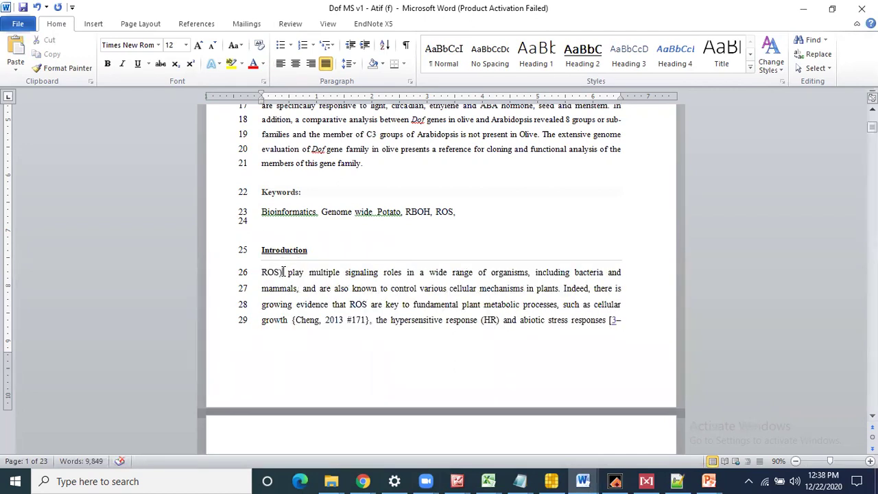
{"action": "left_click", "coordinate": [284, 272]}
{"action": "key", "text": "BackSpace"}
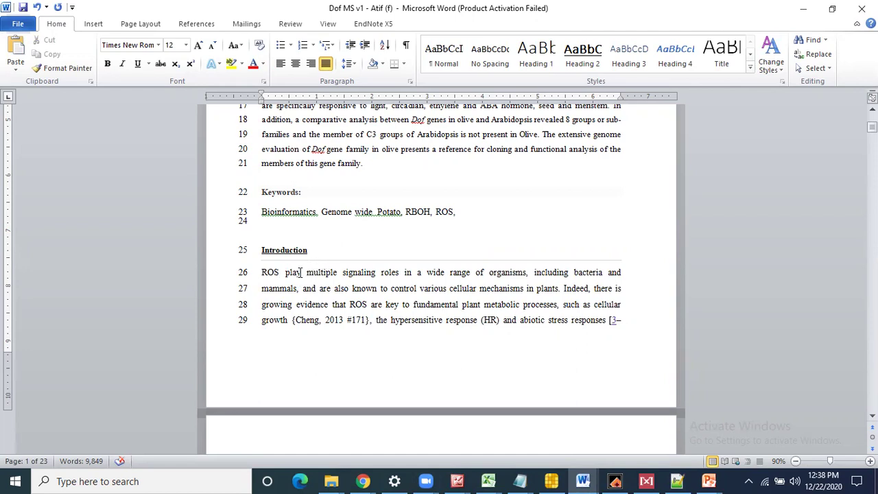
Step: Insert "ia an important signaling molecules" after "ROS" in the opening sentence of the Introduction
{"action": "type", "text": "is an "}
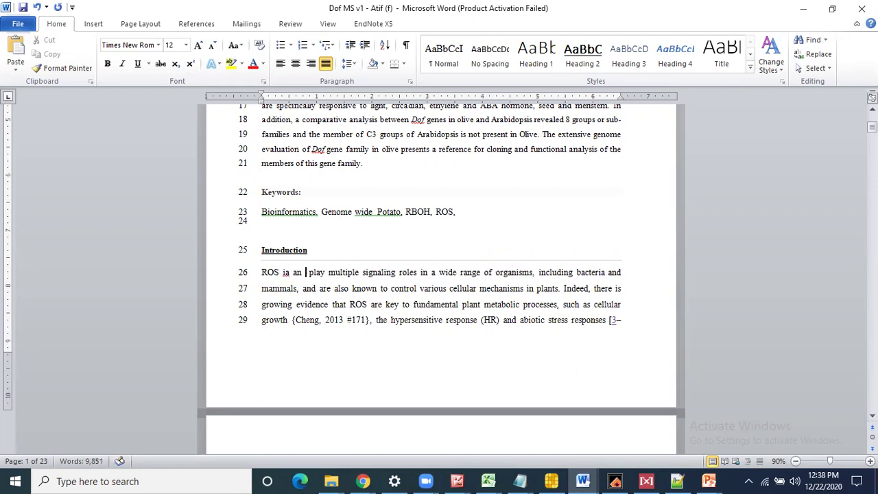
{"action": "type", "text": "importan"}
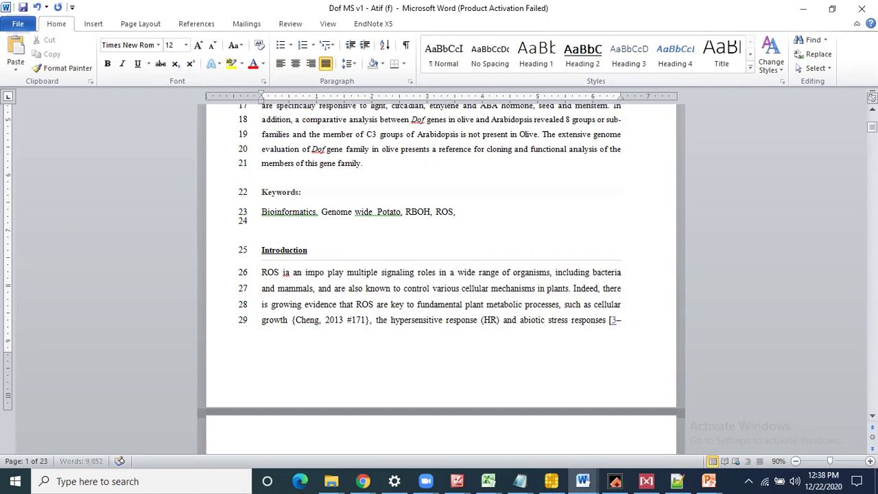
{"action": "type", "text": "t sign"}
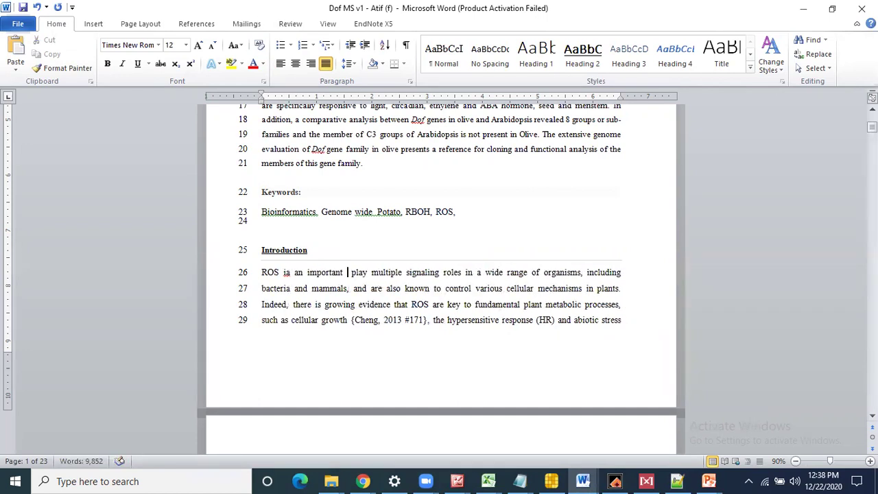
{"action": "type", "text": "aling m"}
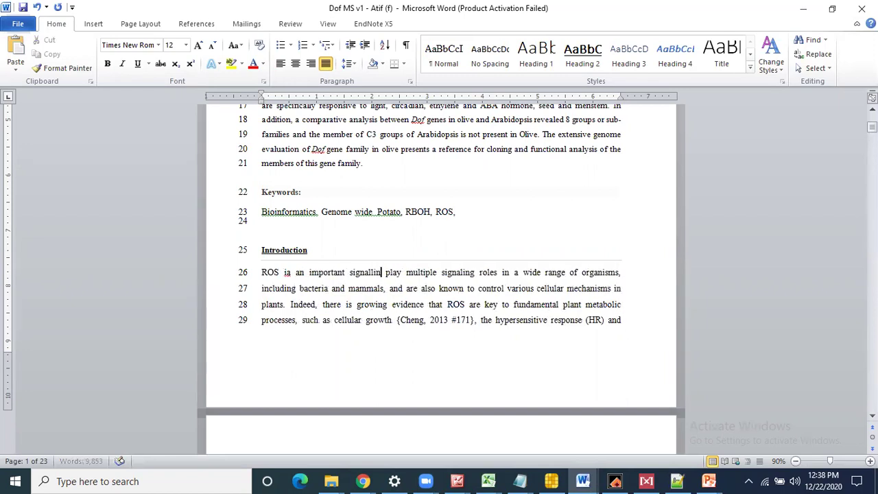
{"action": "type", "text": "olecules"}
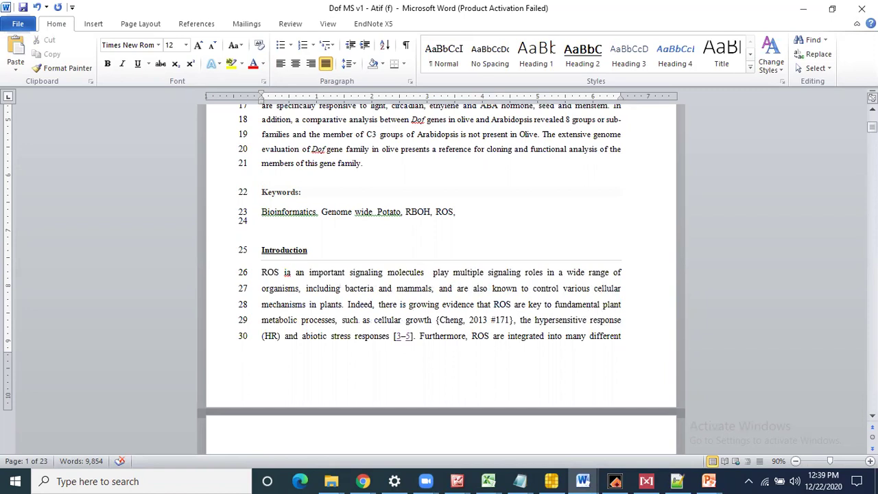
Step: Continue the opening sentence after "molecules" with "and plany an important role in mut"
{"action": "type", "text": "and "}
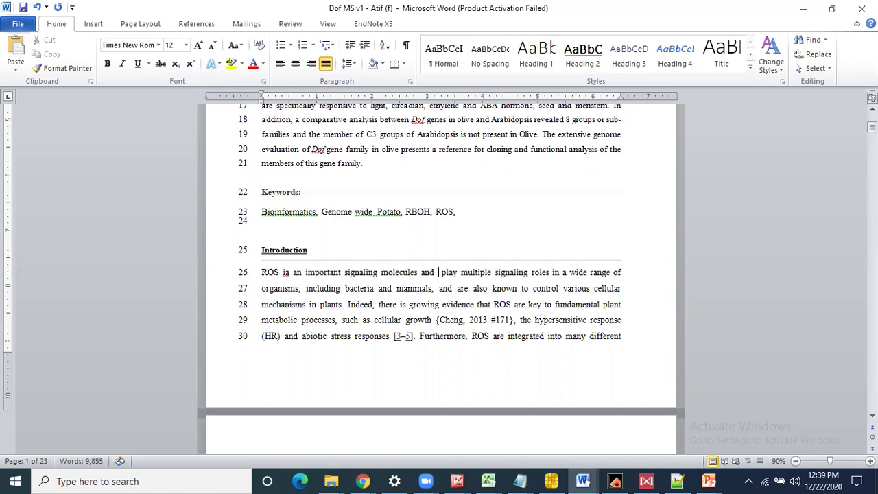
{"action": "type", "text": "plany a"}
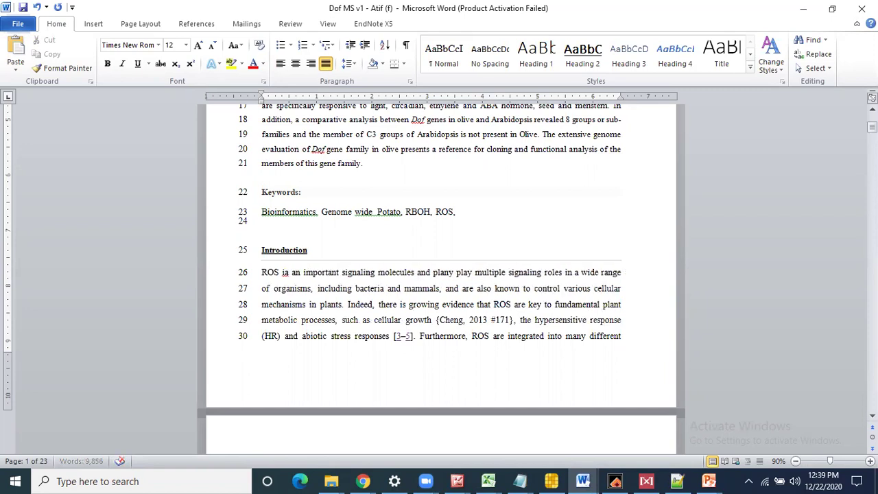
{"action": "type", "text": "n impot"}
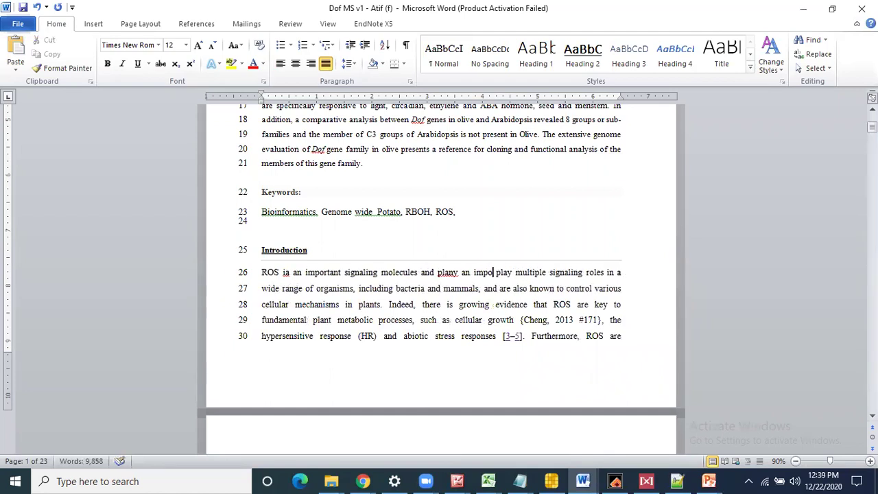
{"action": "key", "text": "BackSpace"}
{"action": "type", "text": "rtant "}
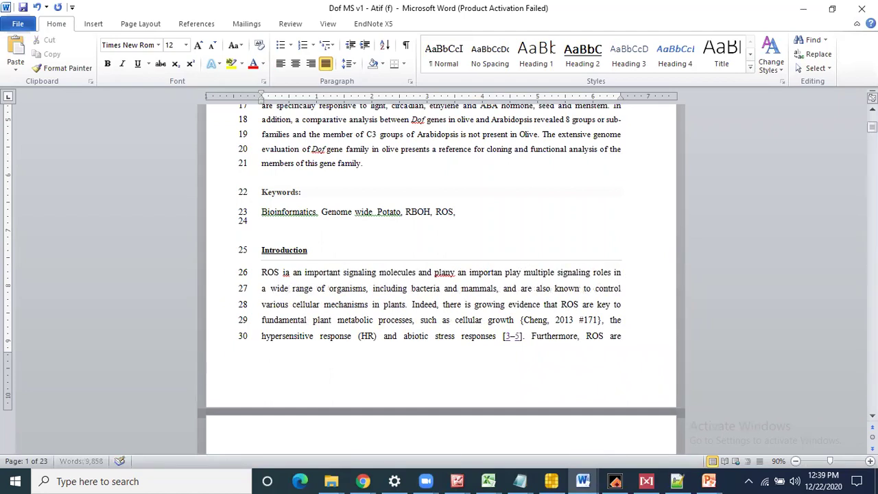
{"action": "type", "text": "role in"}
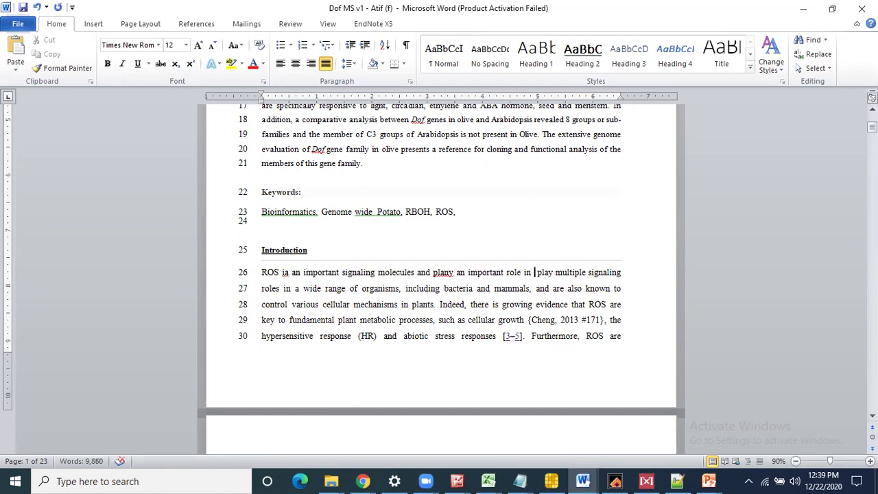
{"action": "type", "text": " mut"}
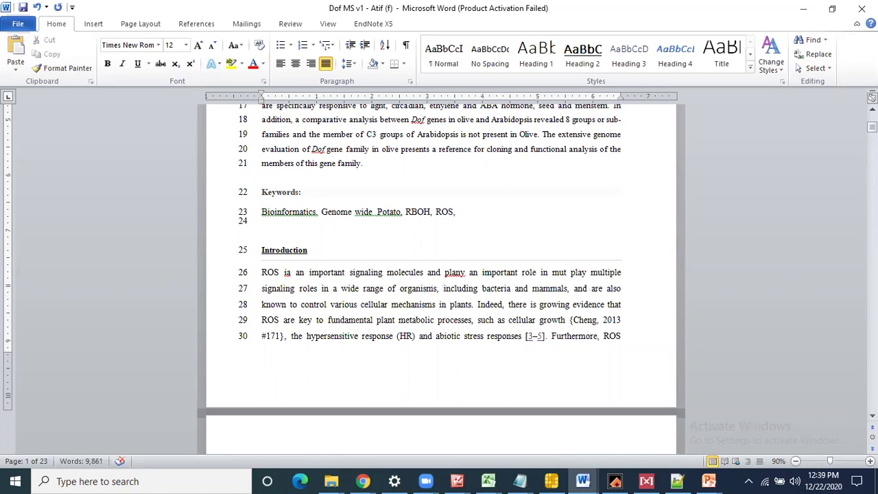
Step: Delete "signaling" before "molecules" in the opening sentence and correct "plany" to "play"
{"action": "left_click_drag", "start_coordinate": [350, 272], "coordinate": [386, 272]}
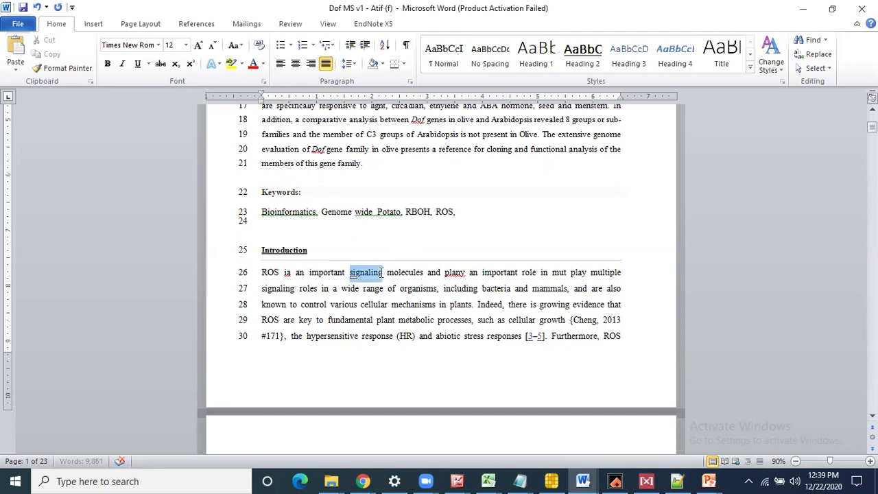
{"action": "key", "text": "Delete"}
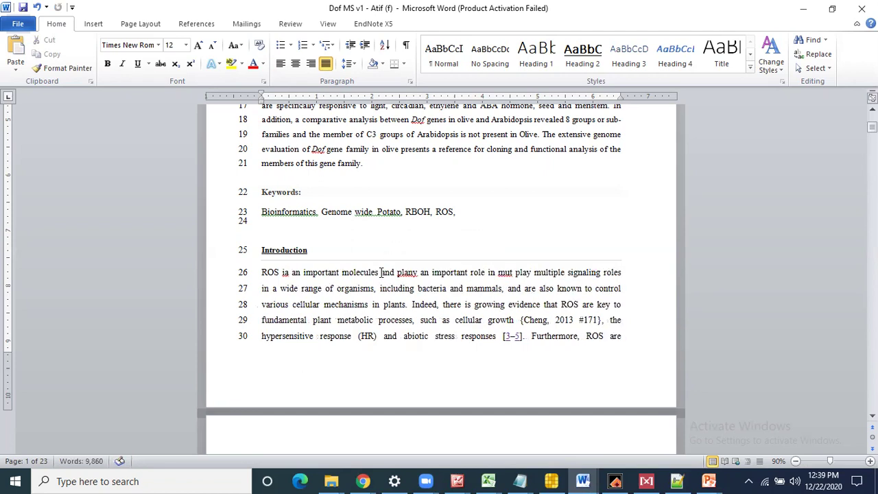
{"action": "left_click", "coordinate": [417, 273]}
{"action": "key", "text": "BackSpace"}
{"action": "type", "text": "t"}
{"action": "key", "text": "BackSpace"}
{"action": "key", "text": "BackSpace"}
{"action": "type", "text": "y"}
Step: Complete the partial word "mut" in the opening sentence as "multiple signaling pathways"
{"action": "left_click", "coordinate": [505, 272]}
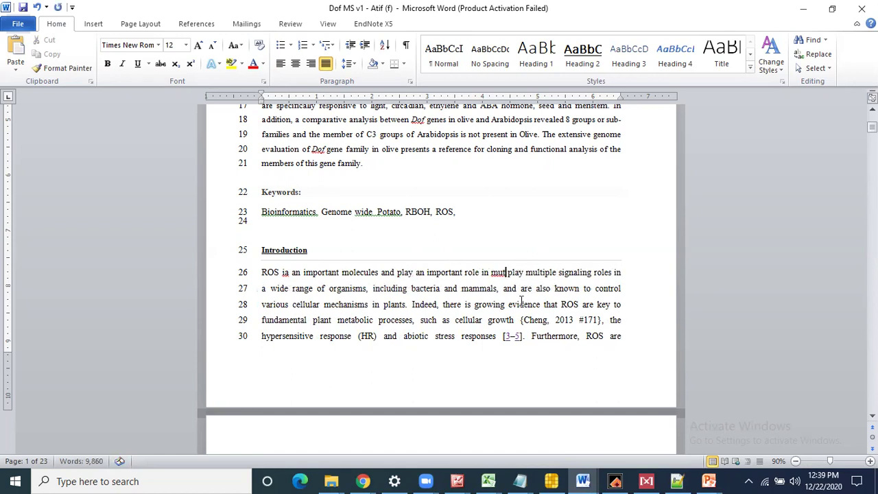
{"action": "key", "text": "BackSpace"}
{"action": "type", "text": "ltiple signall"}
{"action": "key", "text": "BackSpace"}
{"action": "type", "text": "ing path"}
{"action": "type", "text": "ways an"}
{"action": "key", "text": "BackSpace"}
{"action": "key", "text": "BackSpace"}
{"action": "key", "text": "BackSpace"}
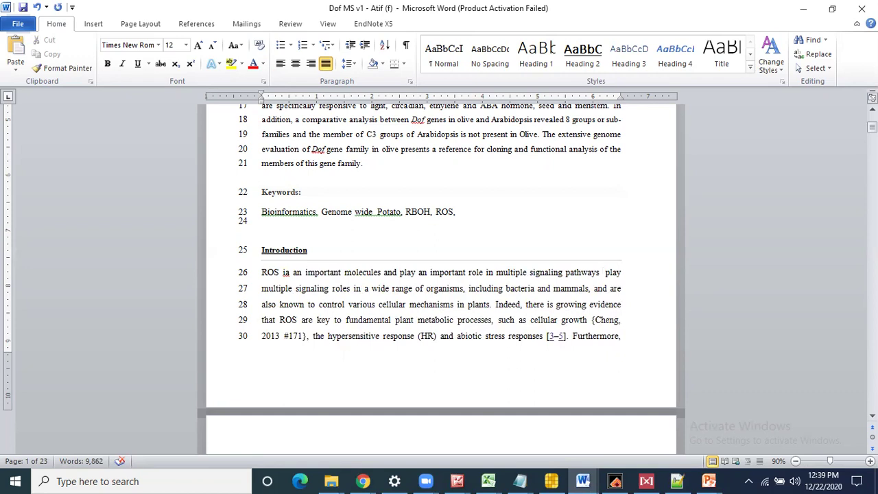
Step: Continue the Introduction's opening sentence after "signaling pathways" with "in wide variety of organism"
{"action": "type", "text": "in wide "}
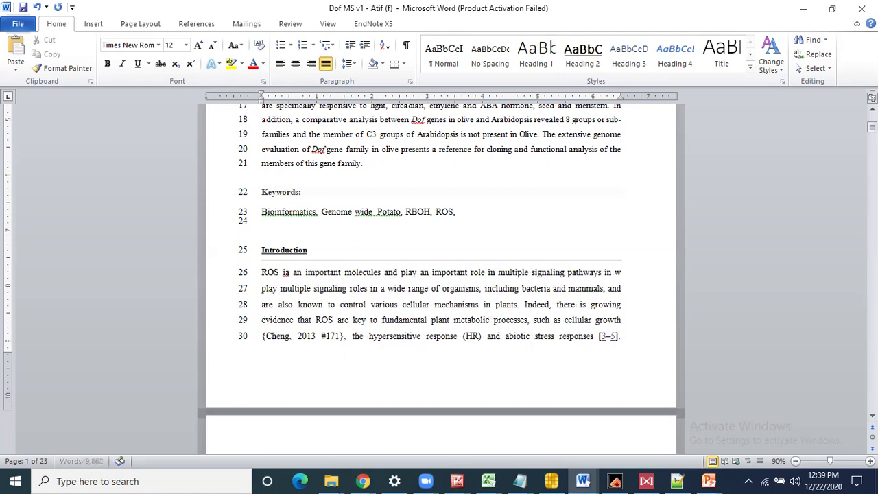
{"action": "type", "text": "variet"}
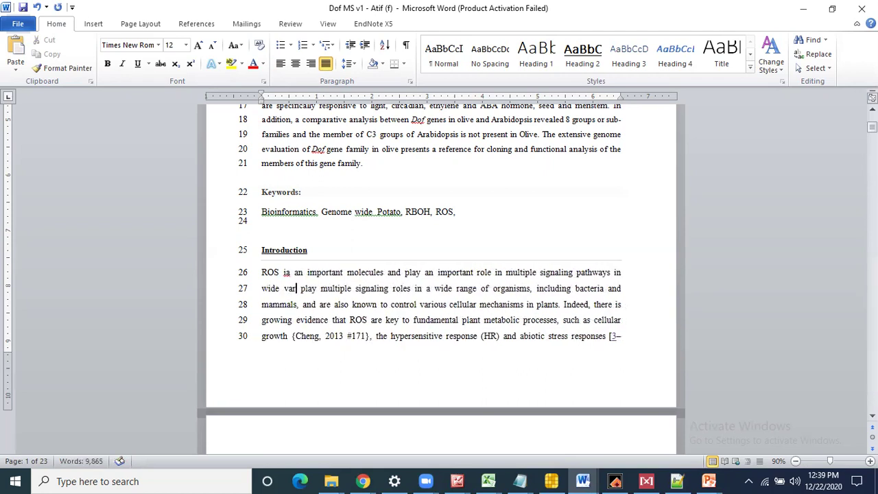
{"action": "type", "text": "y of "}
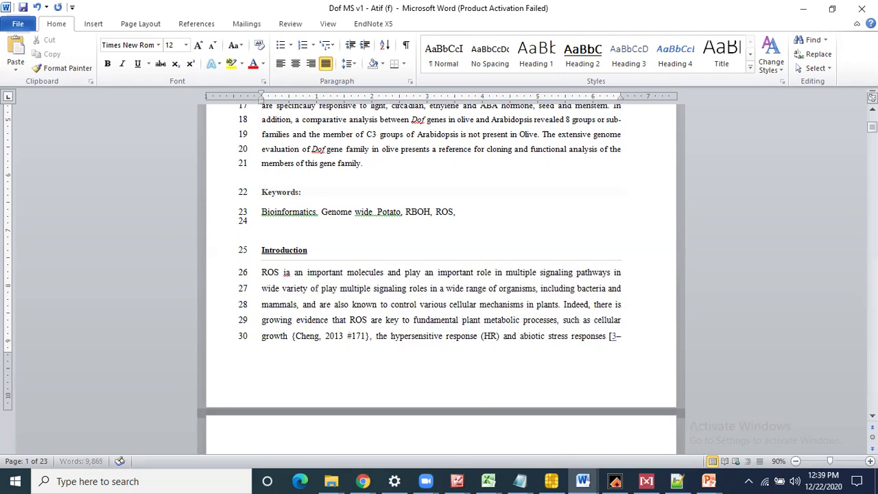
{"action": "type", "text": "organis"}
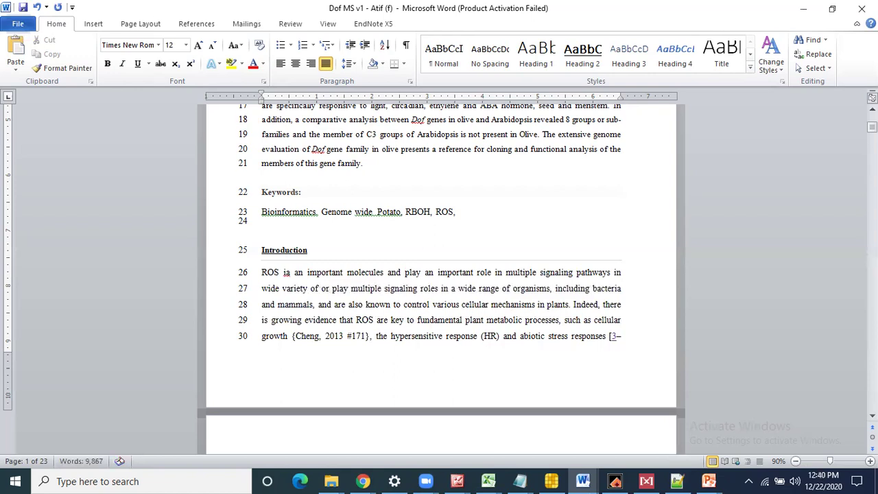
{"action": "type", "text": "m"}
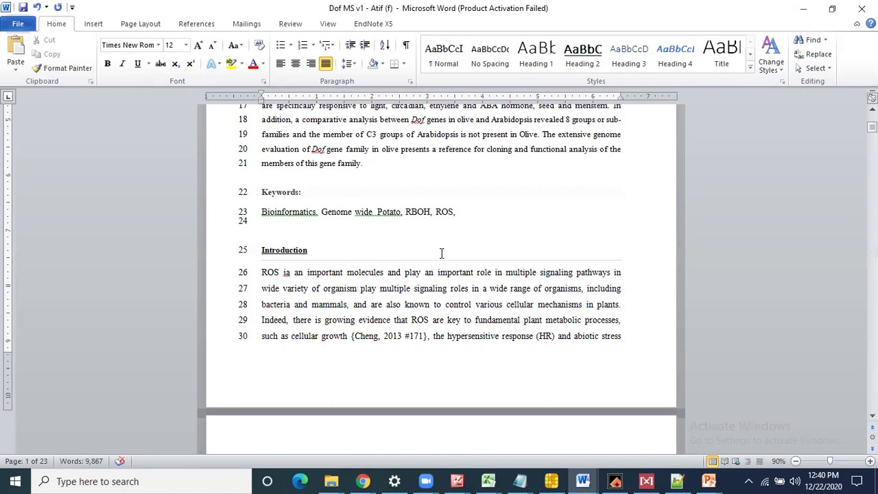
Step: Delete the leftover phrase "play multiple signaling roles in a wide range of organisms" and keep a comma after "organism"
{"action": "left_click_drag", "start_coordinate": [362, 292], "coordinate": [582, 291]}
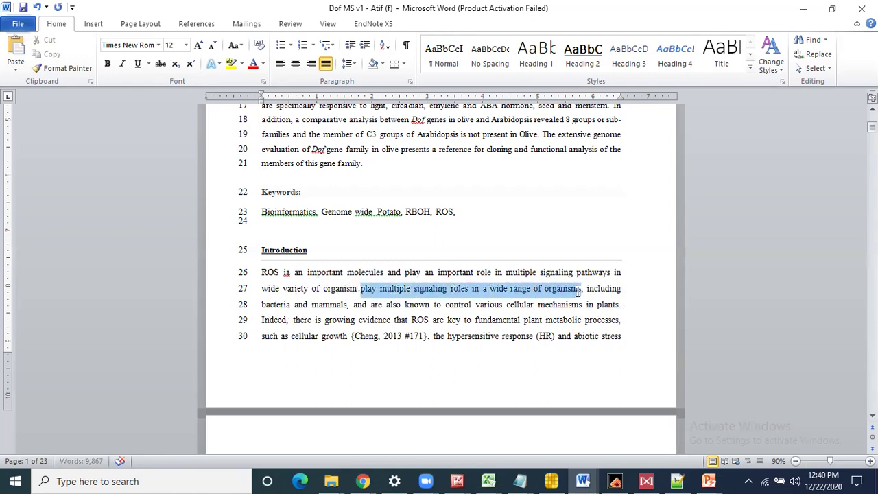
{"action": "key", "text": "Delete"}
{"action": "type", "text": ", and are also known to control"}
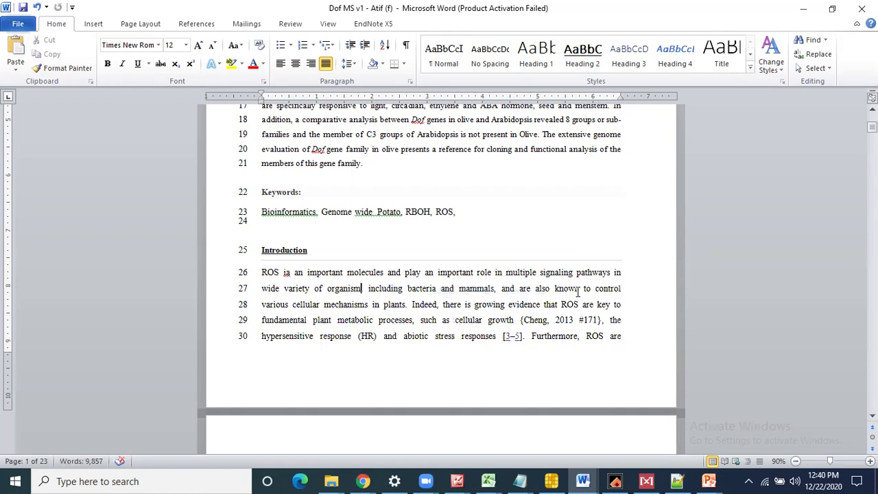
Step: Replace "bacteria" with "plants fungi" in the opening sentence's list of organisms
{"action": "left_click", "coordinate": [405, 288]}
{"action": "type", "text": "plants"}
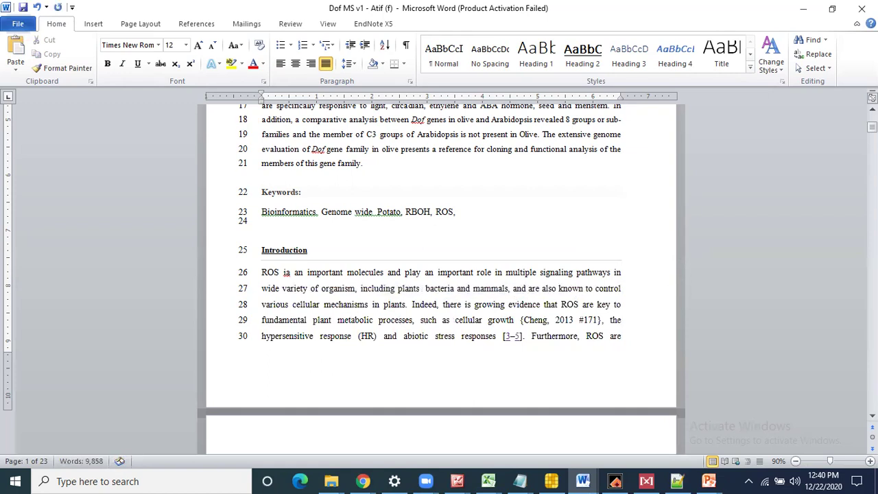
{"action": "key", "text": "Delete"}
{"action": "key", "text": "Delete"}
{"action": "key", "text": "Delete"}
{"action": "key", "text": "Delete"}
{"action": "key", "text": "Delete"}
{"action": "key", "text": "Delete"}
{"action": "key", "text": "Delete"}
{"action": "key", "text": "Delete"}
{"action": "key", "text": "Delete"}
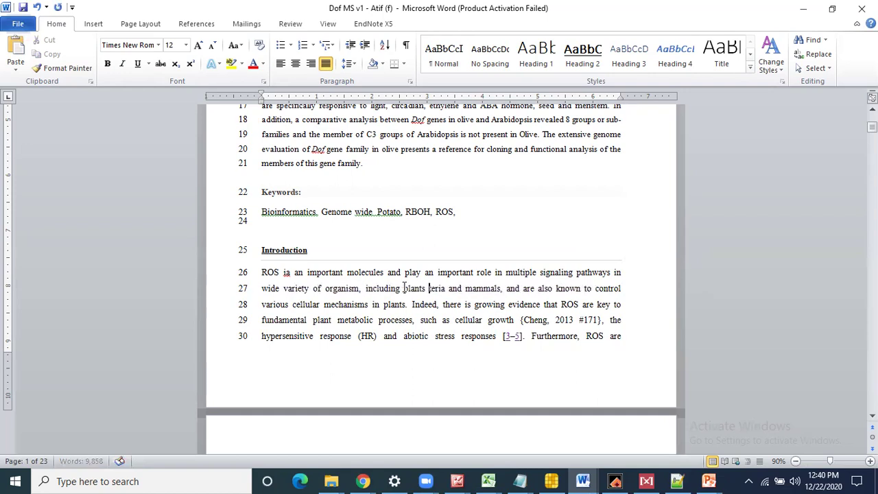
{"action": "type", "text": "fung"}
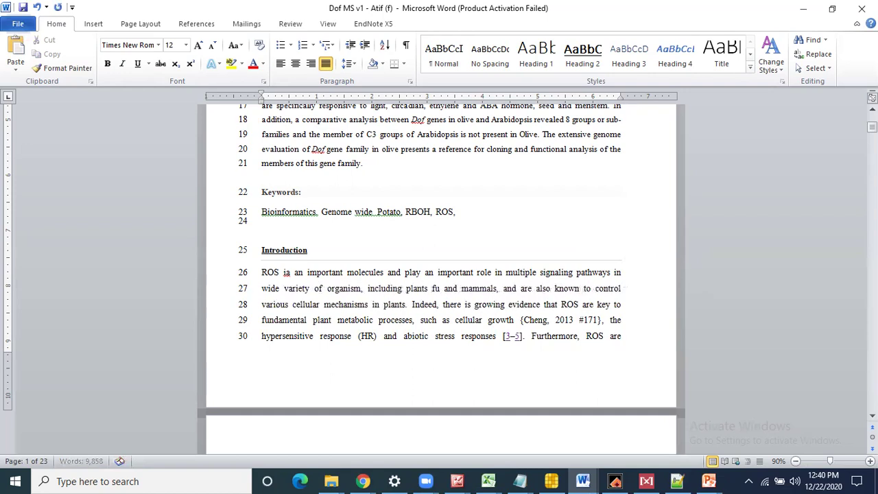
{"action": "type", "text": "i"}
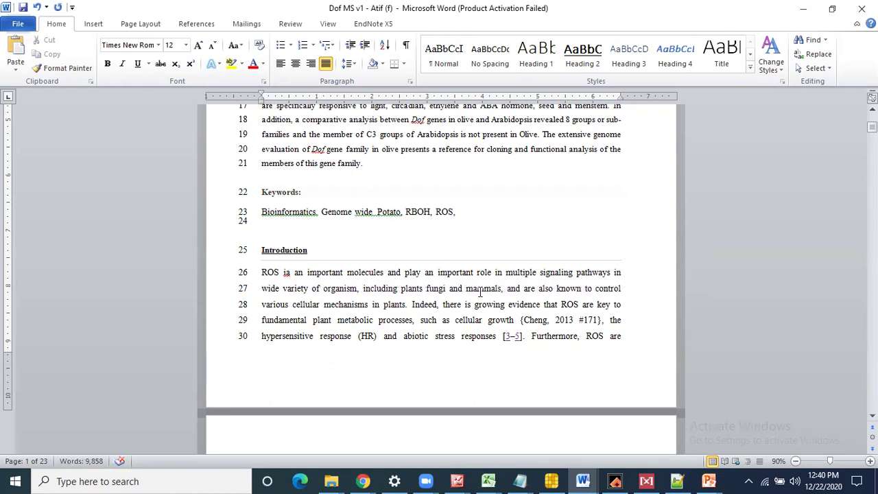
Step: Replace "mammals," with "nematode" and "plants" with "bacteria" in the opening sentence's list of organisms
{"action": "left_click_drag", "start_coordinate": [467, 288], "coordinate": [503, 291]}
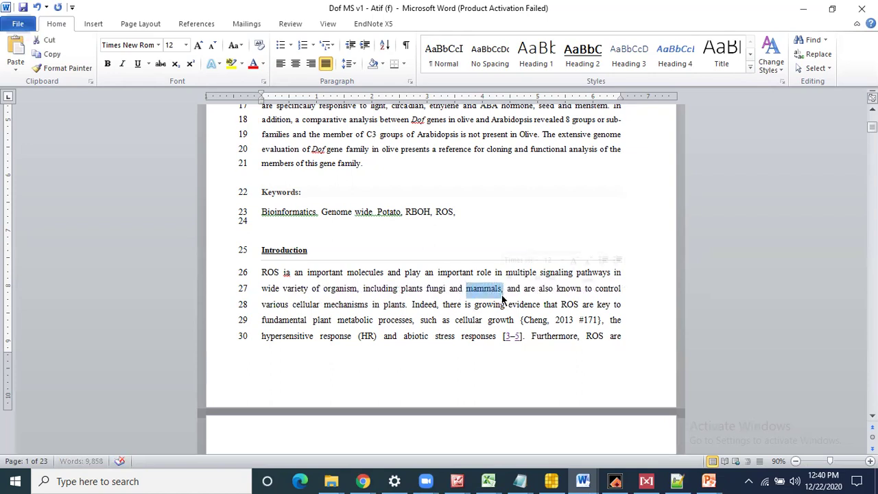
{"action": "type", "text": "nemato"}
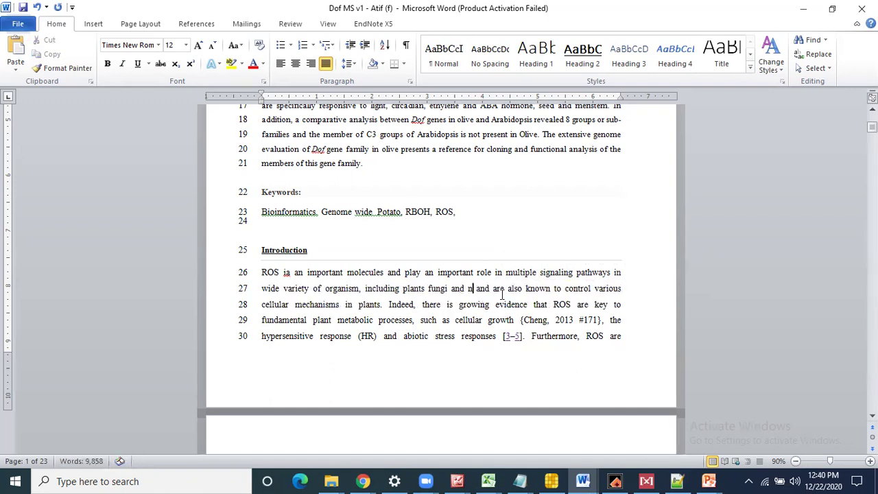
{"action": "type", "text": "de"}
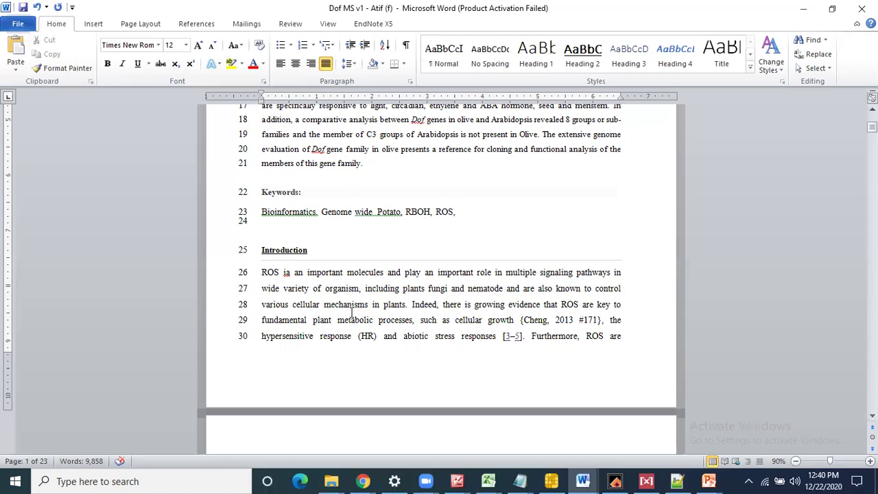
{"action": "type", "text": ","}
{"action": "left_click_drag", "start_coordinate": [402, 288], "coordinate": [426, 289]}
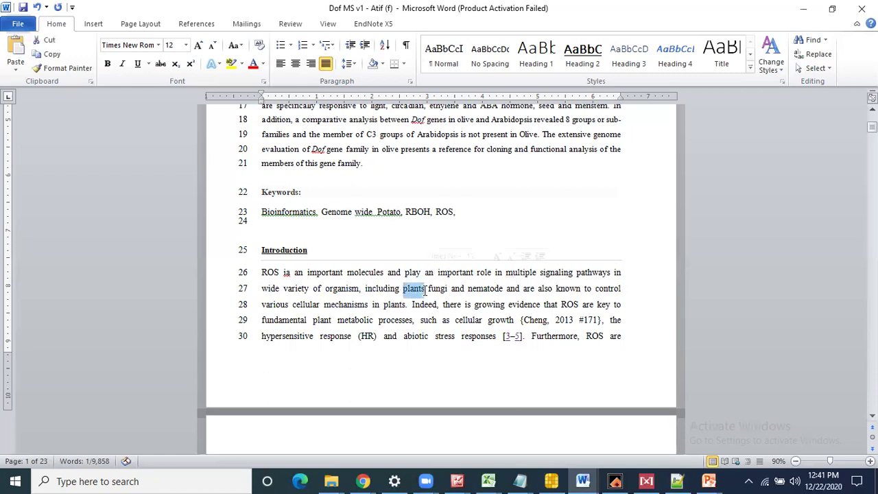
{"action": "type", "text": "bacteria"}
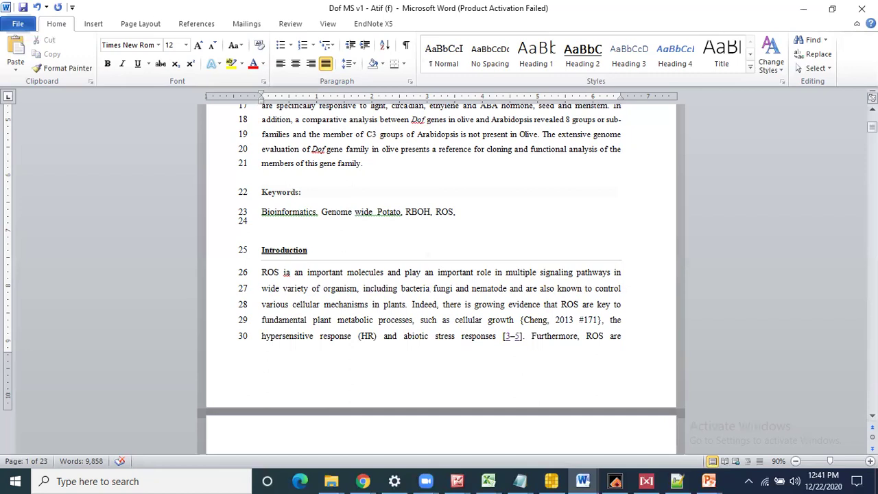
Step: Remove "to" after "also known" and write "a key player in developmental process" there instead
{"action": "left_click", "coordinate": [584, 288]}
{"action": "type", "text": "a key"}
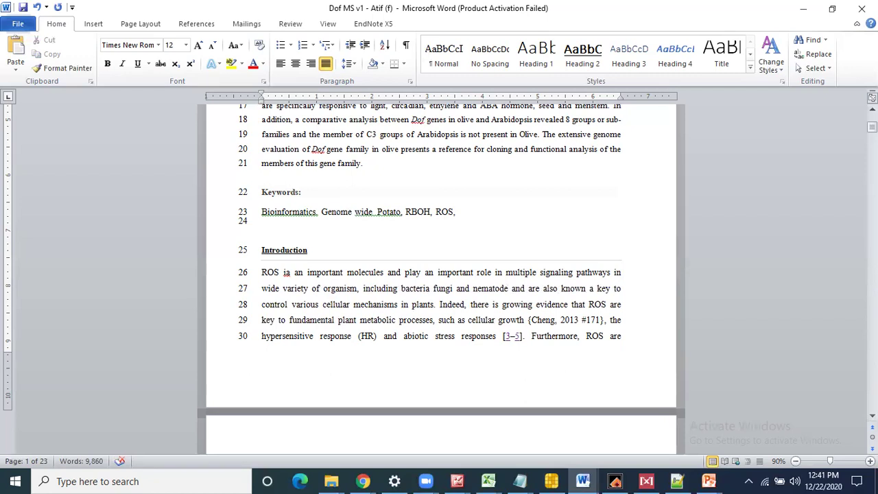
{"action": "key", "text": "Delete"}
{"action": "key", "text": "Delete"}
{"action": "key", "text": "Delete"}
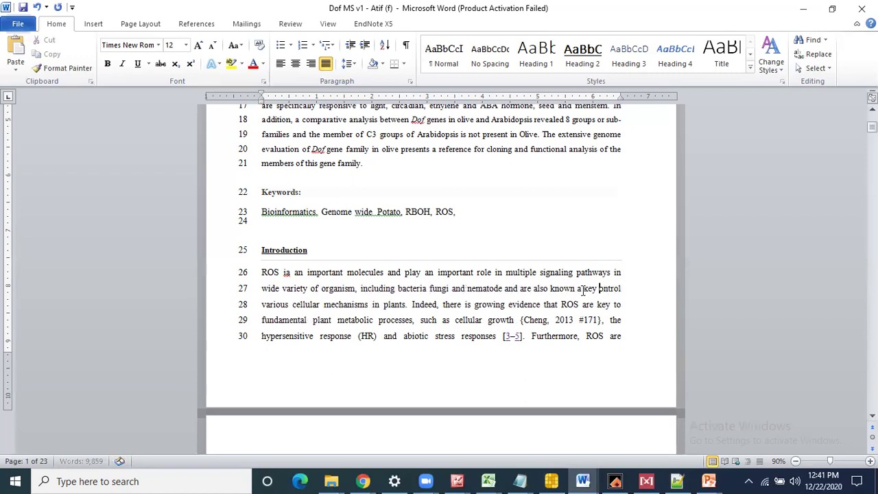
{"action": "type", "text": "player "}
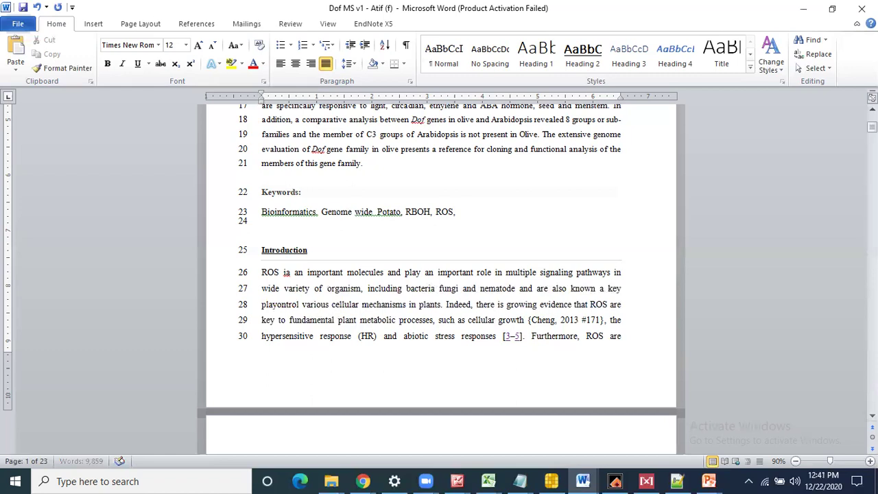
{"action": "type", "text": "in develo"}
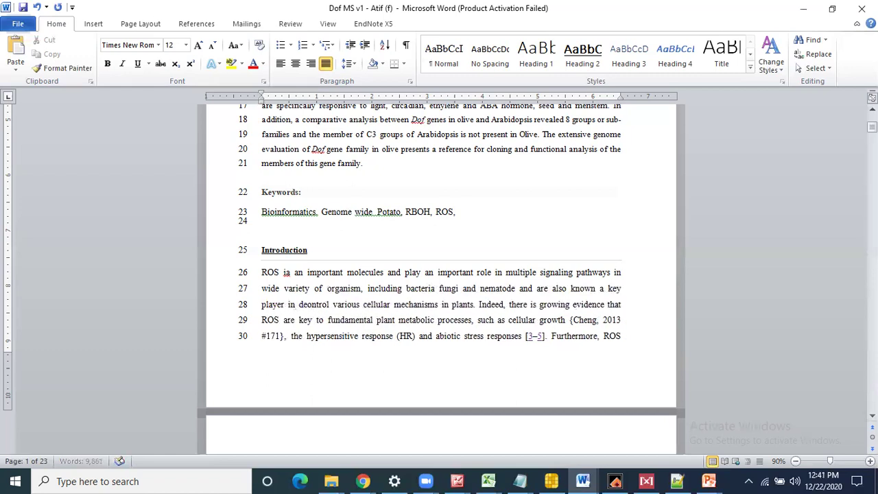
{"action": "type", "text": "pmental c"}
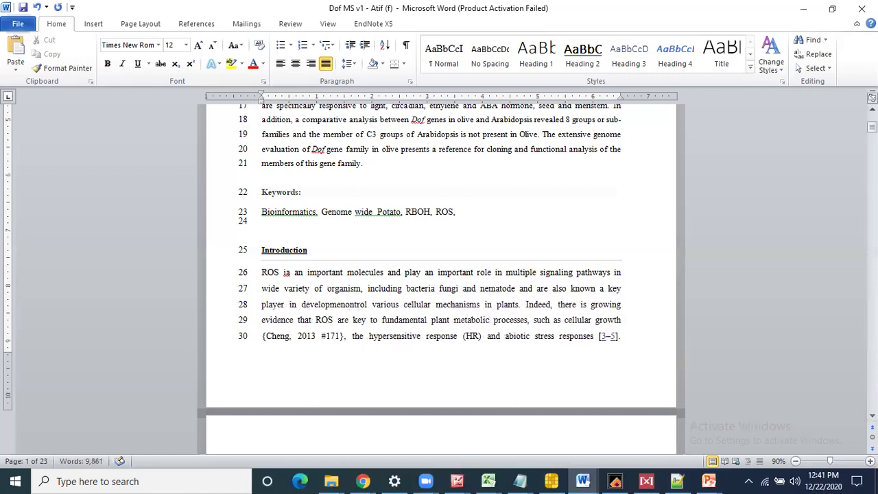
{"action": "type", "text": "process "}
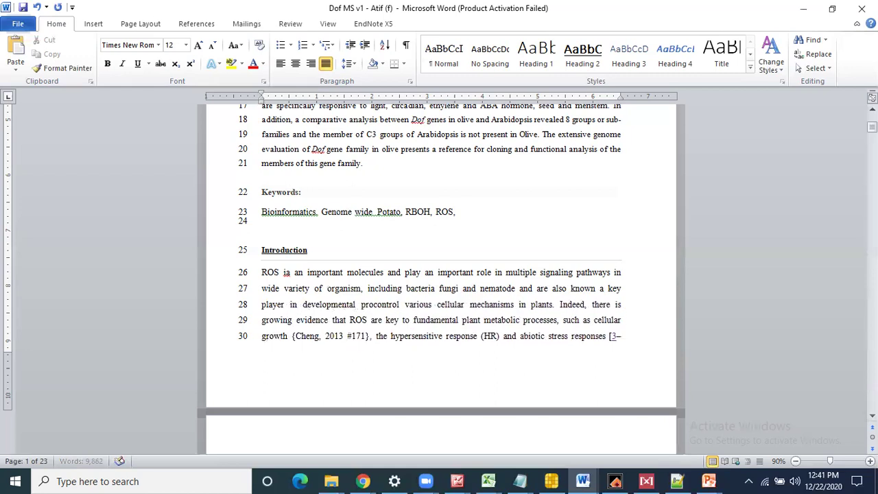
Step: Continue the sentence after "developmental process" with "in plants including root development."
{"action": "type", "text": "in "}
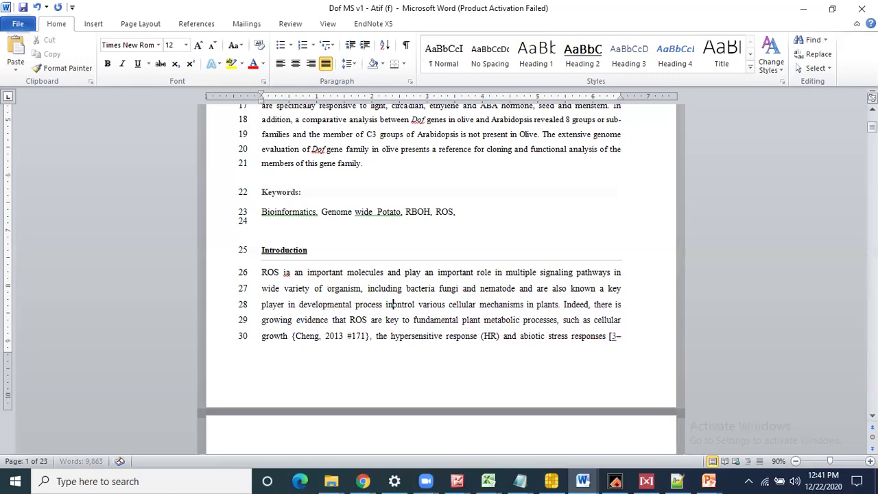
{"action": "type", "text": "plants "}
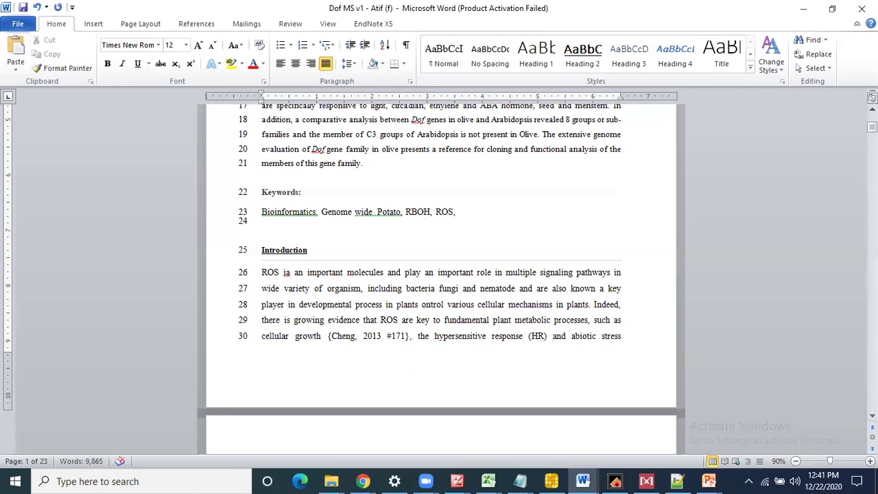
{"action": "type", "text": "includ"}
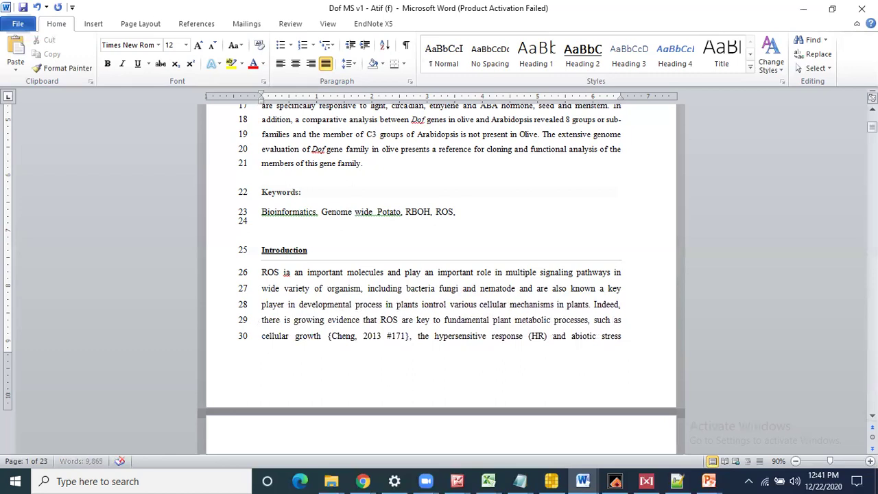
{"action": "type", "text": "ing root"}
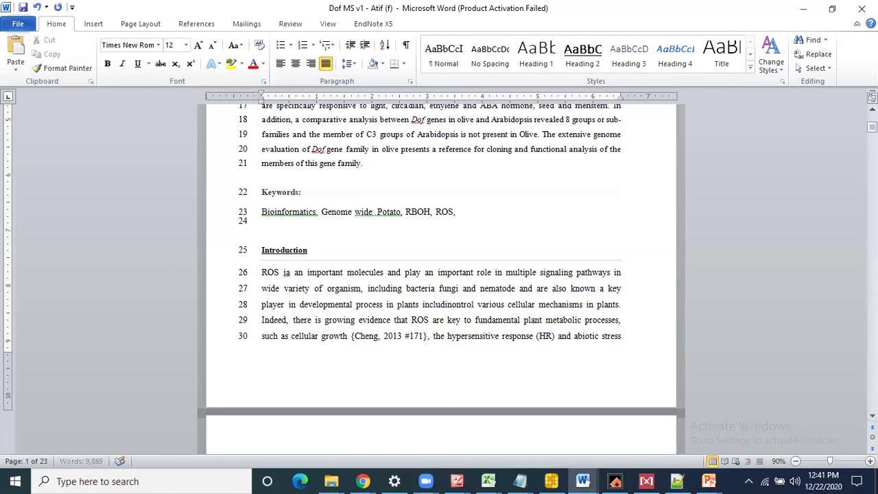
{"action": "type", "text": " devel"}
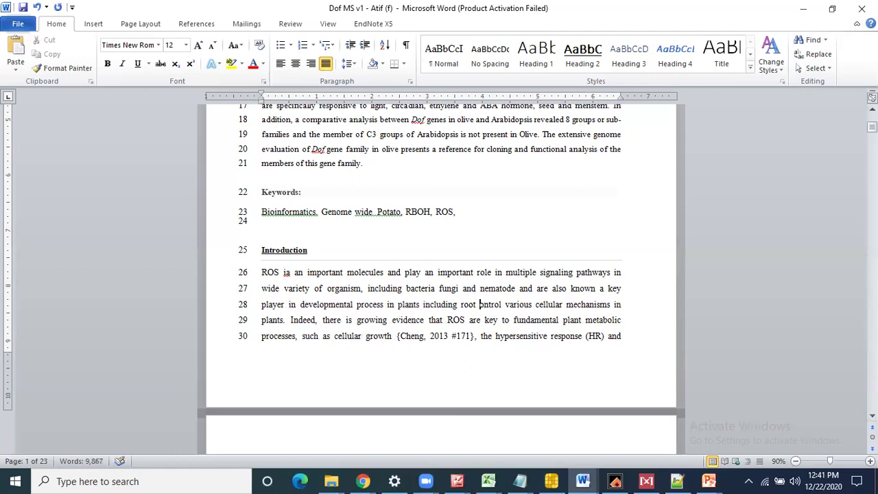
{"action": "type", "text": "opment"}
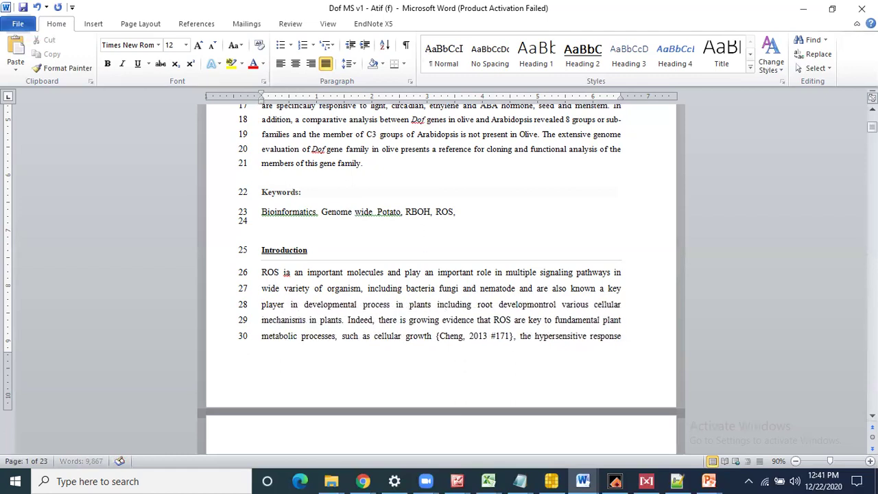
{"action": "type", "text": "."}
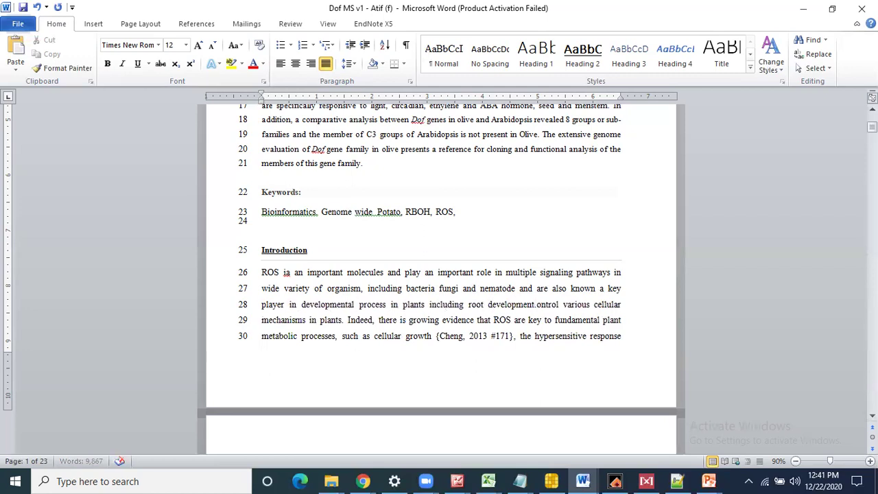
Step: Delete the leftover original text and the period between "root development" and the 2013 citation
{"action": "left_click_drag", "start_coordinate": [535, 304], "coordinate": [433, 335]}
{"action": "key", "text": "BackSpace"}
{"action": "key", "text": "BackSpace"}
{"action": "key", "text": "BackSpace"}
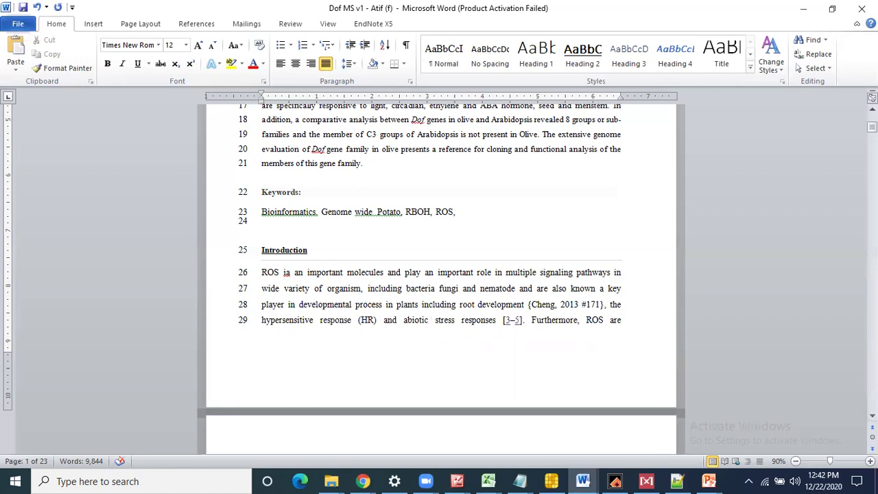
Step: Look through the rest of the Introduction and switch to the EndNote X5 library
{"action": "scroll", "coordinate": [527, 444], "scroll_direction": "down", "scroll_amount": 4}
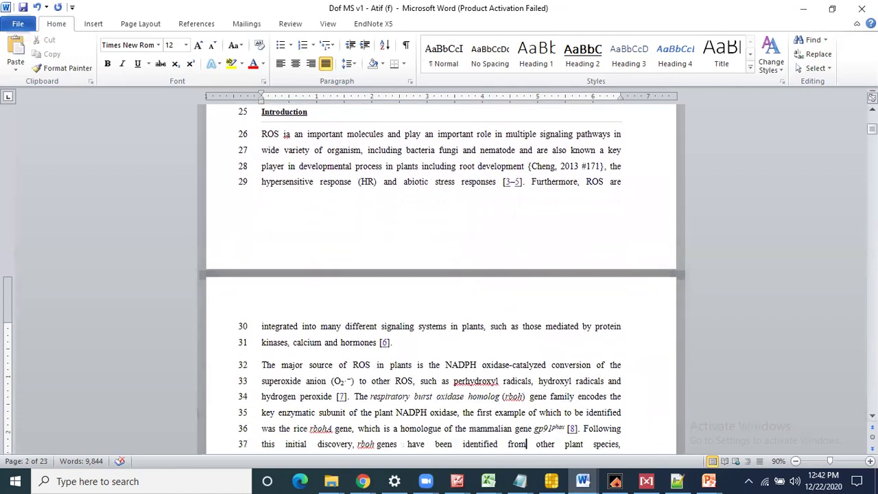
{"action": "scroll", "coordinate": [527, 444], "scroll_direction": "down", "scroll_amount": 2}
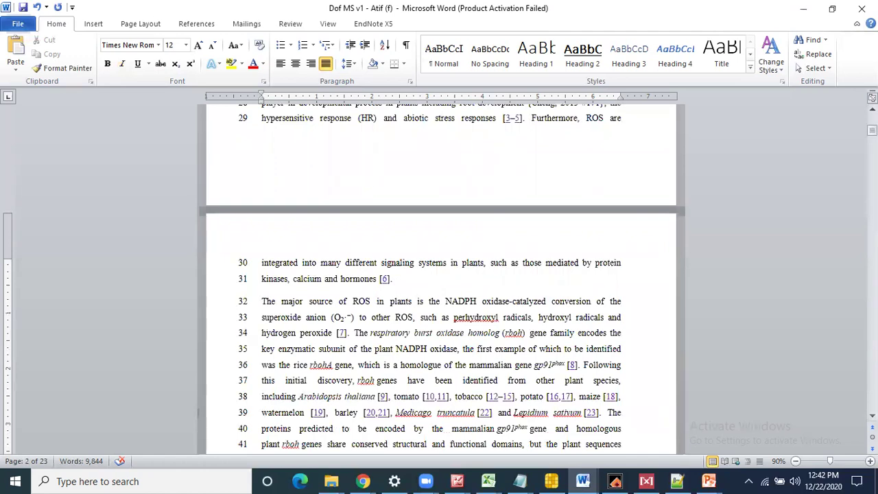
{"action": "scroll", "coordinate": [531, 444], "scroll_direction": "down", "scroll_amount": 6}
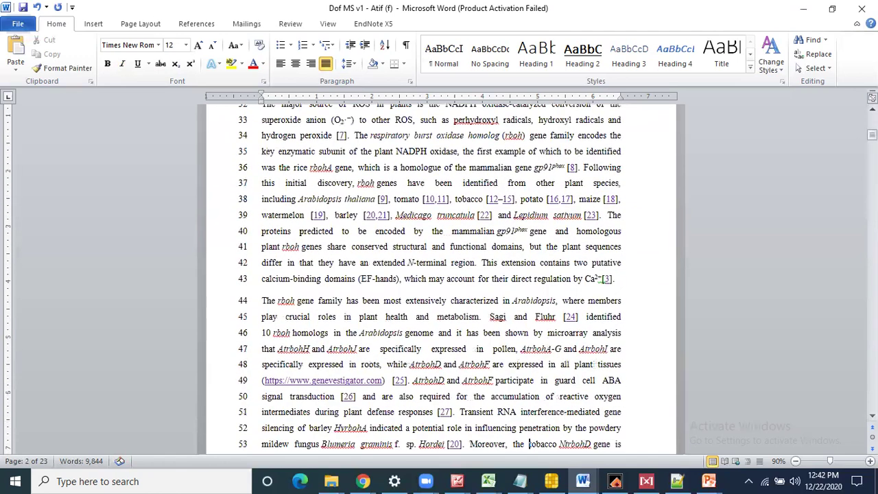
{"action": "scroll", "coordinate": [531, 444], "scroll_direction": "down", "scroll_amount": 10}
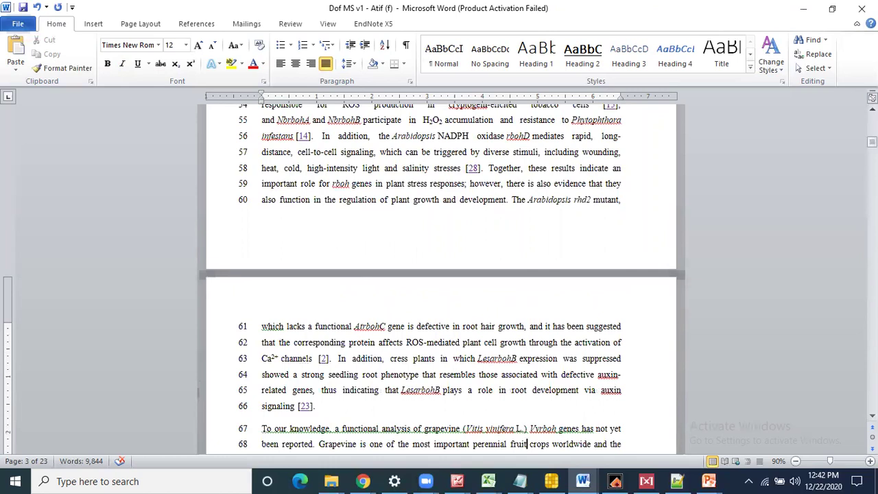
{"action": "left_click", "coordinate": [615, 482]}
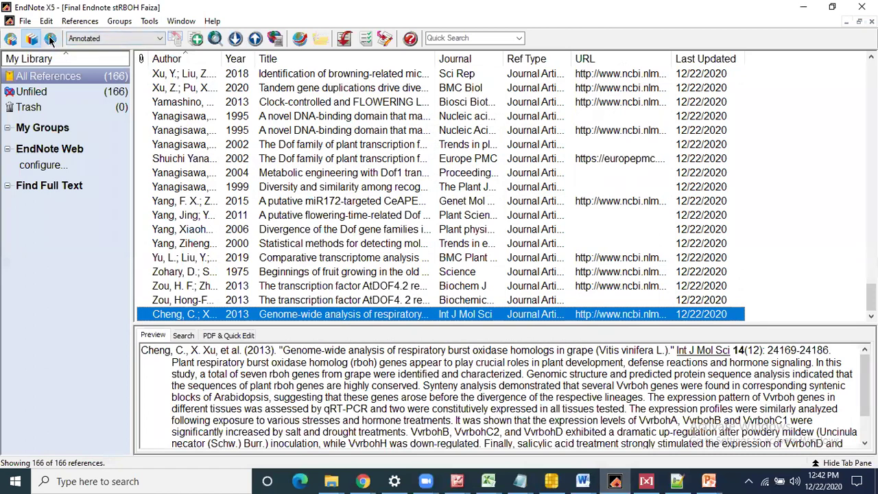
Step: View the grape respiratory burst oxidase article's title on its PMC page in Chrome and return to EndNote
{"action": "left_click", "coordinate": [363, 481]}
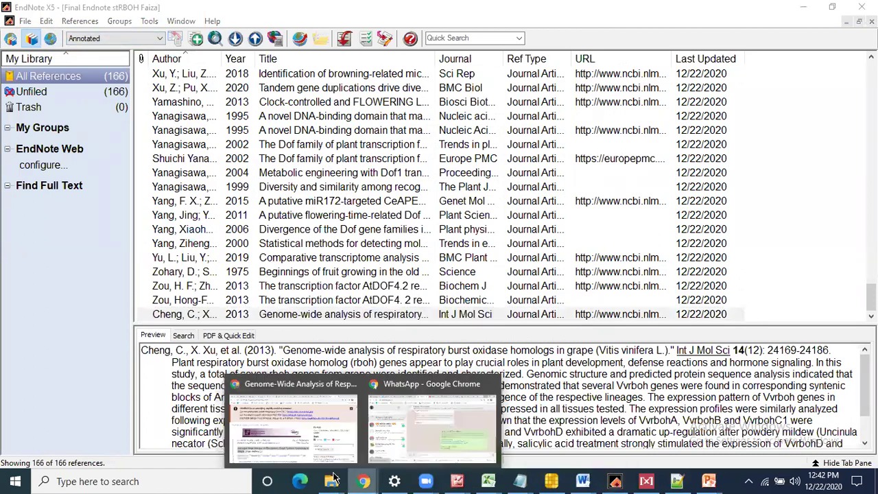
{"action": "left_click", "coordinate": [246, 436]}
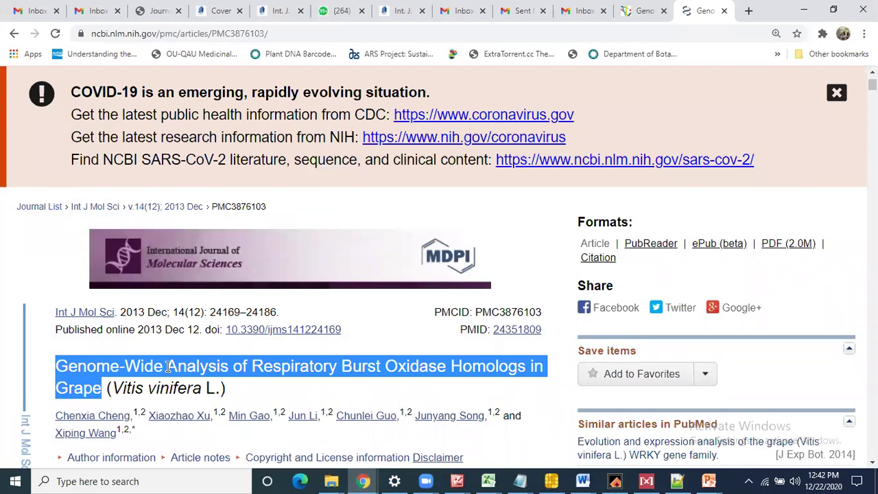
{"action": "left_click", "coordinate": [804, 9]}
Step: Search PubMed (NLM) online for "Genome-Wide Analysis of Respiratory Burst Oxidase Homologs in Grape", retrieve record 1, and return to the local library
{"action": "left_click", "coordinate": [51, 38]}
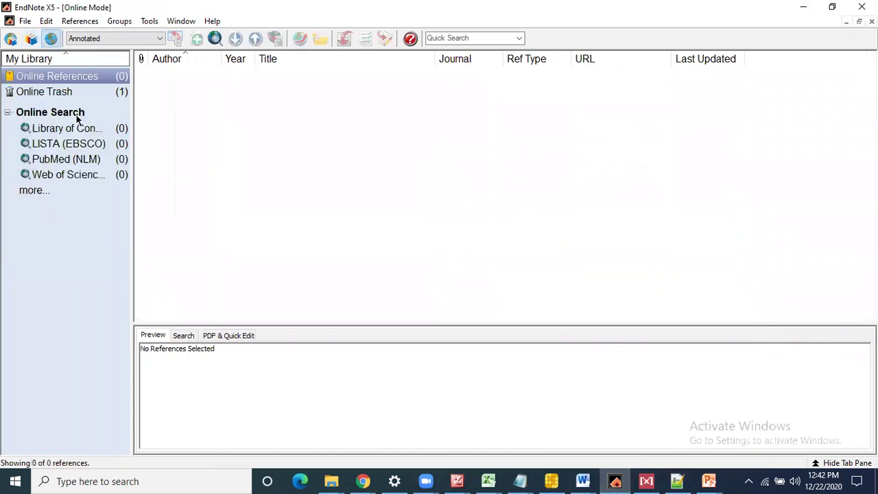
{"action": "left_click", "coordinate": [59, 161]}
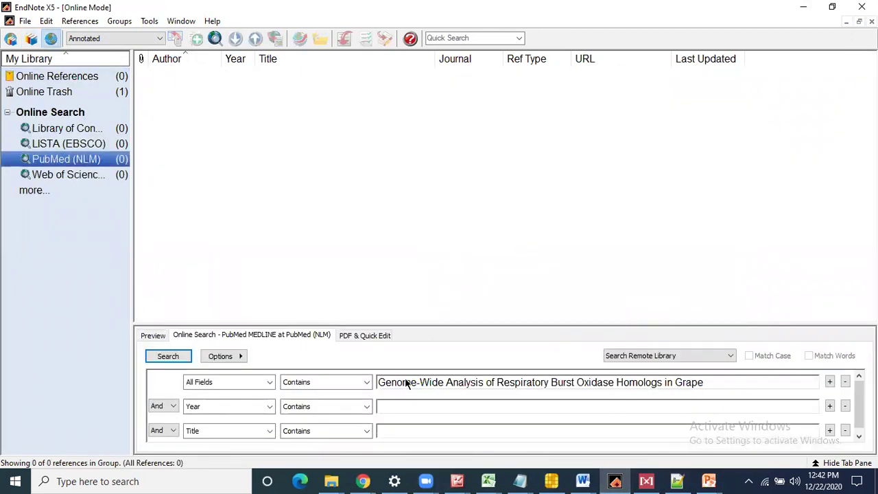
{"action": "left_click", "coordinate": [154, 360]}
{"action": "left_click", "coordinate": [168, 356]}
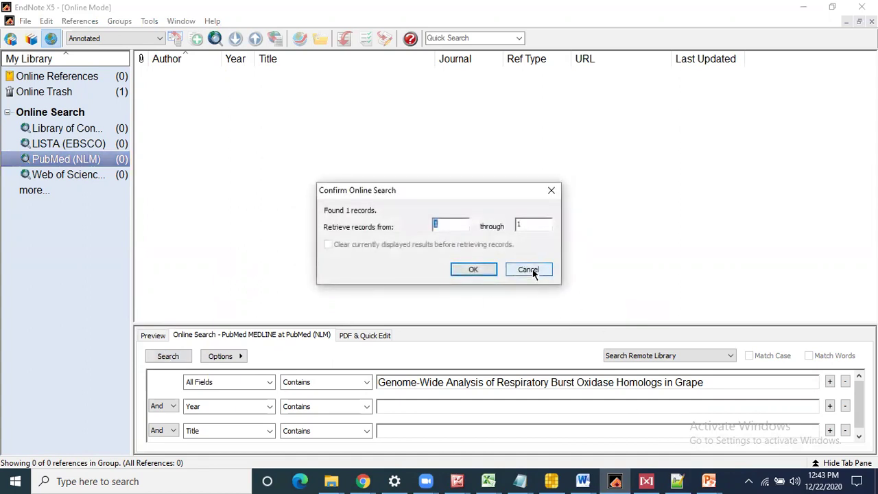
{"action": "left_click", "coordinate": [490, 269]}
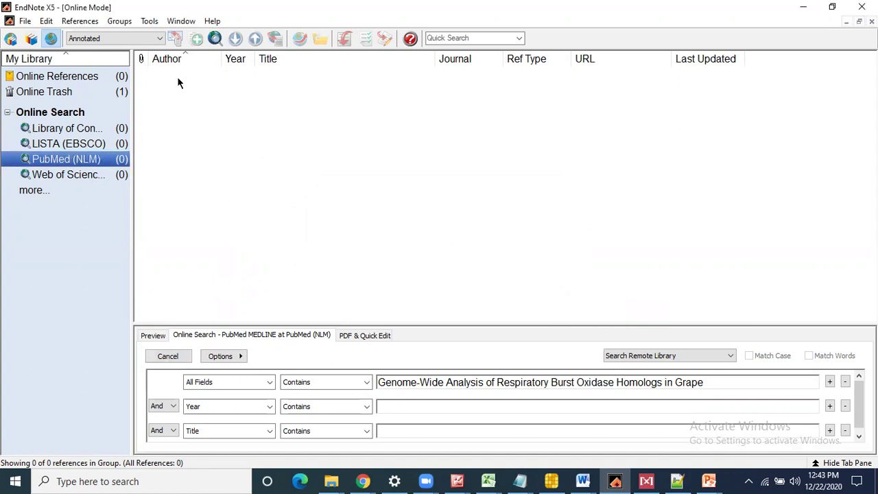
{"action": "left_click", "coordinate": [32, 39]}
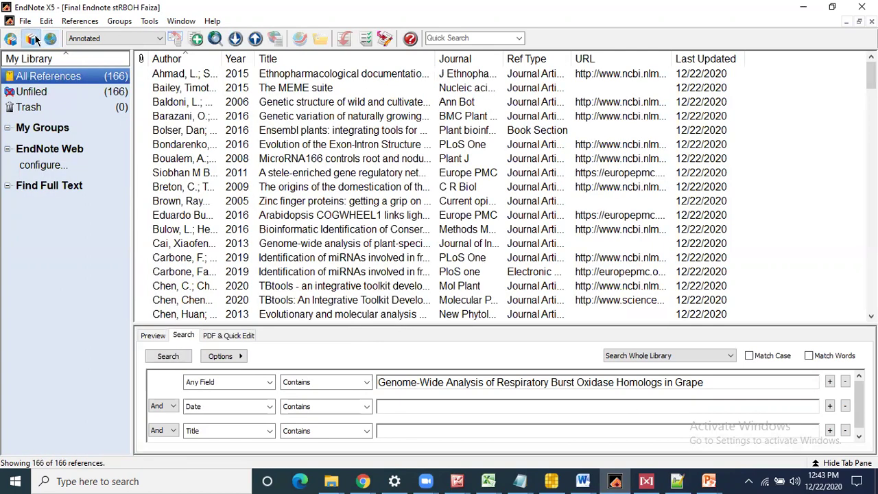
Step: Switch to the Word manuscript "Dof MS v1 - Atif (f)" and replace the first "Dof" under "Database search and retrieval of sequence" with "RBOH"
{"action": "left_click", "coordinate": [583, 480]}
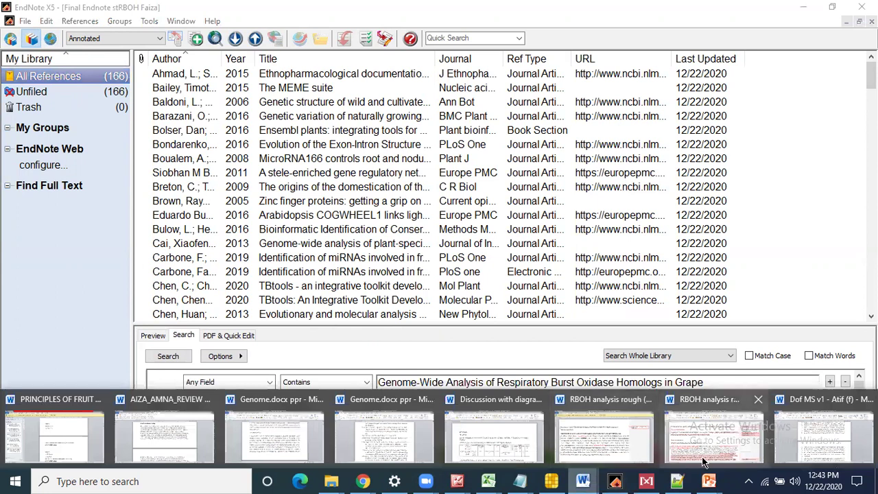
{"action": "left_click", "coordinate": [806, 439]}
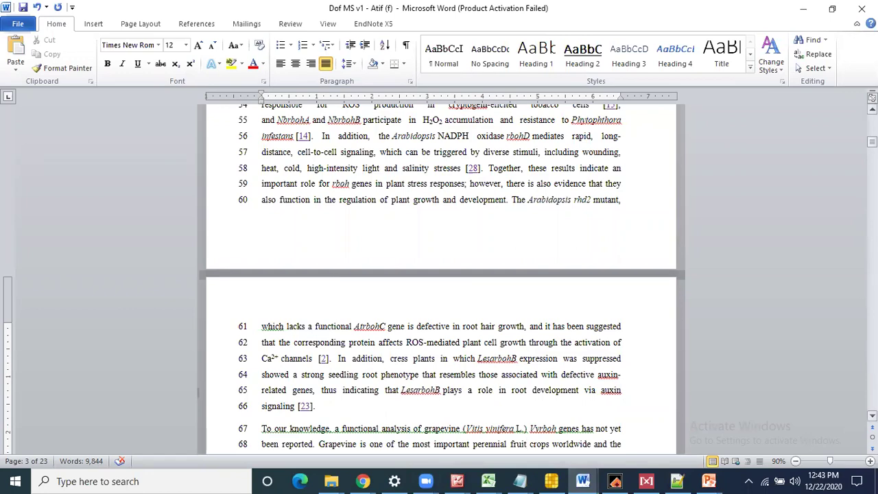
{"action": "scroll", "coordinate": [439, 274], "scroll_direction": "down", "scroll_amount": 7}
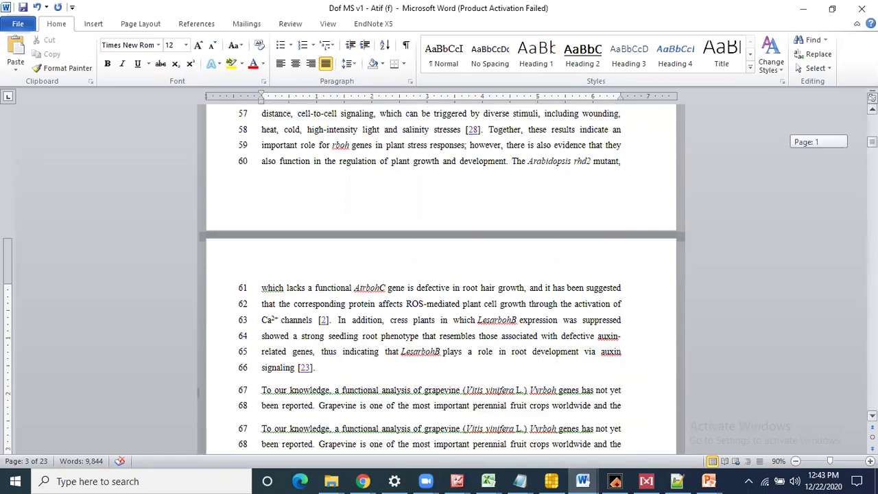
{"action": "scroll", "coordinate": [440, 274], "scroll_direction": "up", "scroll_amount": 15}
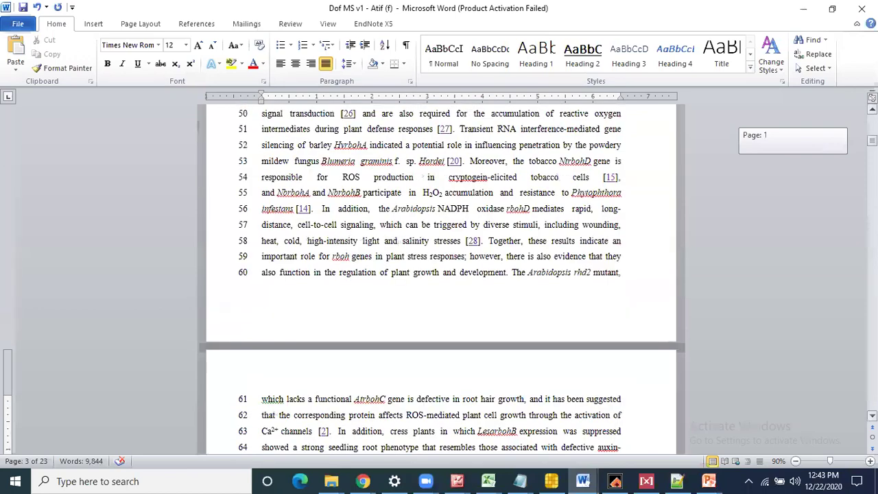
{"action": "scroll", "coordinate": [439, 274], "scroll_direction": "up", "scroll_amount": 9}
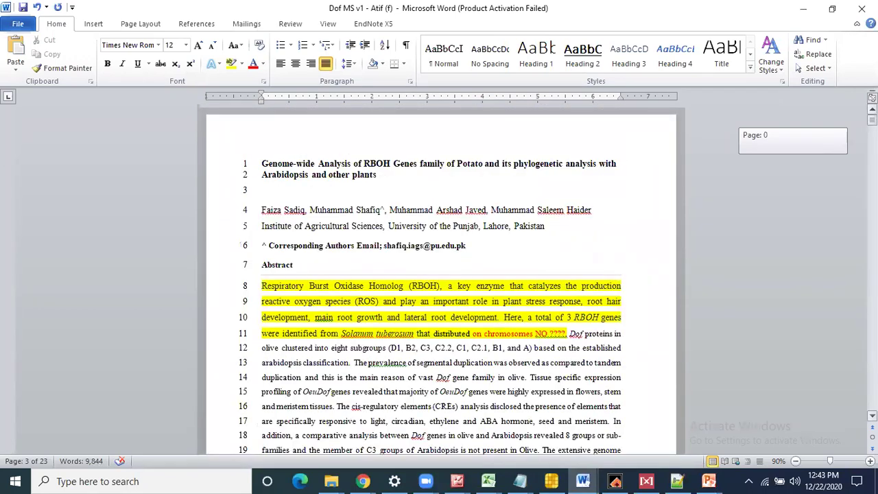
{"action": "scroll", "coordinate": [440, 274], "scroll_direction": "down", "scroll_amount": 8}
{"action": "scroll", "coordinate": [439, 275], "scroll_direction": "down", "scroll_amount": 1}
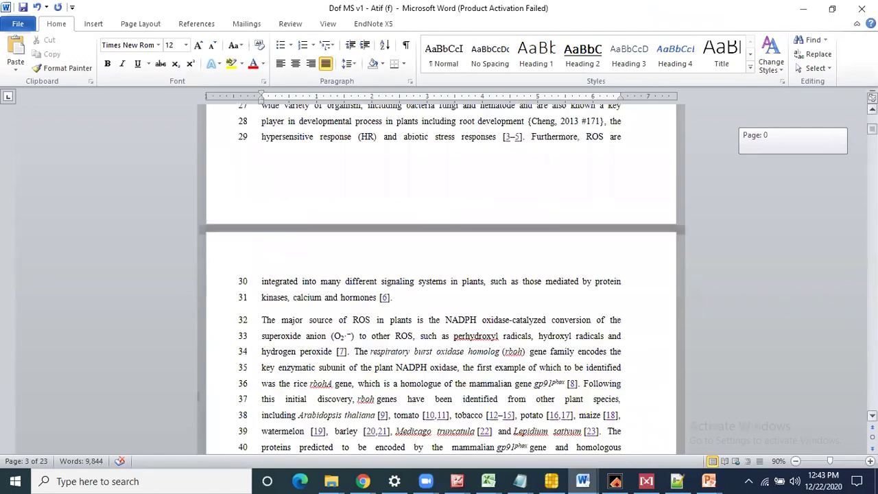
{"action": "scroll", "coordinate": [439, 274], "scroll_direction": "down", "scroll_amount": 12}
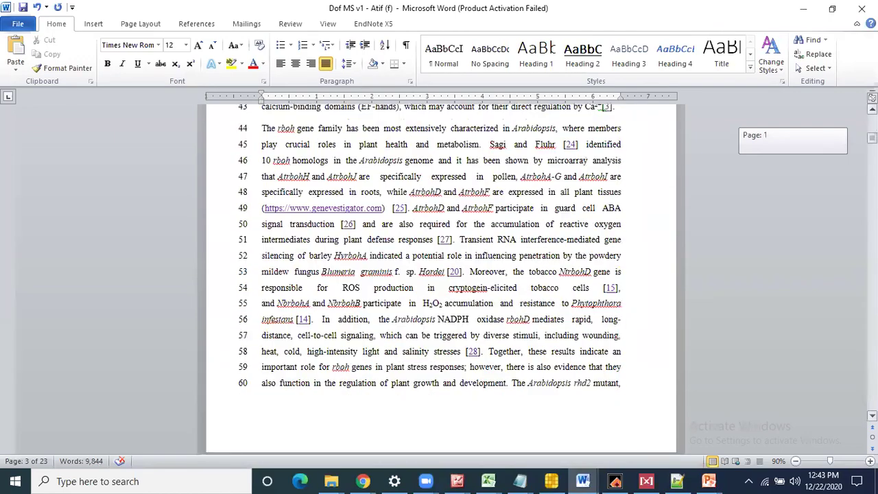
{"action": "scroll", "coordinate": [439, 274], "scroll_direction": "down", "scroll_amount": 11}
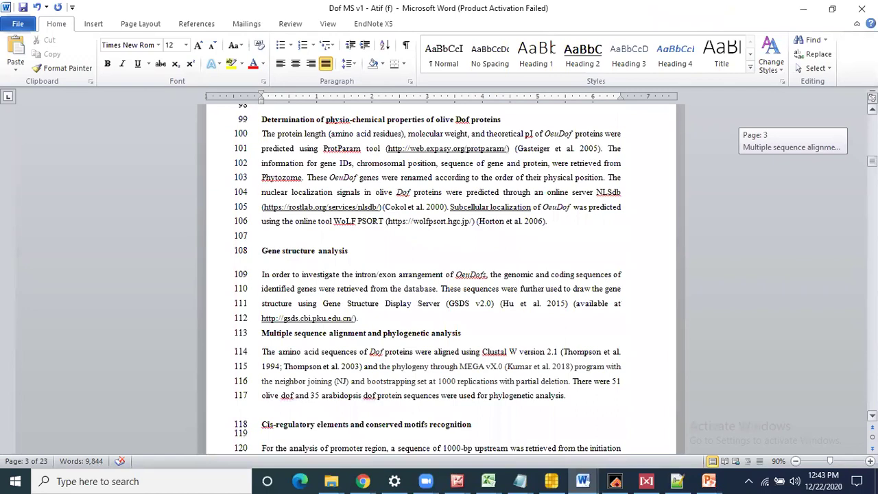
{"action": "scroll", "coordinate": [439, 275], "scroll_direction": "up", "scroll_amount": 5}
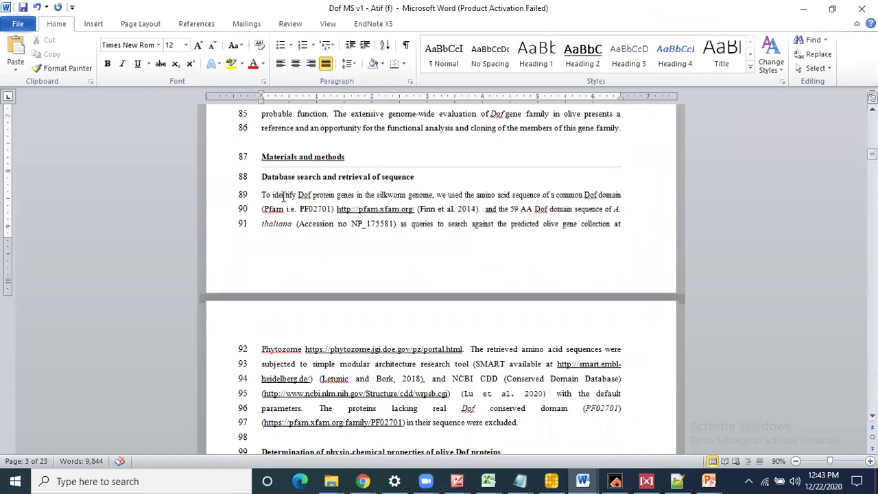
{"action": "left_click_drag", "start_coordinate": [298, 196], "coordinate": [313, 195]}
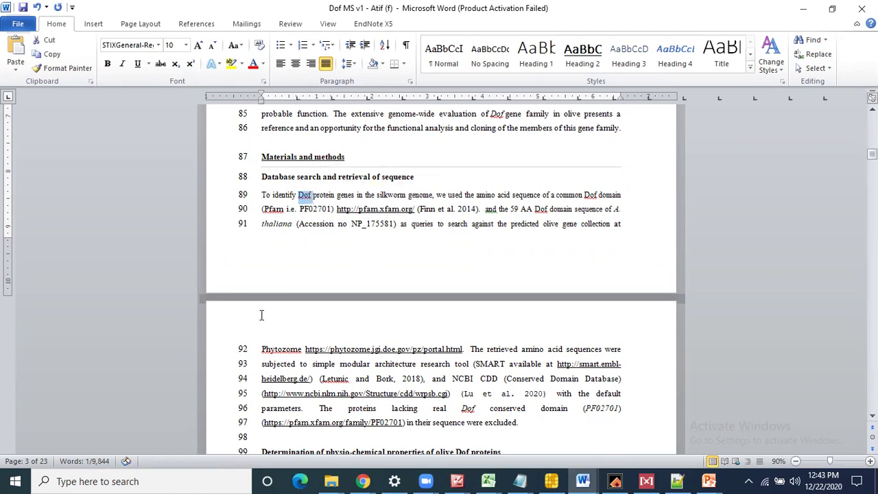
{"action": "type", "text": "RBOH"}
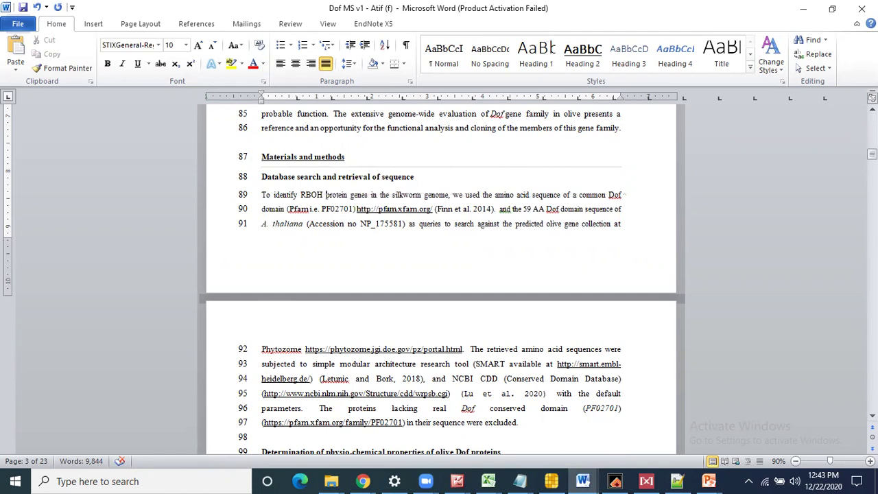
Step: Inspect the 2014, 2018 and 2020 citations under "Database search and retrieval of sequence" for linked EndNote fields
{"action": "left_click", "coordinate": [458, 210]}
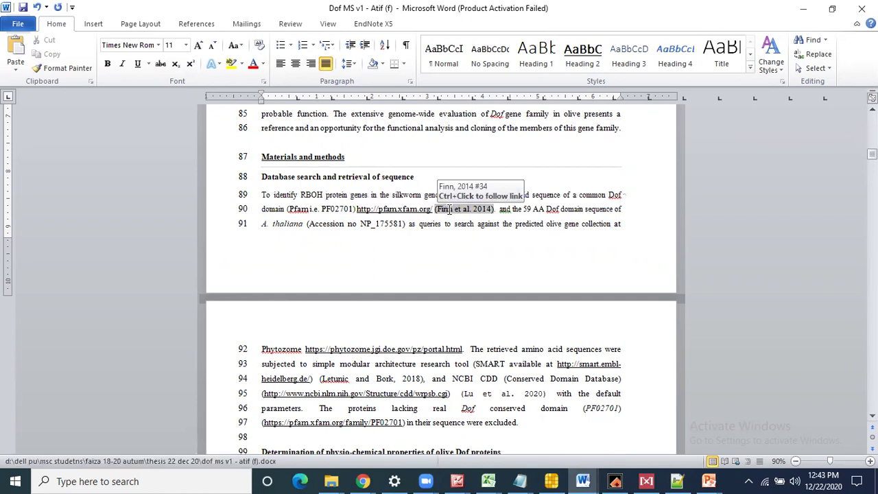
{"action": "left_click", "coordinate": [355, 378]}
{"action": "double_click", "coordinate": [412, 378]}
{"action": "left_click", "coordinate": [322, 379]}
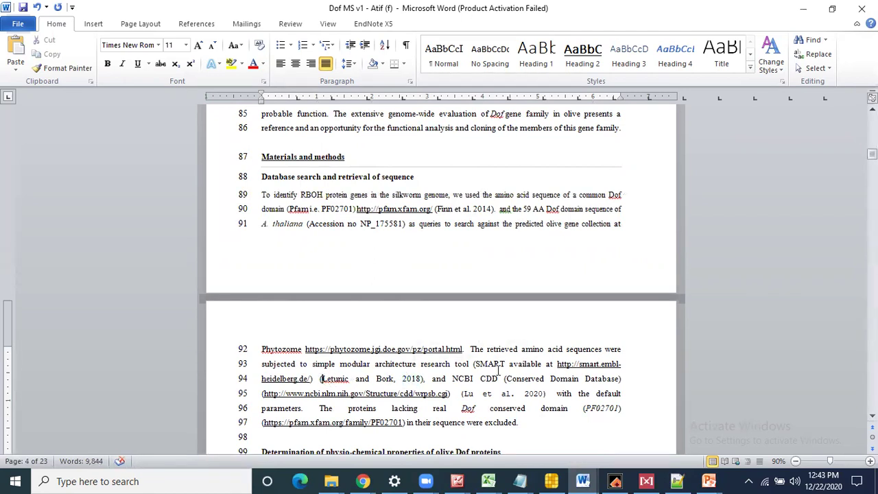
{"action": "left_click", "coordinate": [495, 392]}
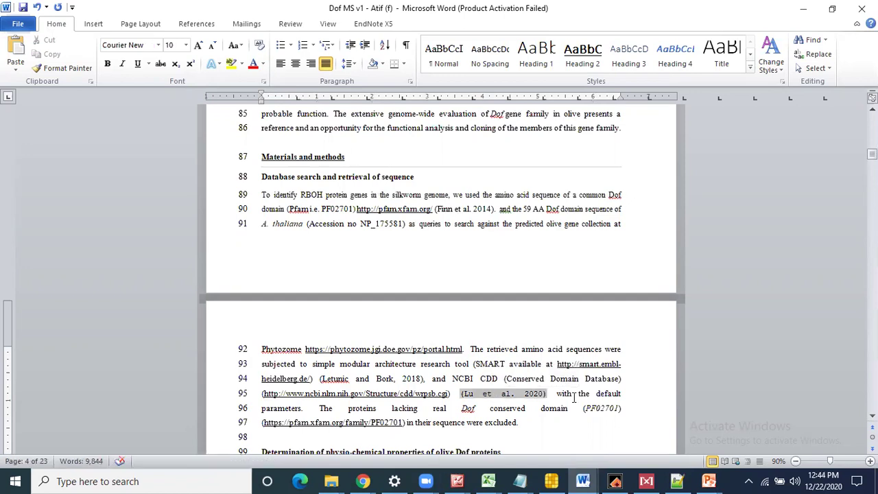
Step: View the reference list in the EndNote library and return to the Word manuscript
{"action": "left_click", "coordinate": [615, 481]}
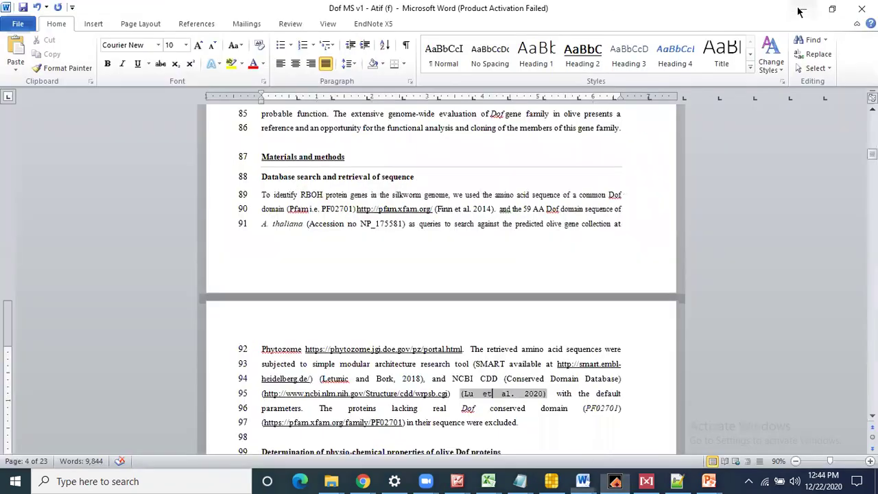
{"action": "left_click", "coordinate": [802, 8]}
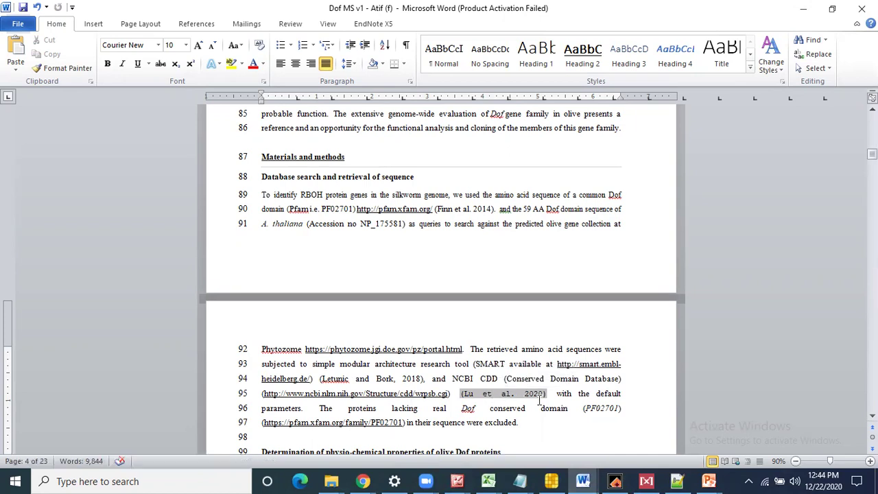
{"action": "left_click", "coordinate": [615, 481]}
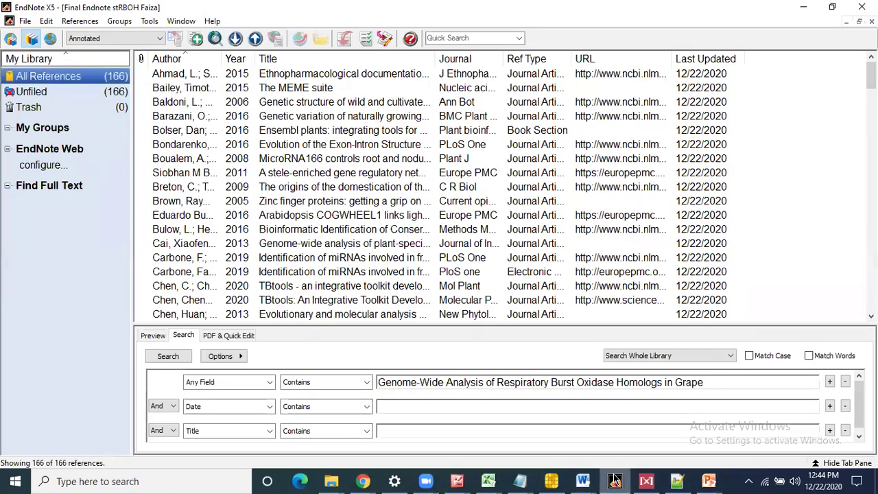
{"action": "left_click", "coordinate": [615, 481]}
Step: Inspect the 2006 subcellular localization citation and the 2015 gene structure citation for linked EndNote fields
{"action": "left_click_drag", "start_coordinate": [872, 154], "coordinate": [873, 158]}
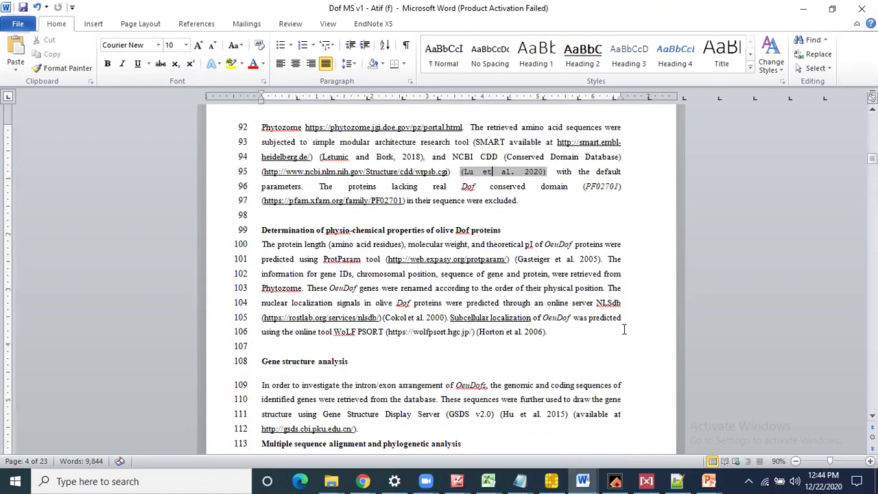
{"action": "left_click", "coordinate": [516, 334]}
{"action": "left_click", "coordinate": [512, 410]}
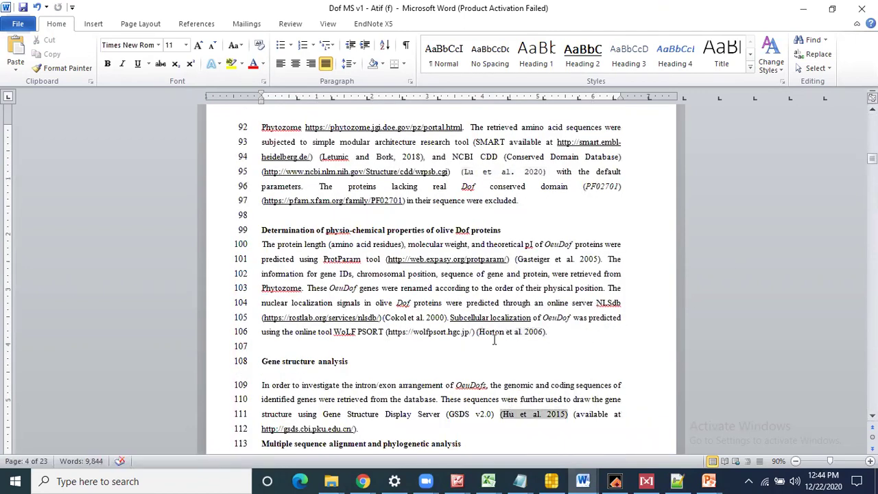
{"action": "left_click", "coordinate": [489, 332]}
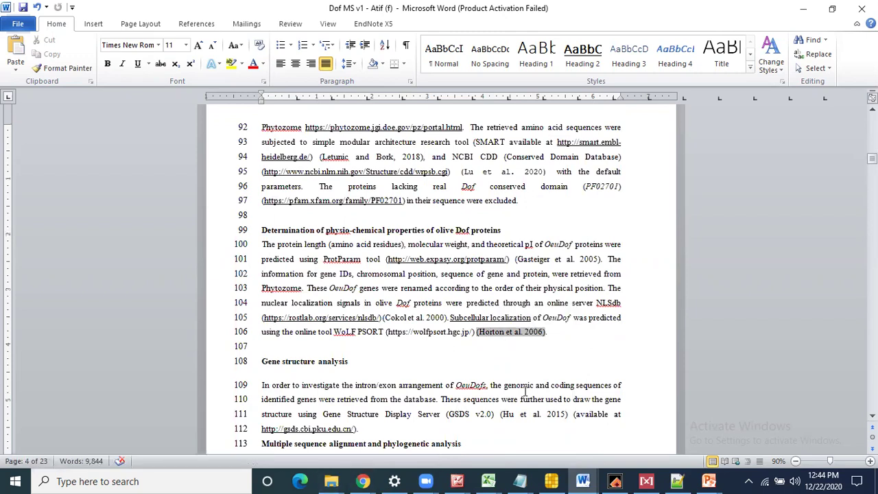
{"action": "left_click", "coordinate": [570, 303]}
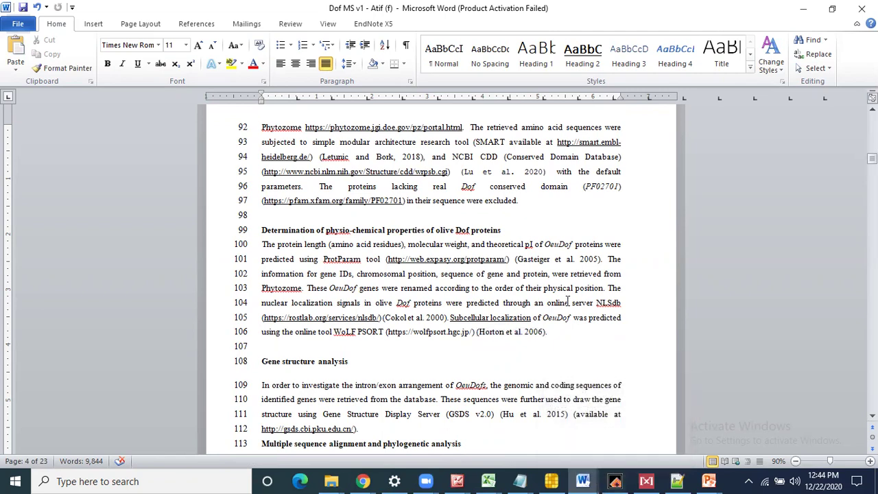
Step: Switch to the grape RBOH article in Chrome and copy reference 5, "Reactive oxygen species: Metabolism, oxidative stress, and signal transduction", from its reference list
{"action": "left_click", "coordinate": [803, 8]}
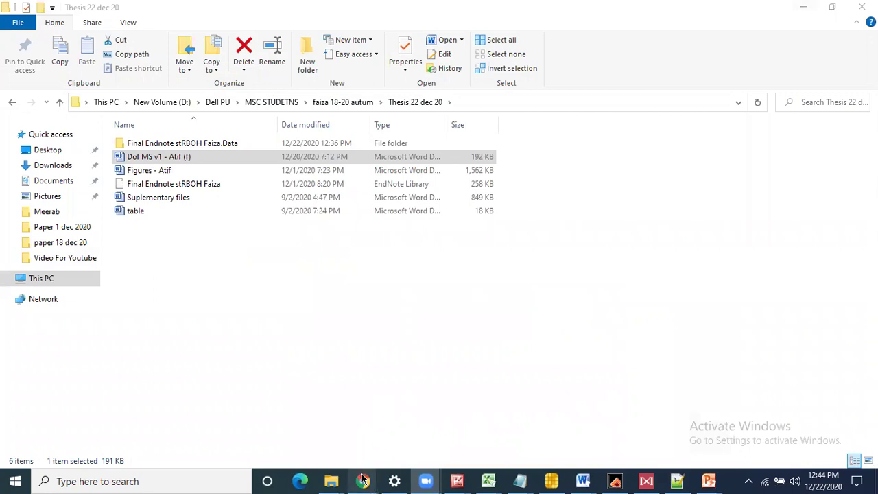
{"action": "mouse_move", "coordinate": [363, 481]}
{"action": "left_click", "coordinate": [298, 446]}
{"action": "scroll", "coordinate": [299, 450], "scroll_direction": "down", "scroll_amount": 2}
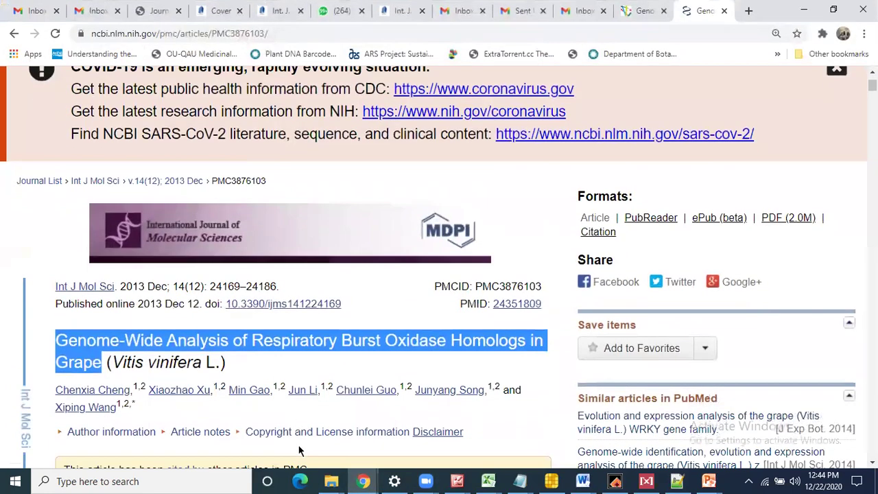
{"action": "scroll", "coordinate": [299, 451], "scroll_direction": "down", "scroll_amount": 15}
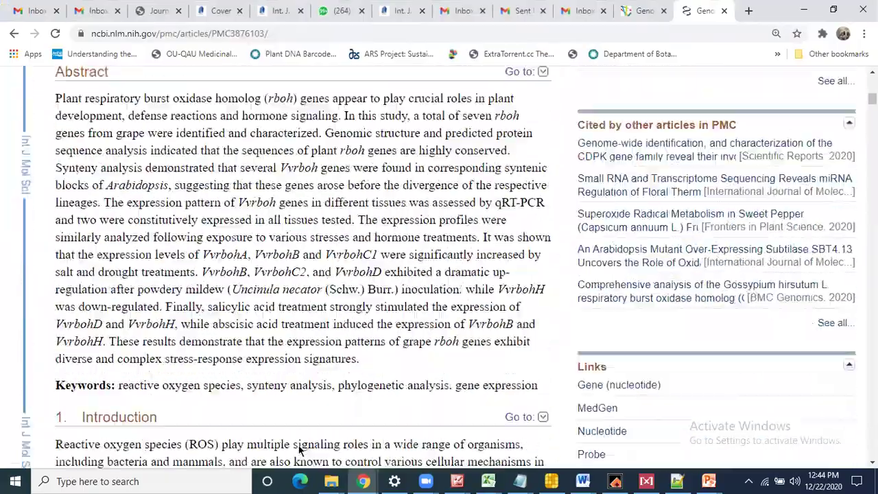
{"action": "scroll", "coordinate": [298, 450], "scroll_direction": "down", "scroll_amount": 15}
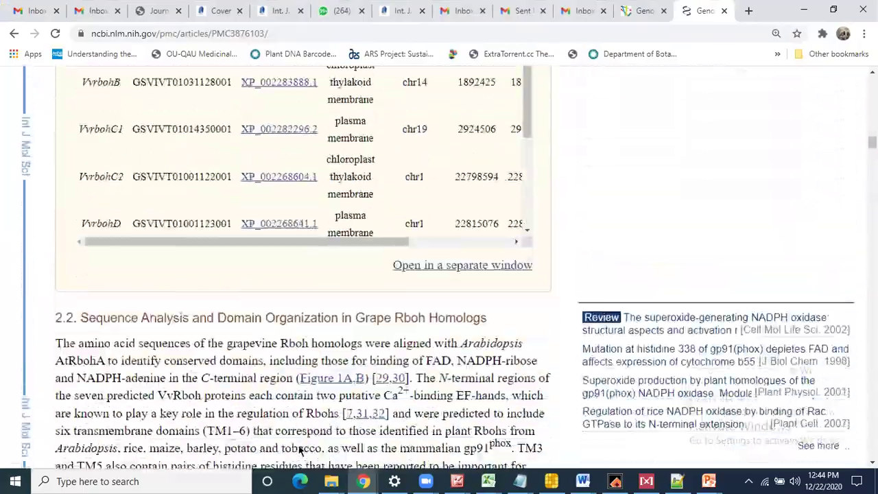
{"action": "scroll", "coordinate": [299, 450], "scroll_direction": "down", "scroll_amount": 15}
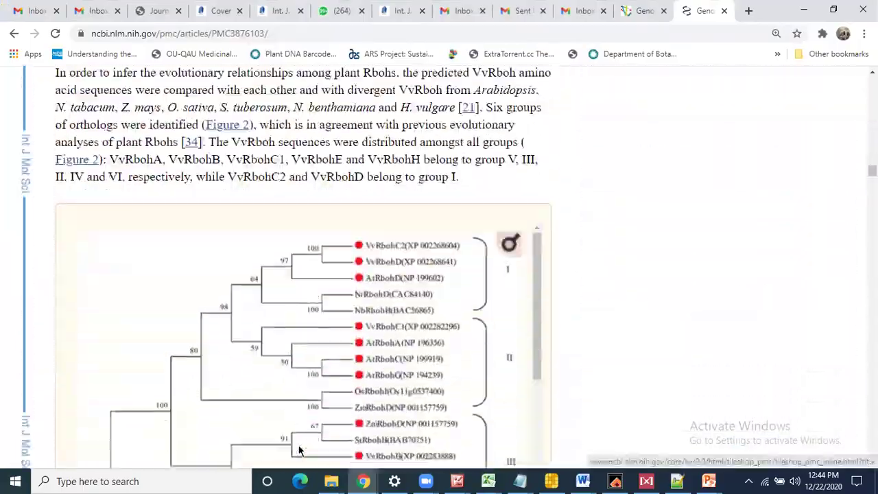
{"action": "scroll", "coordinate": [299, 451], "scroll_direction": "down", "scroll_amount": 15}
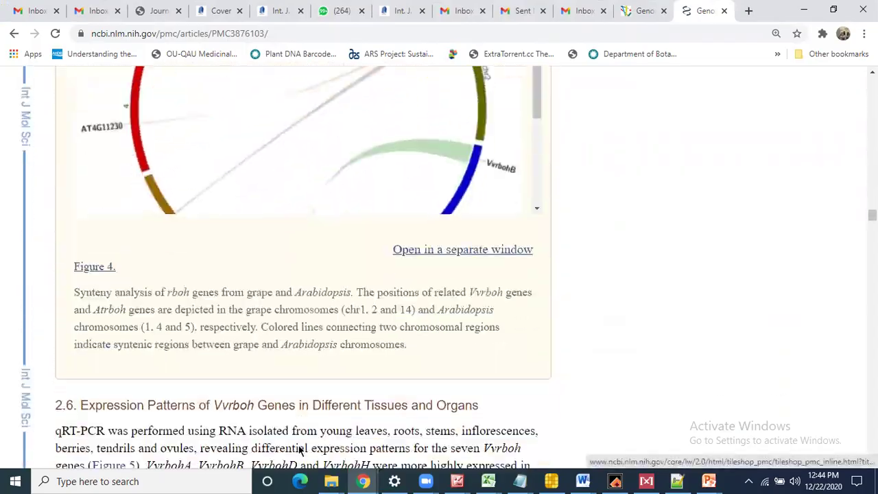
{"action": "scroll", "coordinate": [520, 395], "scroll_direction": "down", "scroll_amount": 15}
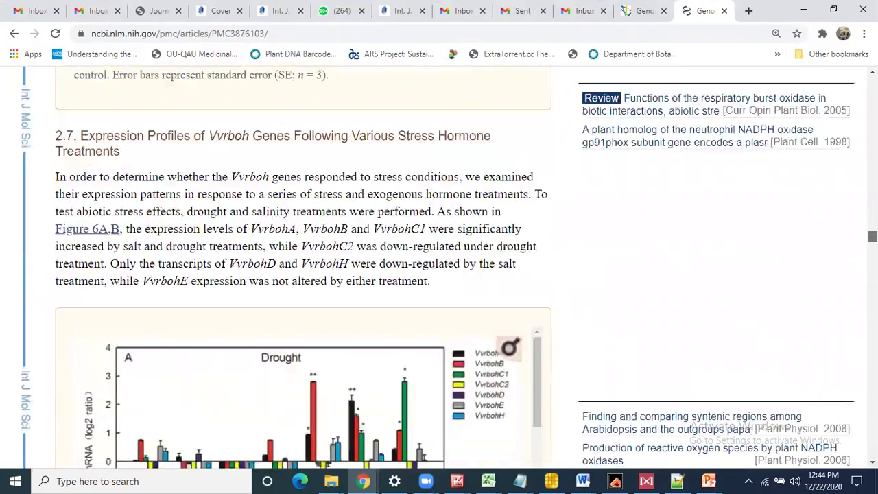
{"action": "scroll", "coordinate": [439, 275], "scroll_direction": "down", "scroll_amount": 8}
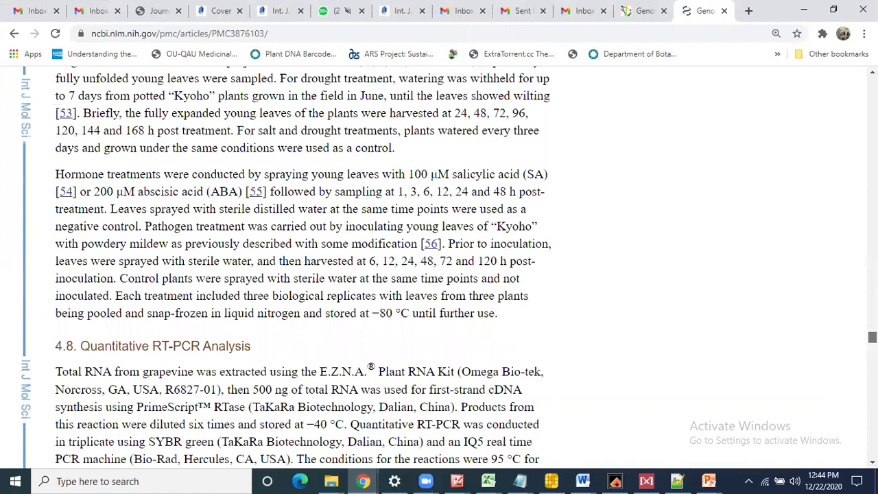
{"action": "scroll", "coordinate": [302, 268], "scroll_direction": "down", "scroll_amount": 10}
{"action": "scroll", "coordinate": [302, 268], "scroll_direction": "down", "scroll_amount": 10}
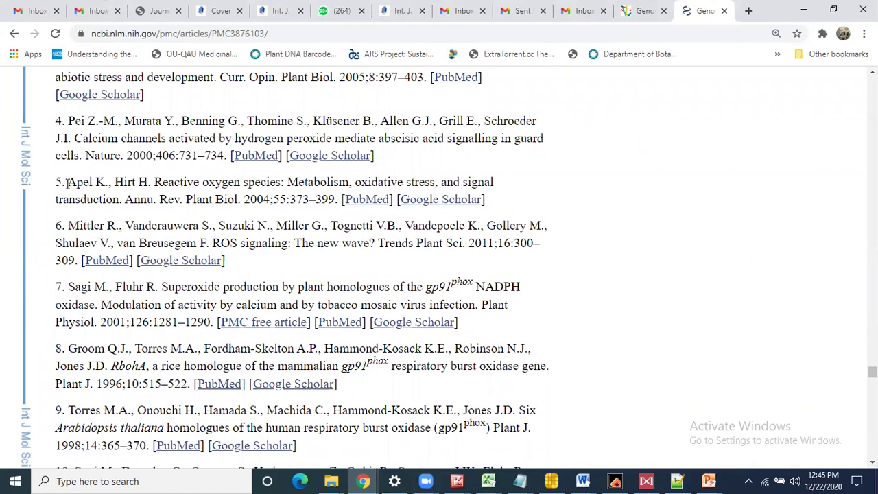
{"action": "left_click_drag", "start_coordinate": [67, 182], "coordinate": [336, 198]}
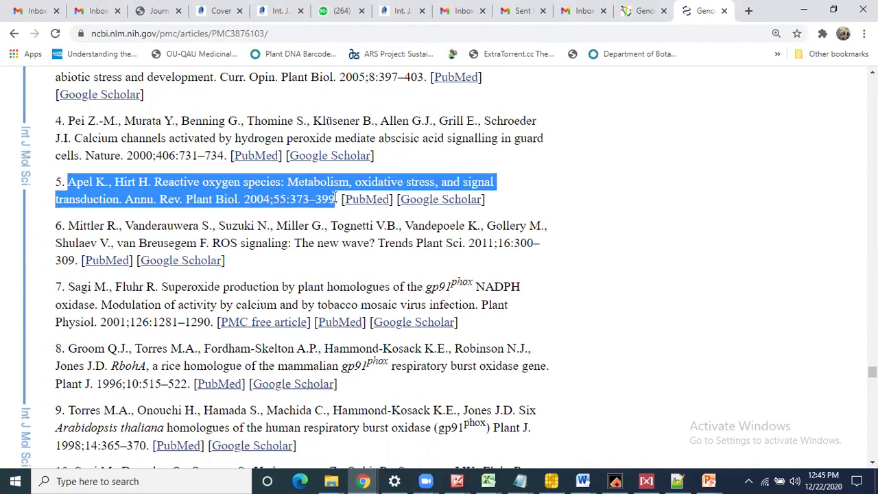
{"action": "right_click", "coordinate": [282, 199]}
{"action": "left_click", "coordinate": [294, 212]}
Step: Switch to the EndNote library, create a new Journal Article reference, and paste the copied citation into its Author field
{"action": "left_click", "coordinate": [803, 10]}
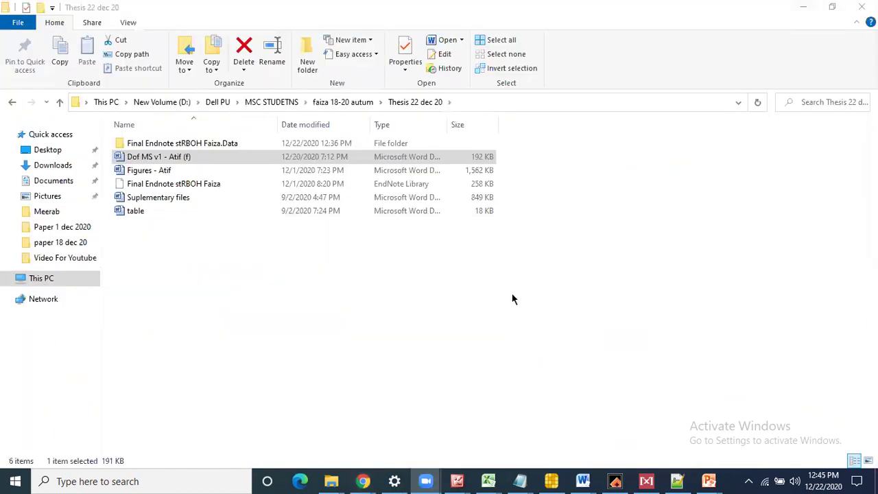
{"action": "left_click", "coordinate": [621, 480]}
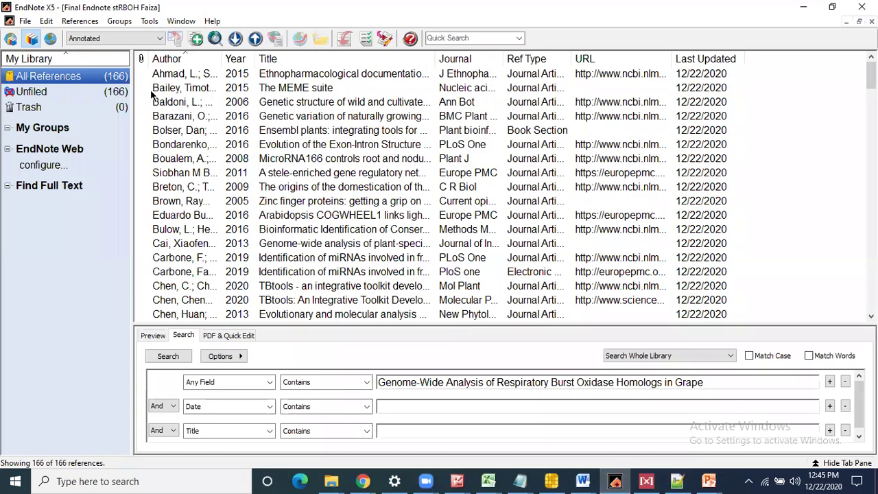
{"action": "left_click", "coordinate": [79, 21]}
{"action": "left_click", "coordinate": [89, 33]}
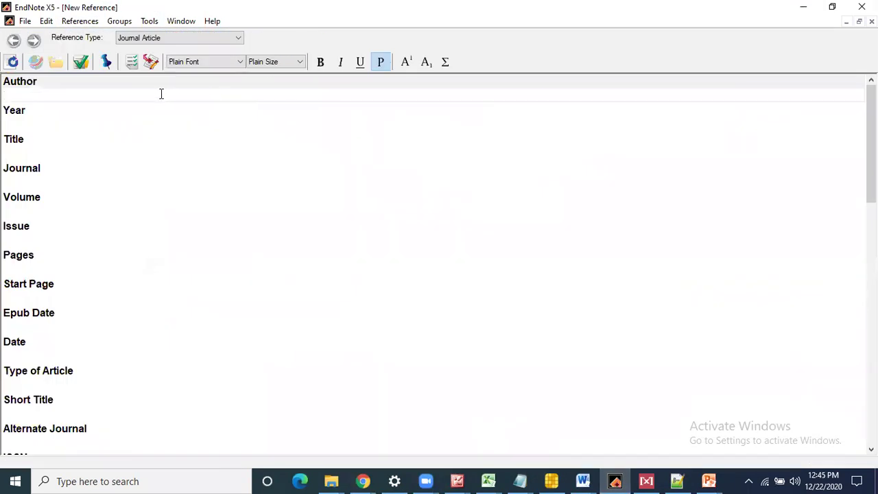
{"action": "key", "text": "ctrl+v"}
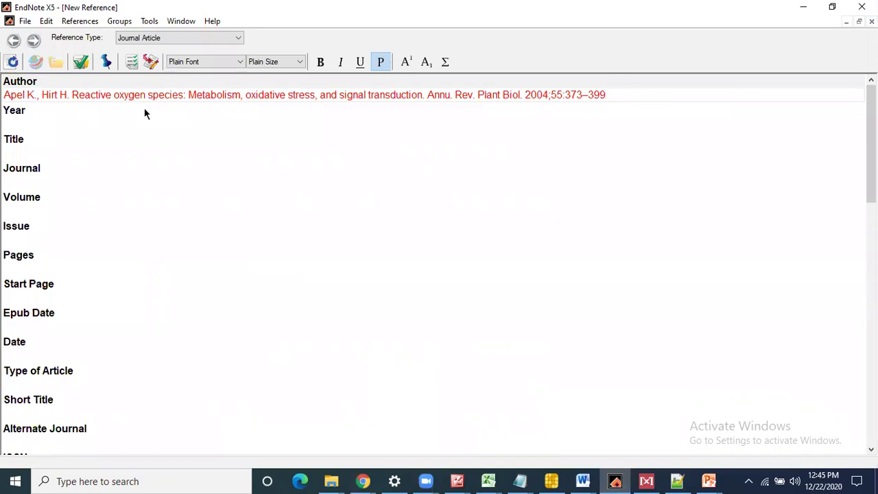
Step: Move the article title, "Plant Biol." and 2004 from the pasted citation into the Title, Journal and Year fields
{"action": "left_click_drag", "start_coordinate": [72, 94], "coordinate": [427, 94]}
{"action": "left_click_drag", "start_coordinate": [312, 99], "coordinate": [17, 155]}
{"action": "left_click_drag", "start_coordinate": [122, 94], "coordinate": [24, 182]}
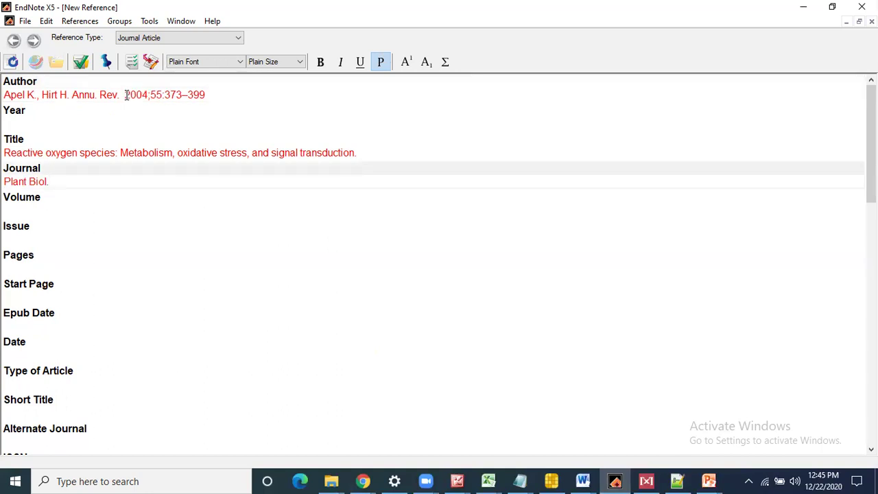
{"action": "left_click_drag", "start_coordinate": [125, 95], "coordinate": [14, 125]}
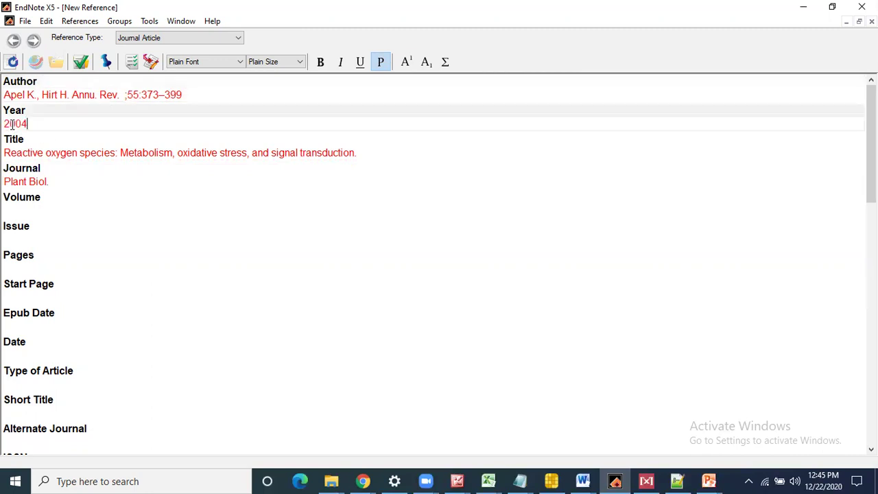
Step: Set the new reference's volume to 55 and its pages to 373-399
{"action": "left_click", "coordinate": [20, 210]}
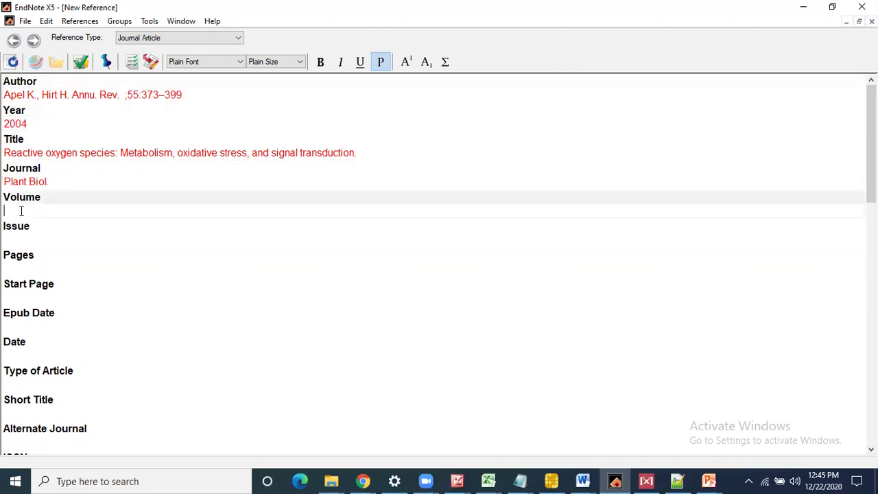
{"action": "type", "text": "55"}
{"action": "left_click", "coordinate": [17, 268]}
{"action": "type", "text": "37"}
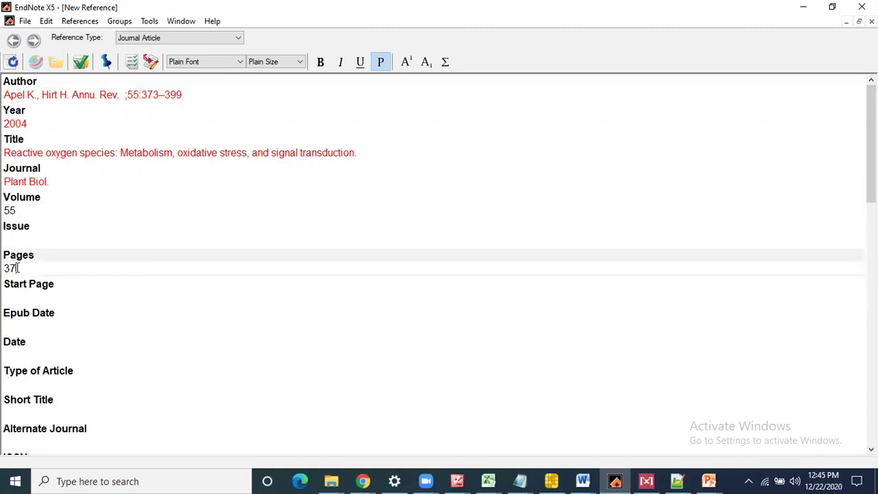
{"action": "type", "text": "3-399"}
Step: Move "Annu. Rev" from the Author field to the start of the journal name, before "Plant Biol."
{"action": "left_click_drag", "start_coordinate": [71, 95], "coordinate": [119, 93]}
{"action": "right_click", "coordinate": [112, 96]}
{"action": "left_click", "coordinate": [140, 103]}
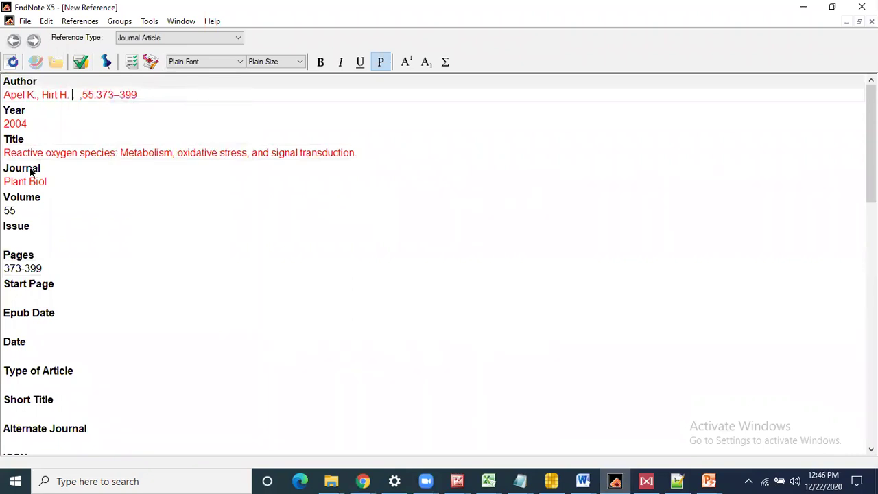
{"action": "left_click", "coordinate": [10, 179]}
{"action": "key", "text": "ctrl+v"}
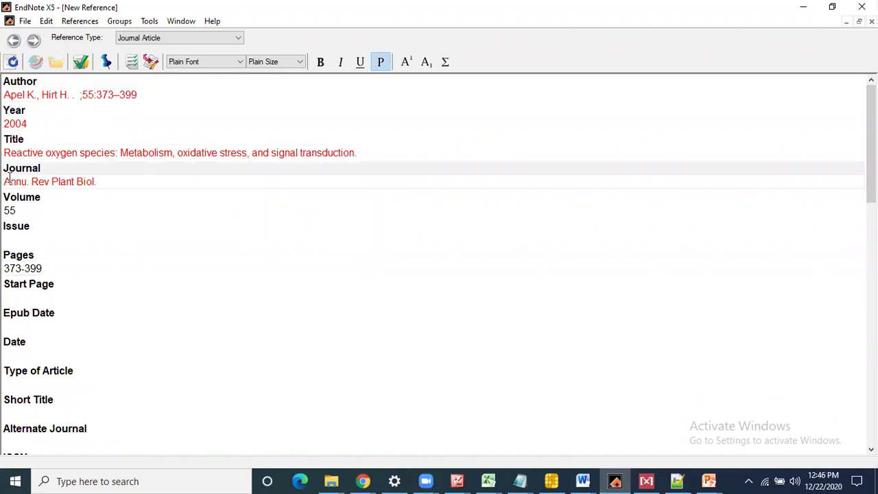
Step: Delete the leftover volume and page text after the author names, then close and save the new reference
{"action": "left_click_drag", "start_coordinate": [68, 96], "coordinate": [153, 98]}
{"action": "key", "text": "Delete"}
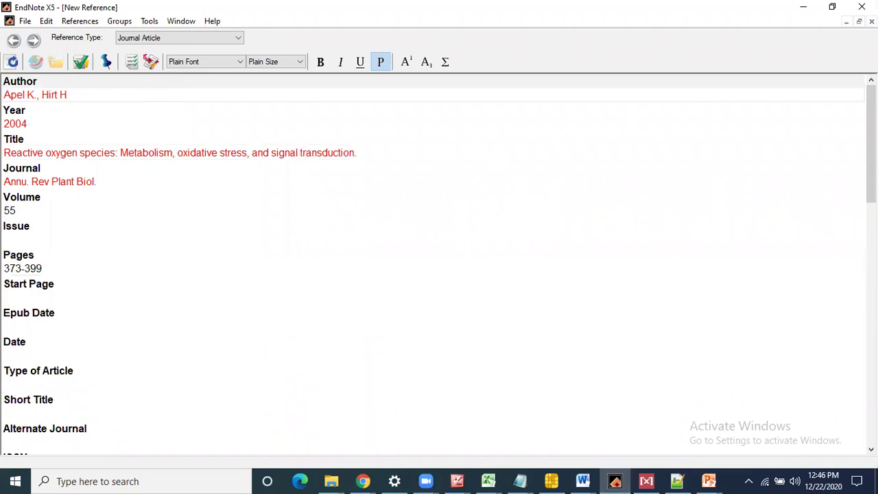
{"action": "left_click", "coordinate": [872, 21]}
{"action": "left_click", "coordinate": [379, 276]}
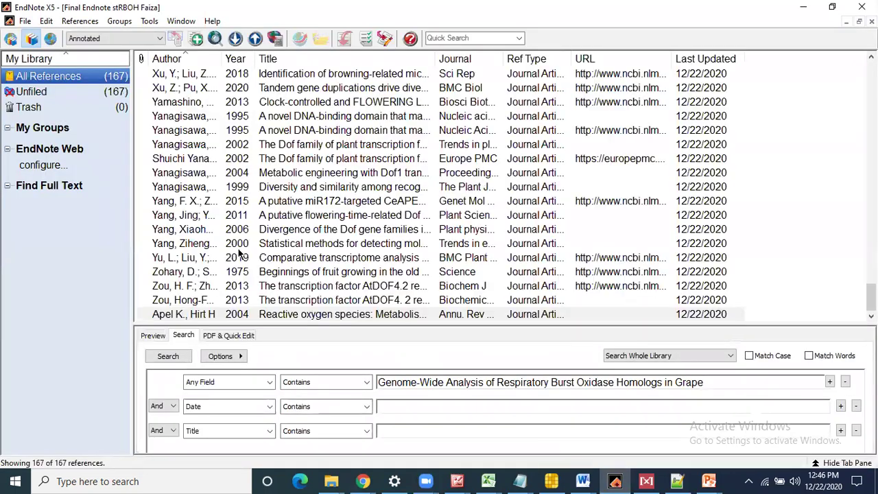
Step: Select only the new 2004 "Reactive oxygen species" reference in the library and copy it
{"action": "left_click", "coordinate": [212, 315], "text": "shift"}
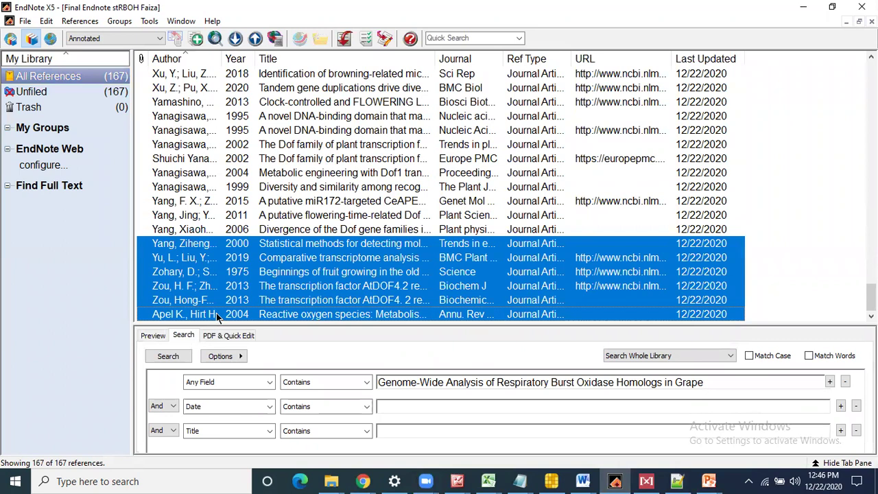
{"action": "left_click", "coordinate": [216, 313]}
{"action": "right_click", "coordinate": [217, 313]}
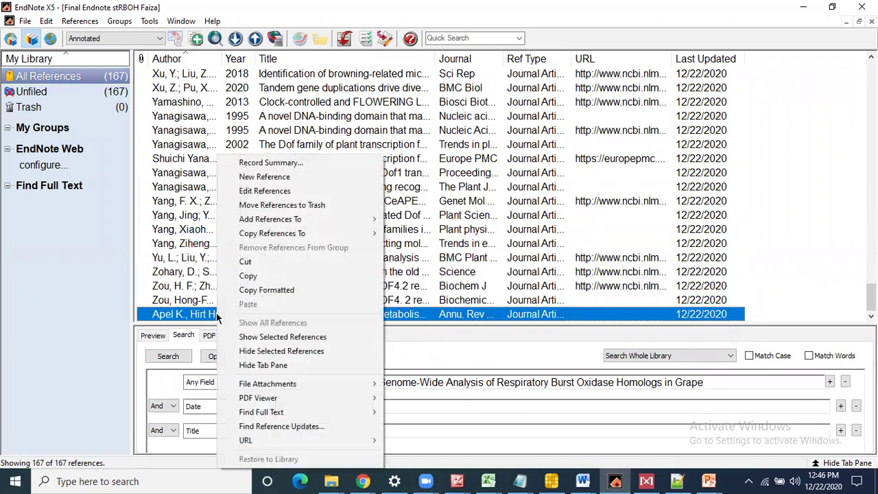
{"action": "left_click", "coordinate": [257, 276]}
Step: Switch to the Word manuscript "Dof MS v1 - Atif (f)" and insert the selected EndNote citation after the 2013 #171 citation in the Introduction
{"action": "left_click", "coordinate": [802, 7]}
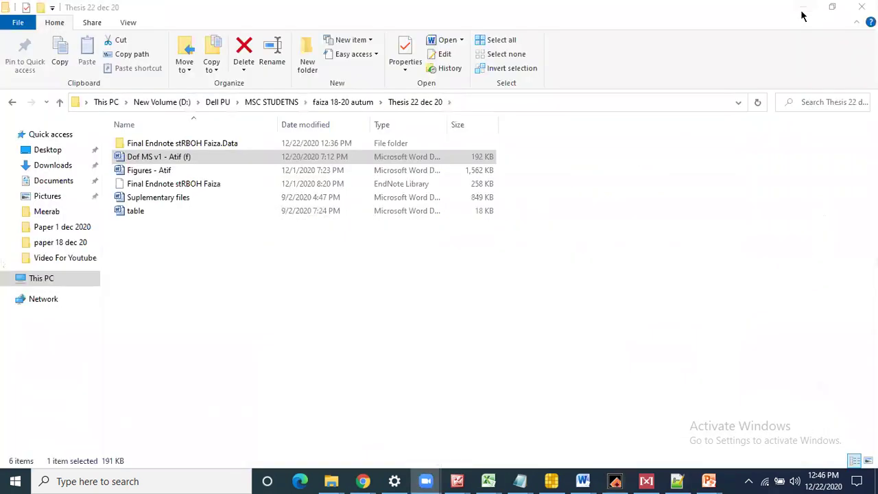
{"action": "mouse_move", "coordinate": [583, 481]}
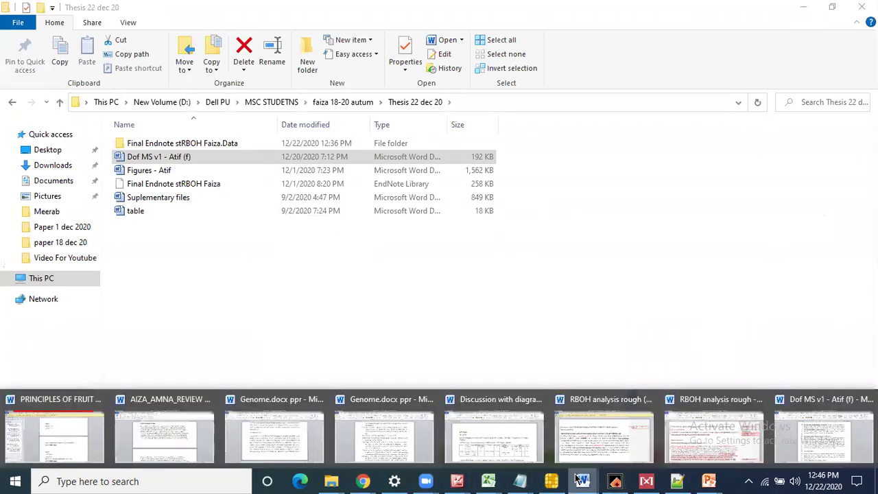
{"action": "left_click", "coordinate": [810, 444]}
{"action": "left_click_drag", "start_coordinate": [872, 158], "coordinate": [872, 131]}
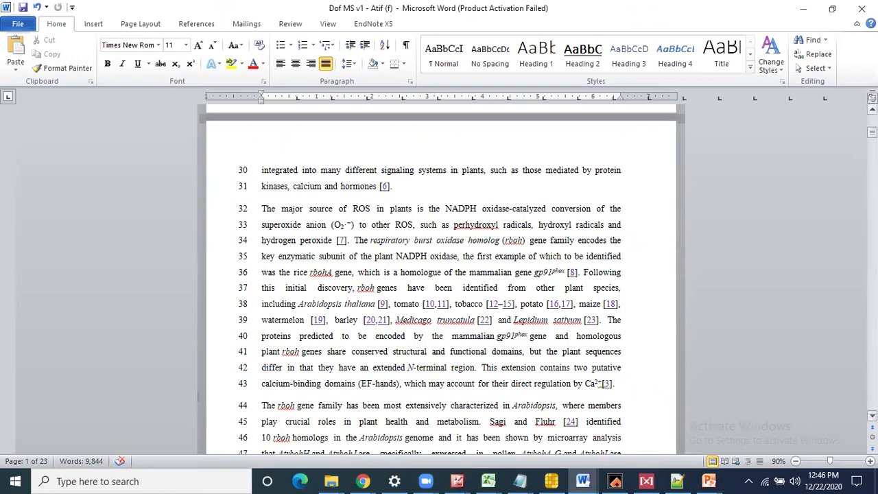
{"action": "scroll", "coordinate": [442, 284], "scroll_direction": "up", "scroll_amount": 4}
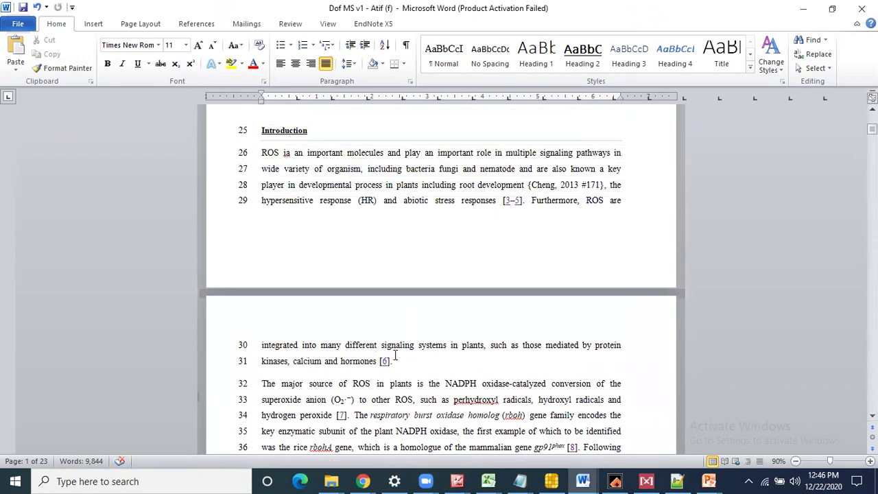
{"action": "left_click_drag", "start_coordinate": [379, 362], "coordinate": [400, 362]}
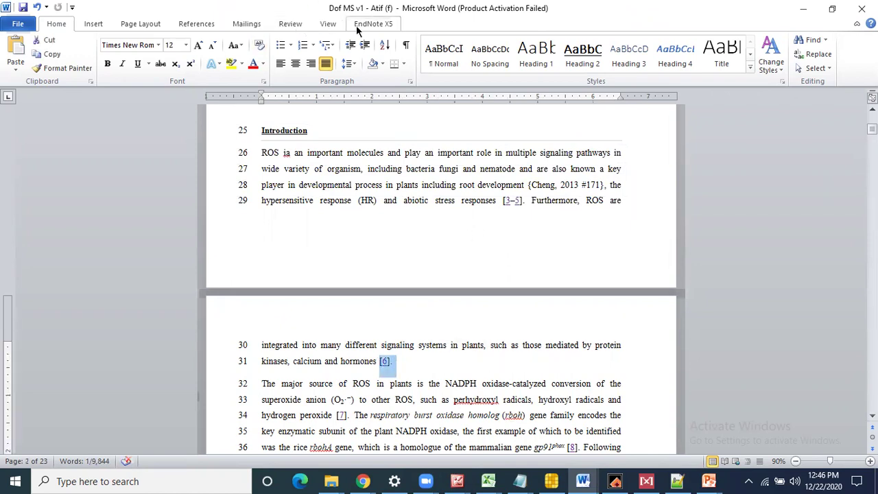
{"action": "left_click", "coordinate": [547, 185]}
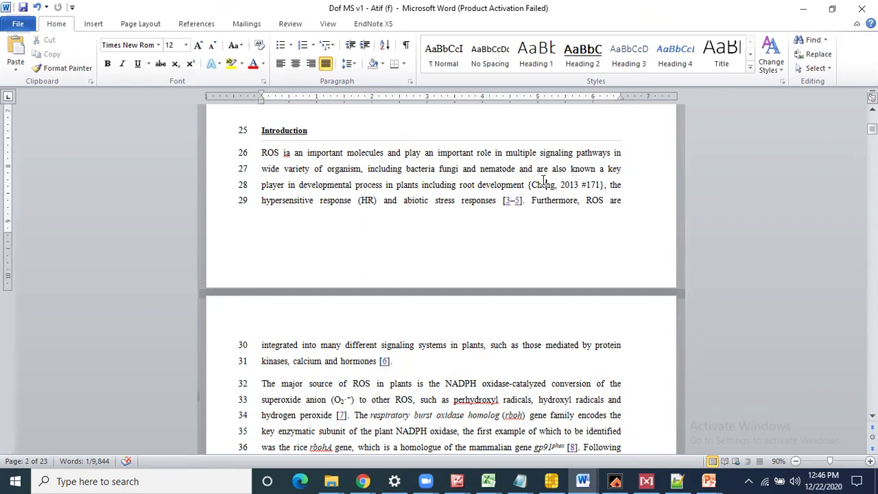
{"action": "triple_click", "coordinate": [599, 183]}
{"action": "double_click", "coordinate": [569, 185]}
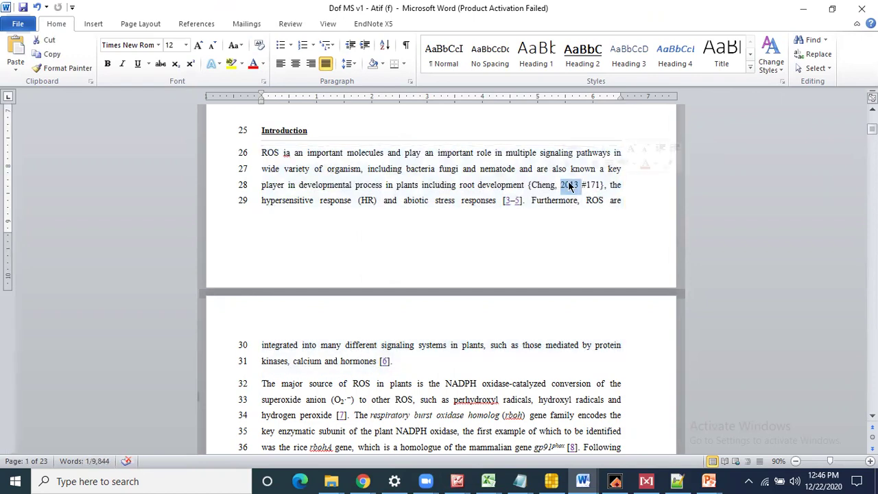
{"action": "left_click", "coordinate": [604, 185]}
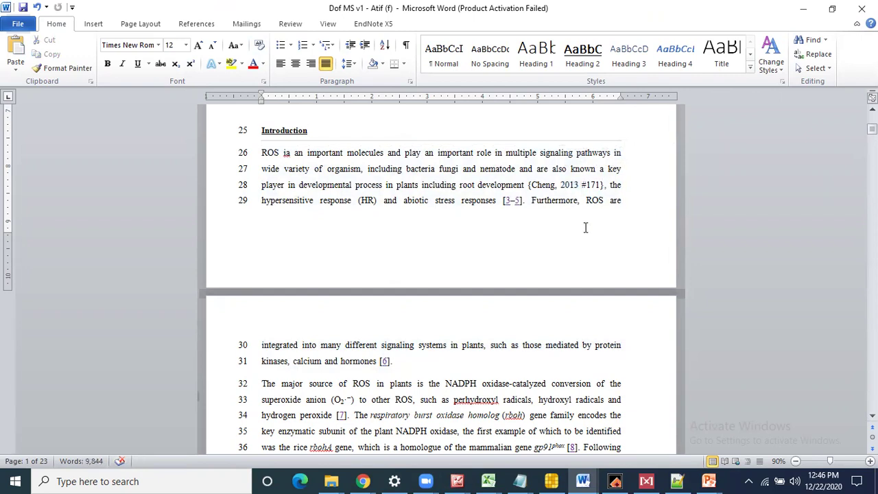
{"action": "key", "text": "alt+2"}
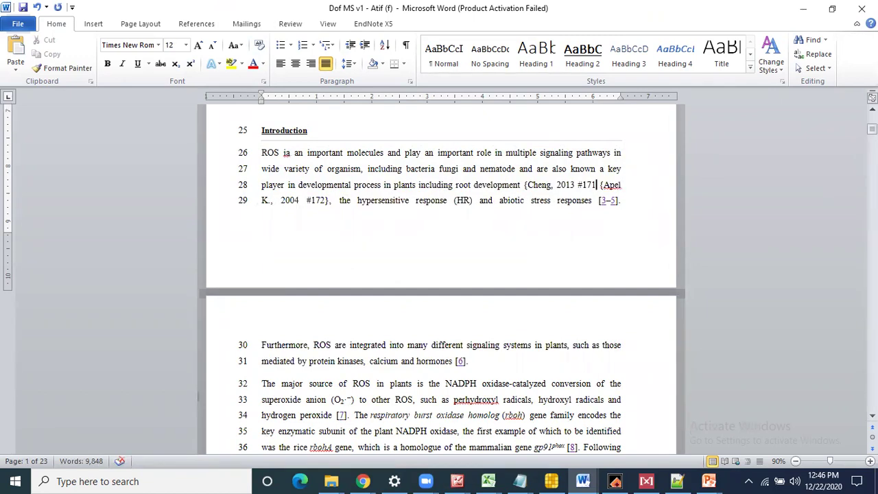
Step: Remove the closing brace of the 2013 #171 citation and separate it from the 2004 #172 citation with a semicolon
{"action": "key", "text": "BackSpace"}
{"action": "key", "text": "BackSpace"}
{"action": "type", "text": ";"}
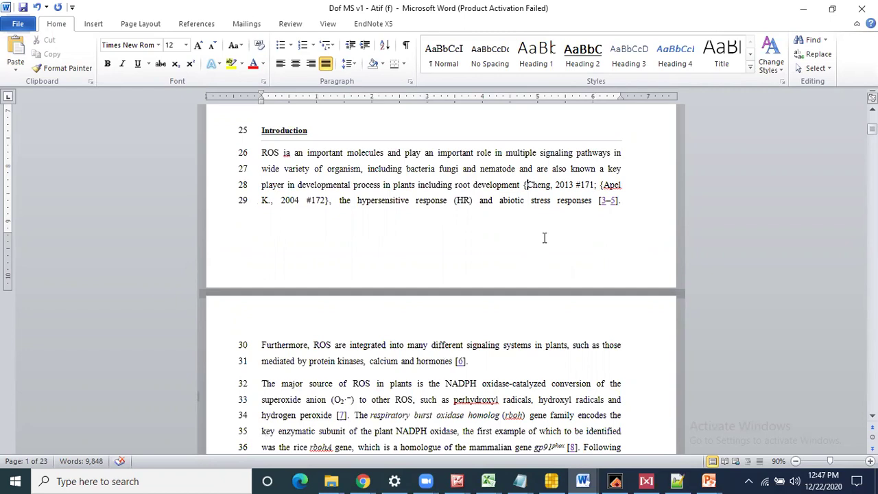
Step: Switch to the EndNote library, sort all references by author, and search for the 2013 #171 citation's first author by surname
{"action": "left_click", "coordinate": [802, 14]}
{"action": "left_click", "coordinate": [616, 481]}
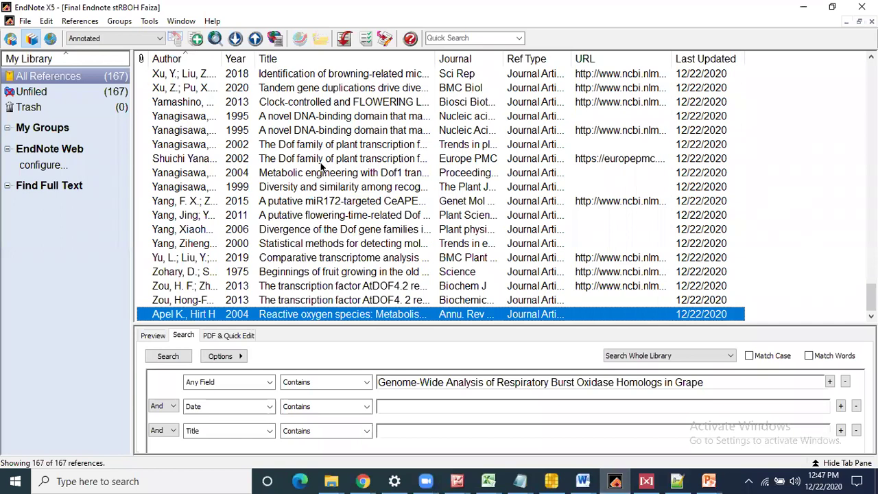
{"action": "left_click", "coordinate": [89, 80]}
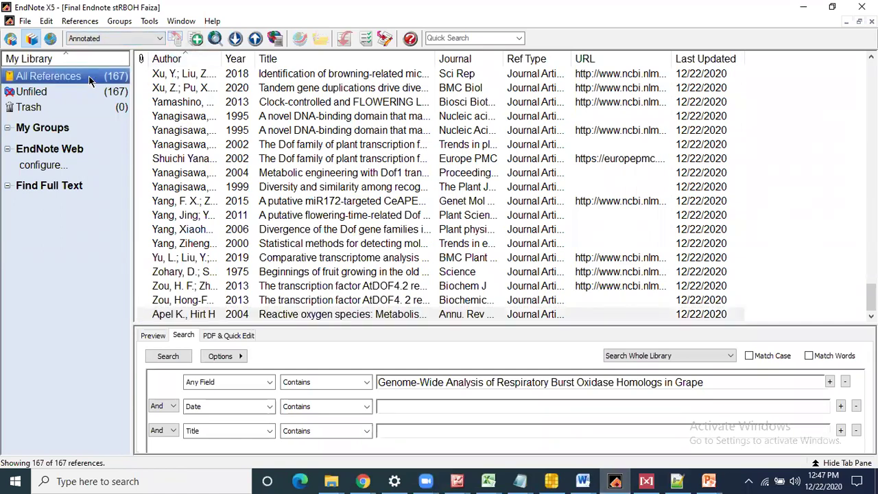
{"action": "left_click", "coordinate": [235, 59]}
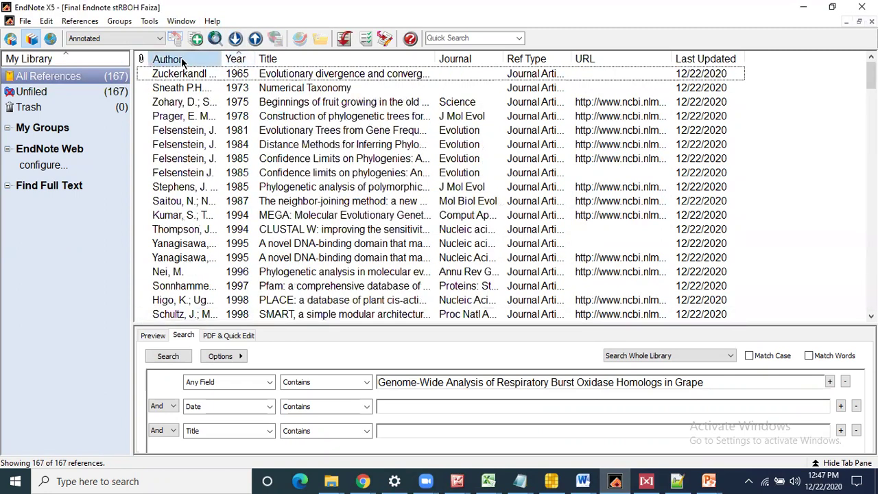
{"action": "left_click", "coordinate": [182, 62]}
{"action": "left_click", "coordinate": [444, 38]}
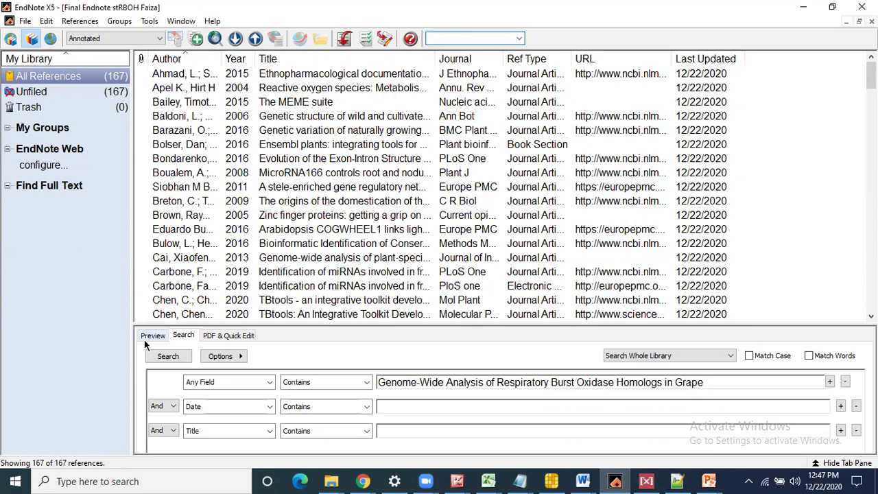
{"action": "type", "text": "cheng"}
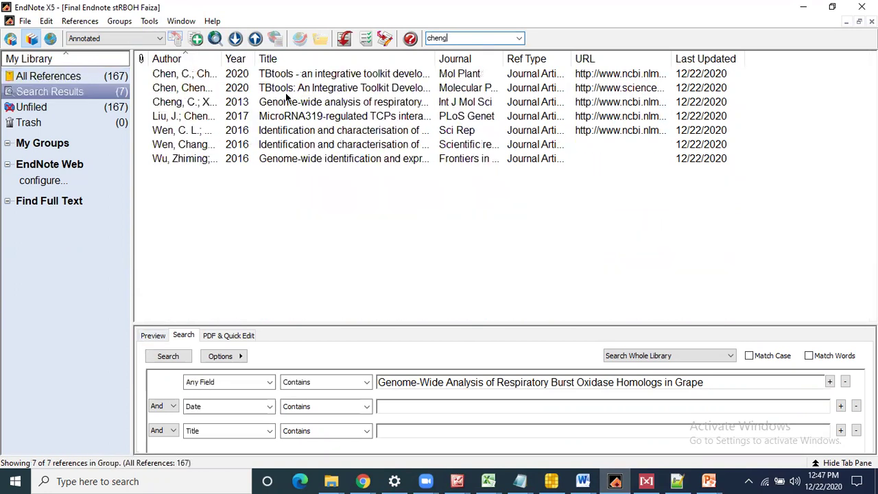
Step: Show the reference preview and copy the 2013 "Genome-wide analysis of respiratory burst oxidase homologs in grape" reference
{"action": "left_click", "coordinate": [276, 159]}
{"action": "left_click", "coordinate": [152, 336]}
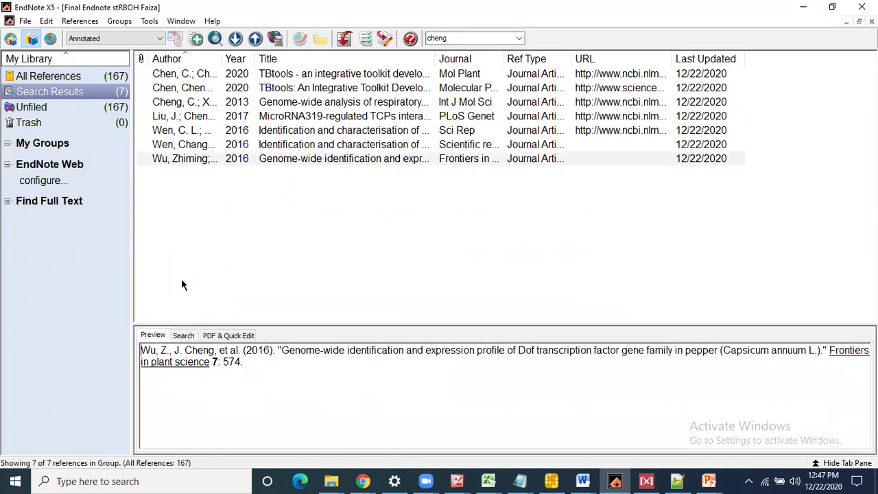
{"action": "left_click", "coordinate": [297, 108]}
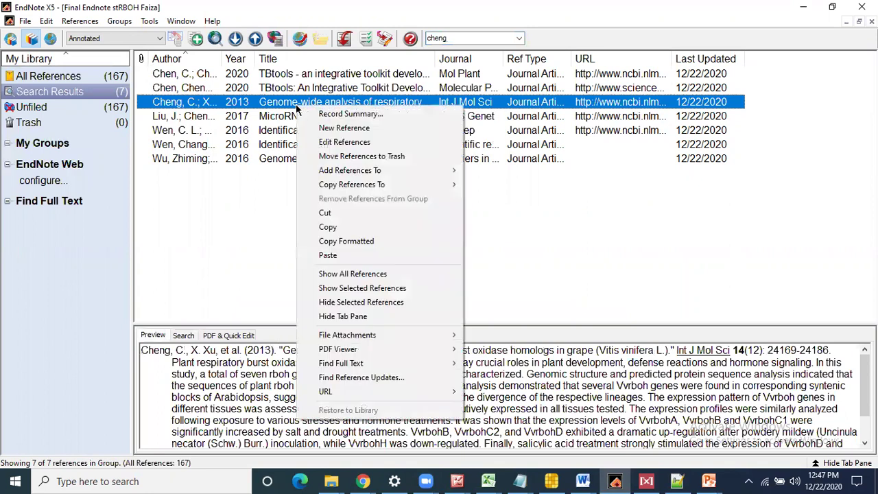
{"action": "left_click", "coordinate": [334, 227]}
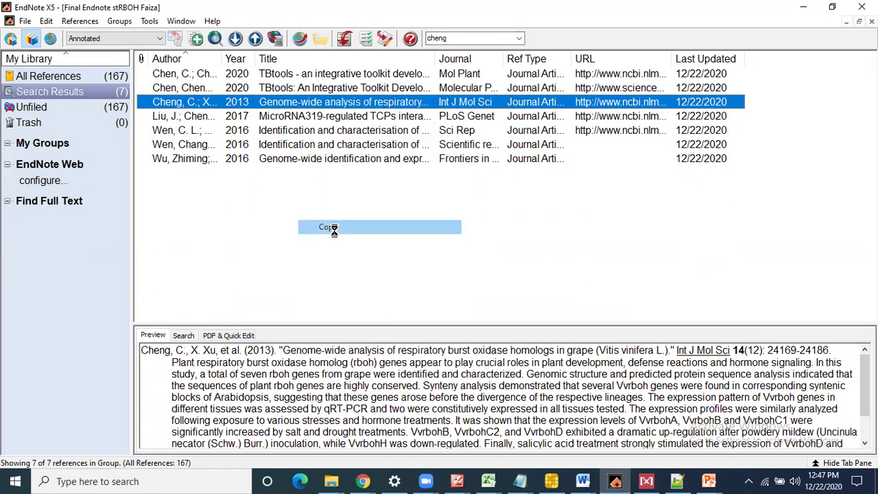
Step: Switch to the Word manuscript "Dof MS v1 - Atif (f)" and replace the unclosed 2013 #171 citation with its complete braced form
{"action": "left_click", "coordinate": [803, 7]}
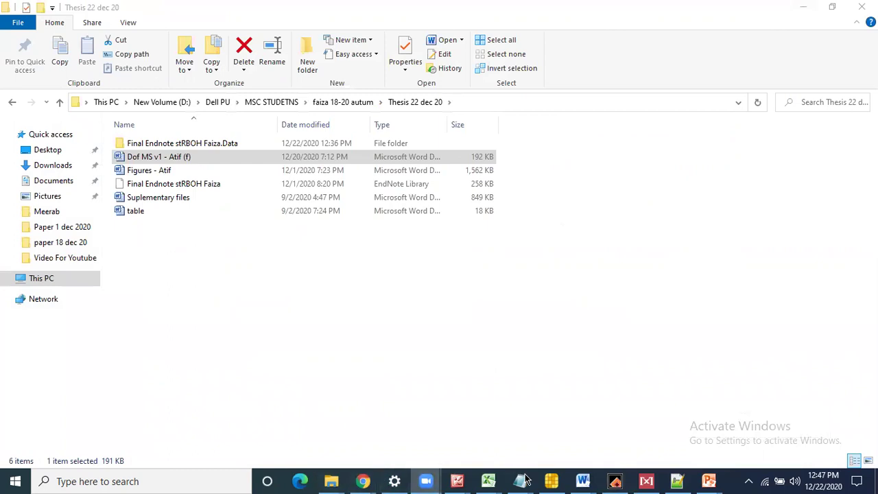
{"action": "mouse_move", "coordinate": [583, 481]}
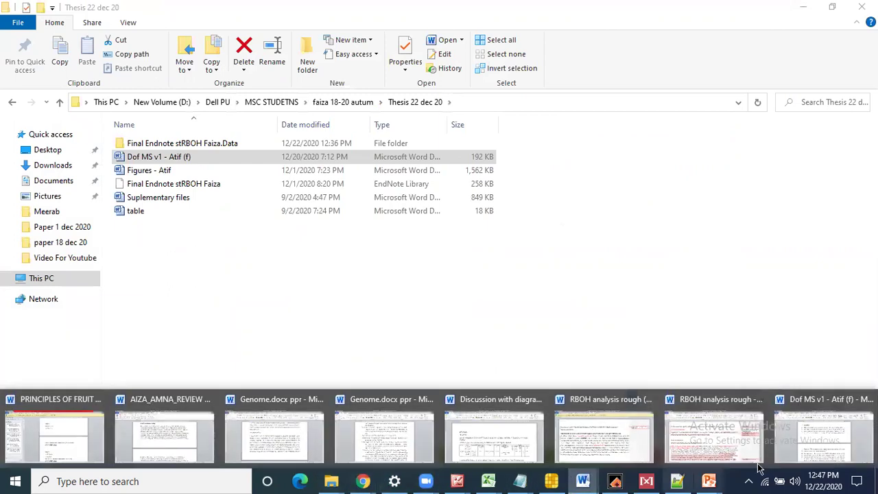
{"action": "left_click", "coordinate": [805, 449]}
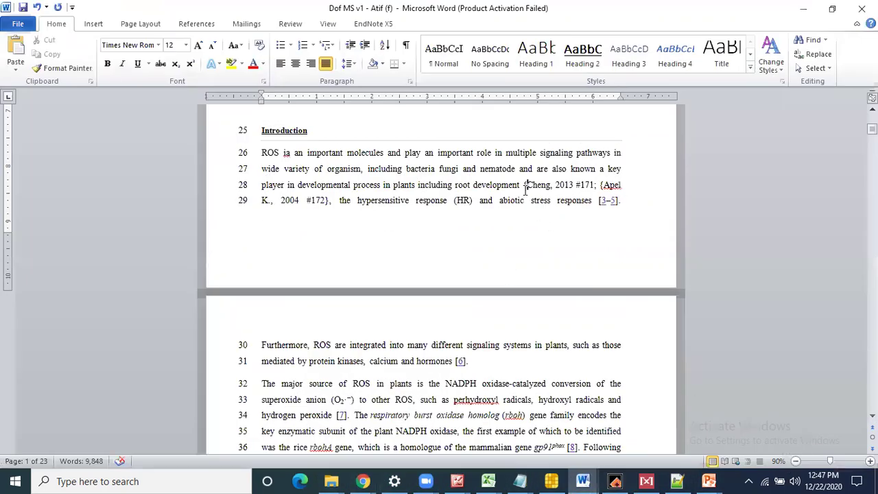
{"action": "left_click_drag", "start_coordinate": [523, 185], "coordinate": [592, 186]}
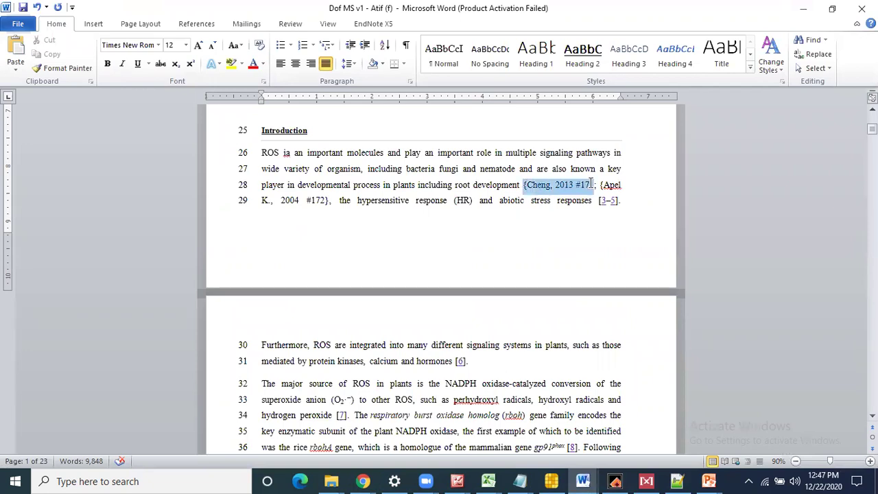
{"action": "left_click", "coordinate": [591, 185]}
{"action": "type", "text": "1"}
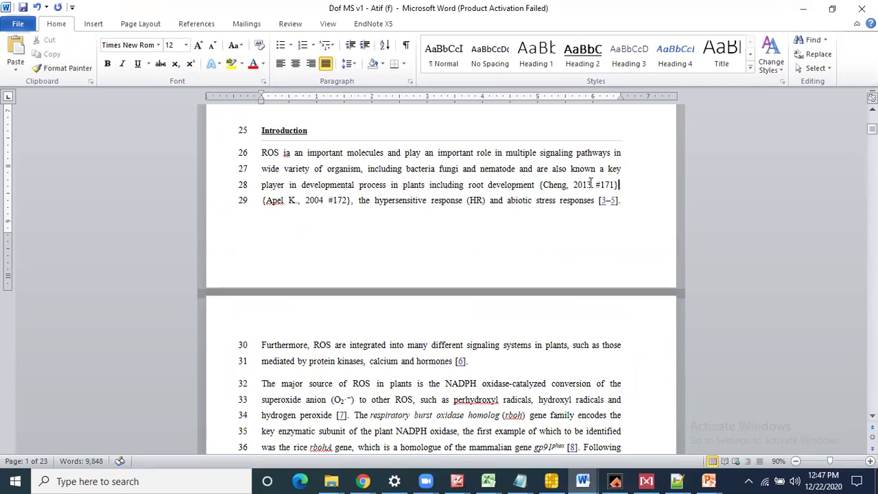
Step: Update the manuscript's citations and bibliography with EndNote in the tf-standard-cse style
{"action": "double_click", "coordinate": [562, 184]}
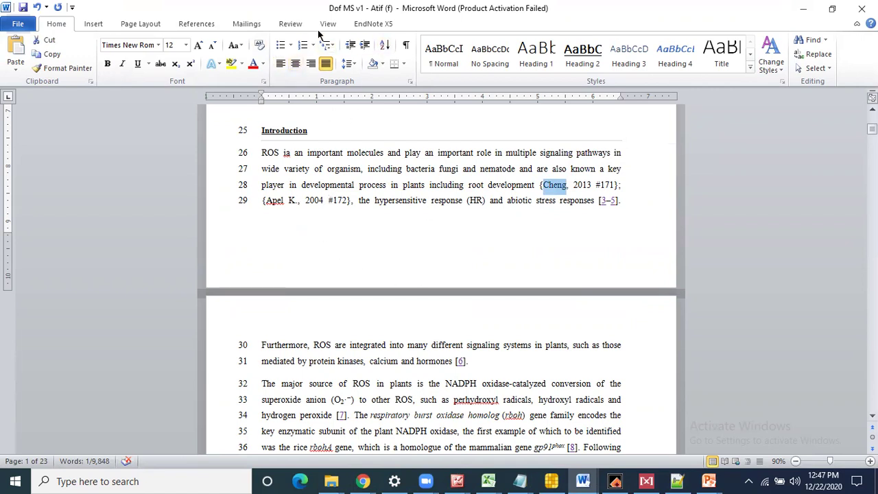
{"action": "left_click", "coordinate": [374, 23]}
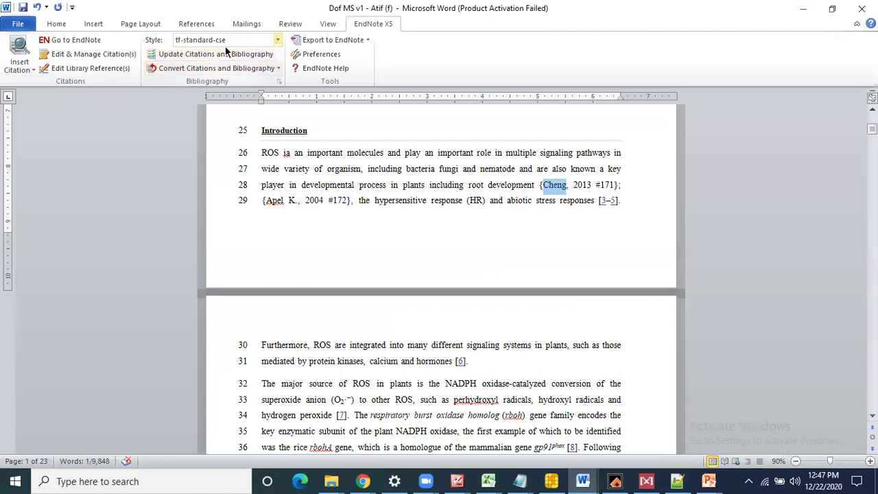
{"action": "left_click", "coordinate": [225, 54]}
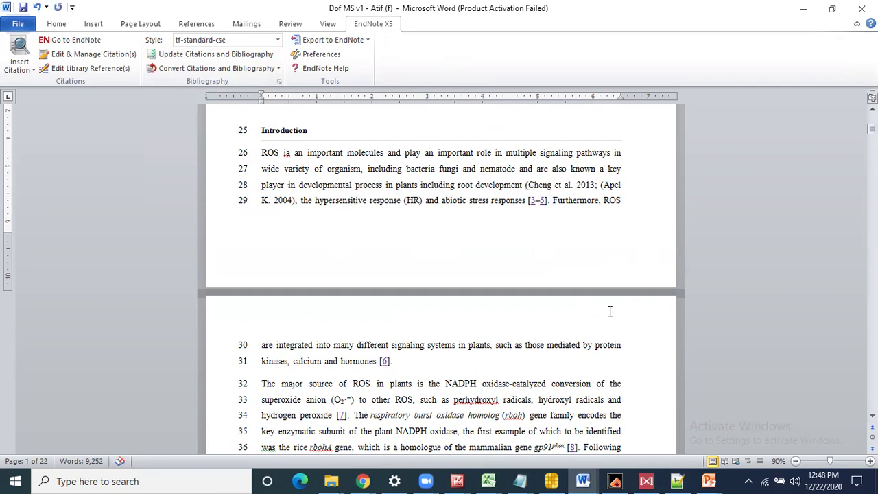
Step: Remove the opening bracket before the formatted 2004 citation so both Introduction citations share one pair of brackets
{"action": "left_click", "coordinate": [608, 186]}
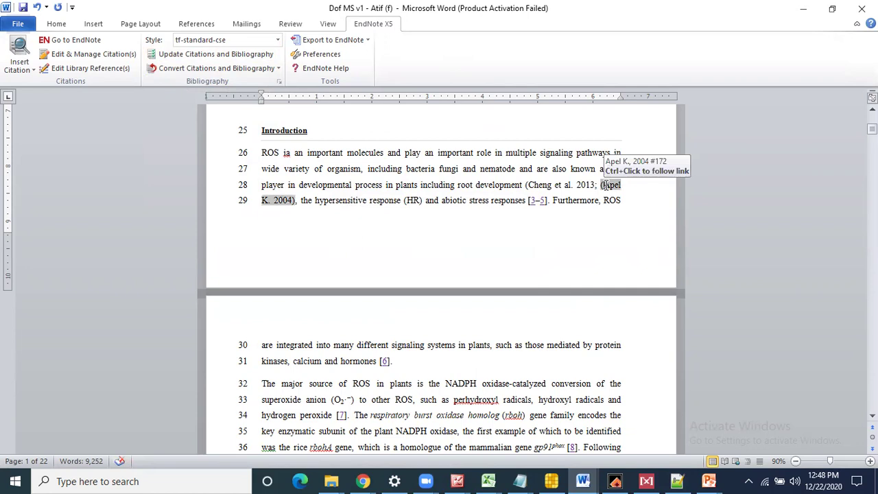
{"action": "key", "text": "BackSpace"}
{"action": "left_click", "coordinate": [598, 185]}
{"action": "type", "text": ")"}
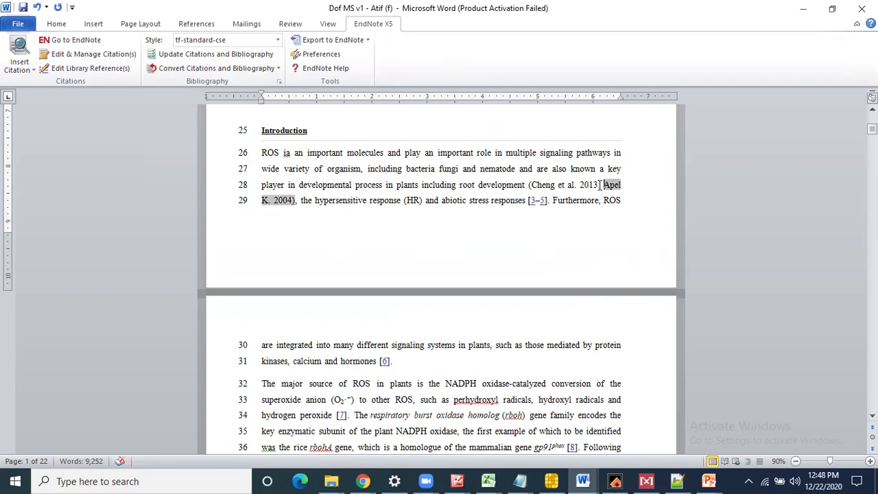
{"action": "left_click", "coordinate": [377, 240]}
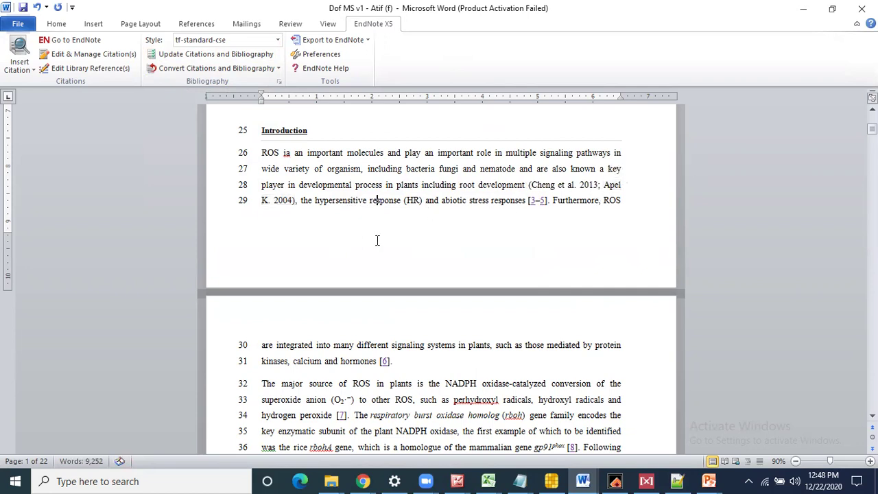
Step: Convert the manuscript's citations to unformatted citations, and update the citations and bibliography again
{"action": "left_click", "coordinate": [215, 68]}
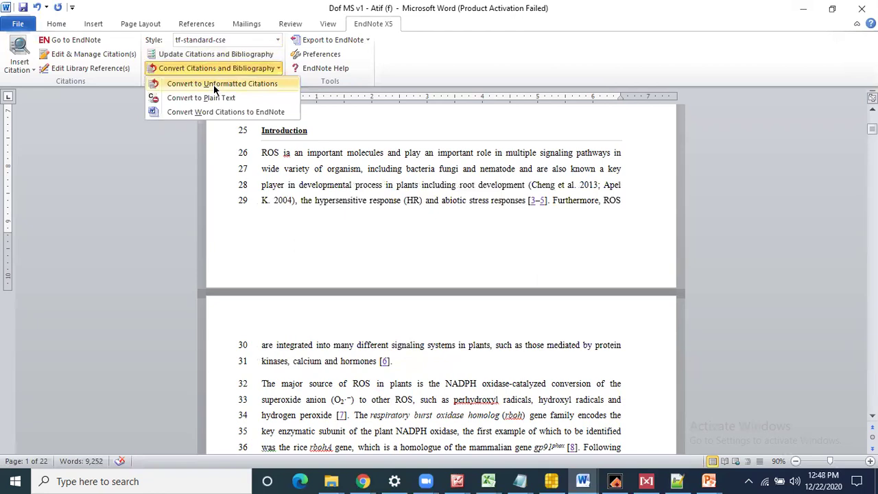
{"action": "left_click", "coordinate": [214, 84]}
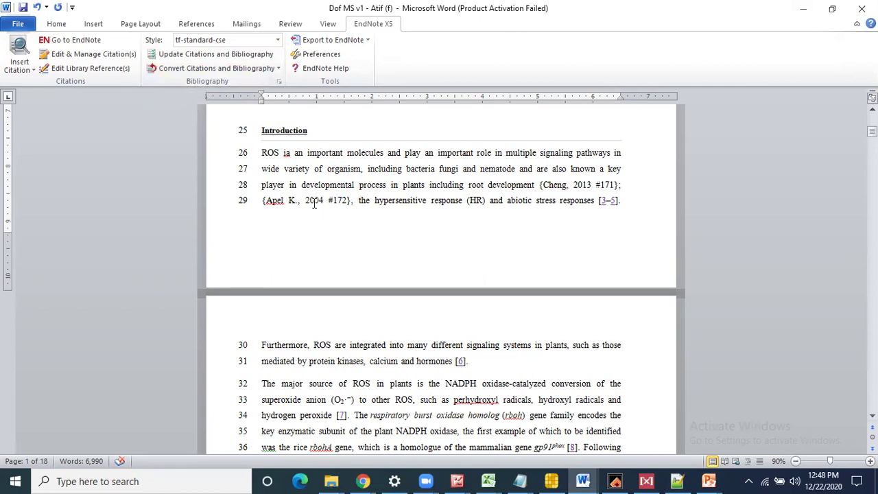
{"action": "left_click", "coordinate": [224, 55]}
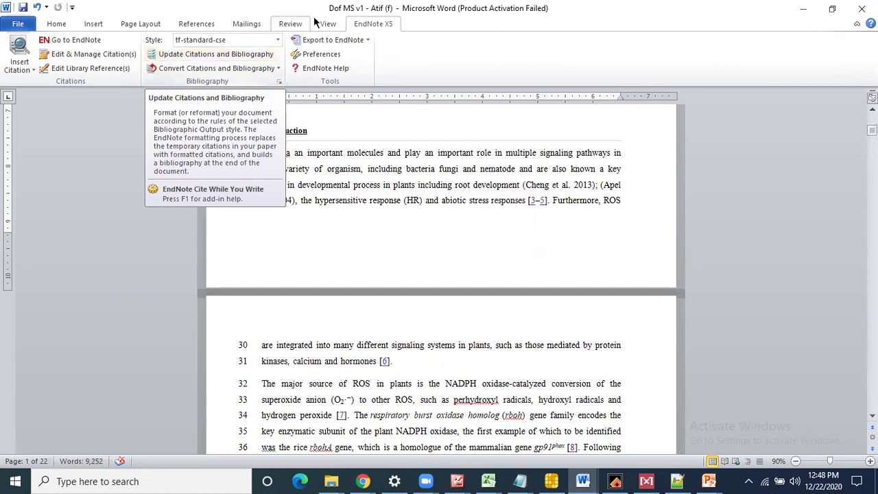
Step: Merge the 2013 and 2004 Introduction citations into one pair of brackets by deleting the brackets around their semicolon
{"action": "left_click", "coordinate": [594, 185]}
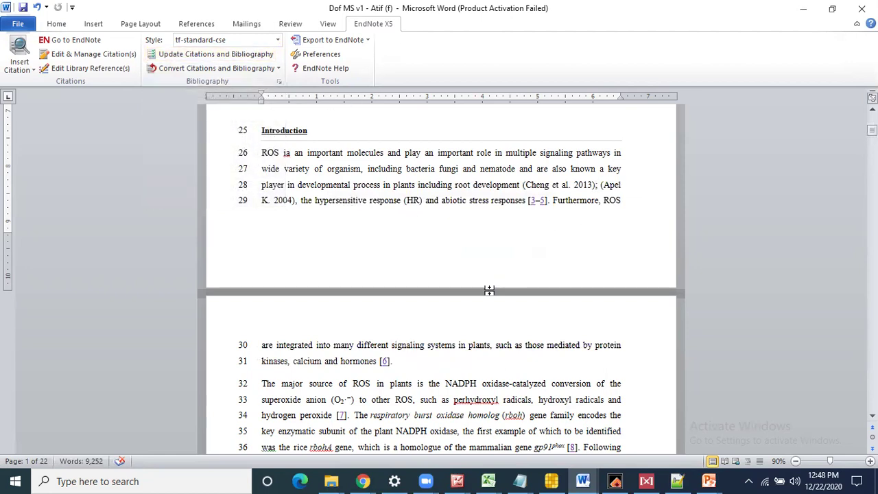
{"action": "key", "text": "shift+Left"}
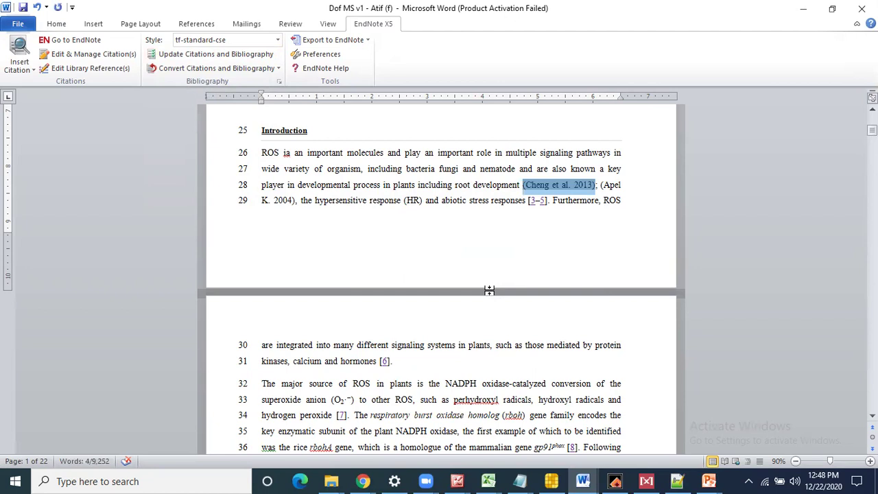
{"action": "left_click", "coordinate": [590, 185]}
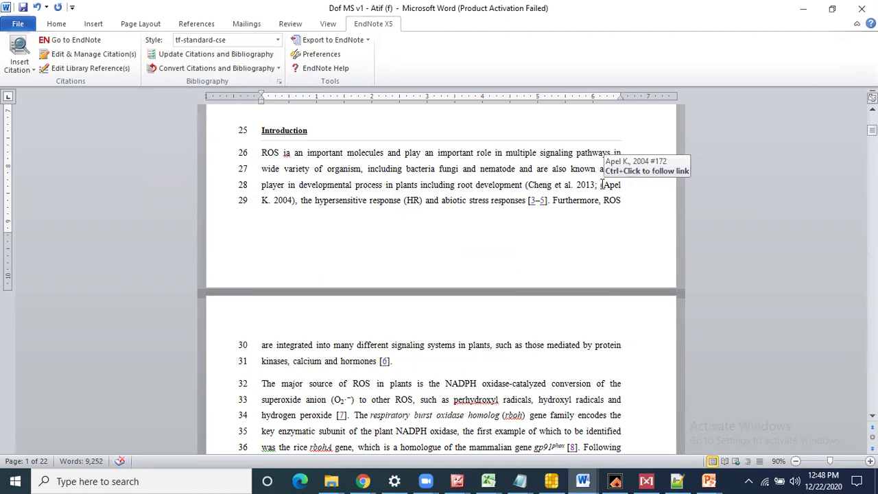
{"action": "left_click", "coordinate": [601, 185]}
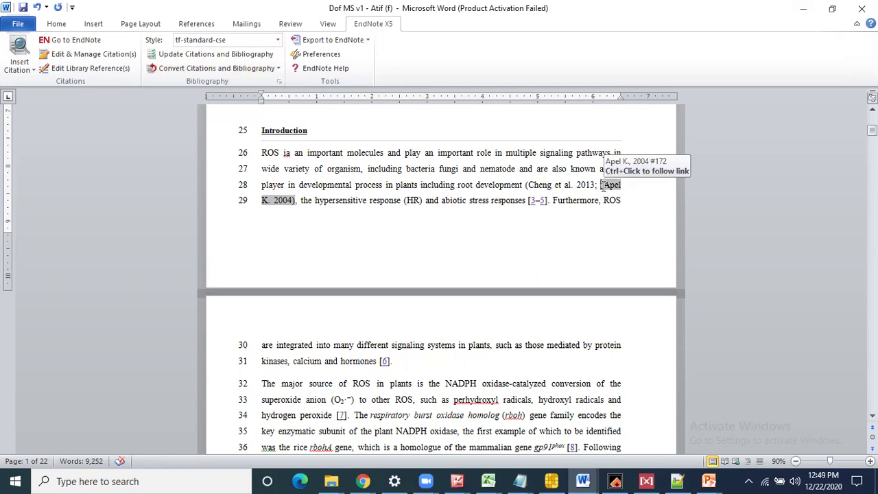
{"action": "left_click", "coordinate": [544, 227]}
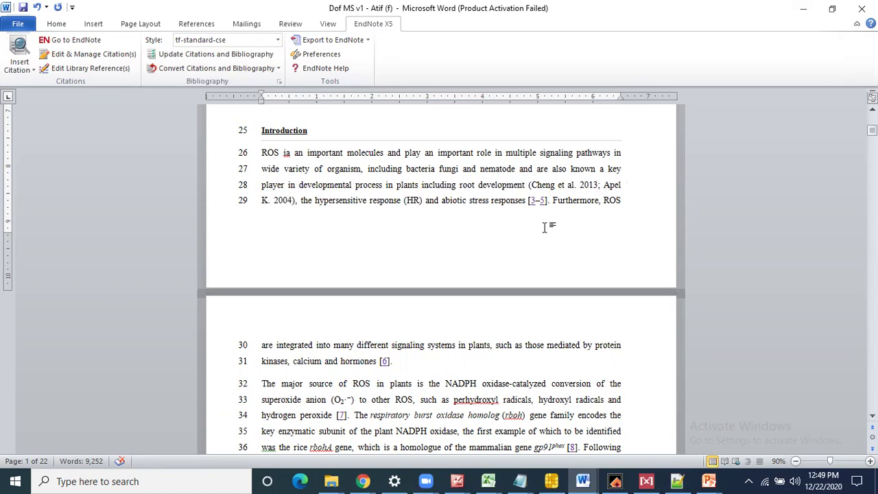
Step: Check the two merged EndNote citations and examine the remaining numbered citations throughout the Introduction
{"action": "left_click", "coordinate": [577, 183]}
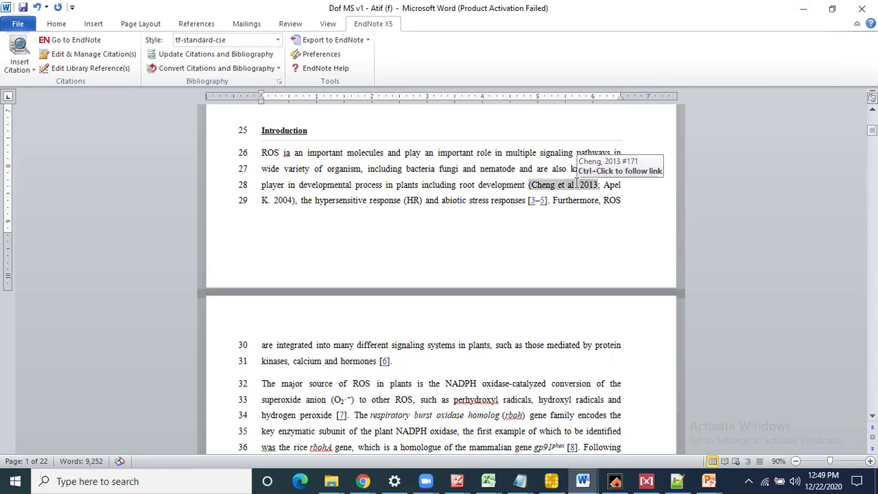
{"action": "left_click", "coordinate": [610, 183]}
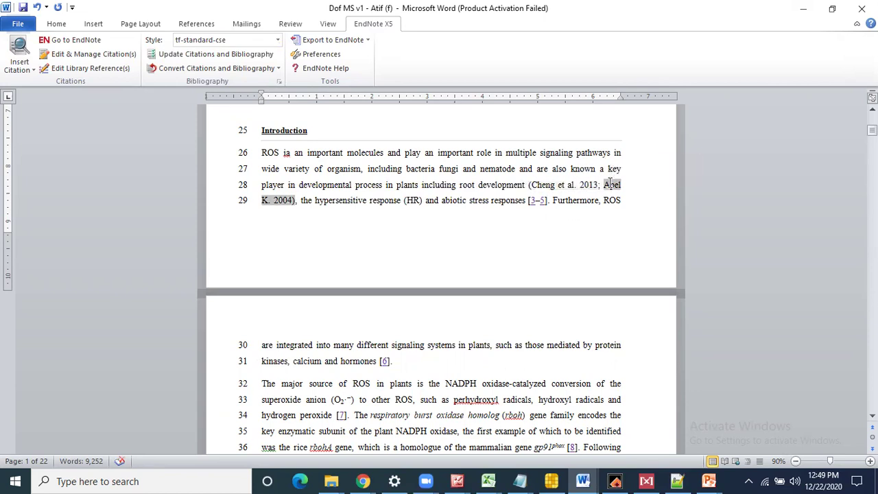
{"action": "left_click", "coordinate": [385, 361]}
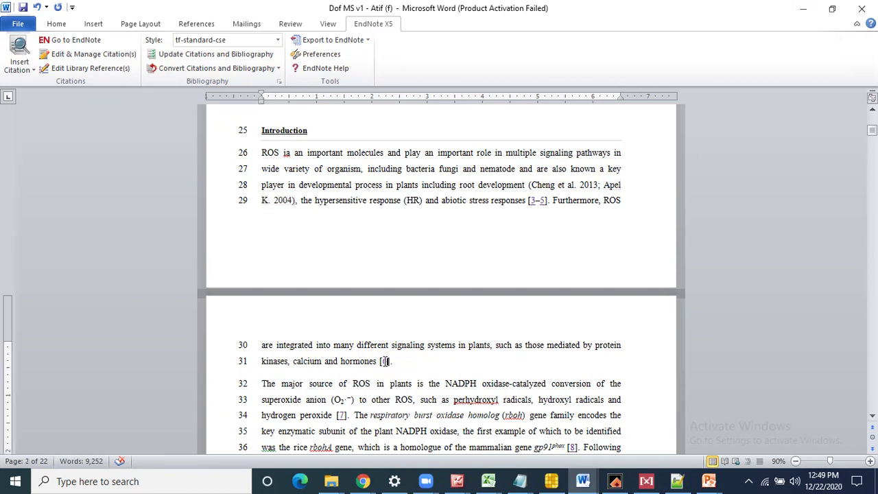
{"action": "left_click", "coordinate": [534, 200]}
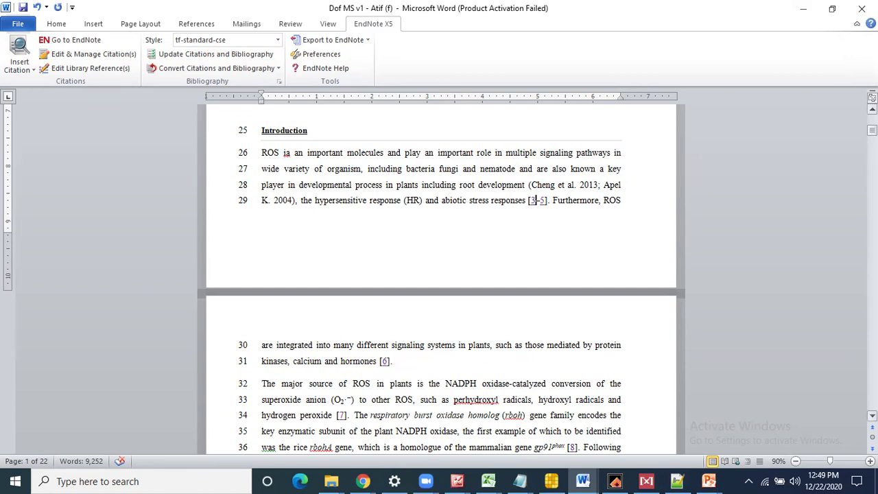
{"action": "scroll", "coordinate": [453, 289], "scroll_direction": "down", "scroll_amount": 4}
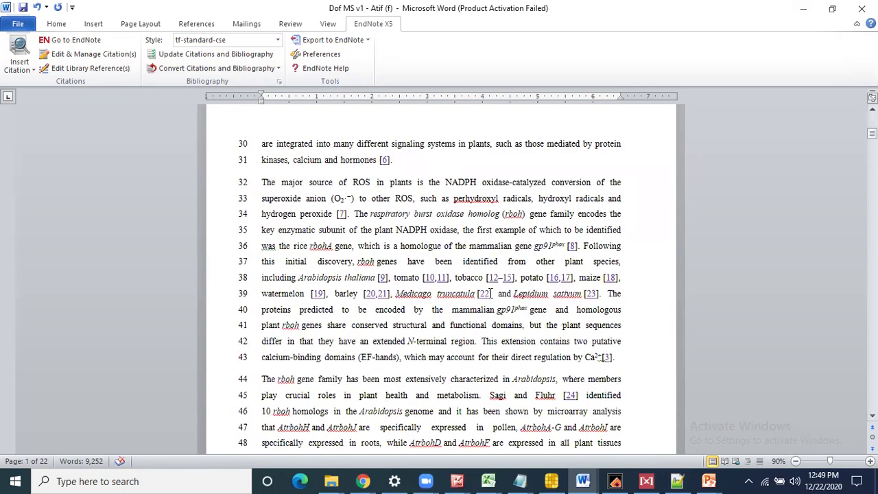
{"action": "scroll", "coordinate": [538, 388], "scroll_direction": "down", "scroll_amount": 9}
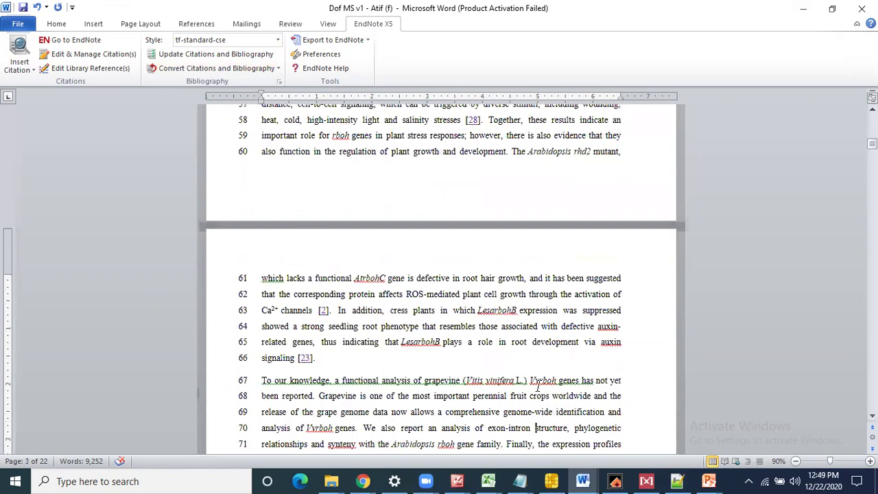
{"action": "scroll", "coordinate": [537, 388], "scroll_direction": "up", "scroll_amount": 5}
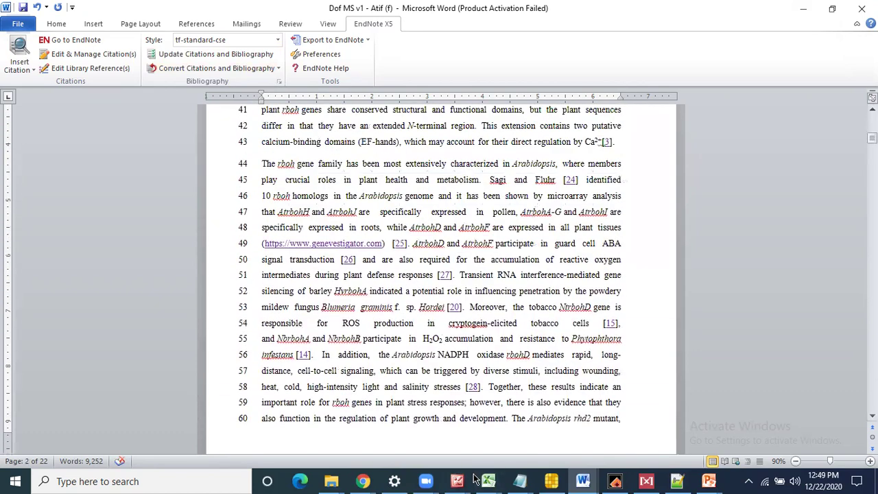
Step: In the RBOH analysis rough document, examine the genome-wide identification, nuclear localization signaling and subcellular localization sections, including the gene signal table
{"action": "mouse_move", "coordinate": [583, 481]}
{"action": "left_click", "coordinate": [732, 427]}
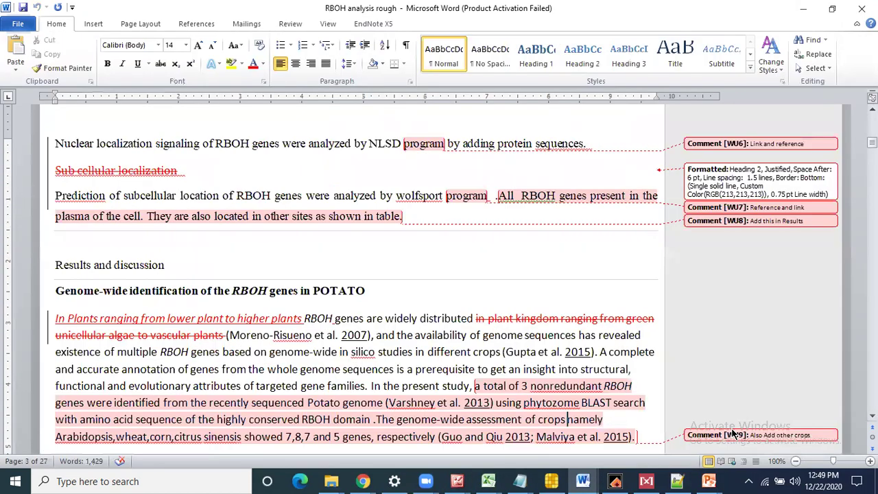
{"action": "key", "text": "Down"}
{"action": "key", "text": "Down"}
{"action": "key", "text": "Down"}
{"action": "key", "text": "Down"}
{"action": "key", "text": "Down"}
{"action": "key", "text": "Down"}
{"action": "key", "text": "Down"}
{"action": "key", "text": "Down"}
{"action": "key", "text": "Down"}
{"action": "key", "text": "Down"}
{"action": "key", "text": "Down"}
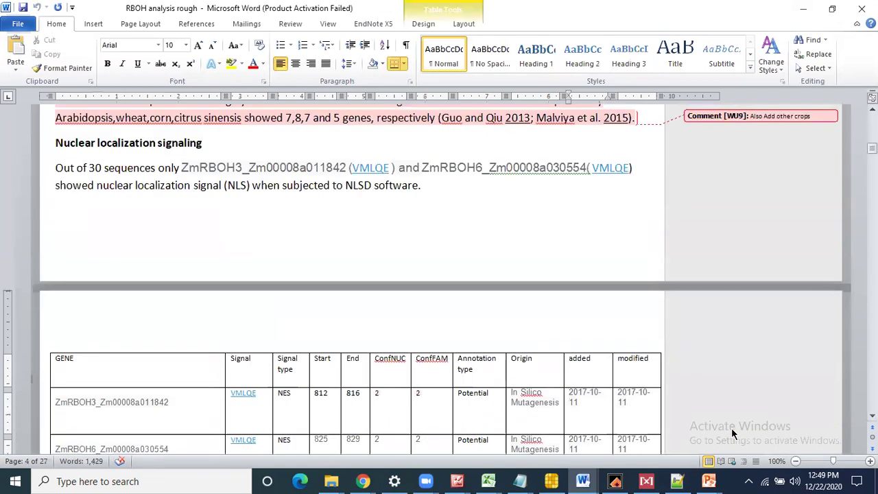
{"action": "key", "text": "Up"}
{"action": "key", "text": "Up"}
{"action": "key", "text": "Up"}
{"action": "key", "text": "Up"}
{"action": "key", "text": "Up"}
{"action": "key", "text": "Up"}
{"action": "key", "text": "Up"}
{"action": "key", "text": "Up"}
{"action": "key", "text": "Up"}
{"action": "key", "text": "Up"}
{"action": "key", "text": "Up"}
{"action": "key", "text": "Up"}
{"action": "key", "text": "Up"}
{"action": "key", "text": "Up"}
{"action": "key", "text": "Up"}
{"action": "key", "text": "Up"}
{"action": "key", "text": "Up"}
{"action": "key", "text": "Up"}
{"action": "key", "text": "Up"}
{"action": "key", "text": "Up"}
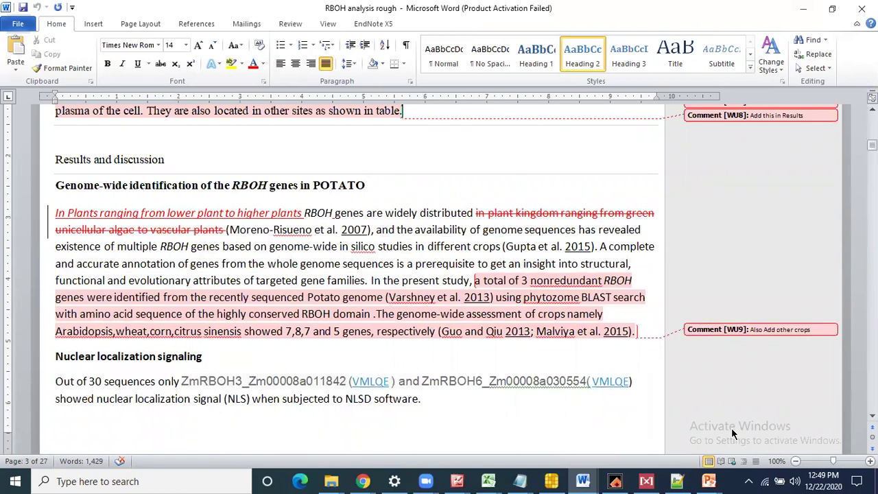
{"action": "key", "text": "Down"}
{"action": "key", "text": "Down"}
{"action": "key", "text": "Down"}
{"action": "key", "text": "Down"}
{"action": "key", "text": "Down"}
{"action": "key", "text": "Down"}
{"action": "key", "text": "Down"}
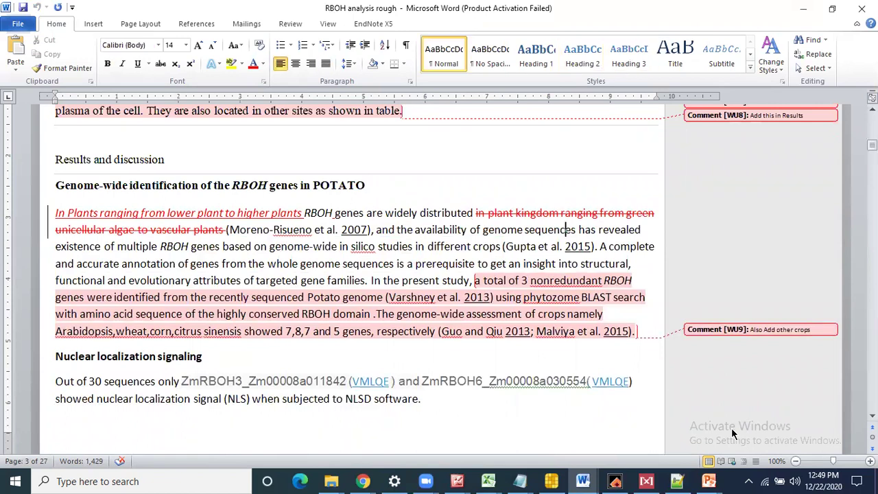
{"action": "key", "text": "Down"}
{"action": "key", "text": "Down"}
{"action": "key", "text": "Down"}
{"action": "key", "text": "Down"}
{"action": "key", "text": "Down"}
{"action": "key", "text": "Down"}
{"action": "key", "text": "Down"}
{"action": "key", "text": "Down"}
{"action": "key", "text": "Down"}
{"action": "key", "text": "Down"}
{"action": "key", "text": "Down"}
{"action": "key", "text": "Down"}
{"action": "key", "text": "Down"}
{"action": "key", "text": "Down"}
{"action": "key", "text": "Down"}
{"action": "key", "text": "Down"}
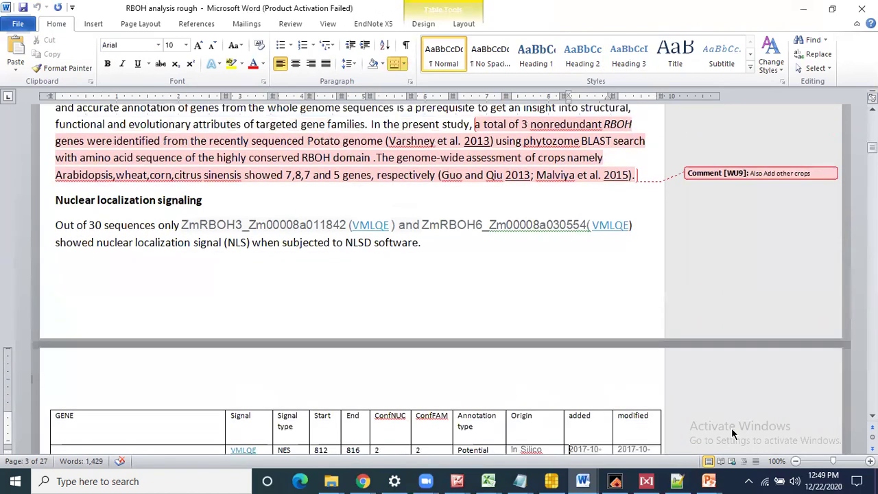
{"action": "key", "text": "Down"}
{"action": "key", "text": "Down"}
{"action": "key", "text": "Down"}
{"action": "key", "text": "Down"}
{"action": "key", "text": "Down"}
{"action": "key", "text": "Down"}
{"action": "key", "text": "Down"}
{"action": "key", "text": "Down"}
{"action": "key", "text": "Down"}
{"action": "key", "text": "Down"}
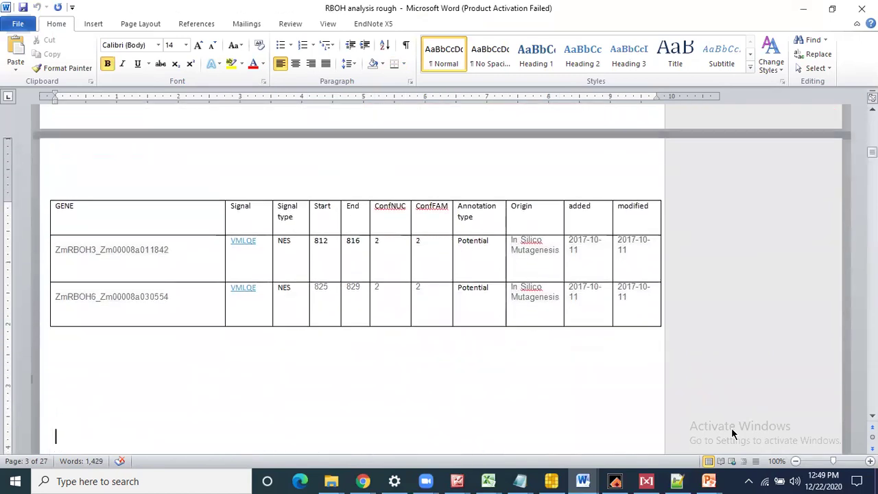
{"action": "key", "text": "Down"}
{"action": "key", "text": "Down"}
{"action": "key", "text": "Down"}
{"action": "key", "text": "Down"}
{"action": "key", "text": "Down"}
{"action": "key", "text": "Down"}
{"action": "key", "text": "Down"}
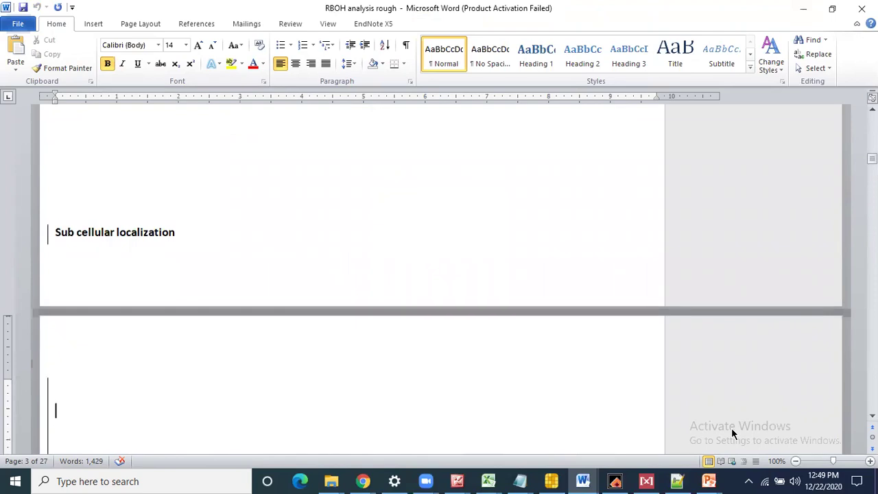
{"action": "key", "text": "Up"}
{"action": "key", "text": "Up"}
{"action": "key", "text": "Up"}
{"action": "key", "text": "Up"}
{"action": "key", "text": "Up"}
{"action": "key", "text": "Up"}
{"action": "key", "text": "Up"}
{"action": "key", "text": "Up"}
{"action": "key", "text": "Up"}
{"action": "key", "text": "Up"}
{"action": "key", "text": "Up"}
{"action": "key", "text": "Up"}
{"action": "key", "text": "Up"}
{"action": "key", "text": "Up"}
{"action": "key", "text": "Up"}
{"action": "key", "text": "Up"}
{"action": "key", "text": "Up"}
{"action": "key", "text": "Up"}
{"action": "key", "text": "Up"}
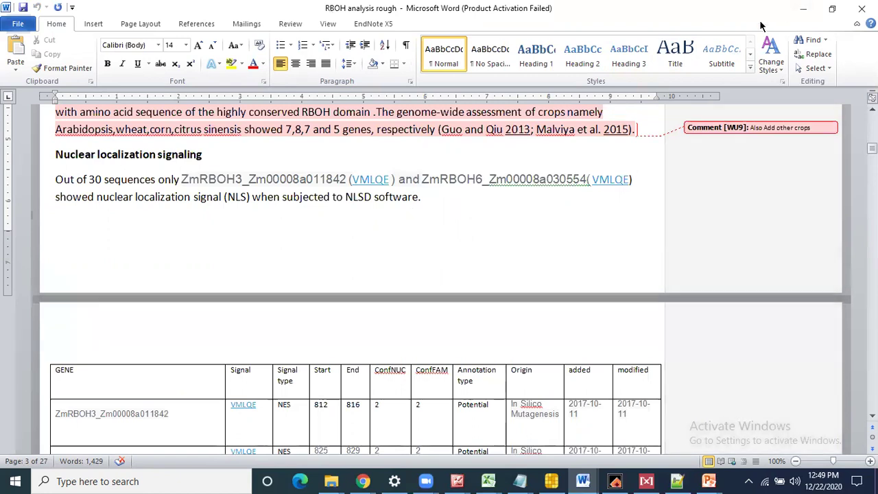
Step: Return to the Dof MS v1 manuscript and review its Materials and methods from the database search to the gene duplication analysis
{"action": "left_click", "coordinate": [803, 8]}
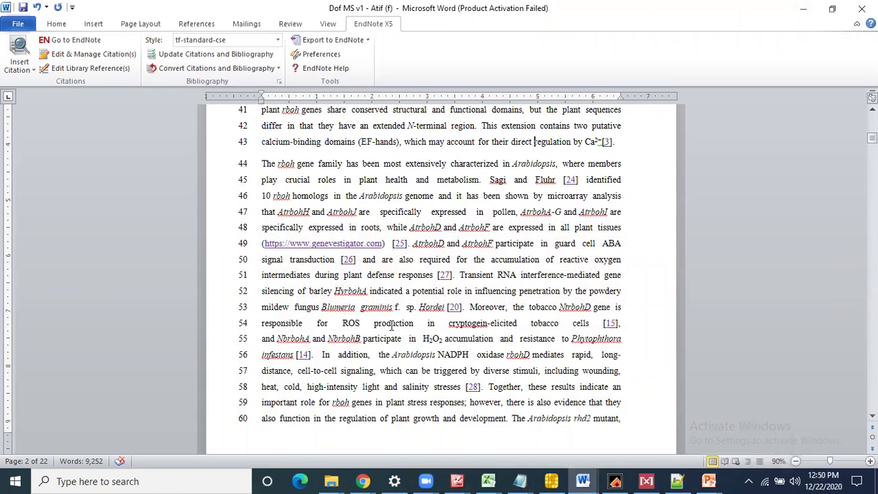
{"action": "scroll", "coordinate": [392, 325], "scroll_direction": "down", "scroll_amount": 15}
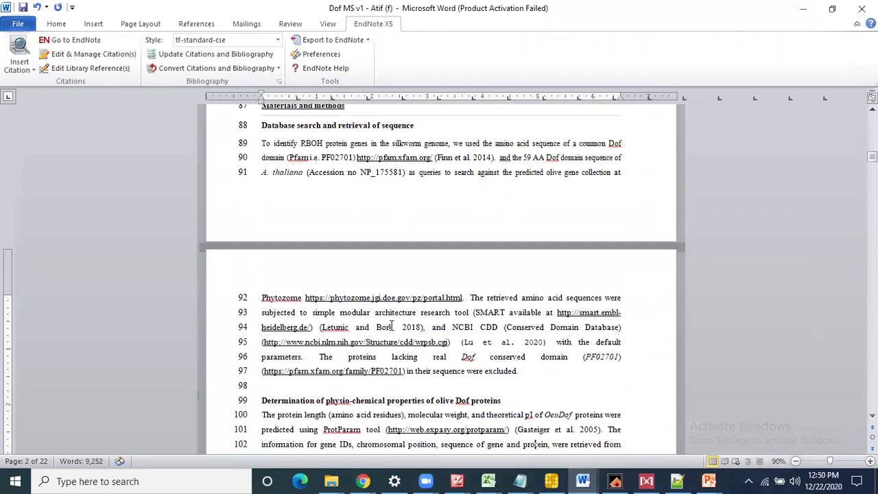
{"action": "scroll", "coordinate": [393, 325], "scroll_direction": "down", "scroll_amount": 3}
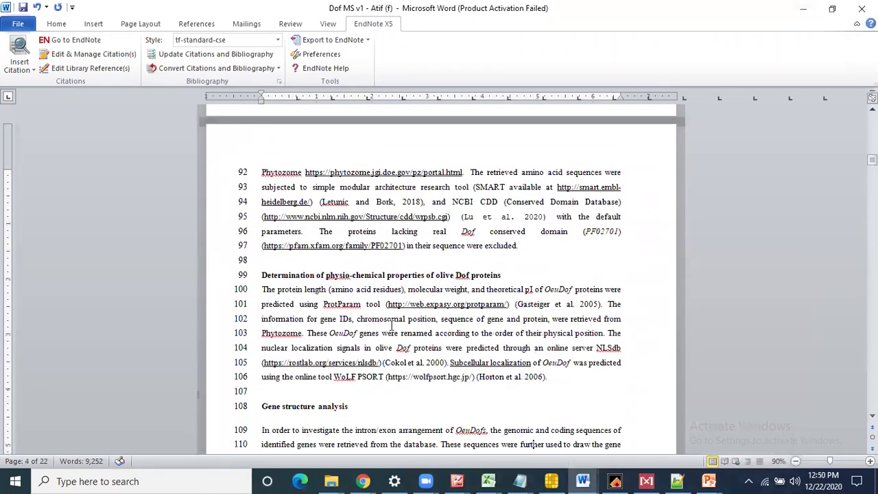
{"action": "scroll", "coordinate": [393, 325], "scroll_direction": "down", "scroll_amount": 5}
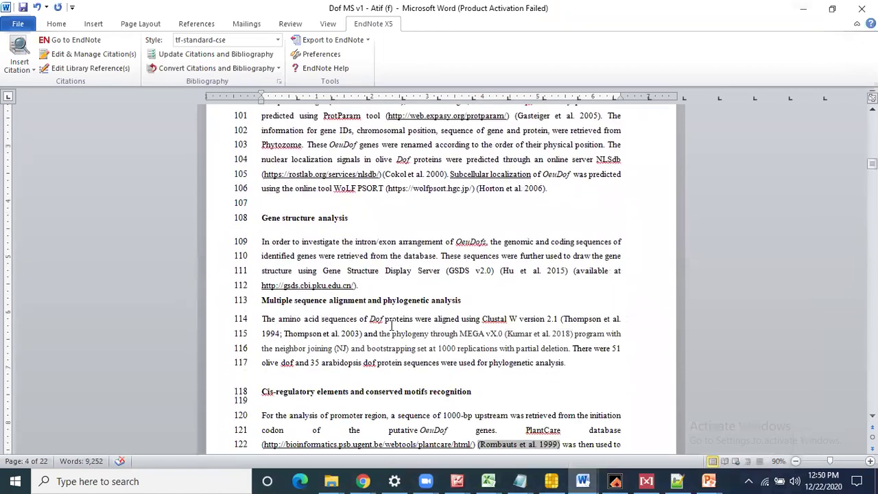
{"action": "scroll", "coordinate": [393, 326], "scroll_direction": "down", "scroll_amount": 7}
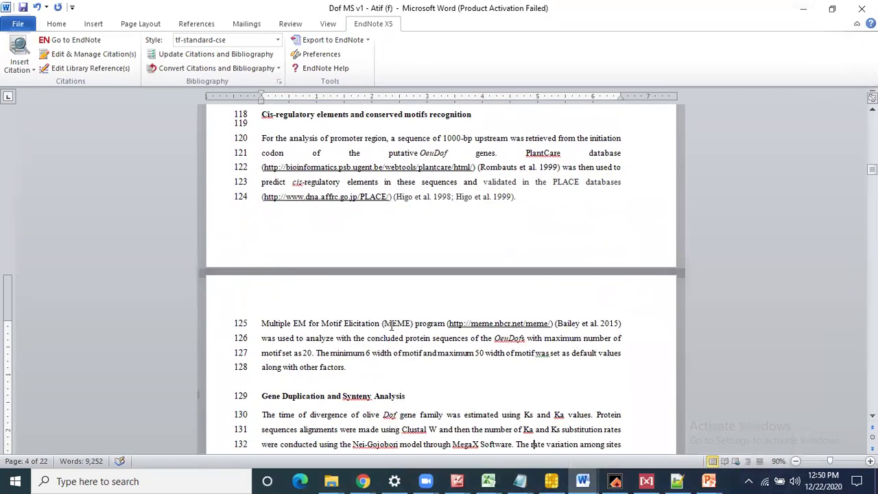
{"action": "scroll", "coordinate": [391, 325], "scroll_direction": "up", "scroll_amount": 5}
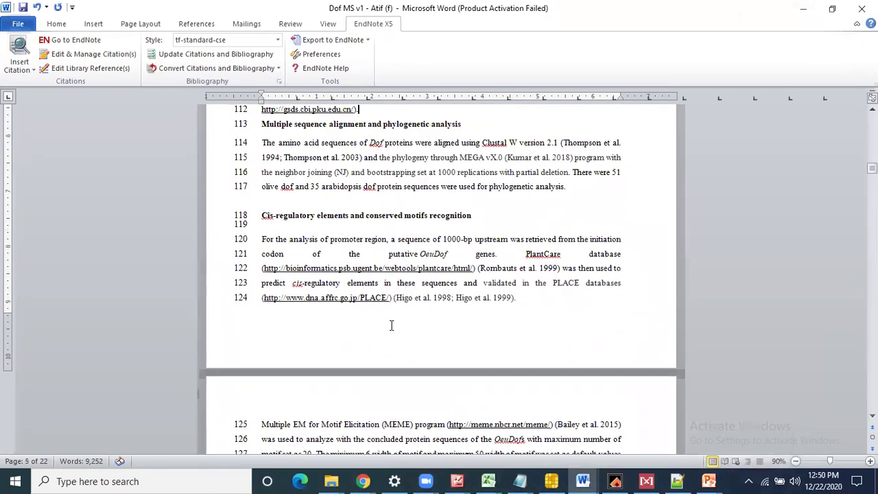
{"action": "scroll", "coordinate": [392, 326], "scroll_direction": "up", "scroll_amount": 4}
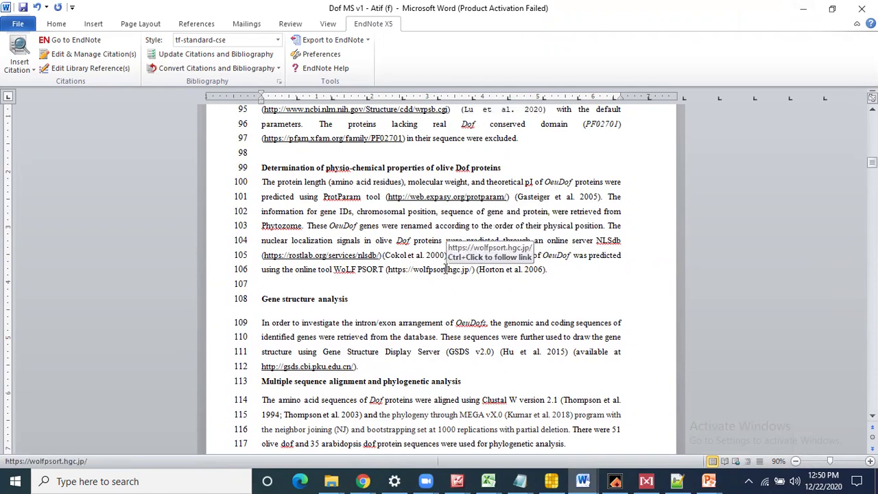
Step: Check the WoLF PSORT link and its 2006 citation, and the 2015 citation for the Gene Structure Display Server
{"action": "left_click_drag", "start_coordinate": [391, 272], "coordinate": [471, 273]}
{"action": "left_click", "coordinate": [503, 271]}
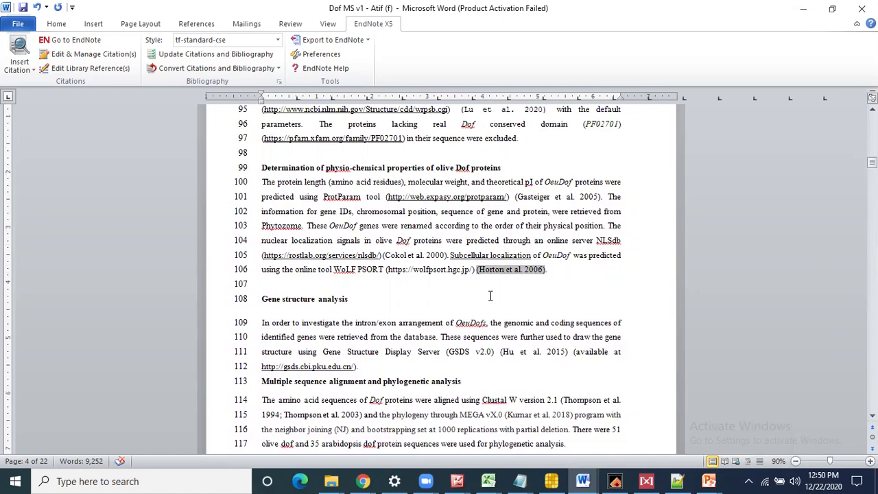
{"action": "left_click", "coordinate": [491, 296]}
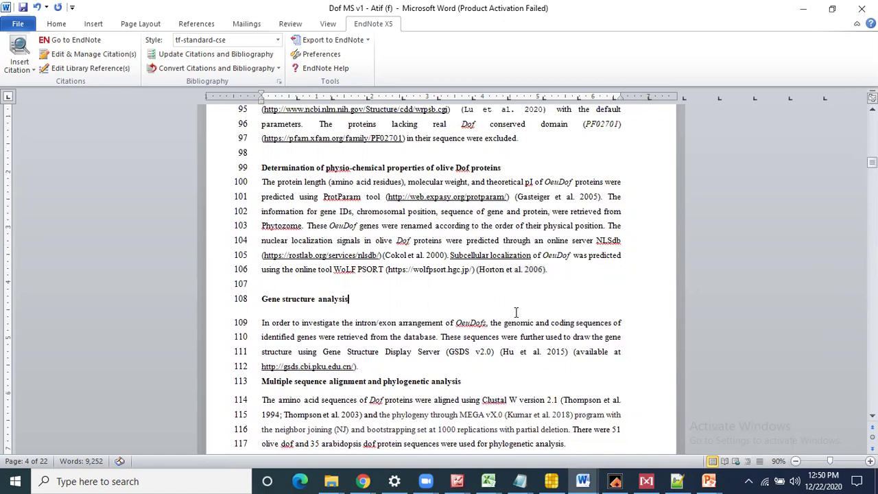
{"action": "left_click", "coordinate": [498, 273]}
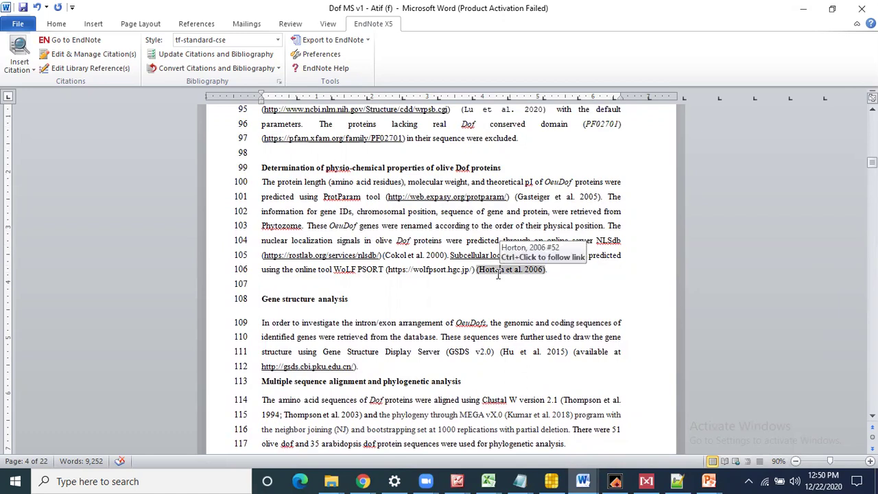
{"action": "left_click", "coordinate": [527, 355]}
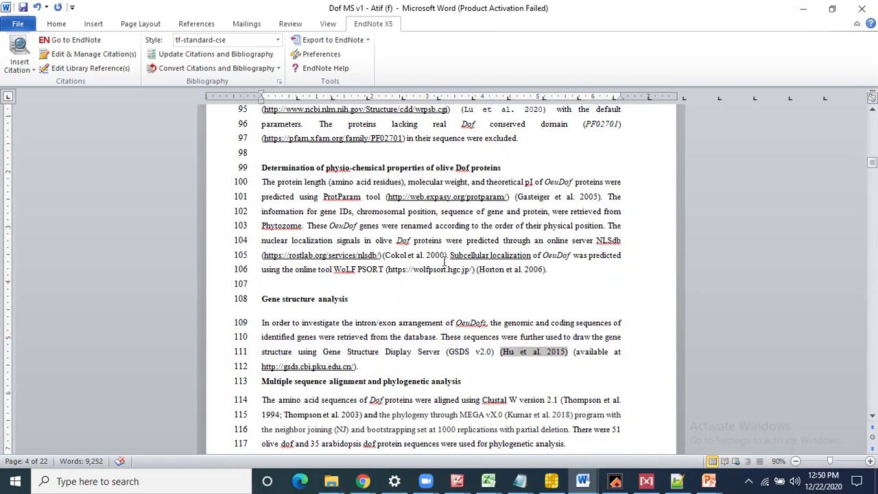
Step: Switch to Chrome and search Google for "nuclear localization signal" in a new browser tab
{"action": "left_click", "coordinate": [804, 8]}
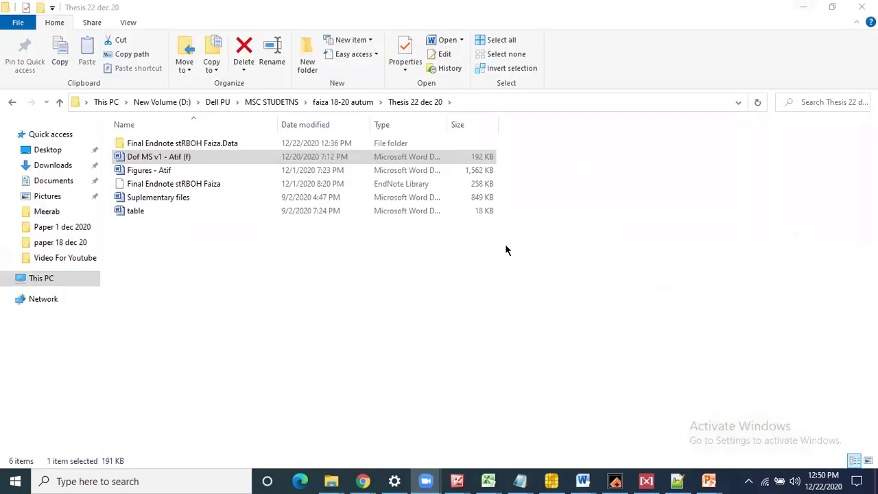
{"action": "mouse_move", "coordinate": [363, 481]}
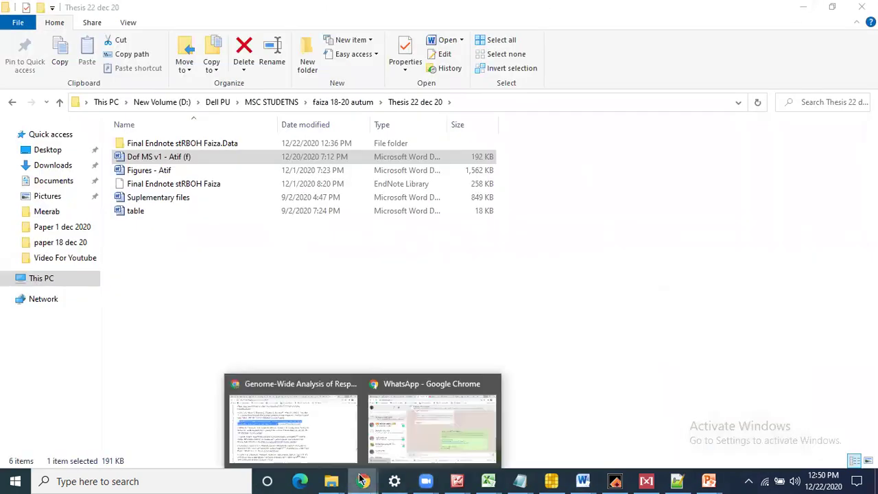
{"action": "left_click", "coordinate": [305, 449]}
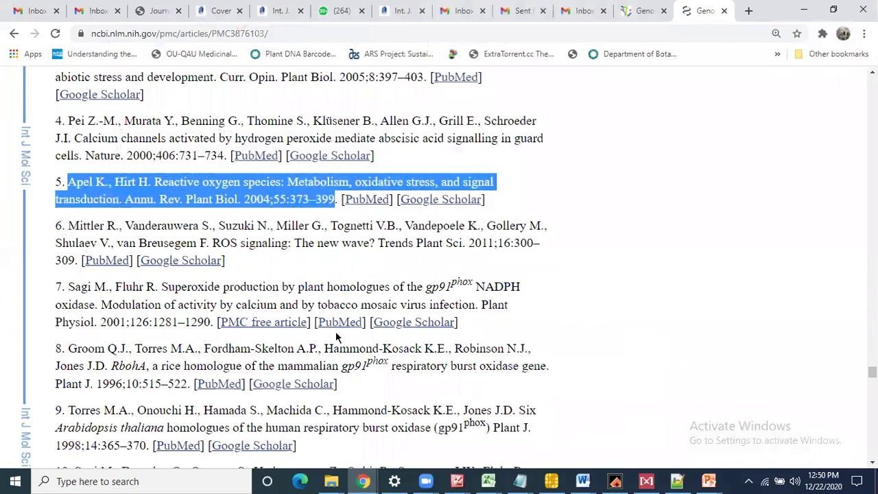
{"action": "left_click", "coordinate": [748, 11]}
{"action": "type", "text": "nucl"}
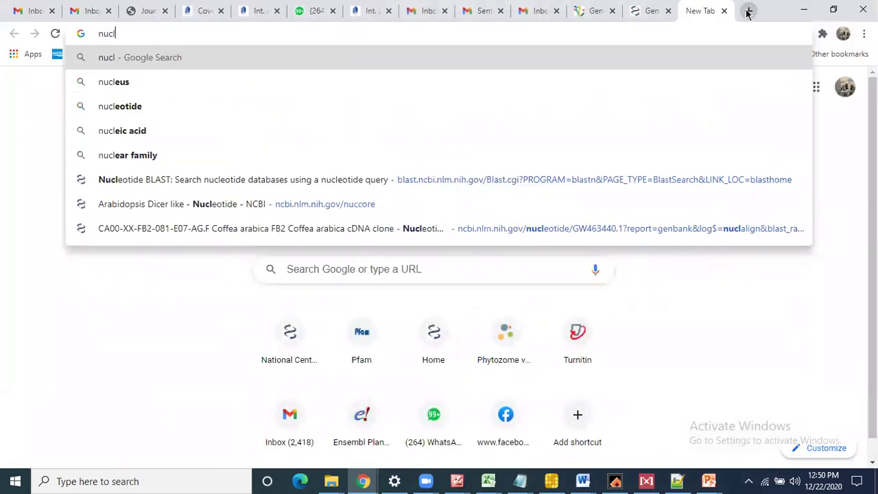
{"action": "type", "text": "ear loc"}
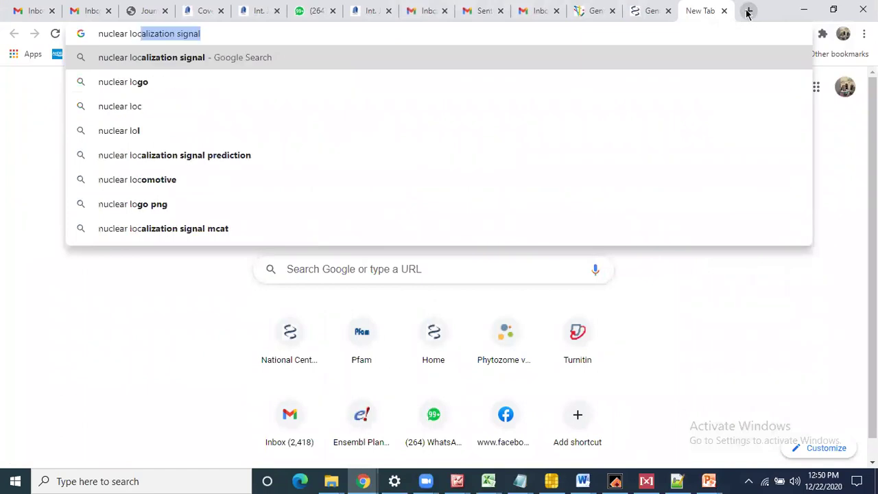
{"action": "type", "text": "aliza"}
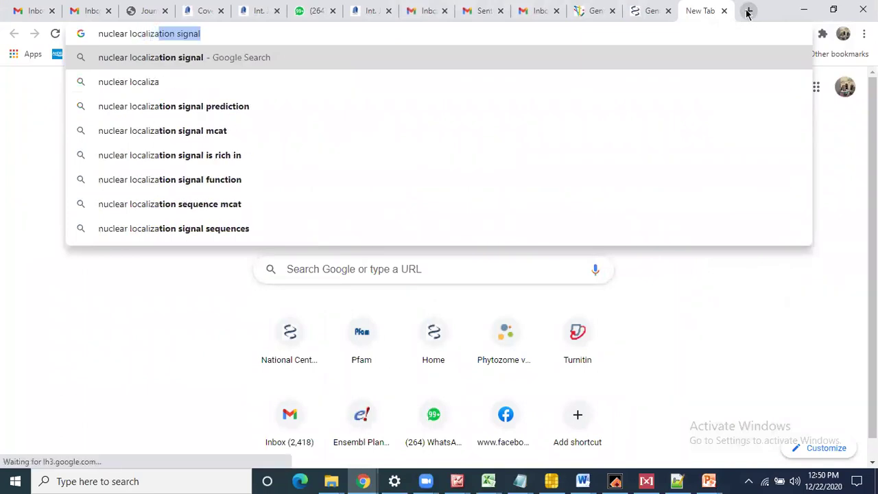
{"action": "type", "text": "tion signal"}
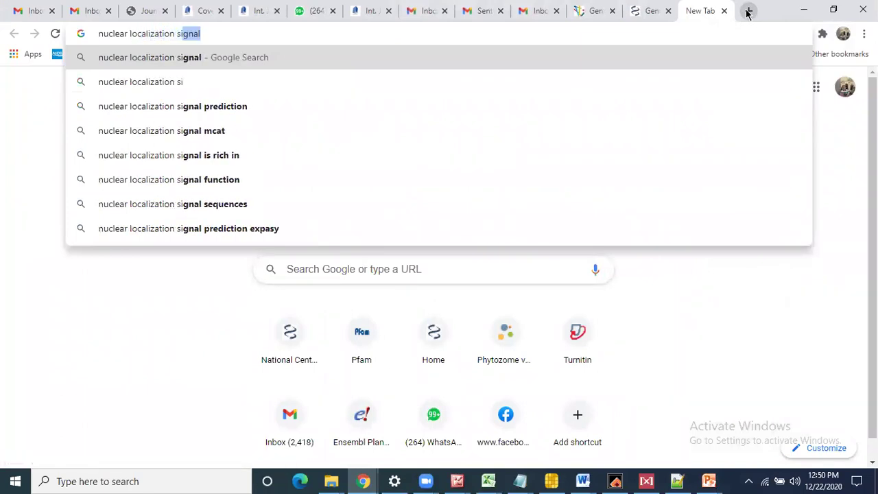
{"action": "key", "text": "Return"}
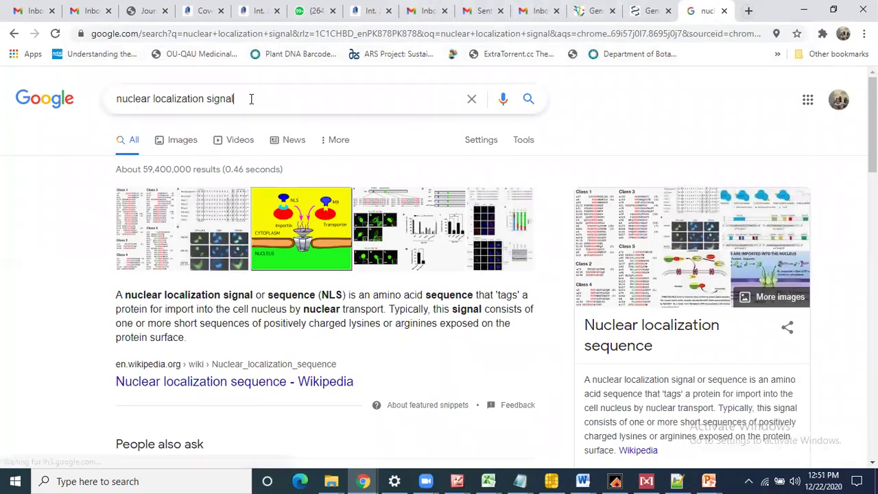
Step: Copy the words "NLSD software" from the Nuclear localization signaling paragraph of the RBOH analysis rough document in Word
{"action": "left_click", "coordinate": [251, 98]}
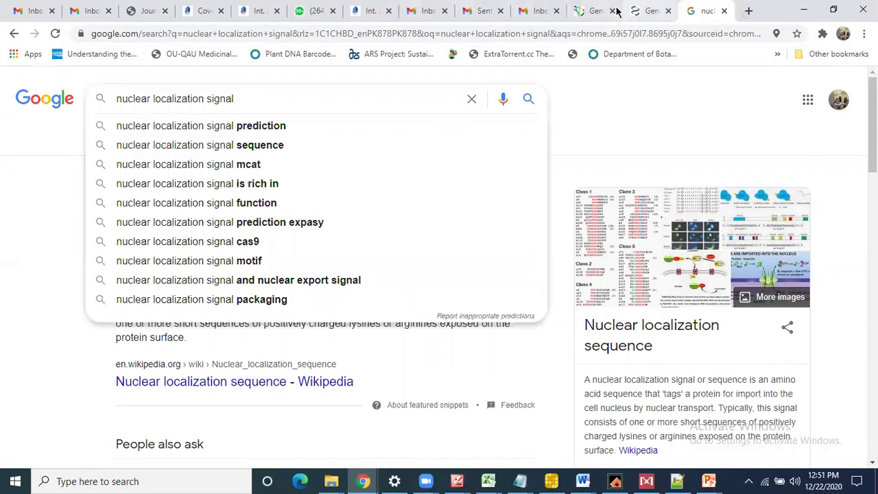
{"action": "left_click", "coordinate": [369, 481]}
{"action": "left_click", "coordinate": [308, 439]}
{"action": "left_click", "coordinate": [664, 5]}
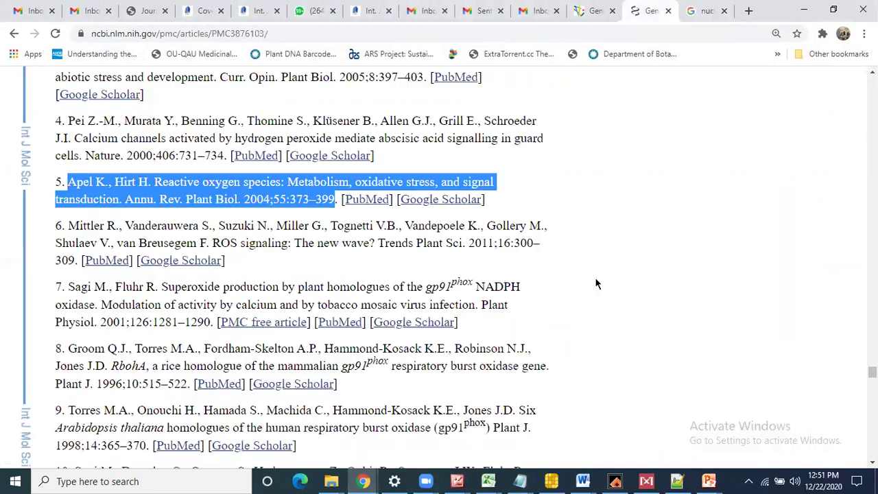
{"action": "left_click", "coordinate": [582, 481]}
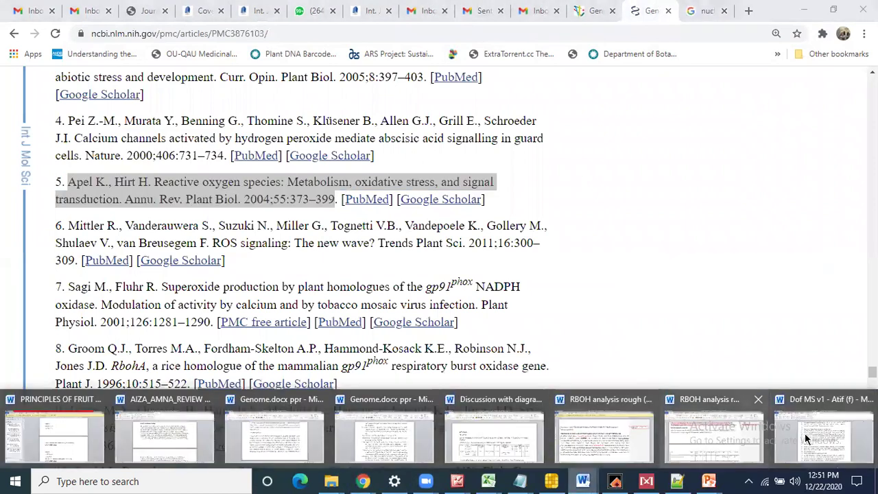
{"action": "left_click", "coordinate": [724, 433]}
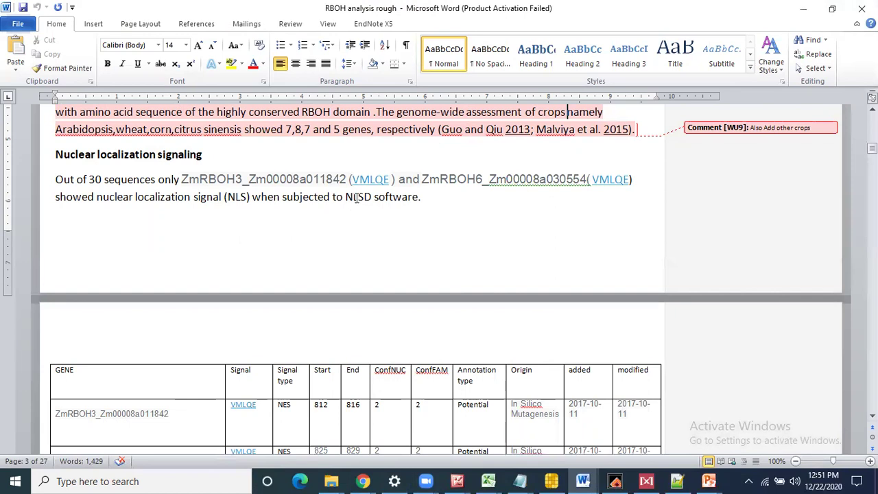
{"action": "left_click_drag", "start_coordinate": [345, 197], "coordinate": [415, 201]}
{"action": "key", "text": "ctrl+c"}
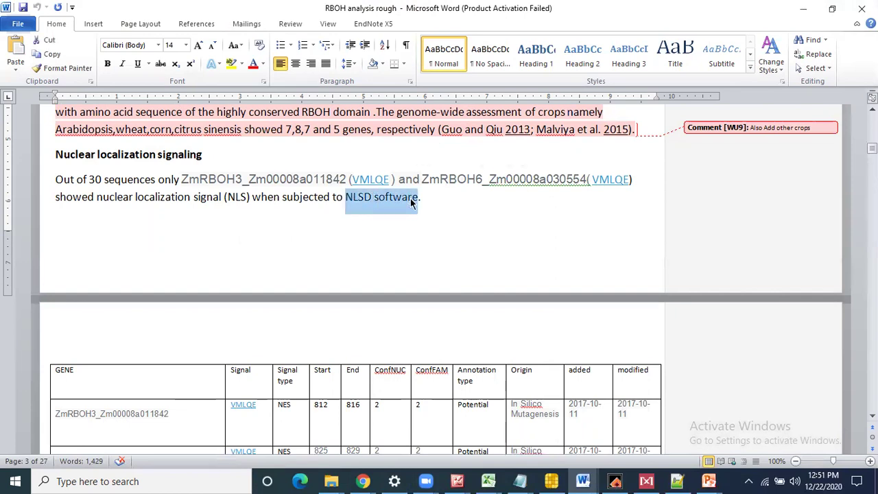
Step: Back in Chrome, append the copied words to the Google query and search for "nuclear localization signal NLSD software"
{"action": "left_click", "coordinate": [804, 8]}
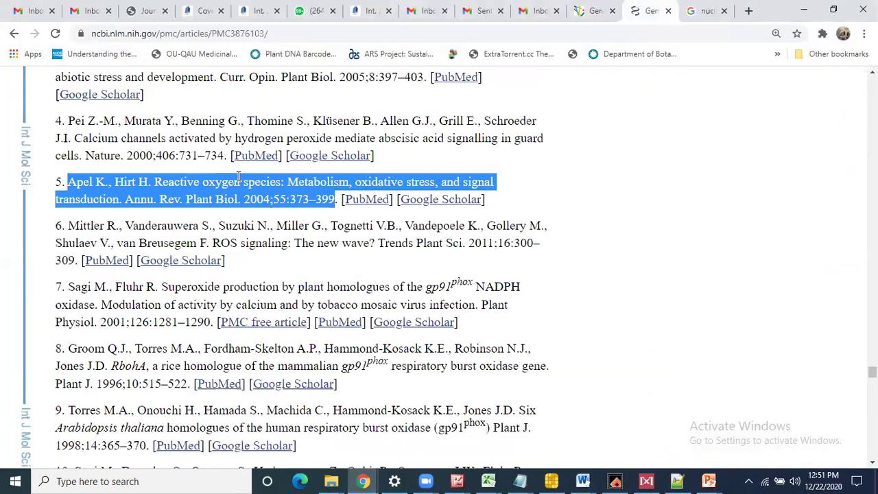
{"action": "left_click", "coordinate": [707, 10]}
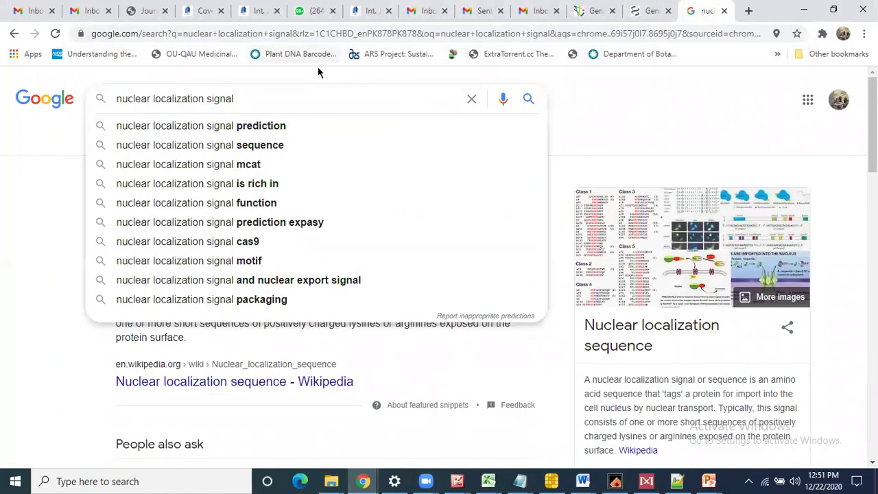
{"action": "key", "text": "ctrl+v"}
{"action": "key", "text": "Return"}
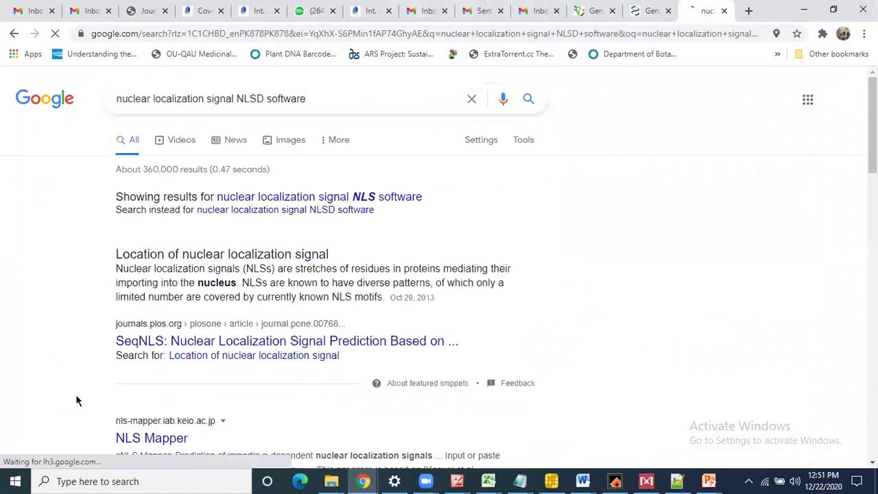
Step: Open the PLOS ONE SeqNLS article from the search results and copy "Nuclear Localization Signal Prediction Based on" from its title
{"action": "left_click", "coordinate": [192, 343]}
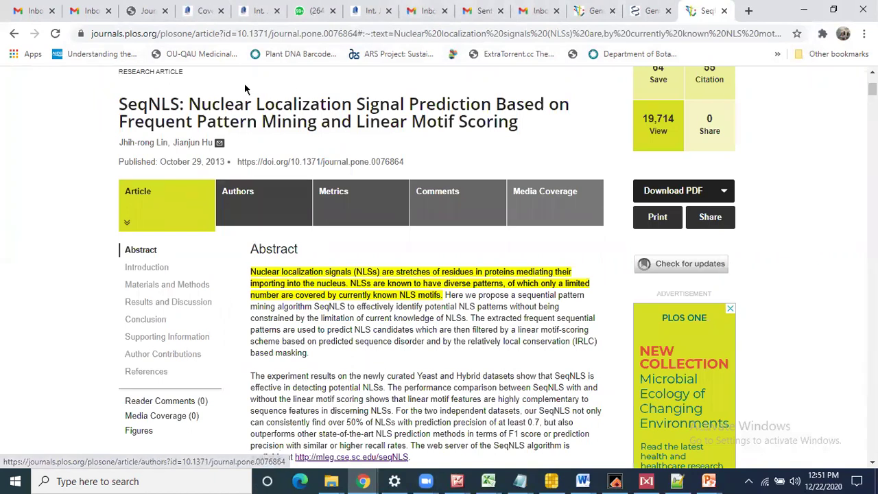
{"action": "left_click_drag", "start_coordinate": [186, 103], "coordinate": [568, 104]}
{"action": "key", "text": "ctrl+c"}
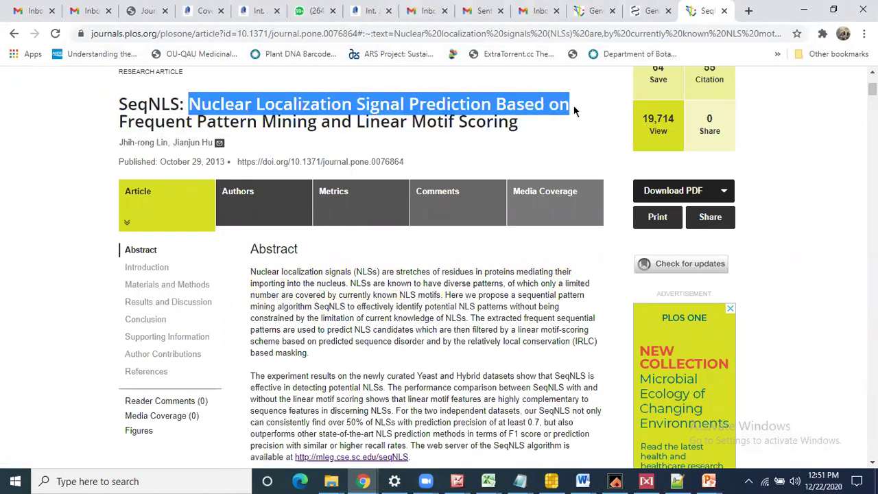
Step: Switch to EndNote's online mode and search the whole library for "Nuclear Localization Signal Prediction Based on", replacing the previous query
{"action": "left_click", "coordinate": [804, 11]}
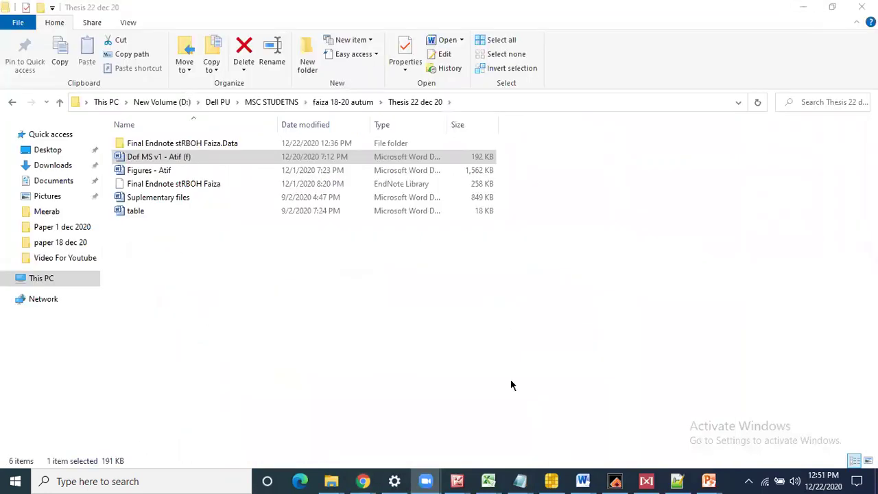
{"action": "left_click", "coordinate": [614, 481]}
{"action": "left_click", "coordinate": [50, 38]}
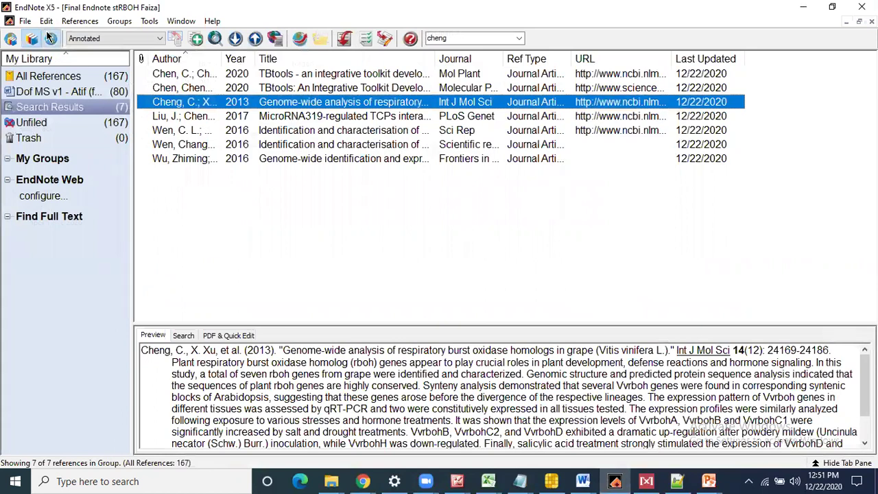
{"action": "left_click", "coordinate": [181, 334]}
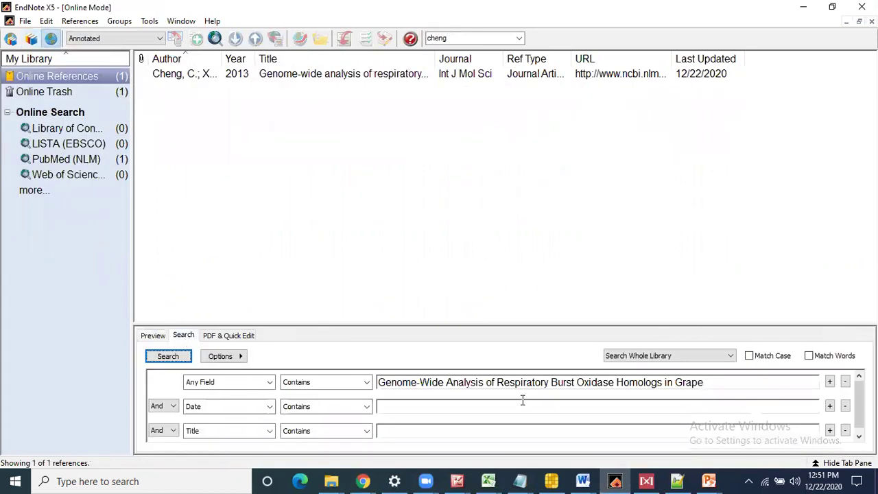
{"action": "left_click", "coordinate": [533, 383]}
{"action": "left_click", "coordinate": [533, 383]}
{"action": "triple_click", "coordinate": [533, 382]}
{"action": "key", "text": "BackSpace"}
{"action": "key", "text": "ctrl+v"}
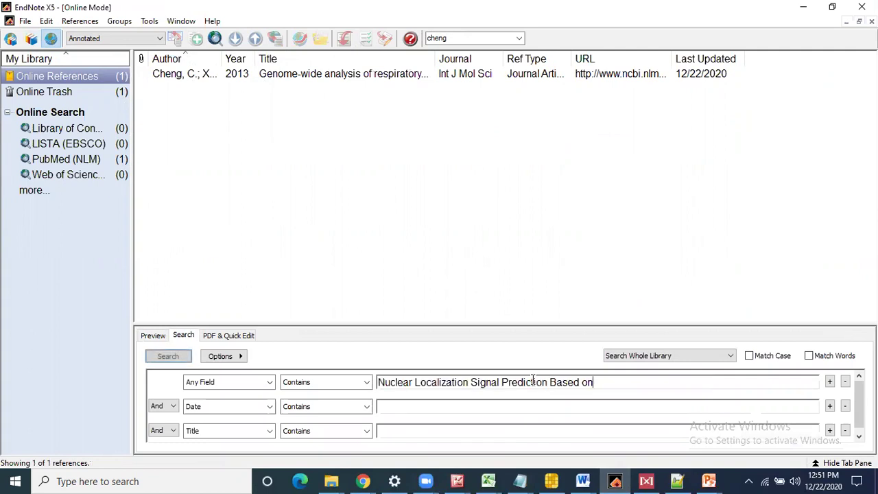
{"action": "left_click", "coordinate": [172, 357]}
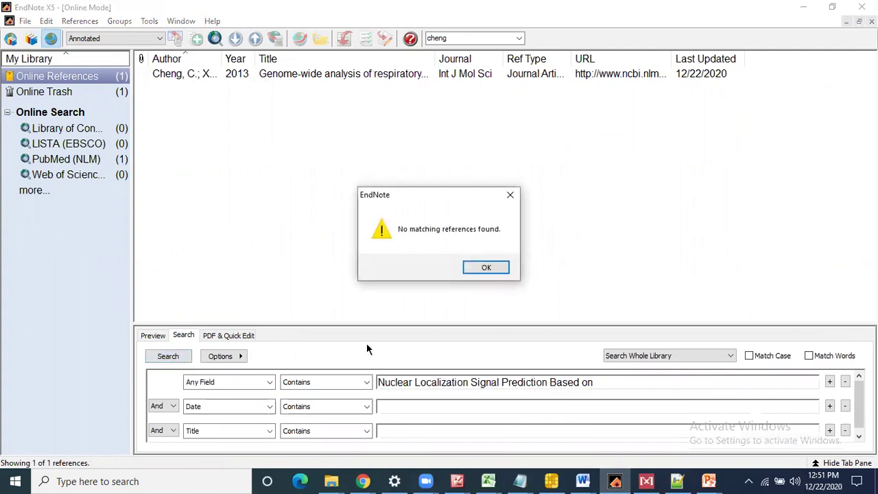
{"action": "left_click", "coordinate": [484, 267]}
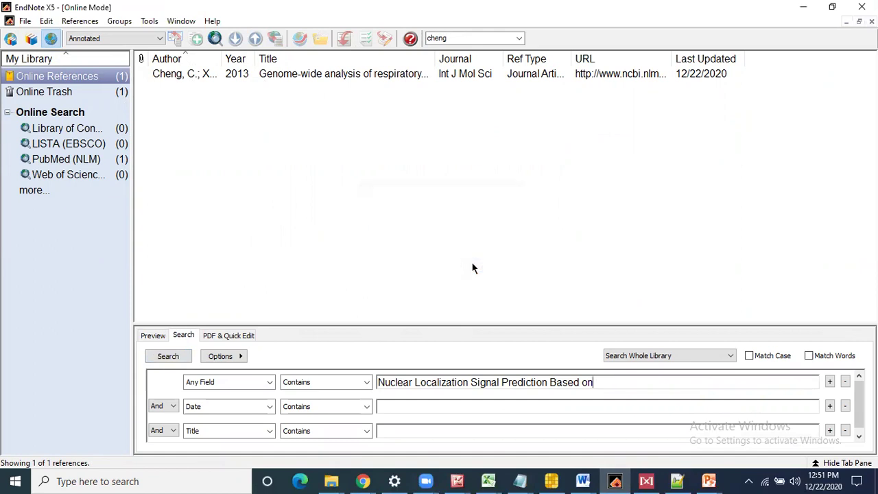
Step: Search PubMed (NLM) for the same title phrase and retrieve the matching references
{"action": "left_click", "coordinate": [57, 159]}
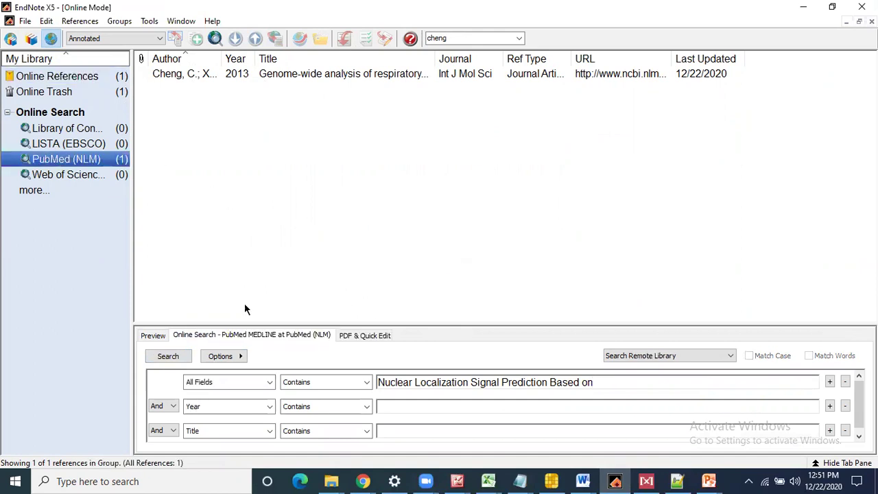
{"action": "left_click", "coordinate": [165, 357]}
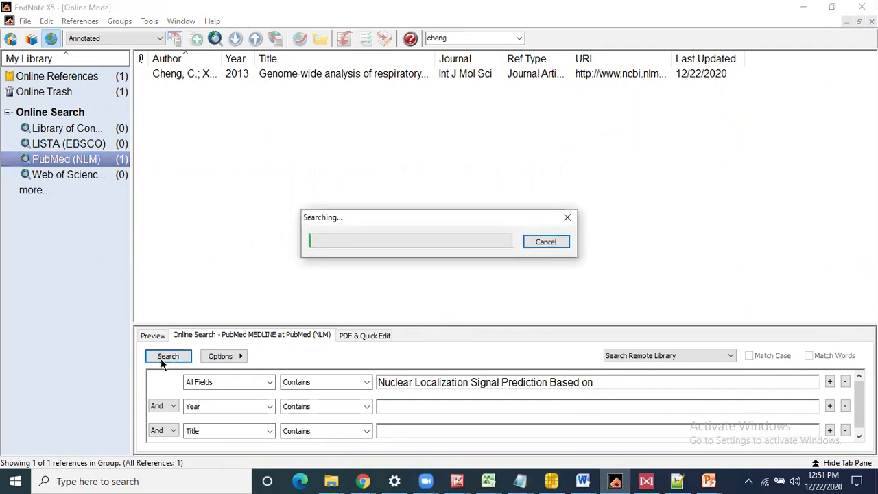
{"action": "left_click", "coordinate": [472, 269]}
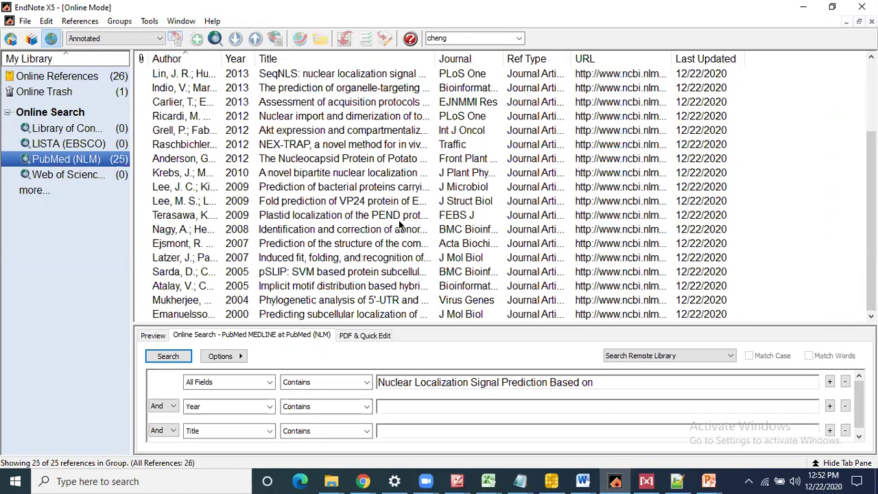
Step: Copy the 2013 PLoS One SeqNLS reference from the PubMed results into the local EndNote library
{"action": "left_click", "coordinate": [318, 74]}
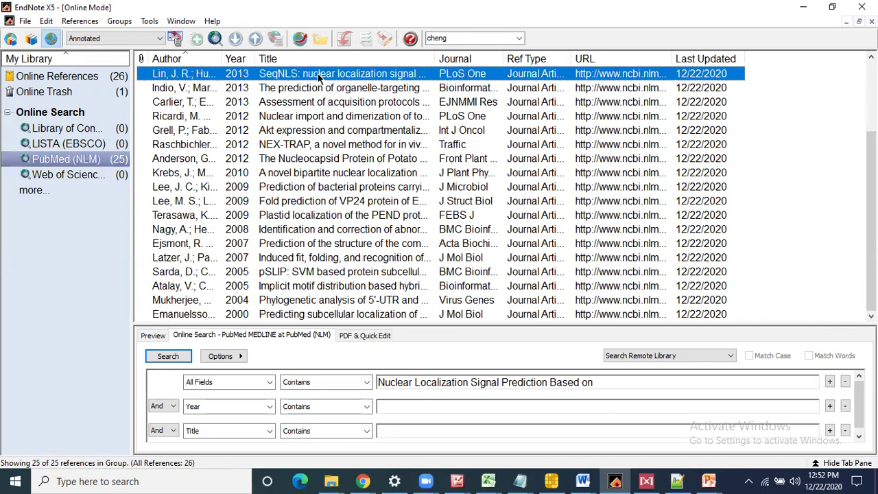
{"action": "right_click", "coordinate": [318, 74]}
{"action": "left_click", "coordinate": [357, 184]}
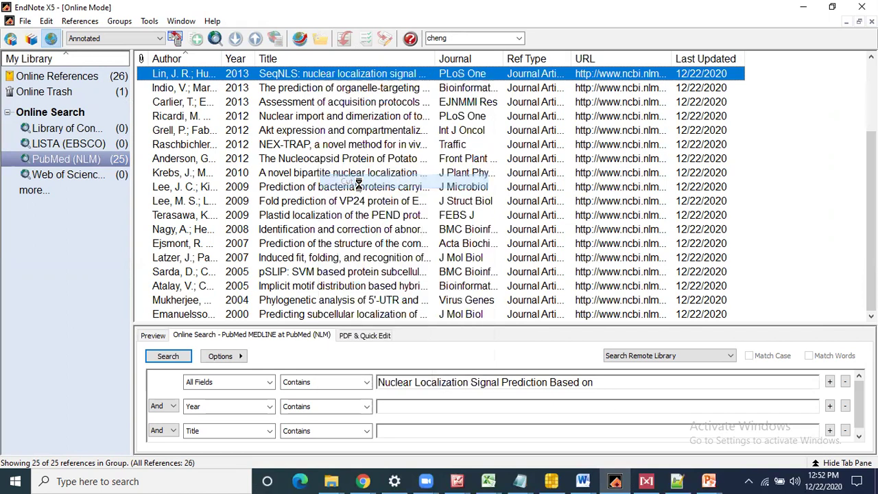
{"action": "left_click", "coordinate": [30, 39]}
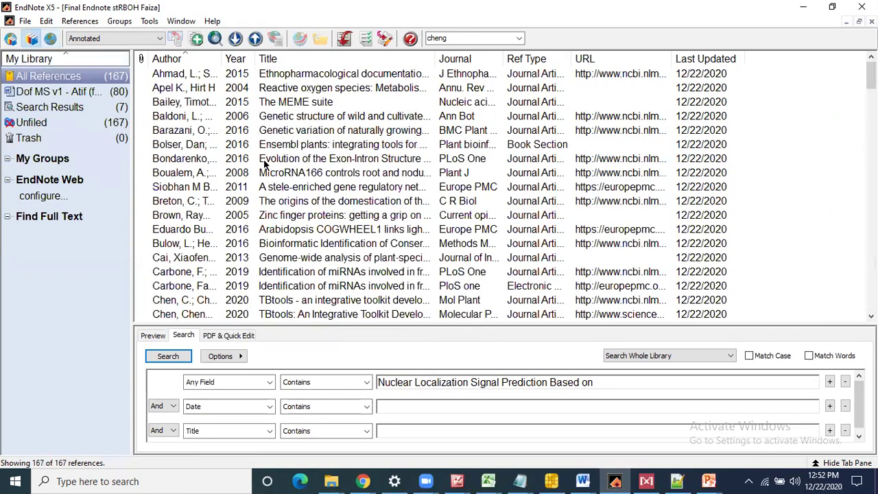
{"action": "key", "text": "ctrl+v"}
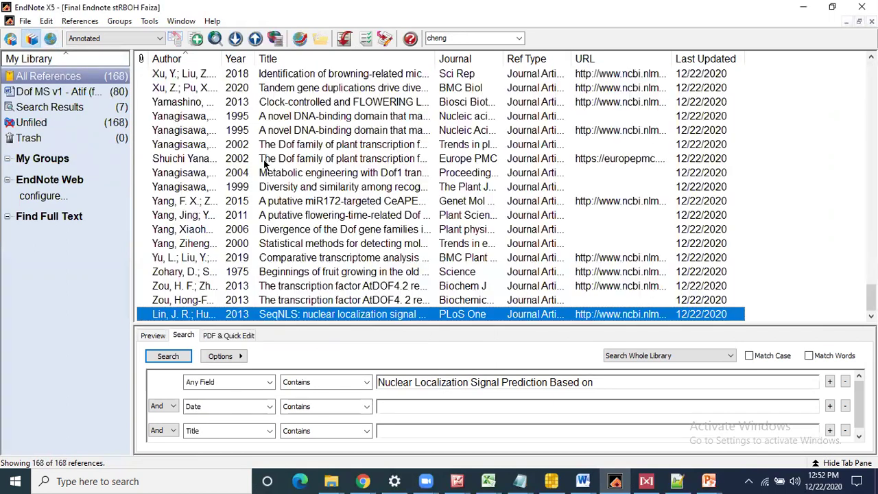
Step: Copy the SeqNLS reference from the library and paste it as a citation after "NLSD software" in the RBOH analysis rough document in Word
{"action": "right_click", "coordinate": [263, 317]}
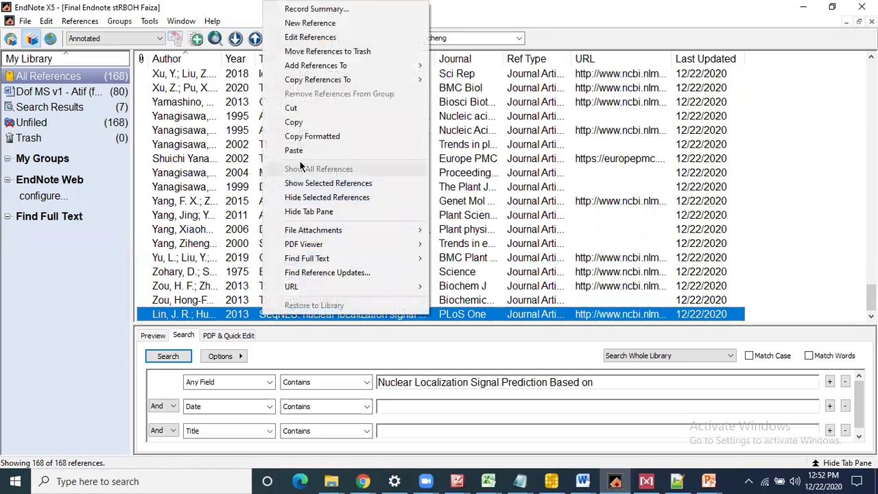
{"action": "left_click", "coordinate": [294, 122]}
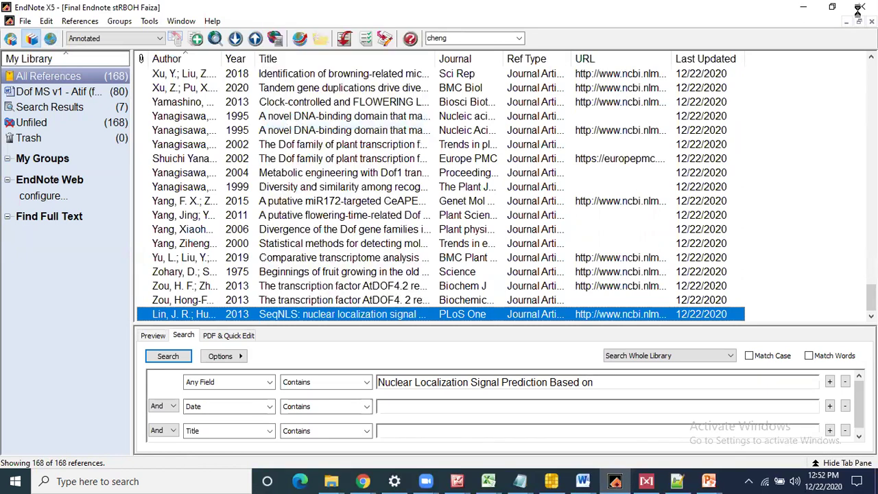
{"action": "left_click", "coordinate": [801, 9]}
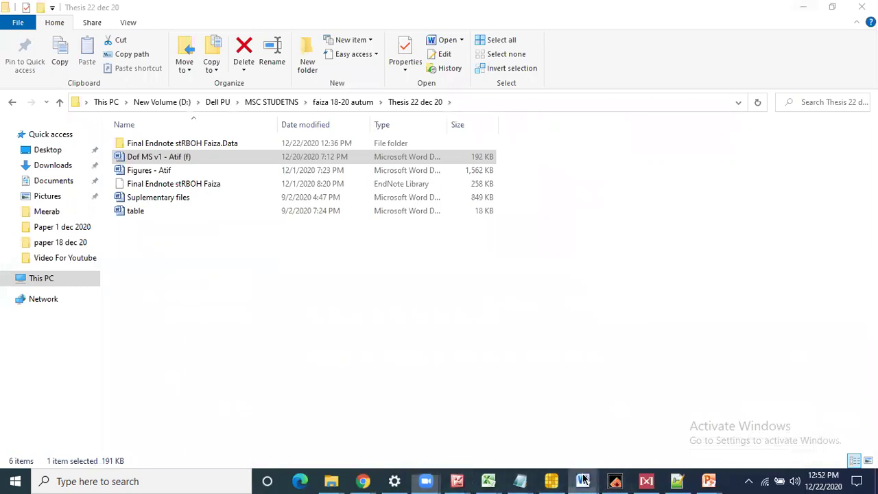
{"action": "mouse_move", "coordinate": [588, 480]}
{"action": "left_click", "coordinate": [817, 439]}
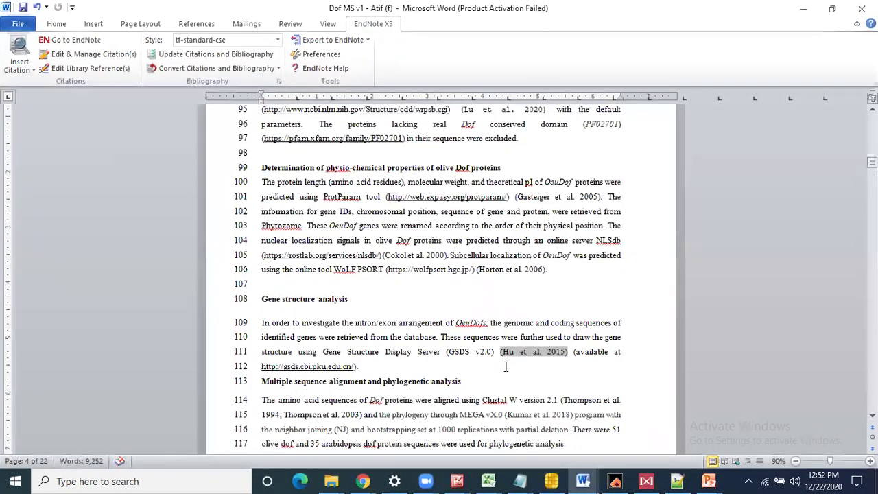
{"action": "mouse_move", "coordinate": [583, 481]}
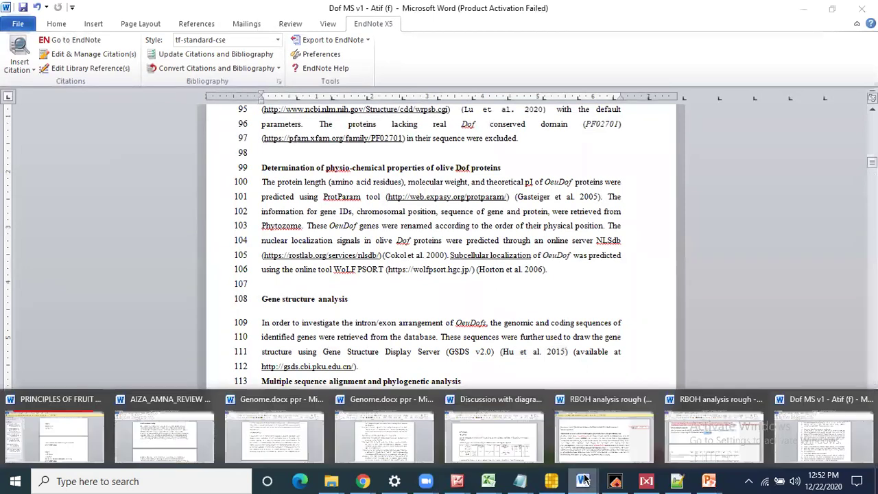
{"action": "left_click", "coordinate": [720, 440]}
{"action": "left_click", "coordinate": [380, 236]}
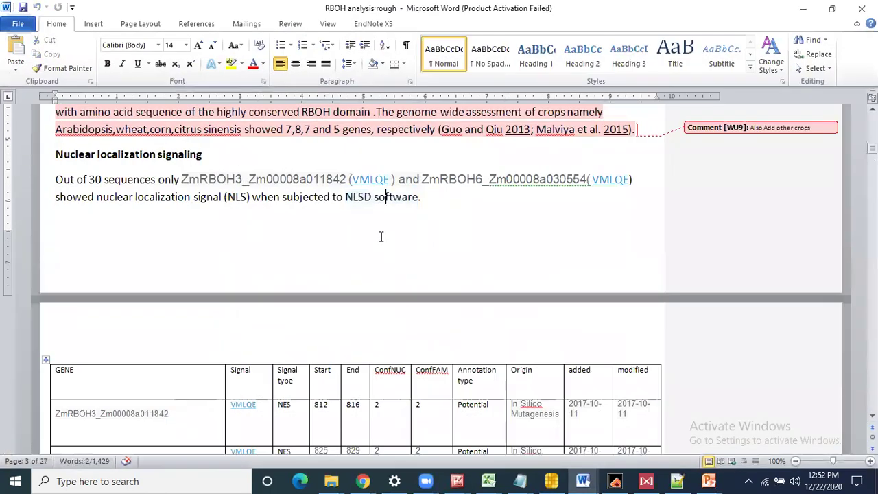
{"action": "key", "text": "ctrl+b"}
{"action": "key", "text": "ctrl+v"}
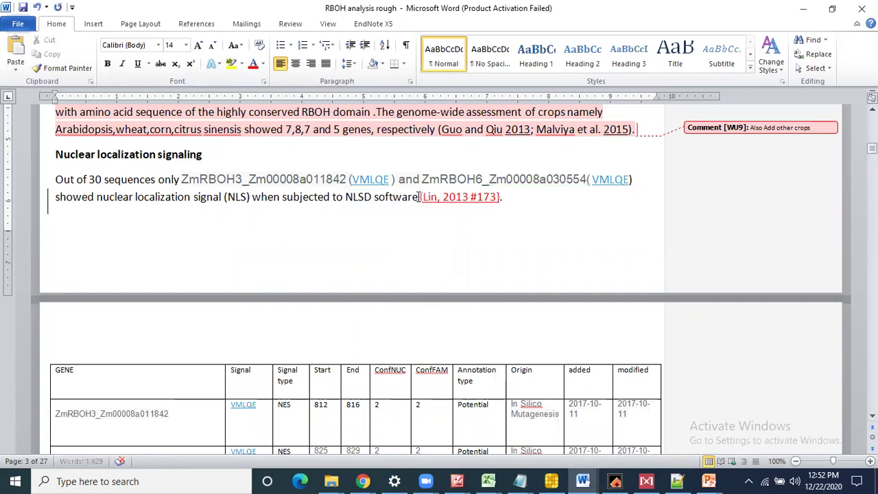
Step: Try the Adv Agronomy citation style on the reference list at the document's end and change the style to APA 6th
{"action": "left_click", "coordinate": [373, 24]}
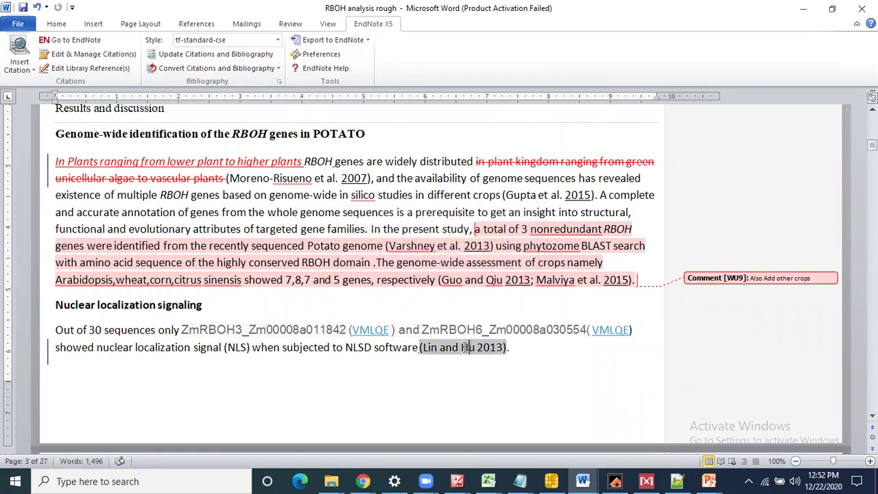
{"action": "left_click_drag", "start_coordinate": [872, 146], "coordinate": [872, 398]}
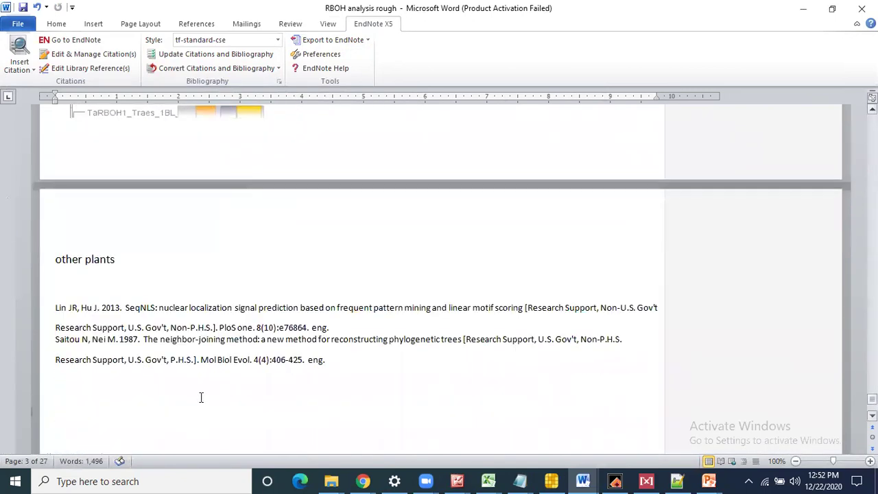
{"action": "left_click", "coordinate": [141, 343]}
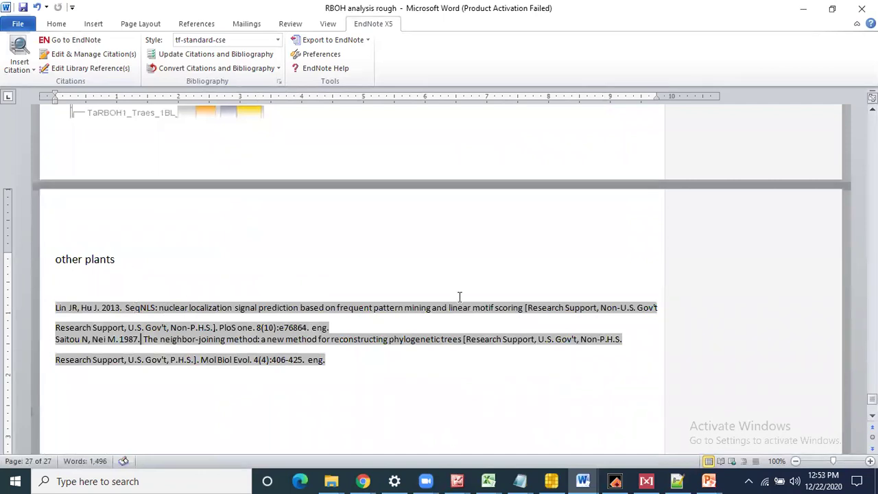
{"action": "left_click", "coordinate": [192, 43]}
{"action": "left_click", "coordinate": [203, 74]}
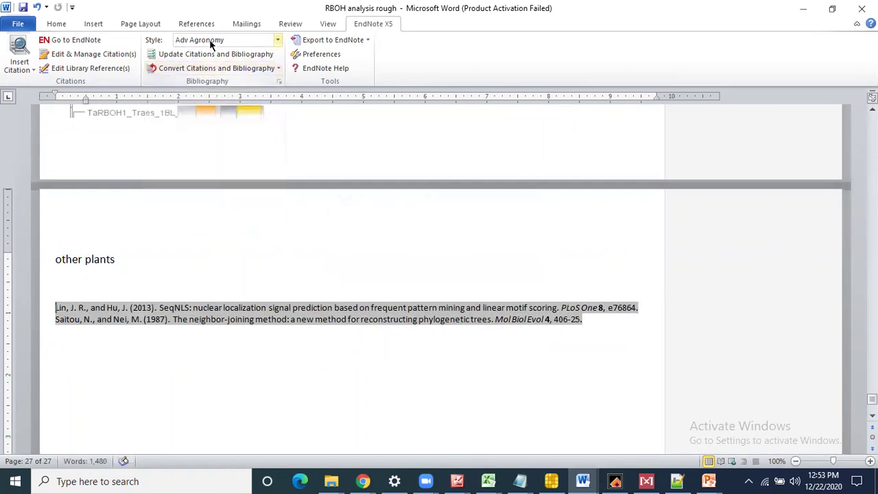
{"action": "left_click", "coordinate": [199, 39]}
{"action": "left_click", "coordinate": [192, 98]}
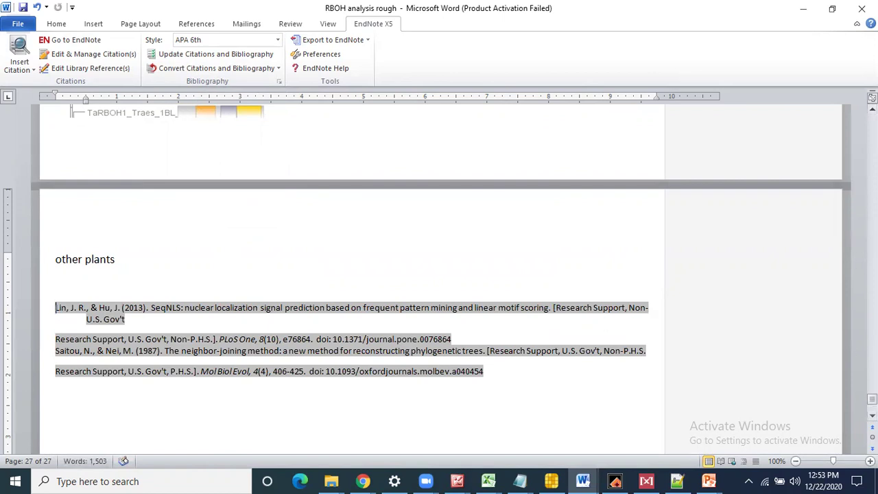
Step: Copy the opening text of the StRBOH identification section, from "A reference protein sequence" through "Potato Genome Database"
{"action": "left_click_drag", "start_coordinate": [873, 399], "coordinate": [872, 139]}
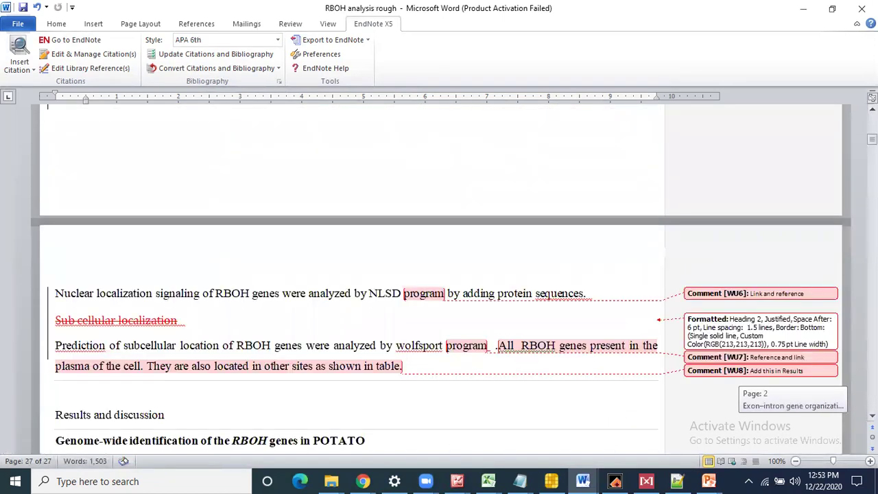
{"action": "scroll", "coordinate": [440, 274], "scroll_direction": "up", "scroll_amount": 10}
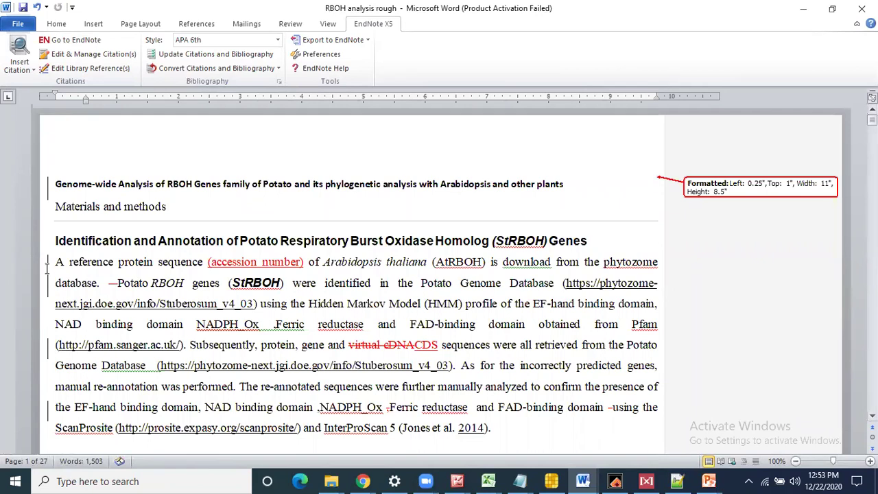
{"action": "left_click_drag", "start_coordinate": [57, 265], "coordinate": [553, 277]}
{"action": "right_click", "coordinate": [509, 281]}
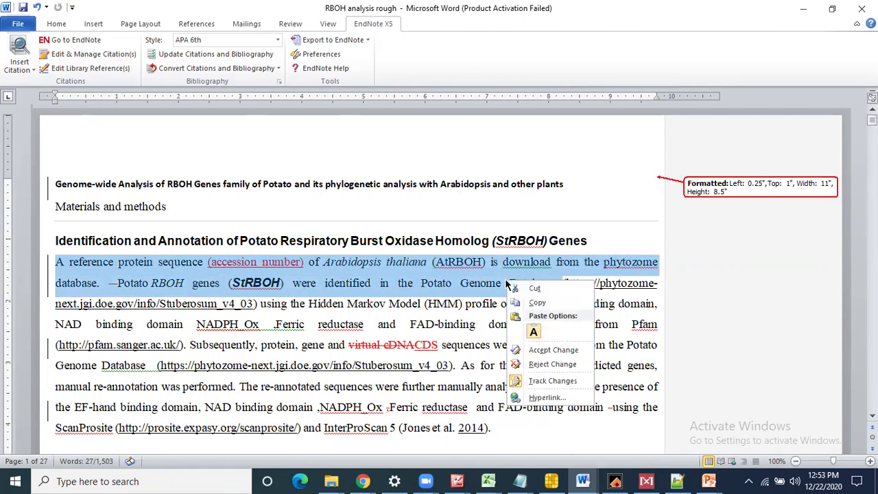
{"action": "left_click", "coordinate": [538, 302]}
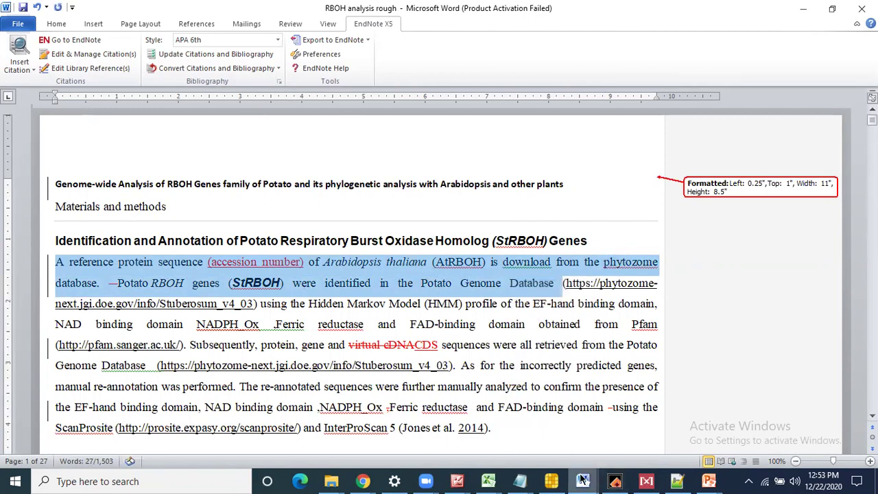
Step: Paste the copied text at the start of the Dof MS manuscript's "Database search and retrieval of sequence" section and replace "phytozome" with "NCBI"
{"action": "left_click", "coordinate": [583, 481]}
{"action": "left_click", "coordinate": [838, 447]}
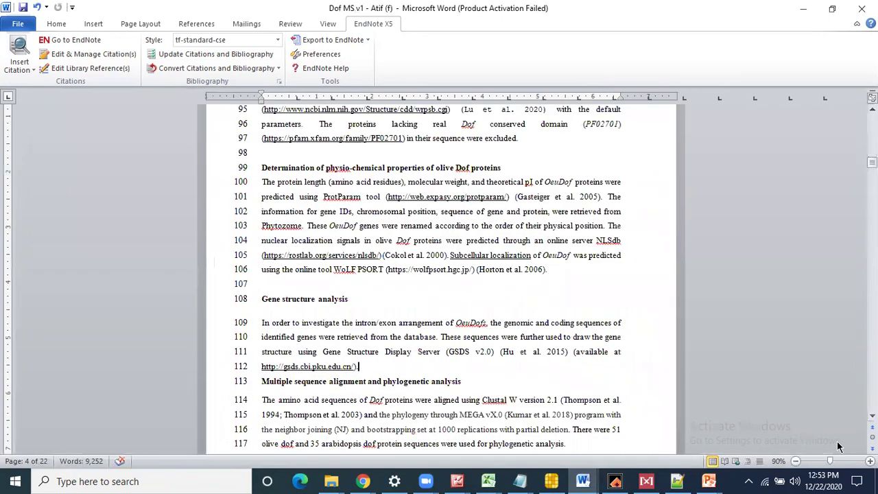
{"action": "mouse_move", "coordinate": [872, 163]}
{"action": "left_mouse_down"}
{"action": "mouse_move", "coordinate": [873, 118]}
{"action": "mouse_move", "coordinate": [872, 156]}
{"action": "left_mouse_up"}
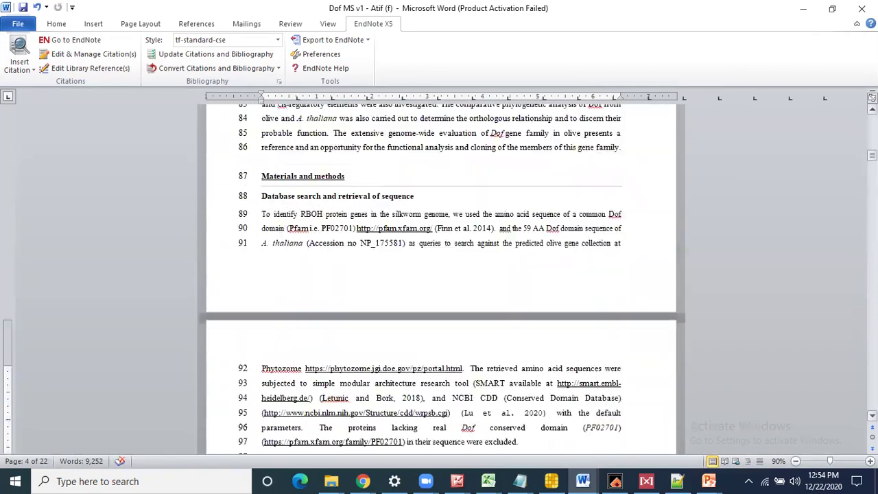
{"action": "left_click", "coordinate": [259, 213]}
{"action": "key", "text": "ctrl+v"}
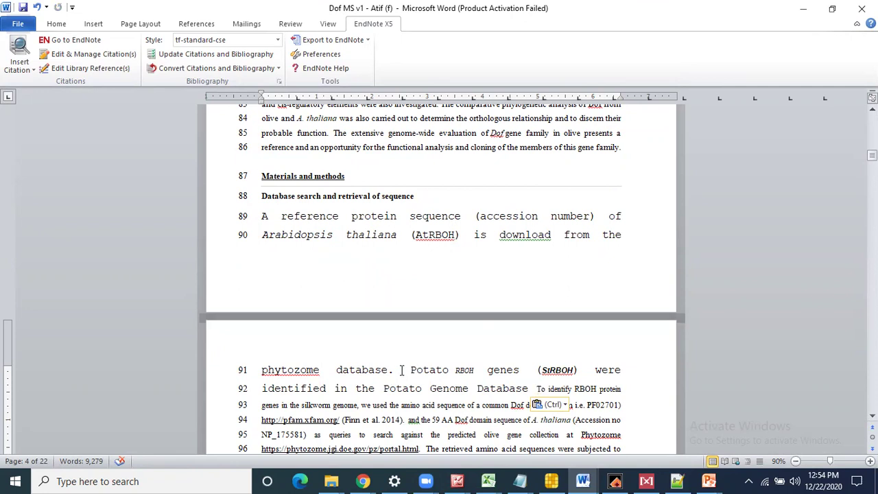
{"action": "left_click_drag", "start_coordinate": [261, 367], "coordinate": [325, 371]}
{"action": "type", "text": "NCBI"}
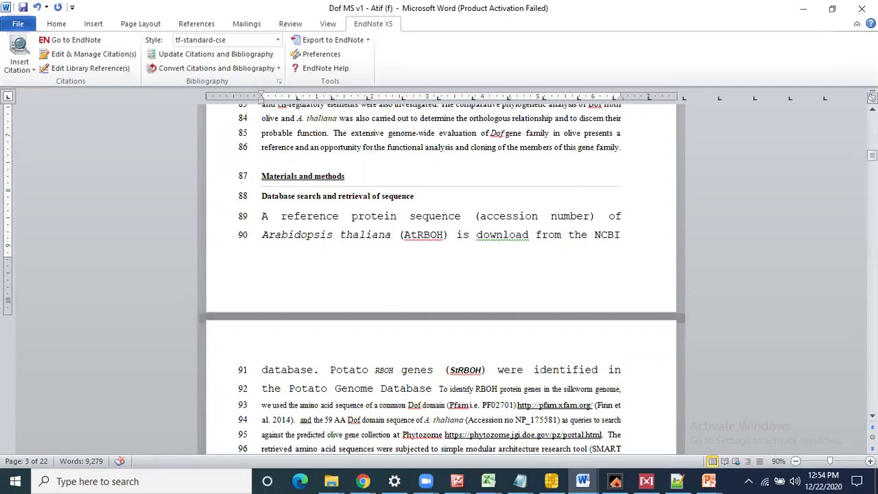
Step: Mark the missing accession number in the section's first sentence by adding "?????" after "accession number"
{"action": "left_click_drag", "start_coordinate": [479, 216], "coordinate": [587, 217]}
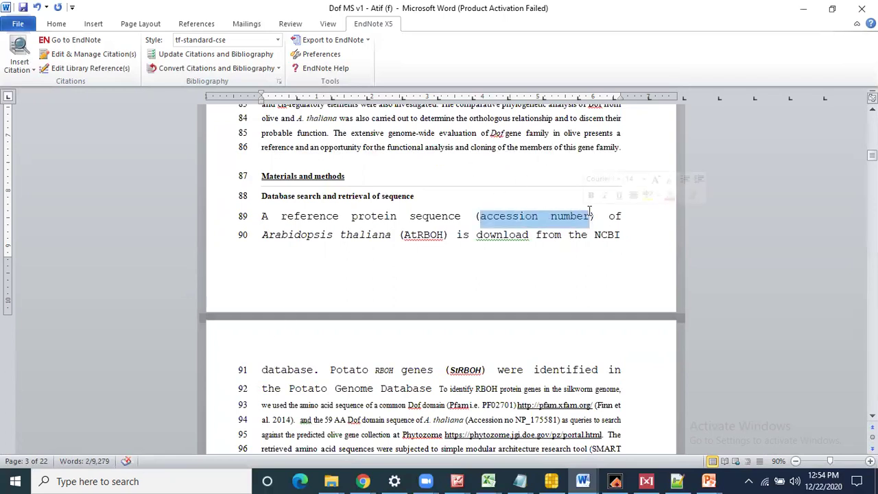
{"action": "left_click", "coordinate": [589, 216]}
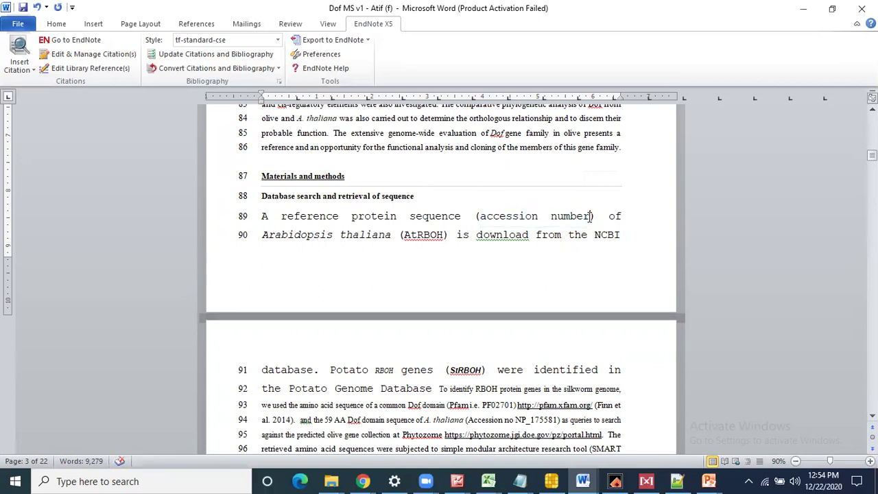
{"action": "type", "text": "?????"}
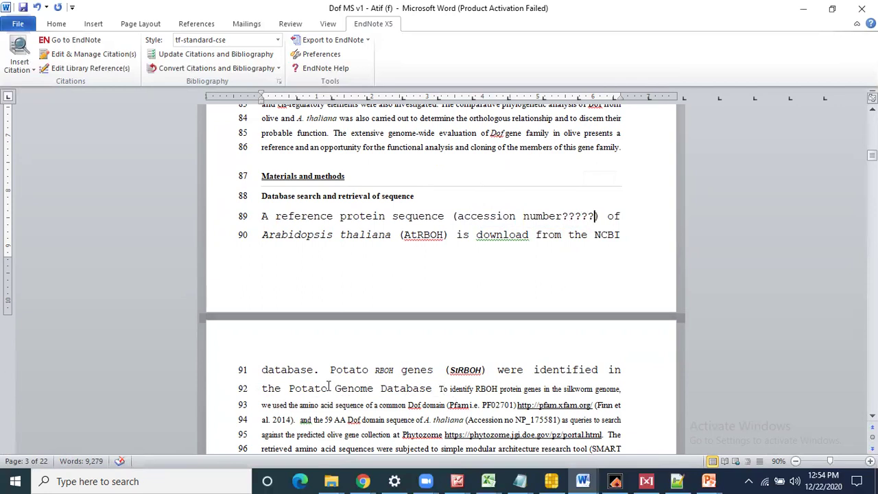
Step: Switch to Chrome and look back through the grape rboh gene article on PMC, from its references up to the abstract
{"action": "mouse_move", "coordinate": [368, 479]}
{"action": "left_click", "coordinate": [285, 434]}
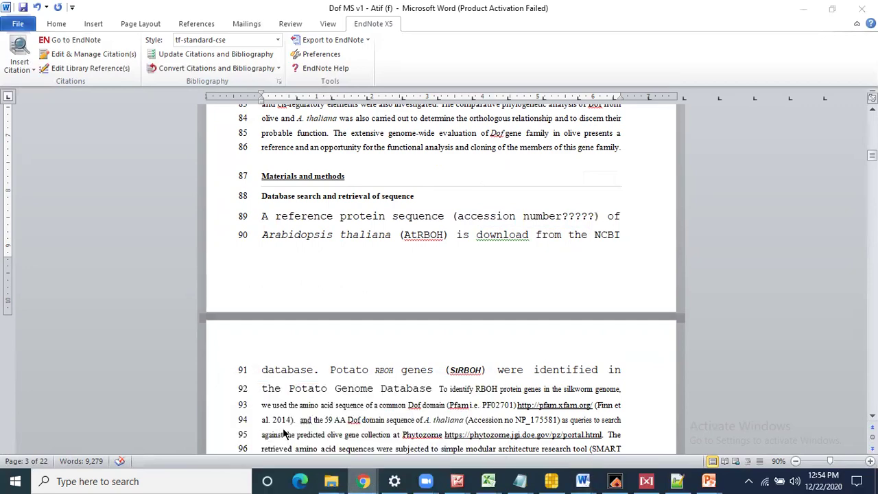
{"action": "scroll", "coordinate": [284, 434], "scroll_direction": "down", "scroll_amount": 1}
{"action": "scroll", "coordinate": [284, 433], "scroll_direction": "down", "scroll_amount": 5}
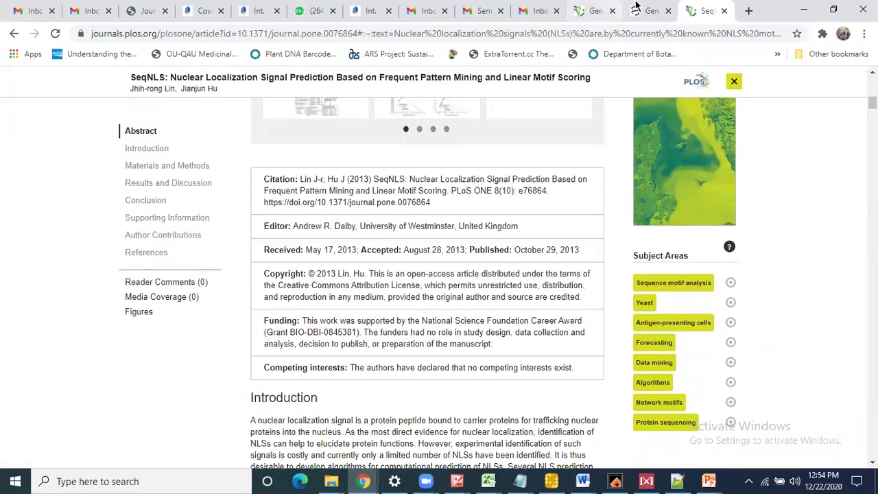
{"action": "left_click", "coordinate": [648, 10]}
{"action": "key", "text": "Page_Up"}
{"action": "key", "text": "Page_Up"}
{"action": "key", "text": "Page_Up"}
{"action": "key", "text": "Page_Up"}
{"action": "key", "text": "Page_Up"}
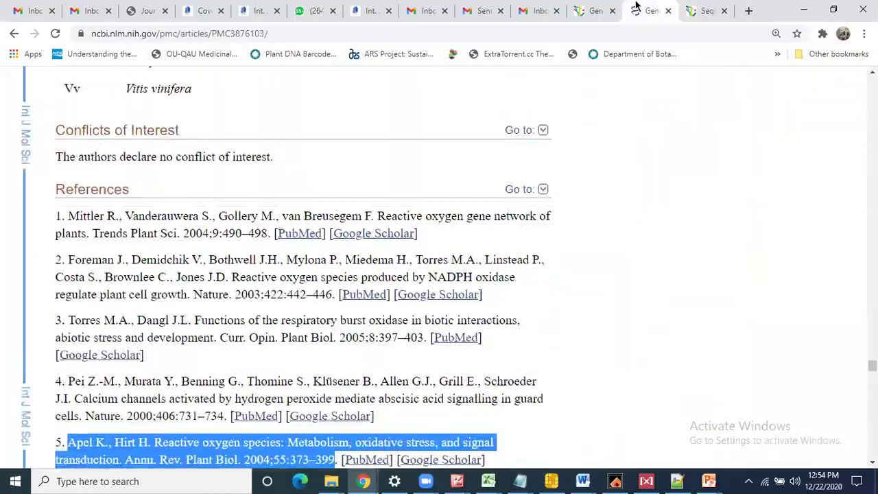
{"action": "key", "text": "Page_Up"}
{"action": "key", "text": "Page_Up"}
{"action": "key", "text": "Page_Up"}
{"action": "key", "text": "Page_Up"}
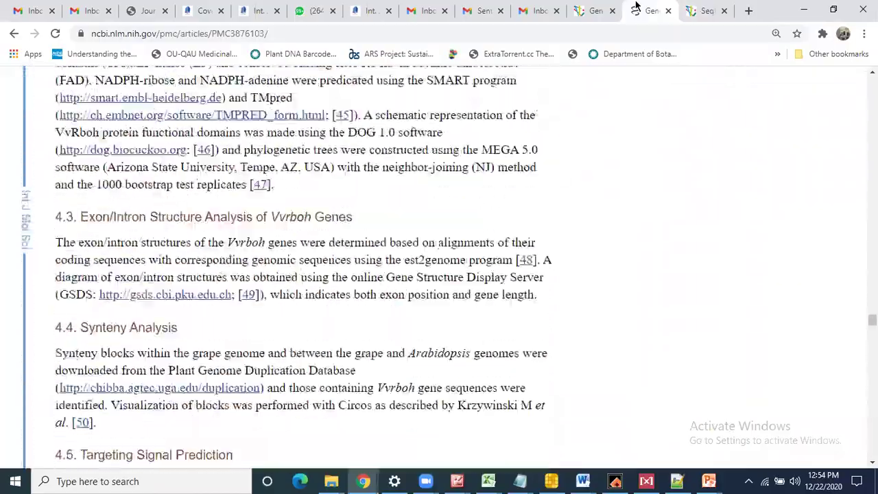
{"action": "key", "text": "Page_Up"}
{"action": "key", "text": "Page_Up"}
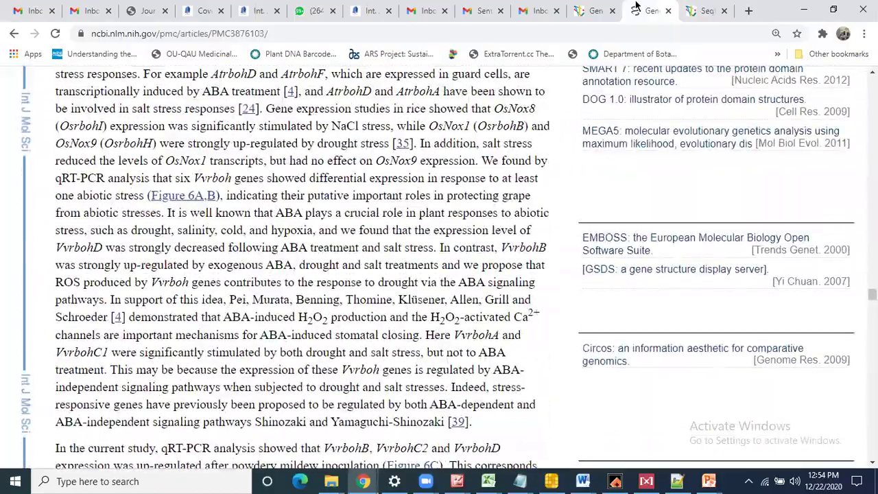
{"action": "key", "text": "Page_Up"}
{"action": "key", "text": "Page_Up"}
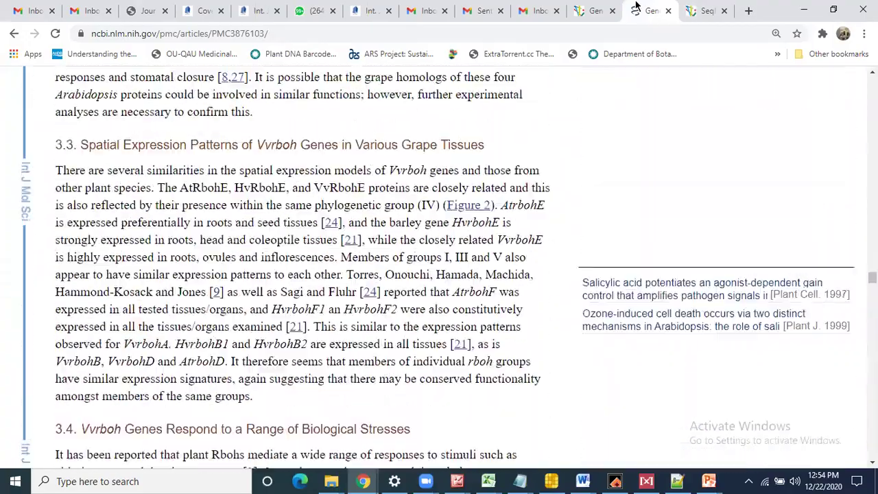
{"action": "key", "text": "Page_Up"}
{"action": "key", "text": "Page_Up"}
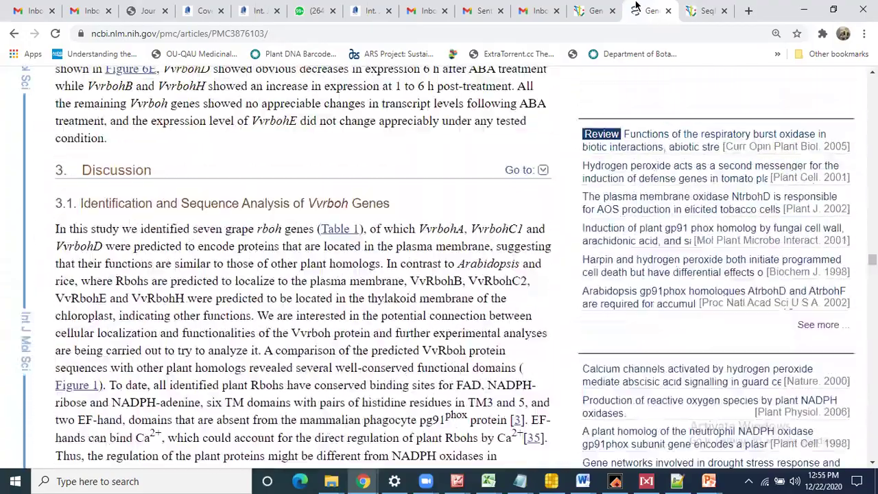
{"action": "key", "text": "Page_Up"}
{"action": "key", "text": "Page_Up"}
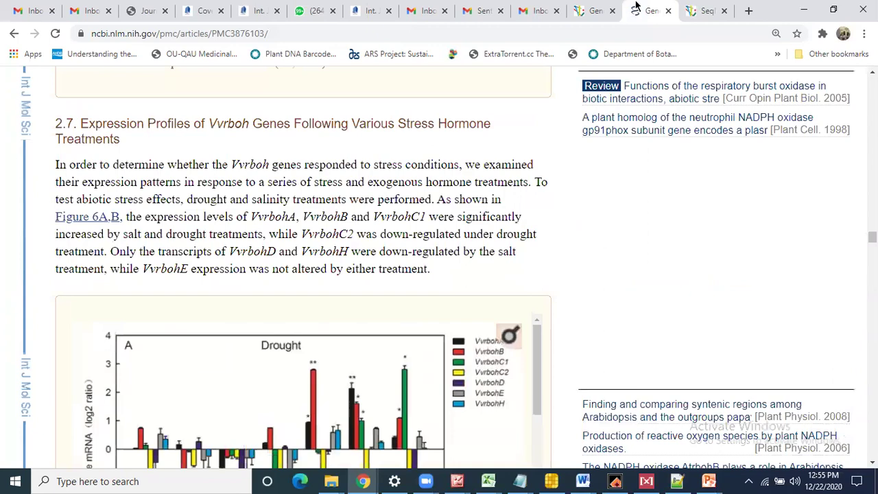
{"action": "key", "text": "Page_Up"}
{"action": "key", "text": "Page_Up"}
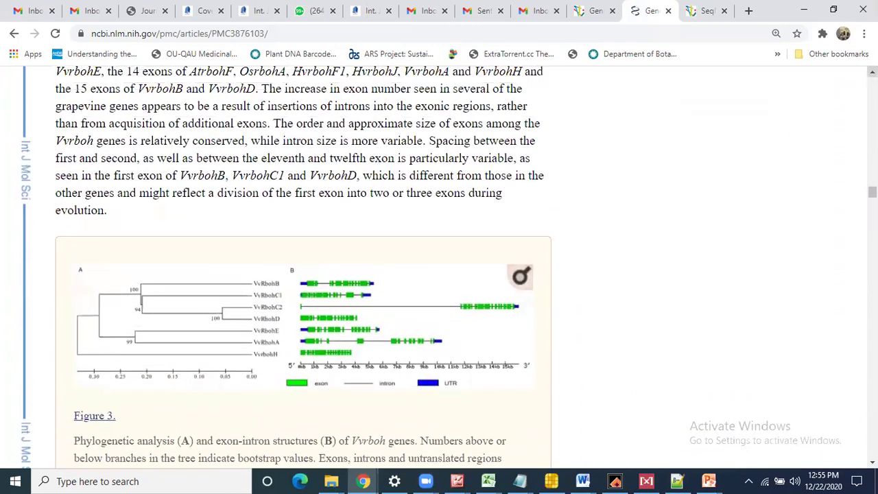
{"action": "key", "text": "Page_Down"}
{"action": "key", "text": "Page_Down"}
{"action": "key", "text": "Home"}
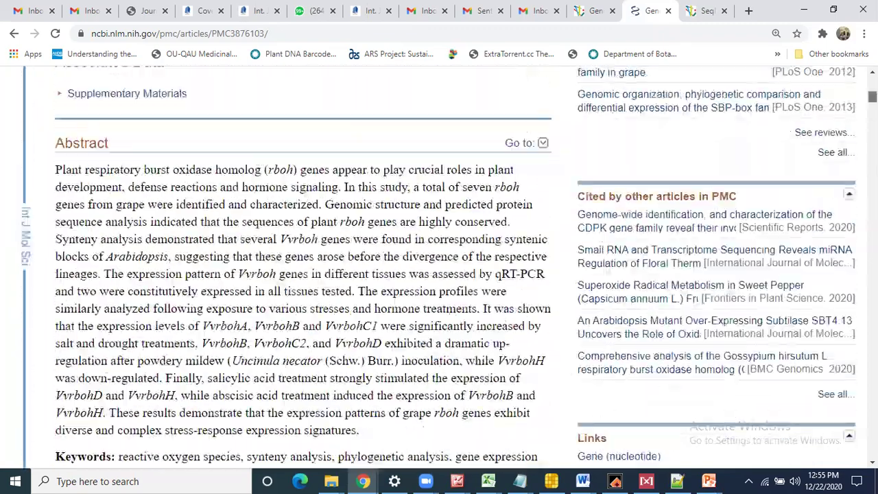
Step: Look through the article's results and discussion to find section 4.1 on identifying the grape rboh genes
{"action": "key", "text": "Page_Down"}
{"action": "key", "text": "Page_Down"}
{"action": "key", "text": "Page_Down"}
{"action": "key", "text": "Page_Down"}
{"action": "key", "text": "Page_Down"}
{"action": "key", "text": "Page_Down"}
{"action": "key", "text": "Page_Down"}
{"action": "key", "text": "Page_Down"}
{"action": "key", "text": "Page_Down"}
{"action": "key", "text": "Page_Down"}
{"action": "key", "text": "Page_Down"}
{"action": "key", "text": "Page_Down"}
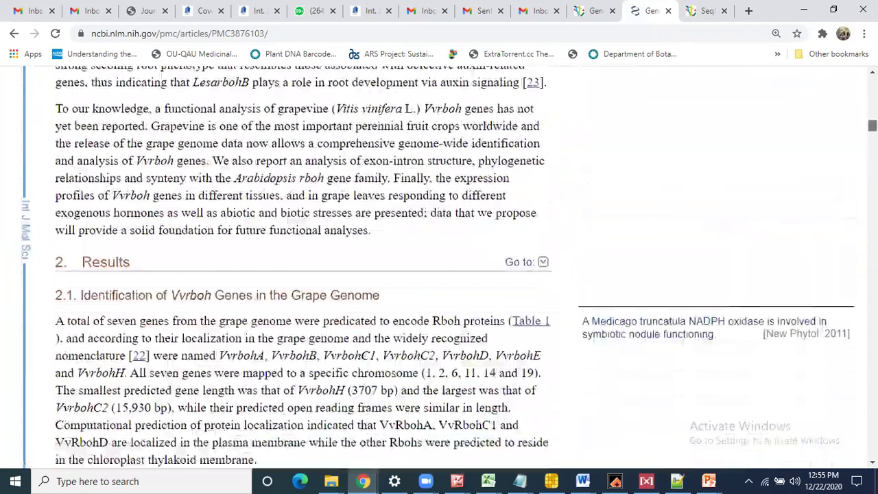
{"action": "key", "text": "Page_Down"}
{"action": "key", "text": "Page_Down"}
{"action": "key", "text": "Page_Down"}
{"action": "key", "text": "Page_Down"}
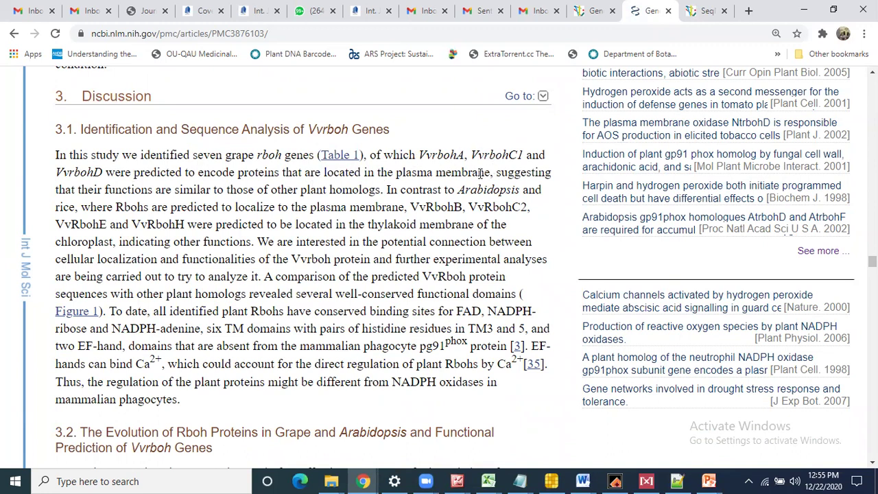
{"action": "scroll", "coordinate": [120, 199], "scroll_direction": "down", "scroll_amount": 15}
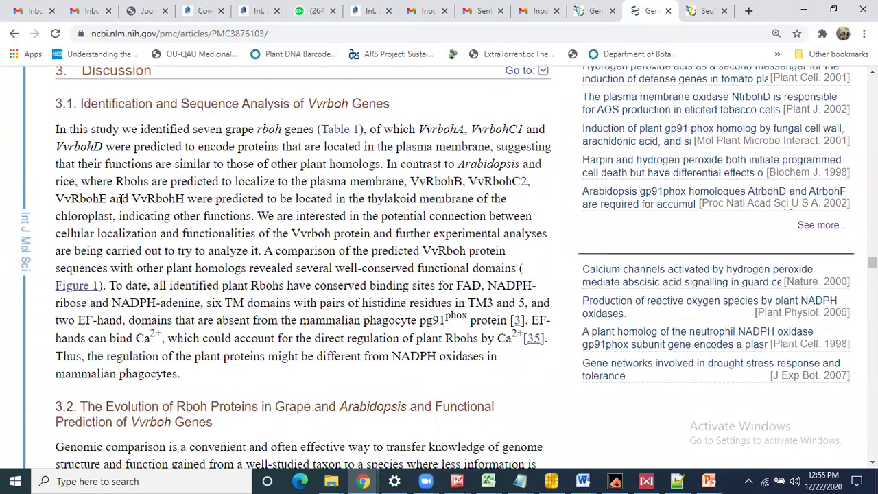
{"action": "scroll", "coordinate": [120, 199], "scroll_direction": "down", "scroll_amount": 8}
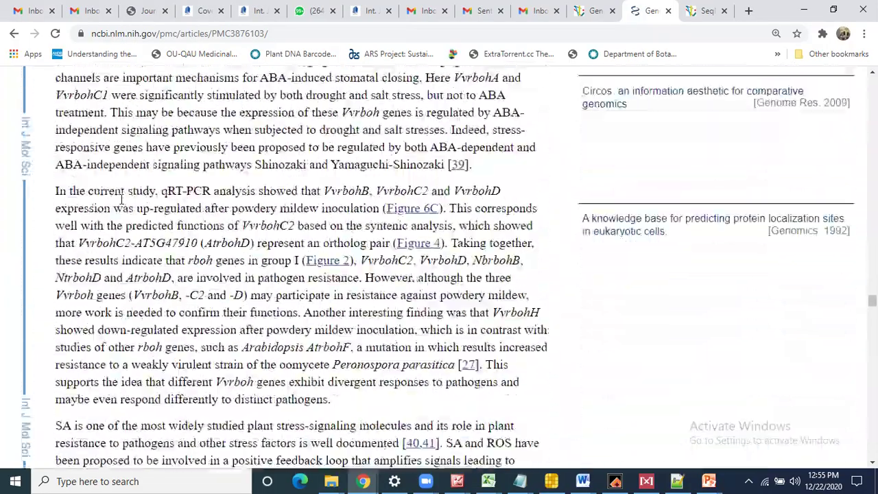
{"action": "scroll", "coordinate": [120, 199], "scroll_direction": "down", "scroll_amount": 3}
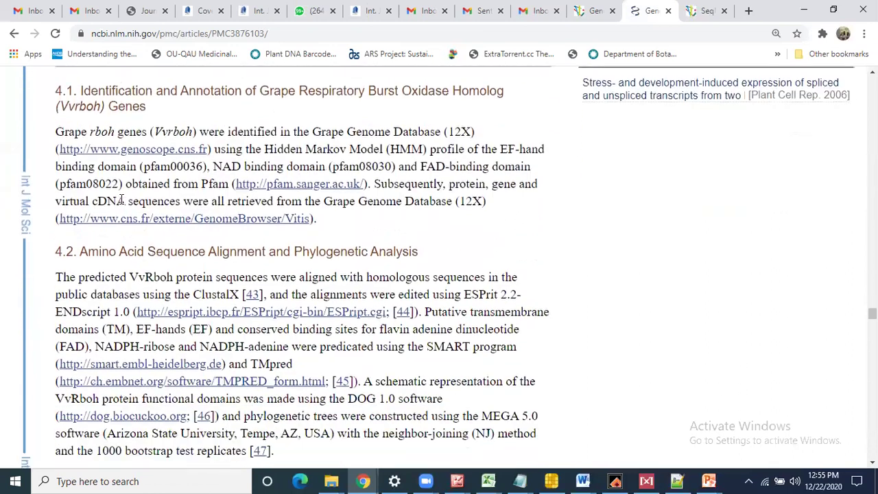
{"action": "scroll", "coordinate": [121, 199], "scroll_direction": "up", "scroll_amount": 1}
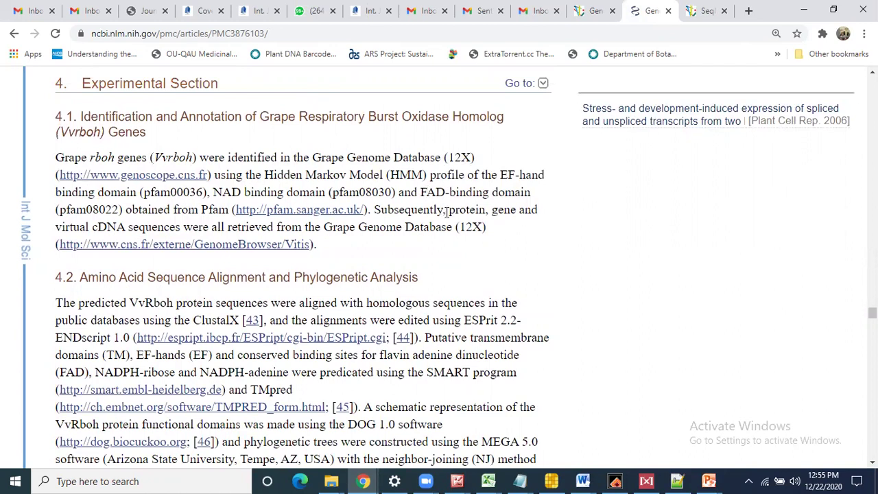
Step: Copy the whole section 4.1 paragraph, from "Grape rboh genes" through the GenomeBrowser/Vitis link
{"action": "left_click_drag", "start_coordinate": [370, 209], "coordinate": [34, 162]}
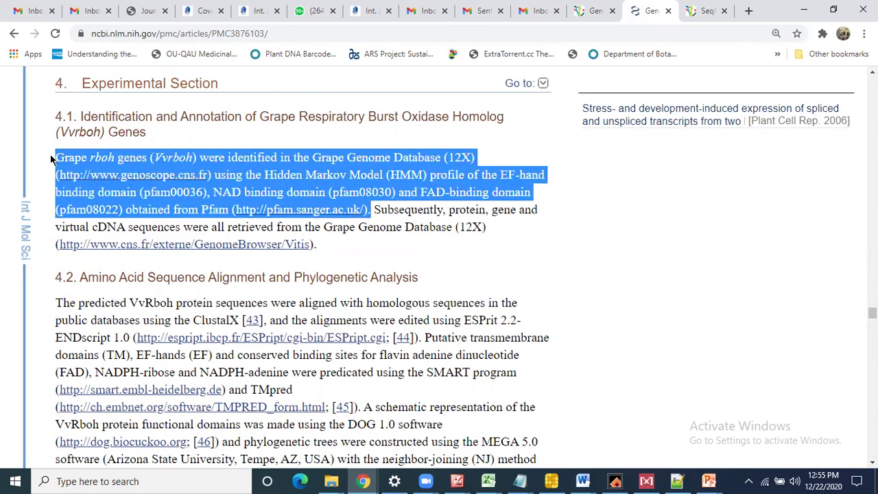
{"action": "left_click", "coordinate": [50, 154]}
{"action": "left_click_drag", "start_coordinate": [56, 157], "coordinate": [343, 258]}
{"action": "left_click", "coordinate": [189, 190]}
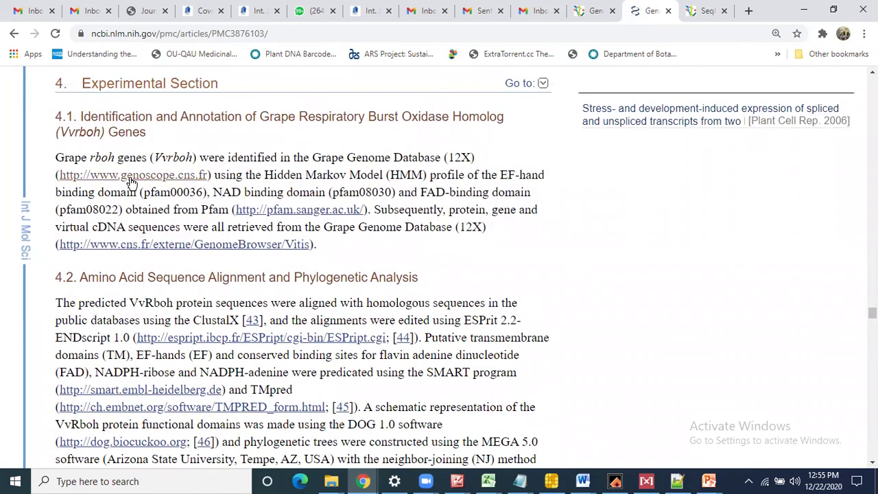
{"action": "mouse_move", "coordinate": [58, 157]}
{"action": "left_mouse_down"}
{"action": "mouse_move", "coordinate": [209, 176]}
{"action": "mouse_move", "coordinate": [353, 228]}
{"action": "mouse_move", "coordinate": [338, 250]}
{"action": "mouse_move", "coordinate": [208, 227]}
{"action": "mouse_move", "coordinate": [57, 173]}
{"action": "mouse_move", "coordinate": [48, 159]}
{"action": "left_mouse_up"}
{"action": "key", "text": "ctrl+c"}
{"action": "left_click", "coordinate": [293, 180]}
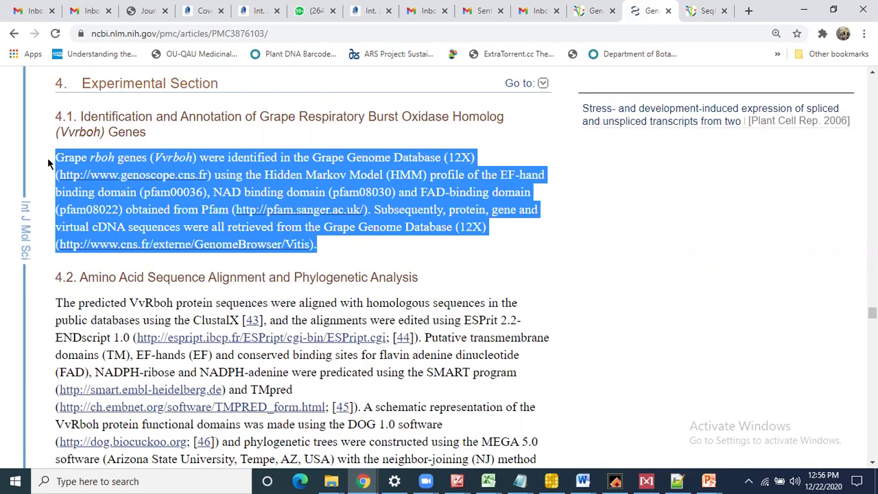
{"action": "right_click", "coordinate": [94, 207]}
{"action": "left_click", "coordinate": [127, 220]}
Step: Return to the Dof MS manuscript in Word and replace the text from "A reference protein sequence" through "Potato Genome Database" with the copied paragraph
{"action": "left_click", "coordinate": [804, 10]}
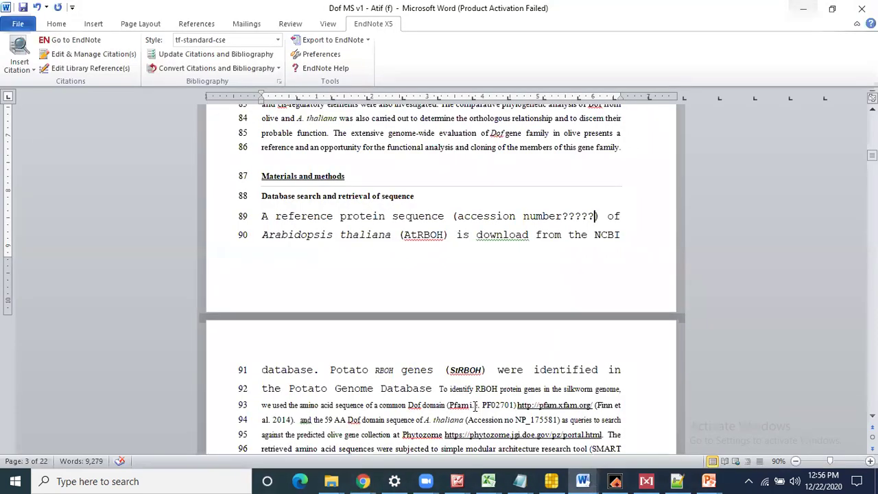
{"action": "left_click_drag", "start_coordinate": [263, 217], "coordinate": [420, 390]}
{"action": "key", "text": "ctrl+v"}
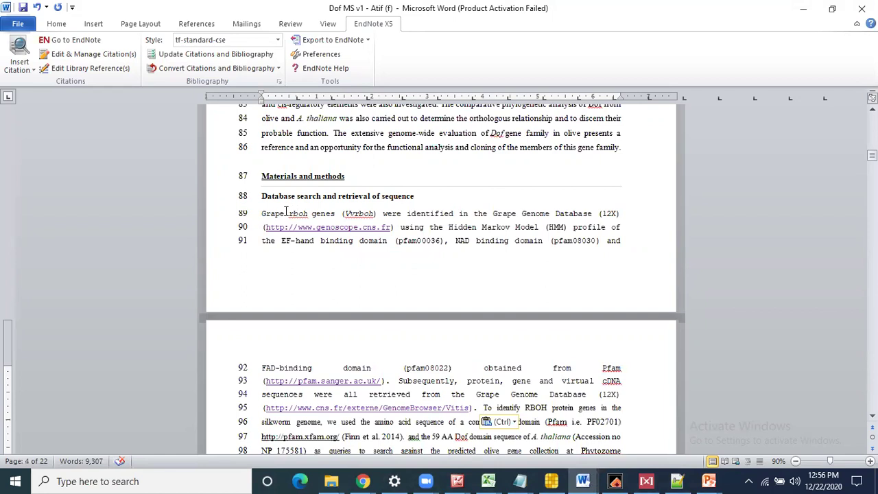
Step: In the pasted paragraph's first sentence, replace the opening word "Grape" with "Potato" and the gene abbreviation "Vvrboh" with "StRBOH"
{"action": "left_click_drag", "start_coordinate": [286, 214], "coordinate": [262, 220]}
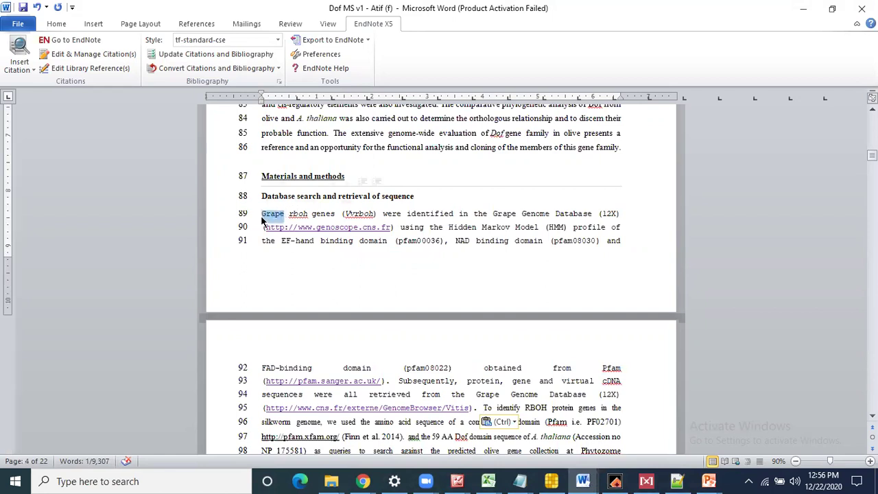
{"action": "type", "text": "Potato"}
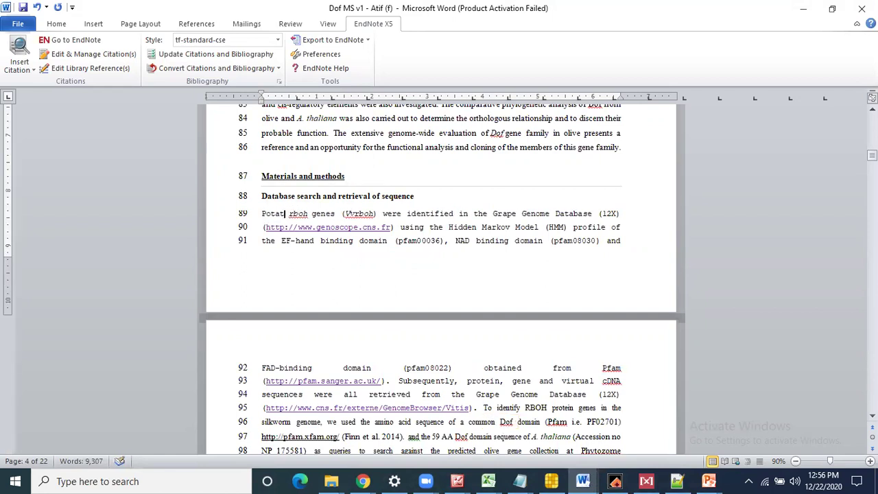
{"action": "left_click", "coordinate": [355, 215]}
{"action": "key", "text": "BackSpace"}
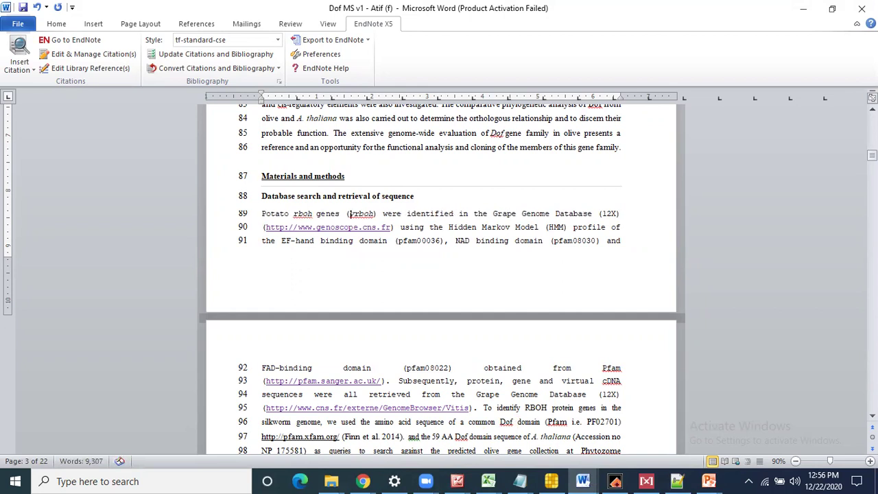
{"action": "key", "text": "Delete"}
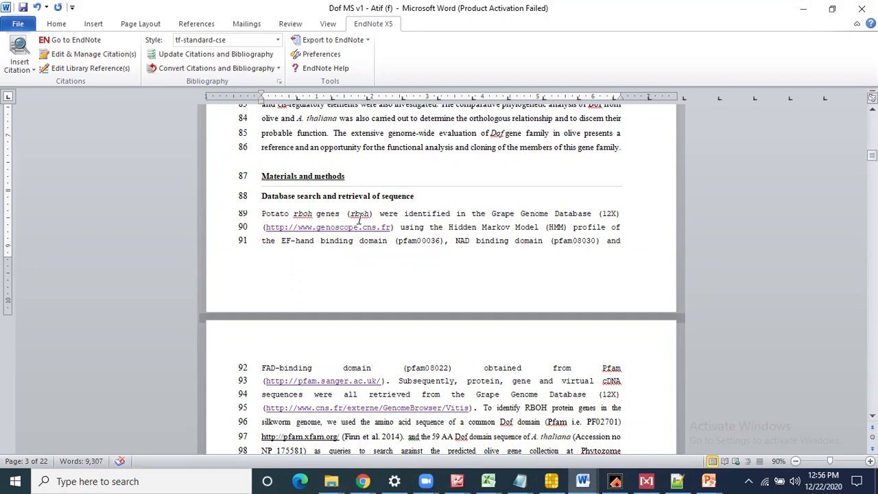
{"action": "type", "text": "StR"}
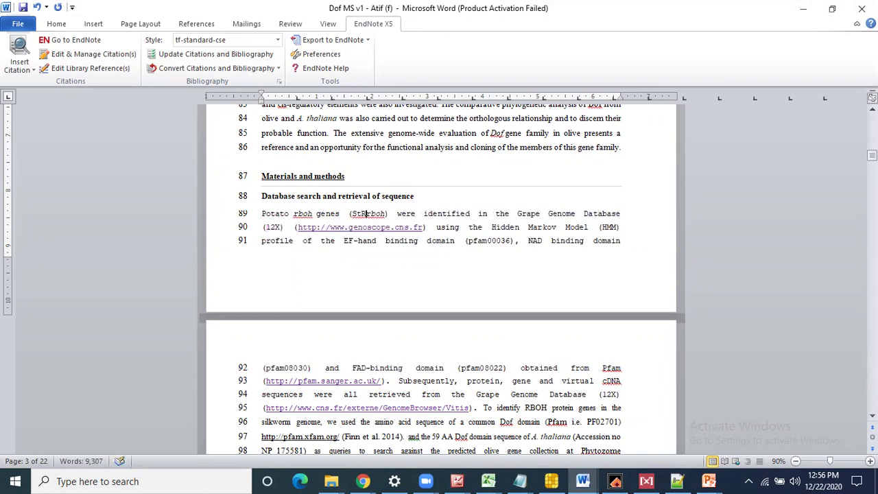
{"action": "type", "text": "BOH"}
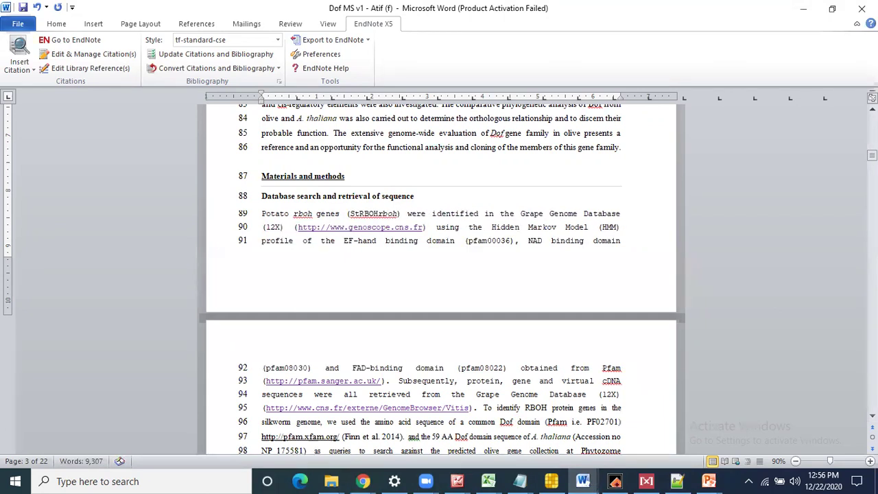
{"action": "key", "text": "Delete"}
{"action": "key", "text": "Delete"}
{"action": "key", "text": "Delete"}
{"action": "key", "text": "Delete"}
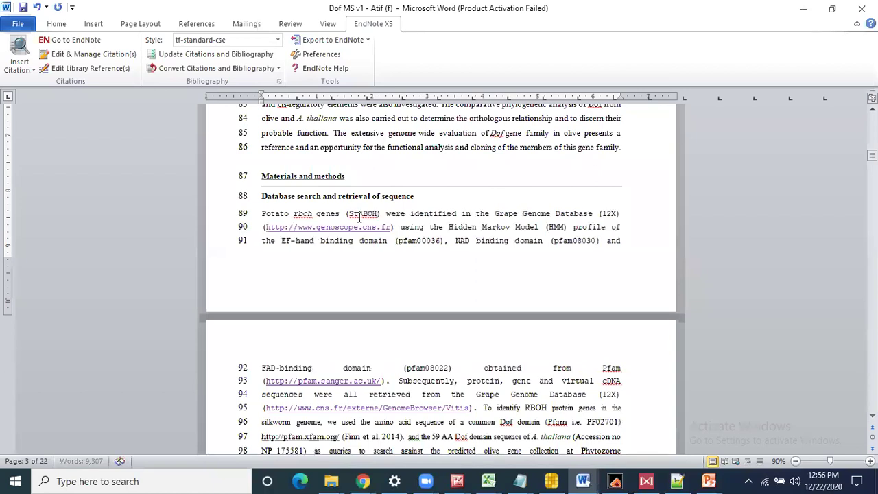
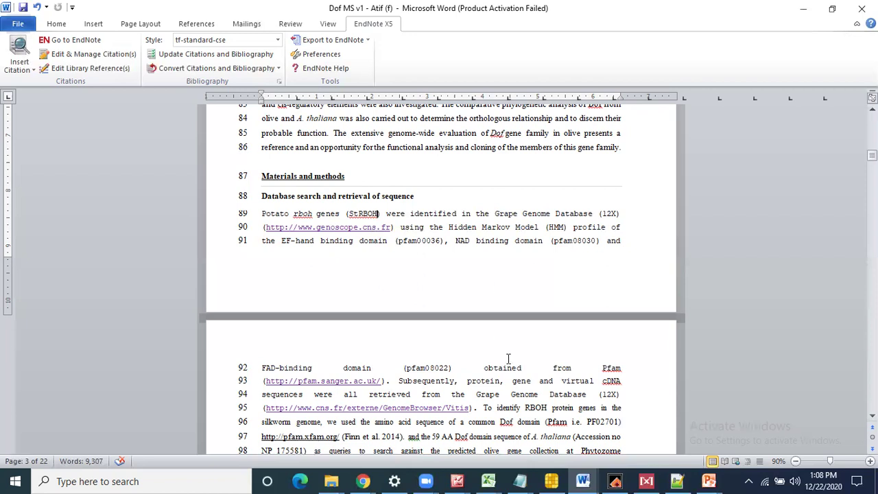
Step: Switch to Chrome and open the National Center for Biotechnology Information website in a new tab
{"action": "mouse_move", "coordinate": [363, 481]}
{"action": "left_click", "coordinate": [270, 436]}
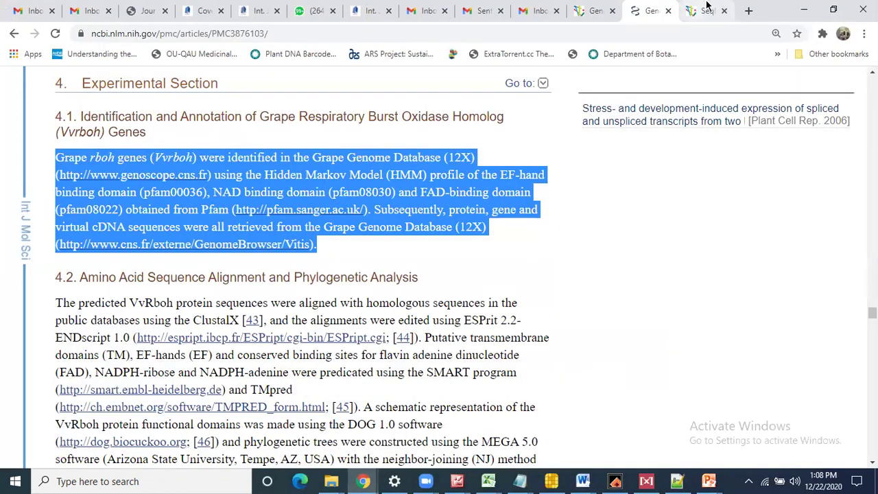
{"action": "left_click", "coordinate": [749, 11]}
{"action": "type", "text": "NCBI"}
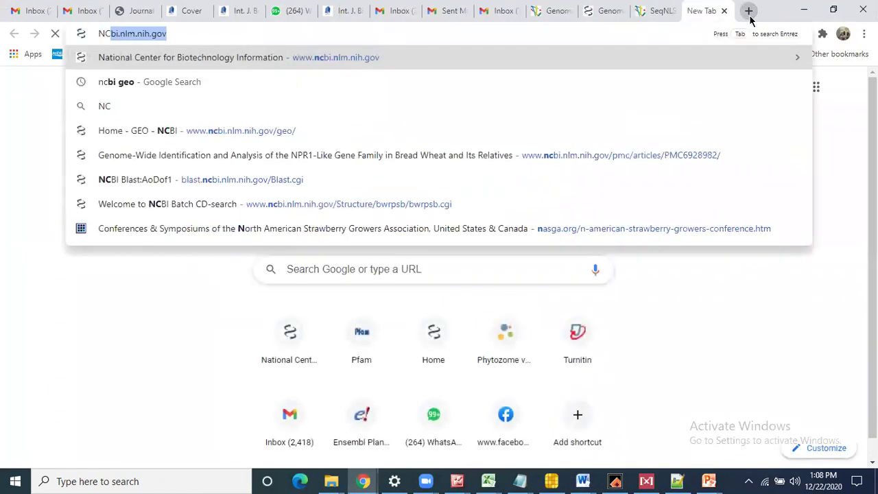
{"action": "left_click", "coordinate": [382, 58]}
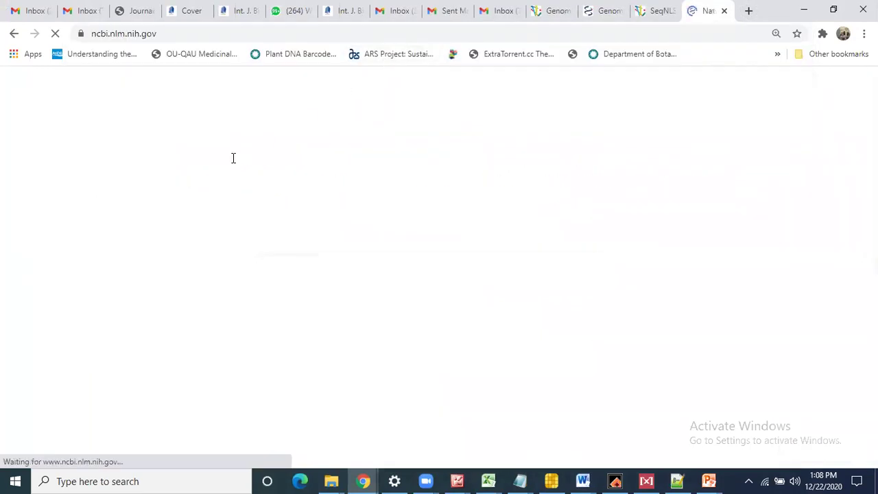
Step: Search NCBI's Protein database for "RBOH arabidopsis" and open the suggested Gene record for respiratory burst oxidase homolog protein C-like
{"action": "left_click", "coordinate": [231, 109]}
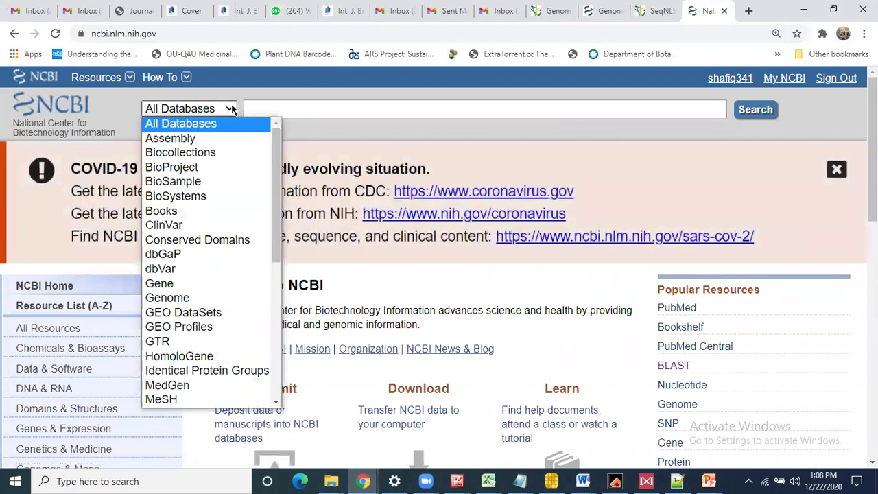
{"action": "key", "text": "p"}
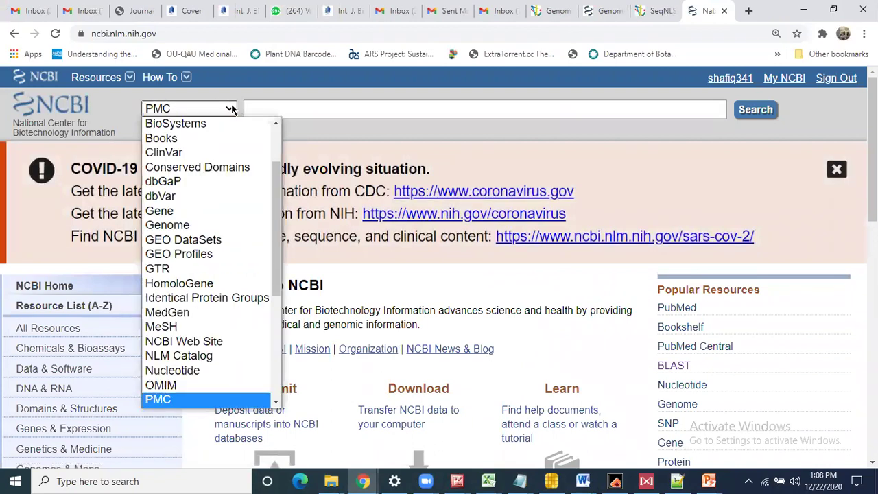
{"action": "key", "text": "p"}
{"action": "key", "text": "p"}
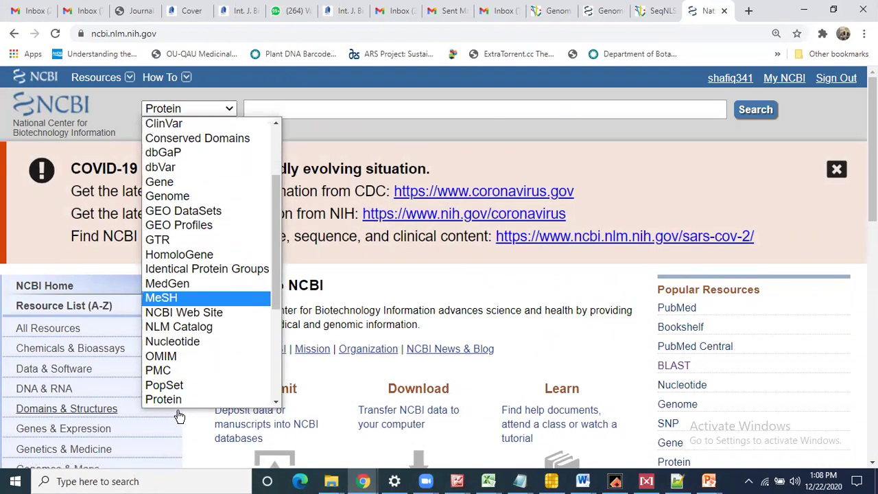
{"action": "scroll", "coordinate": [178, 411], "scroll_direction": "down", "scroll_amount": 1}
{"action": "left_click", "coordinate": [180, 369]}
{"action": "left_click", "coordinate": [309, 104]}
{"action": "type", "text": "RBOH arabid"}
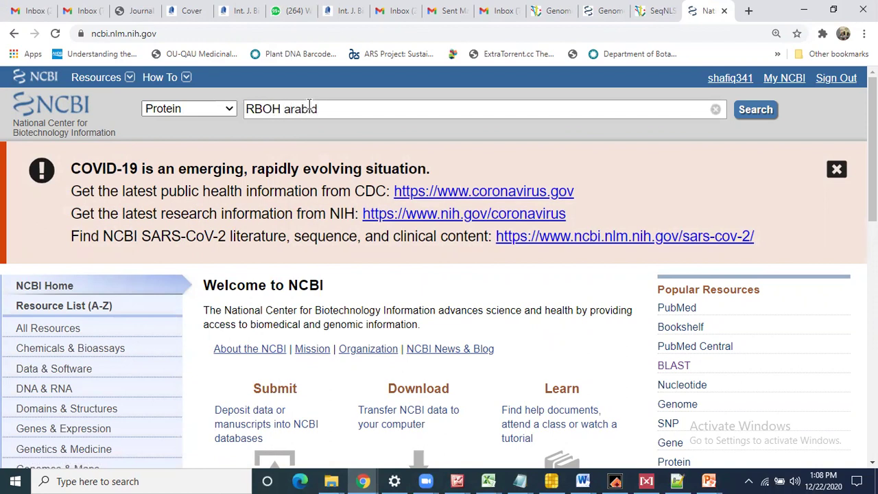
{"action": "type", "text": "opsis"}
{"action": "key", "text": "Return"}
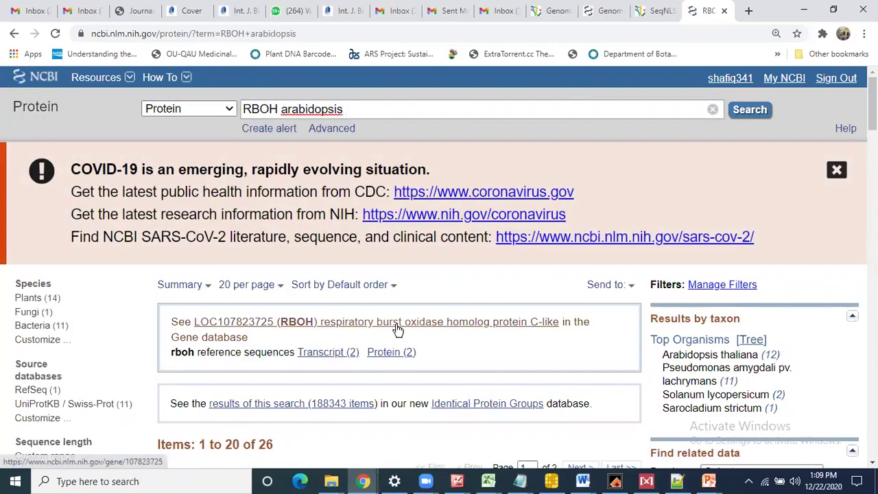
{"action": "left_click", "coordinate": [528, 331]}
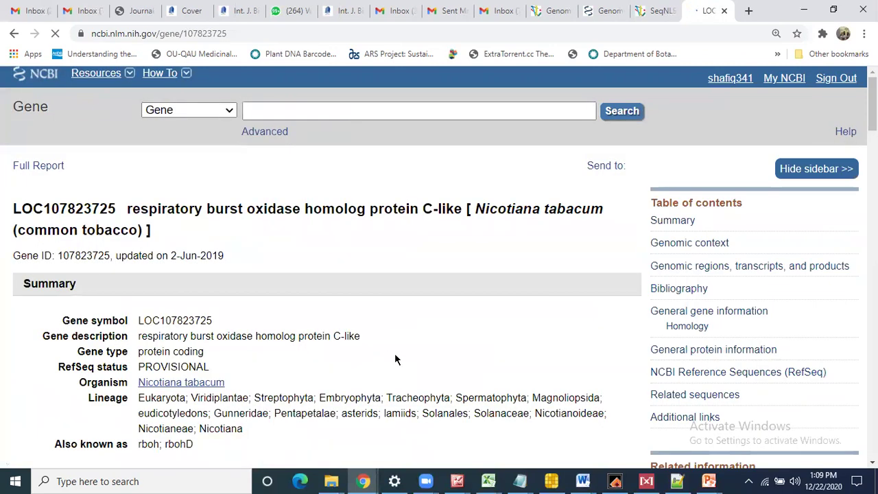
Step: Check the RefSeq proteins linked to LOC107823725, and return to the RBOH arabidopsis protein search results
{"action": "left_click", "coordinate": [13, 35]}
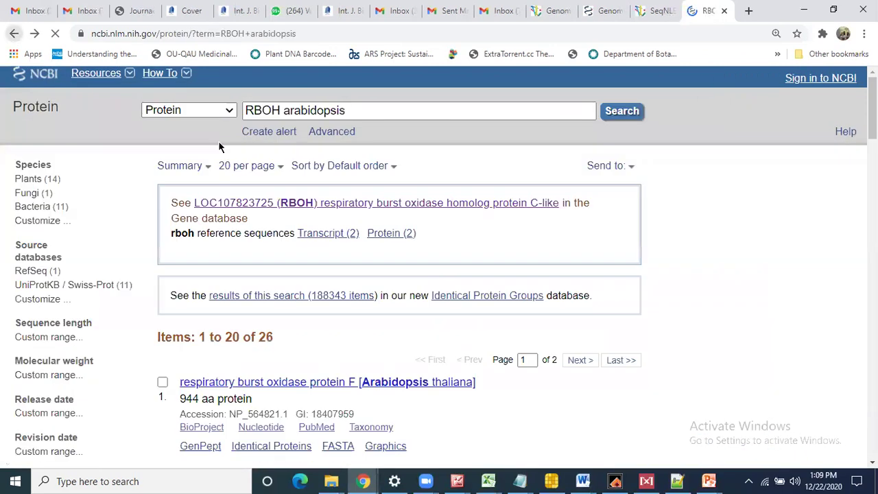
{"action": "left_click", "coordinate": [384, 353]}
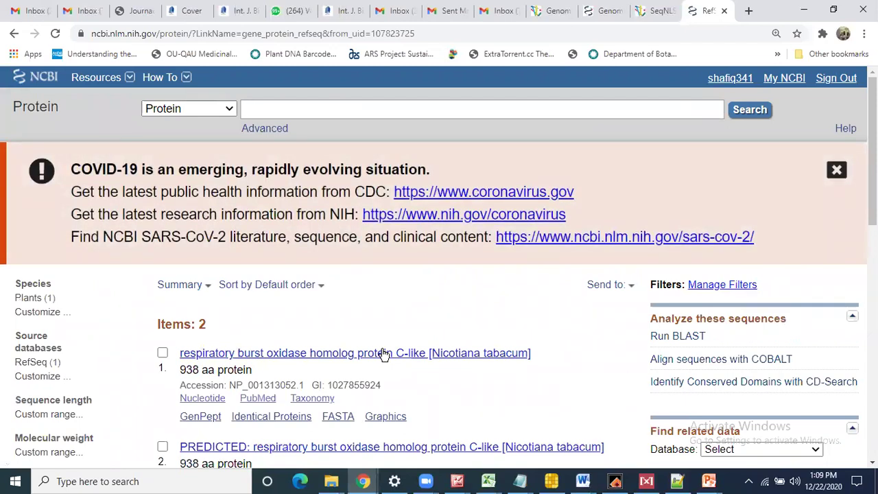
{"action": "scroll", "coordinate": [384, 354], "scroll_direction": "down", "scroll_amount": 3}
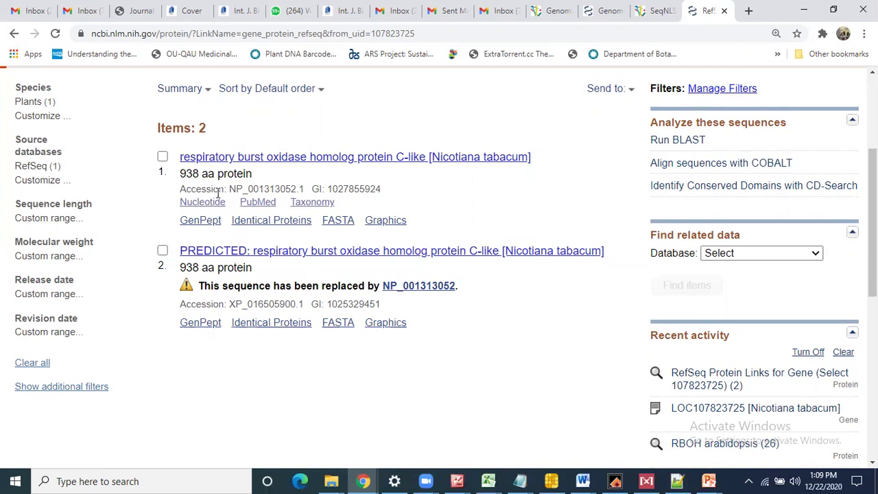
{"action": "left_click", "coordinate": [14, 34]}
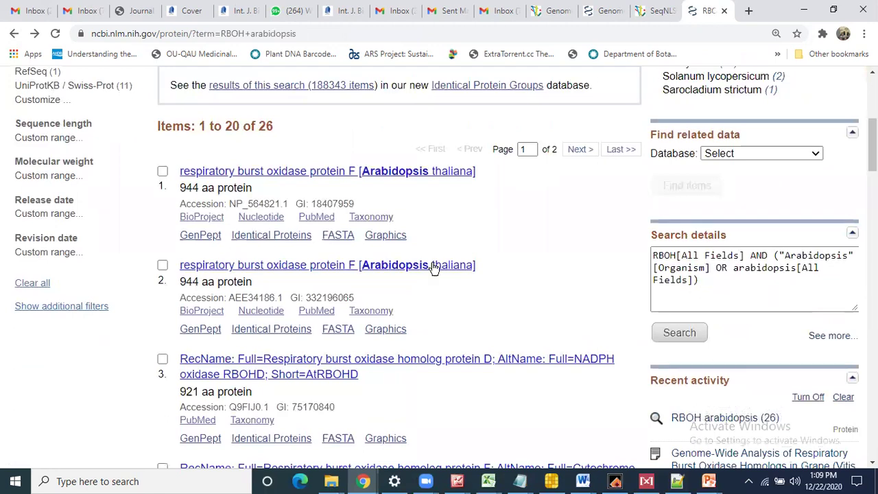
Step: Open the FASTA view of Arabidopsis respiratory burst oxidase protein F (NP_564821.1) and copy its amino acid sequence without the header
{"action": "left_click", "coordinate": [264, 172]}
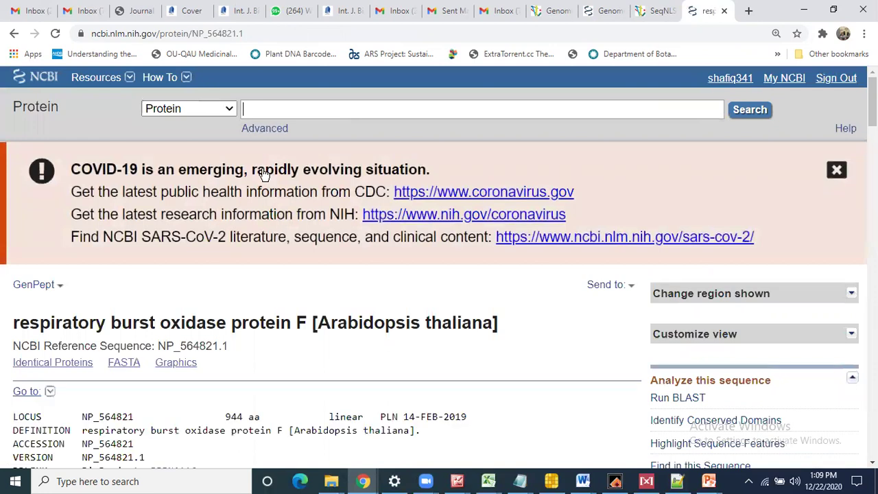
{"action": "scroll", "coordinate": [228, 236], "scroll_direction": "down", "scroll_amount": 3}
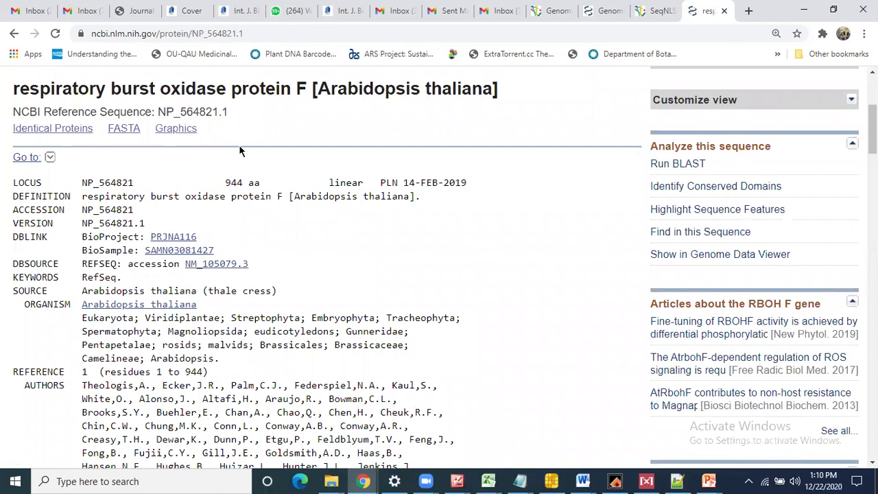
{"action": "left_click", "coordinate": [126, 129]}
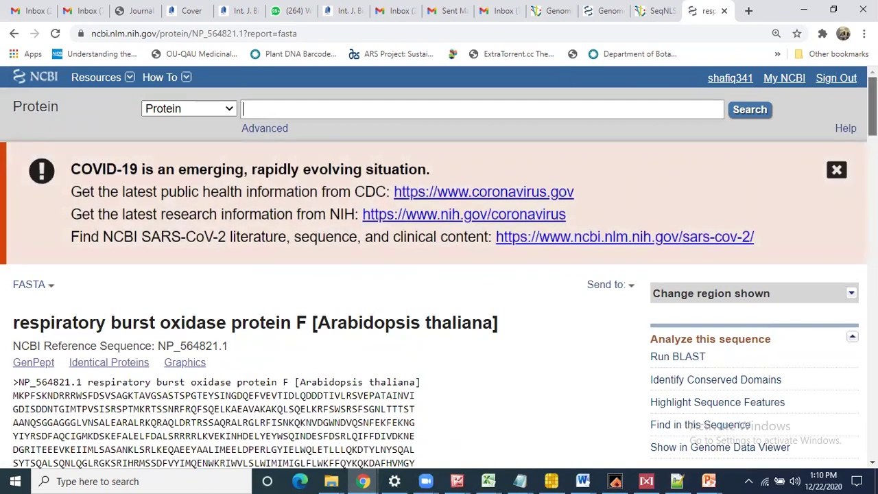
{"action": "scroll", "coordinate": [96, 174], "scroll_direction": "down", "scroll_amount": 3}
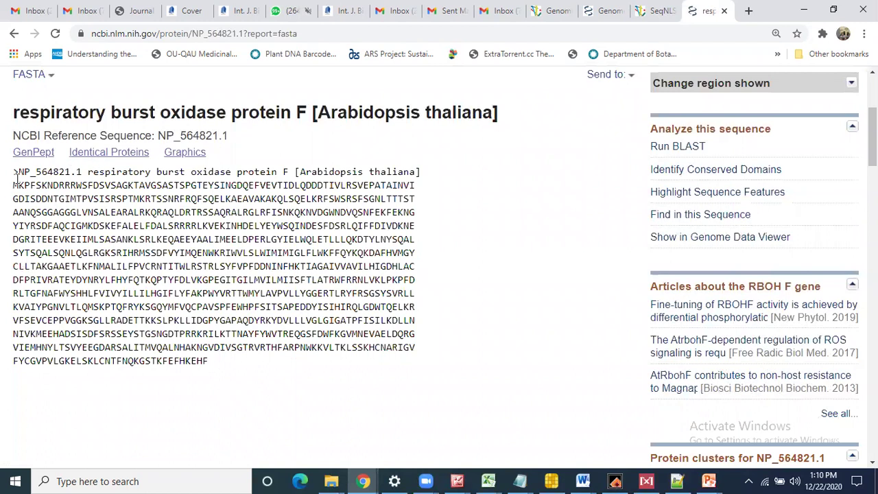
{"action": "left_click_drag", "start_coordinate": [13, 184], "coordinate": [213, 369]}
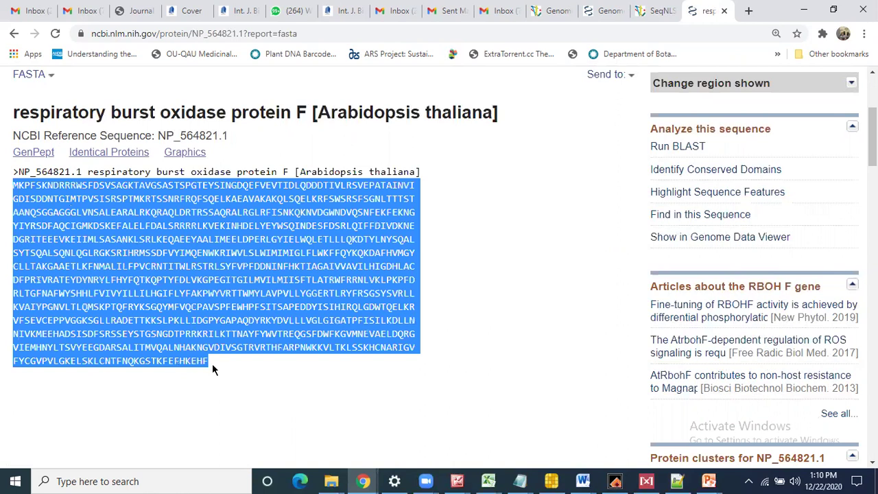
Step: Open Pfam in a new browser tab and run a sequence search with the copied protein sequence
{"action": "left_click", "coordinate": [749, 10]}
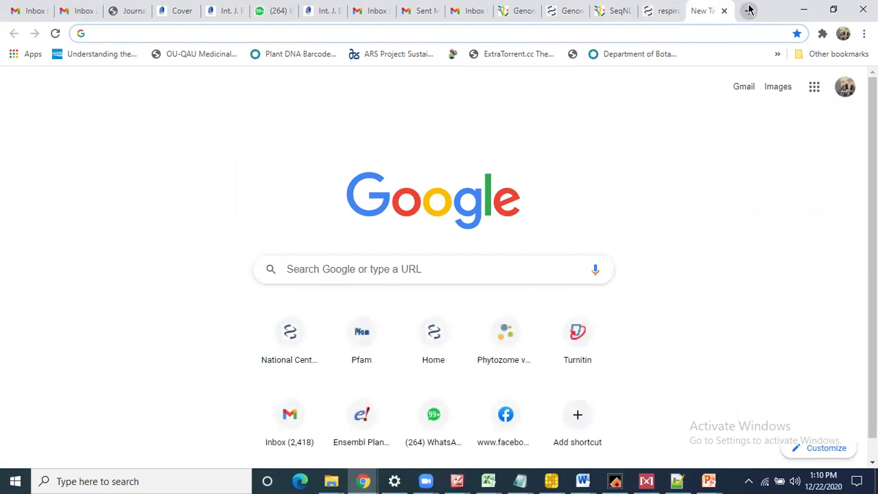
{"action": "type", "text": "pfa"}
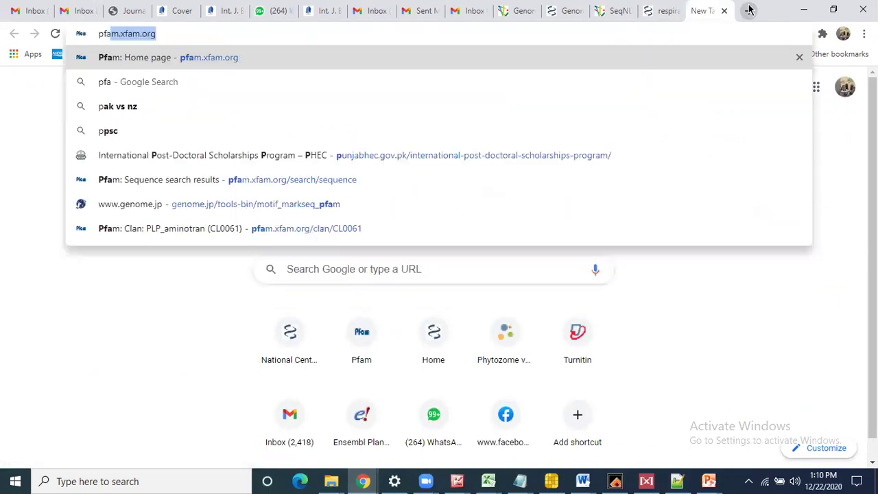
{"action": "left_click", "coordinate": [288, 60]}
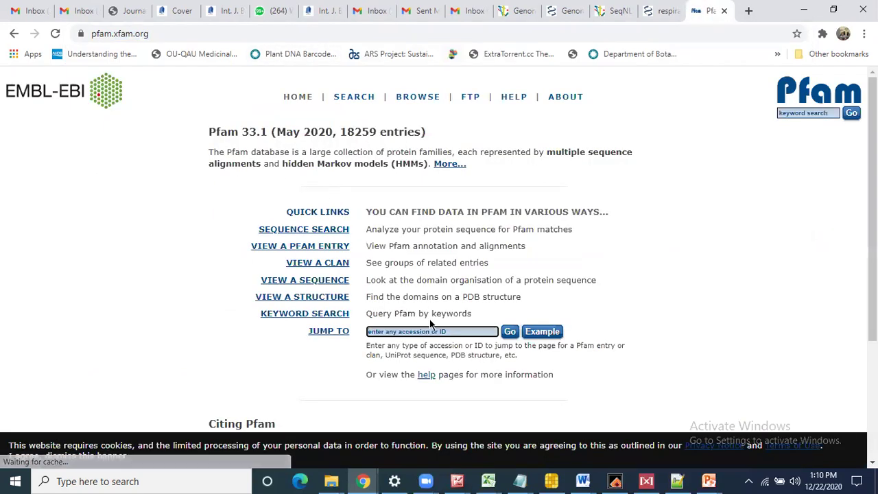
{"action": "left_click", "coordinate": [308, 230]}
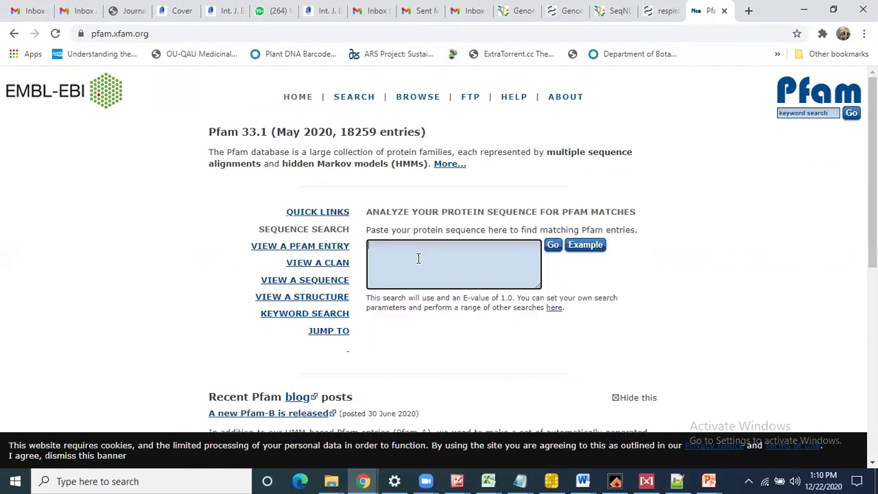
{"action": "key", "text": "ctrl+v"}
{"action": "left_click", "coordinate": [558, 249]}
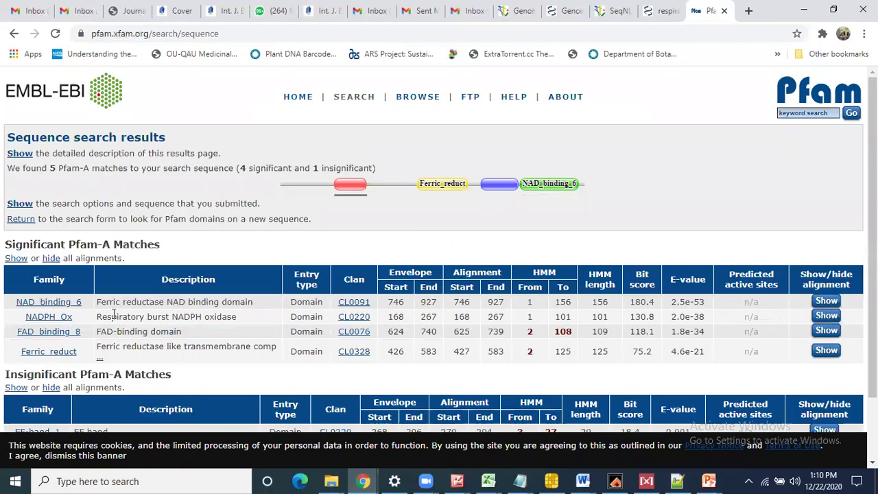
{"action": "left_click_drag", "start_coordinate": [97, 302], "coordinate": [256, 304]}
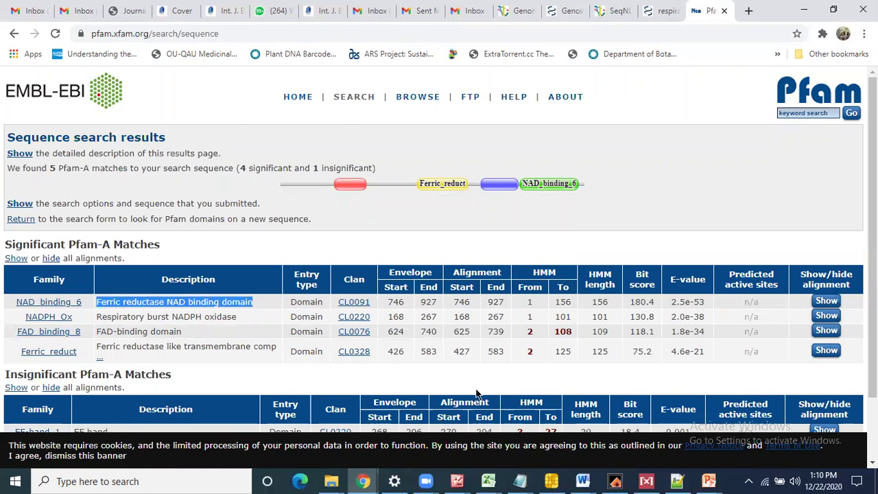
Step: Launch the EditSeq application
{"action": "left_click", "coordinate": [87, 482]}
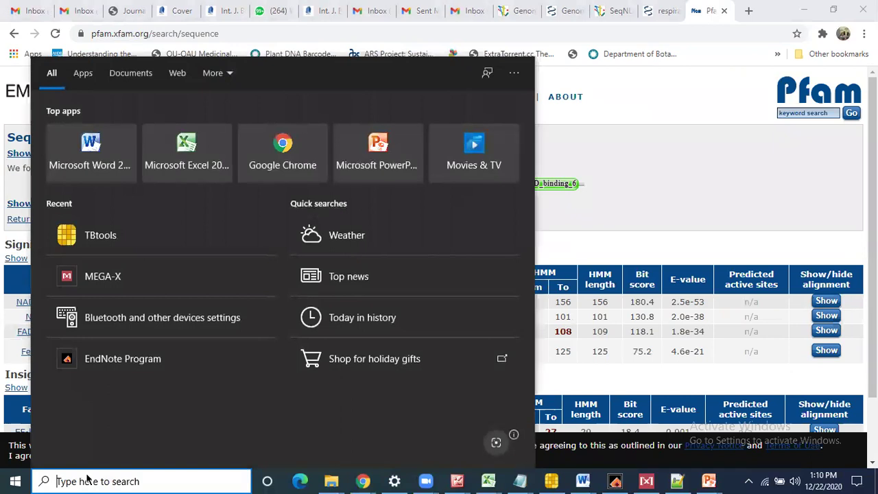
{"action": "type", "text": "ed"}
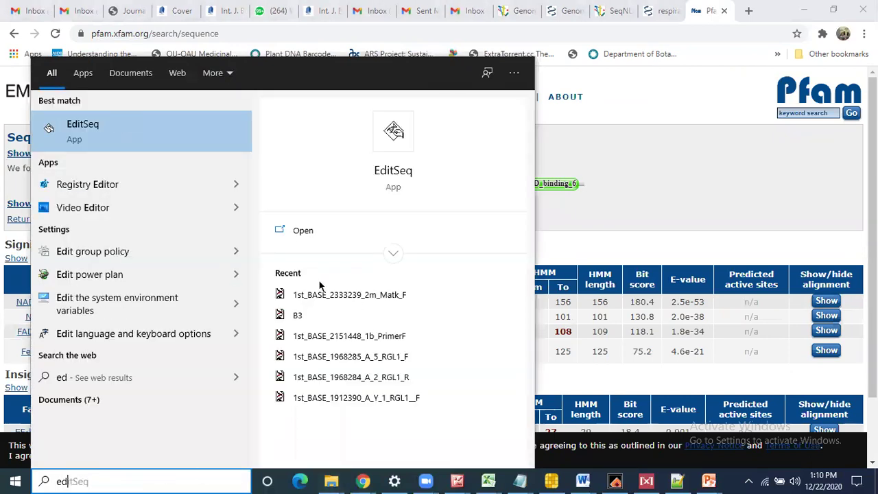
{"action": "left_click", "coordinate": [310, 230]}
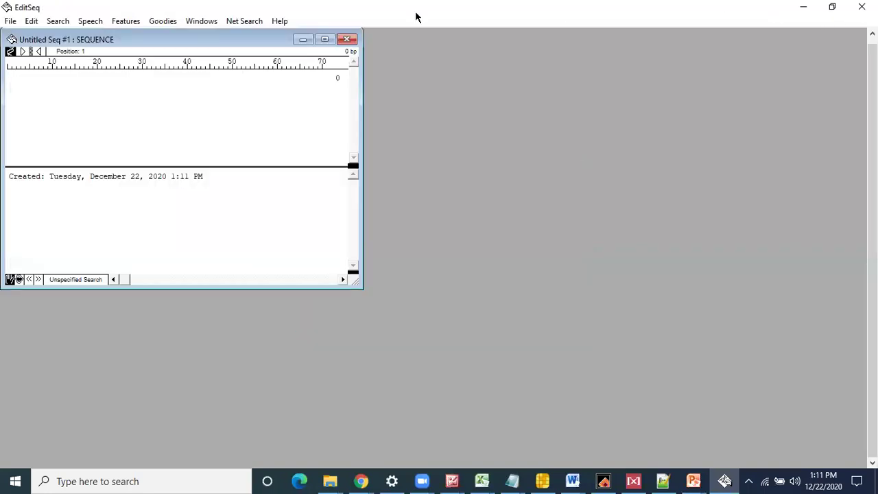
{"action": "key", "text": "ctrl+v"}
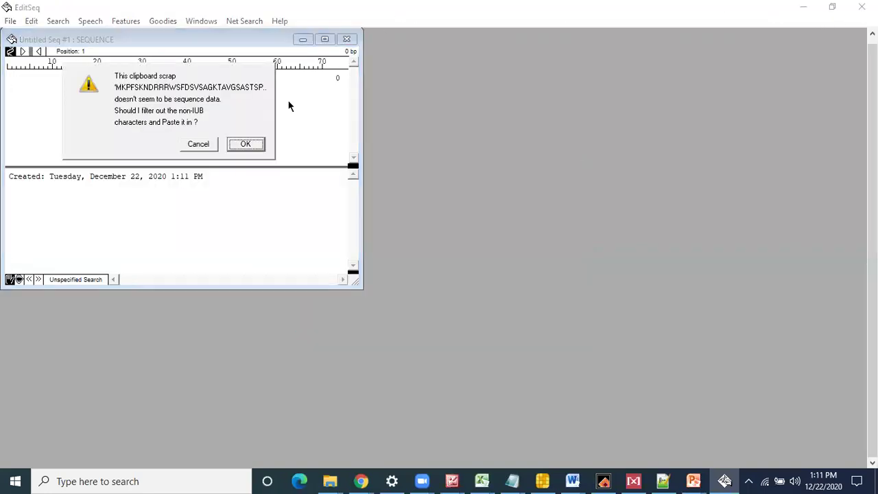
{"action": "left_click", "coordinate": [232, 148]}
{"action": "left_click_drag", "start_coordinate": [355, 153], "coordinate": [358, 64]}
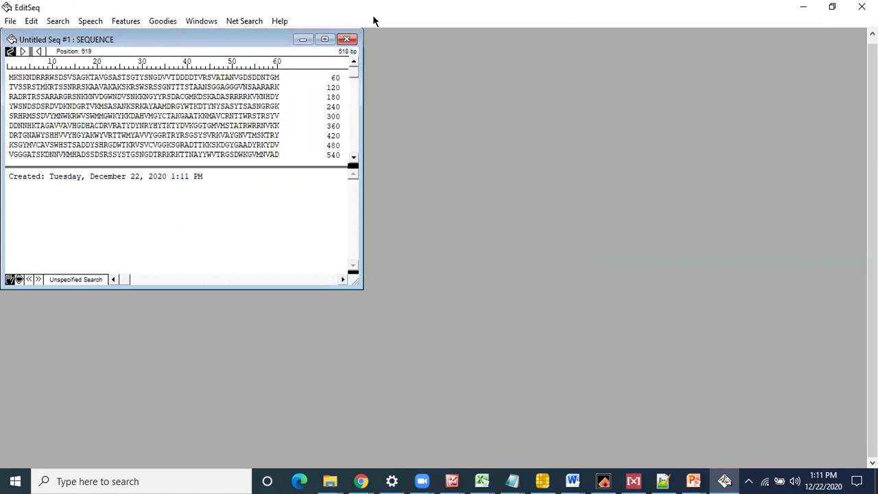
{"action": "left_click", "coordinate": [346, 39]}
{"action": "left_click", "coordinate": [405, 130]}
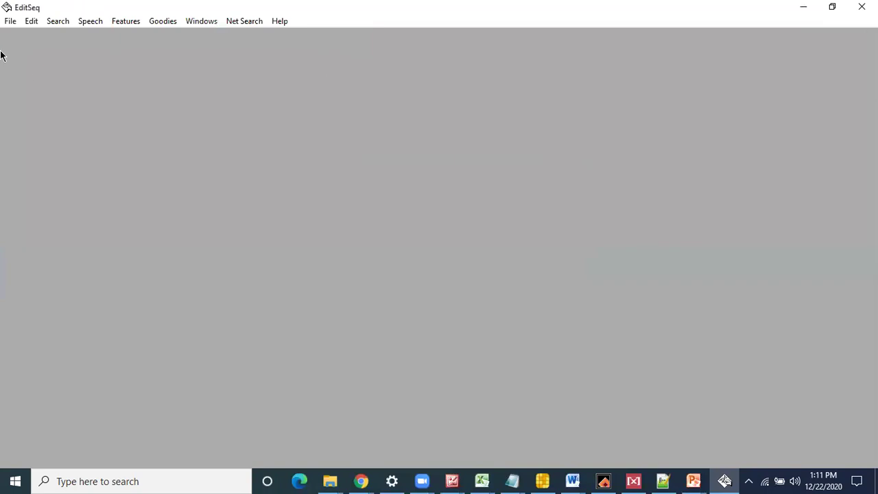
Step: Create a new protein document in EditSeq, paste the copied protein sequence into it and maximise its window
{"action": "left_click", "coordinate": [10, 22]}
{"action": "mouse_move", "coordinate": [47, 35]}
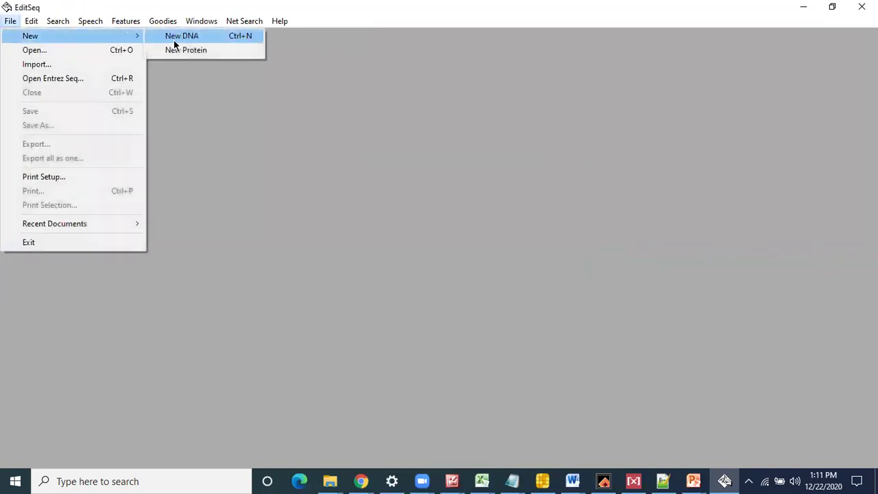
{"action": "left_click", "coordinate": [202, 55]}
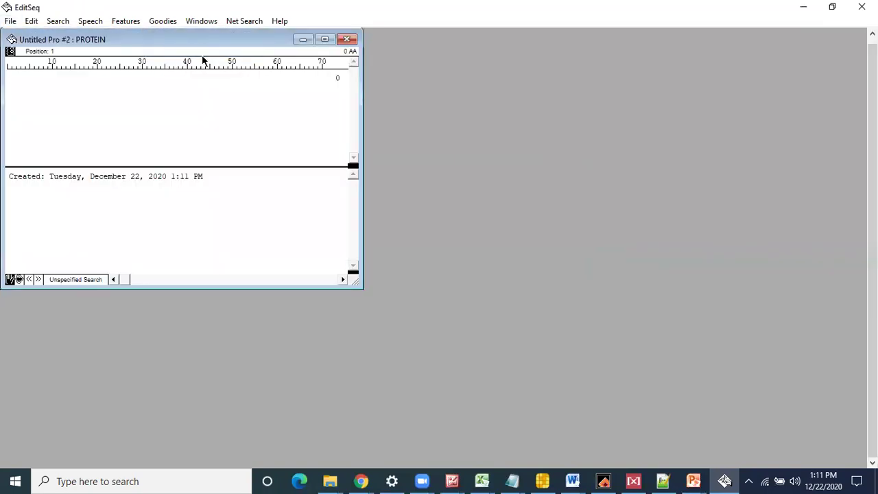
{"action": "key", "text": "ctrl+v"}
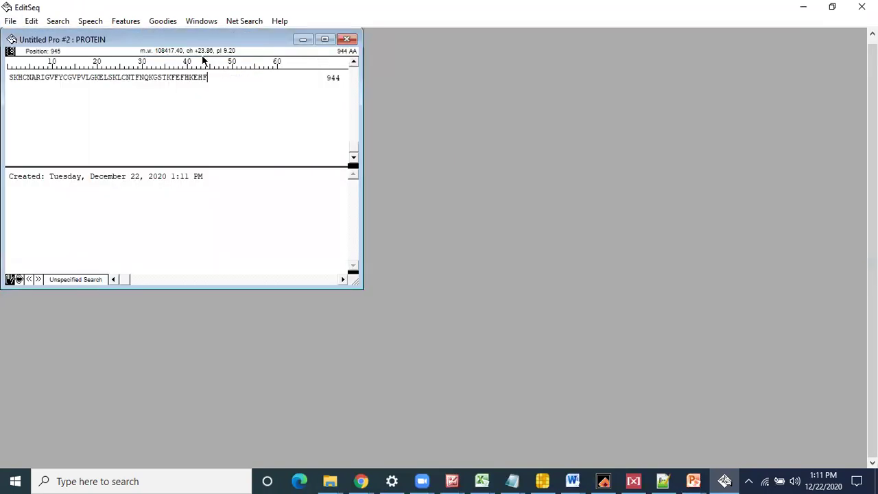
{"action": "left_click", "coordinate": [326, 41]}
{"action": "key", "text": "ctrl+Home"}
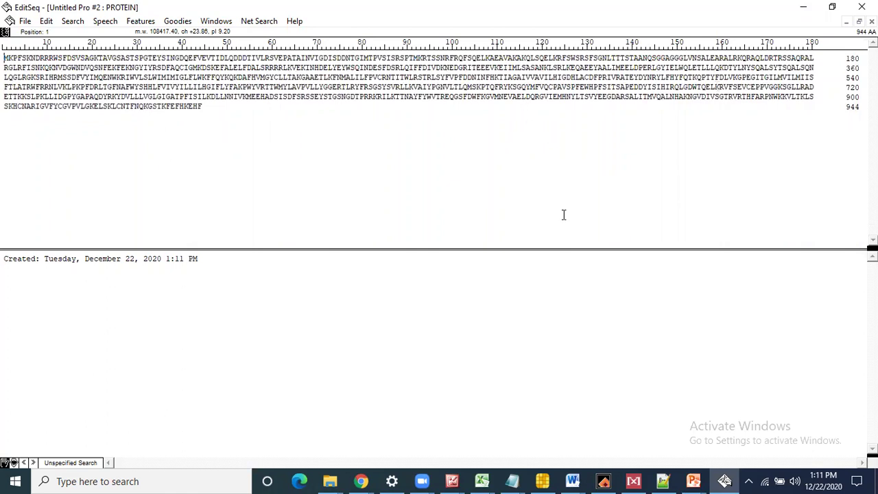
Step: Switch to the Pfam results in Chrome and copy the description "Ferric reductase NAD binding domain" of the NAD_binding_6 match
{"action": "mouse_move", "coordinate": [362, 481]}
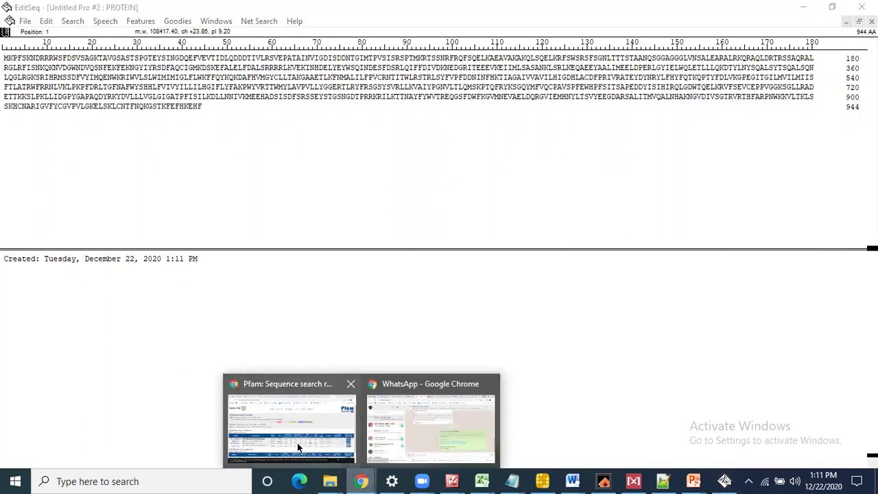
{"action": "left_click", "coordinate": [297, 442]}
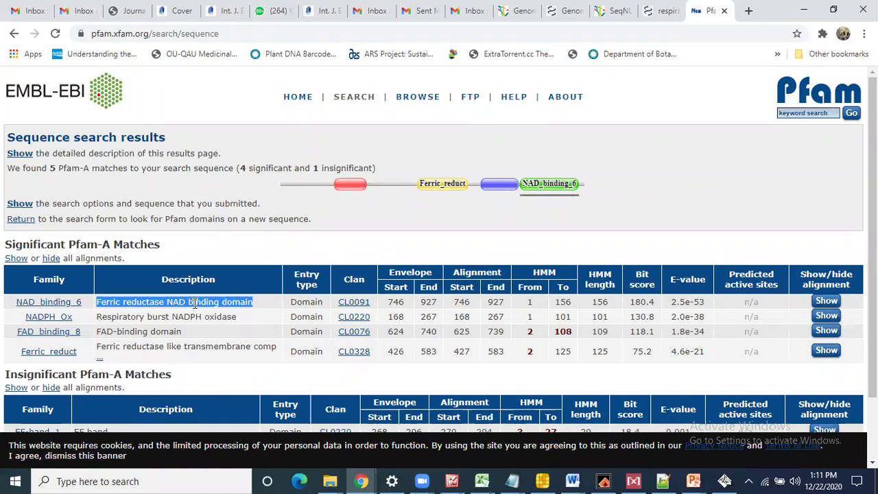
{"action": "left_click", "coordinate": [257, 302]}
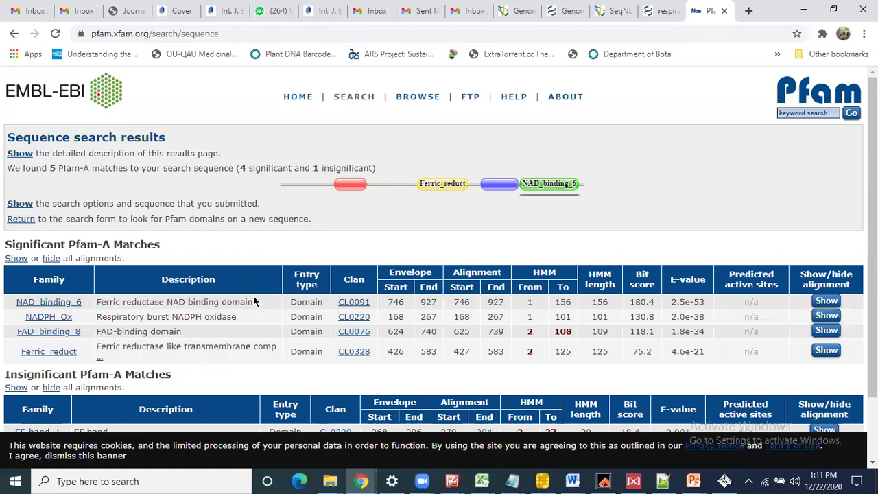
{"action": "left_click_drag", "start_coordinate": [254, 301], "coordinate": [100, 302]}
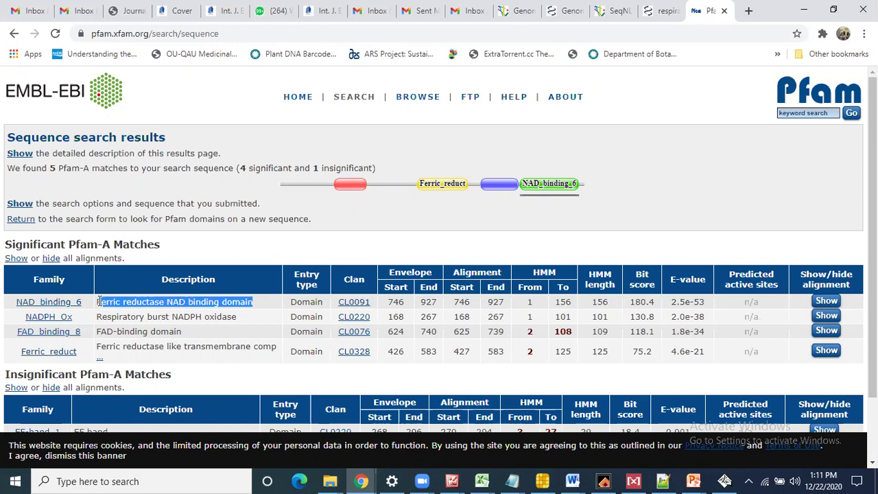
{"action": "left_click", "coordinate": [100, 302]}
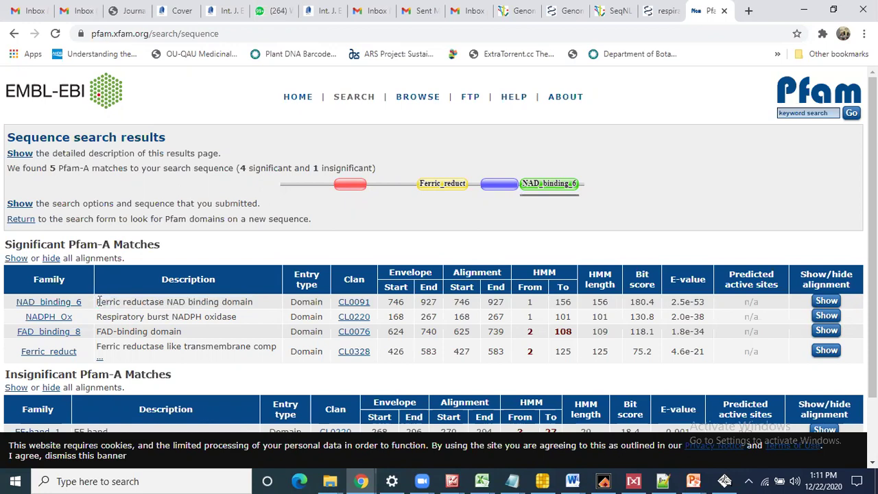
{"action": "mouse_move", "coordinate": [99, 302]}
{"action": "left_mouse_down"}
{"action": "mouse_move", "coordinate": [278, 309]}
{"action": "mouse_move", "coordinate": [95, 303]}
{"action": "left_mouse_up"}
{"action": "key", "text": "ctrl+c"}
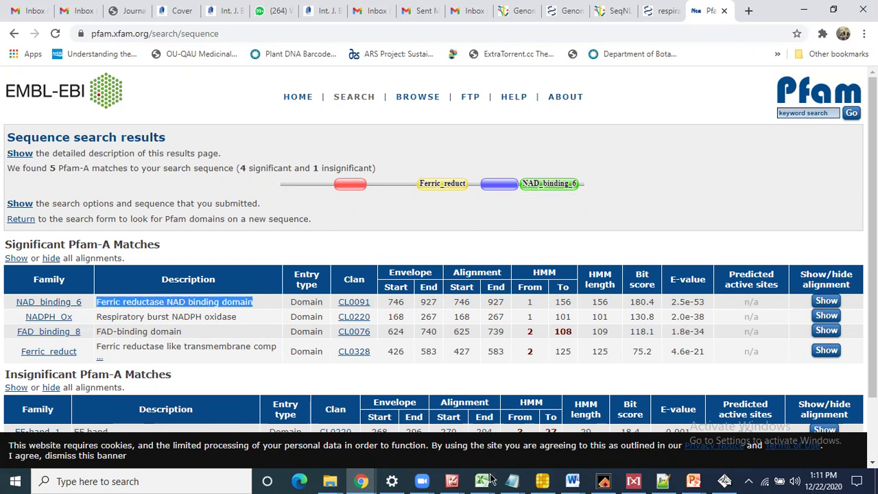
Step: Switch to Notepad++ and create a new file with the FASTA header ">Ferric reductase NAD binding domain"
{"action": "mouse_move", "coordinate": [510, 480]}
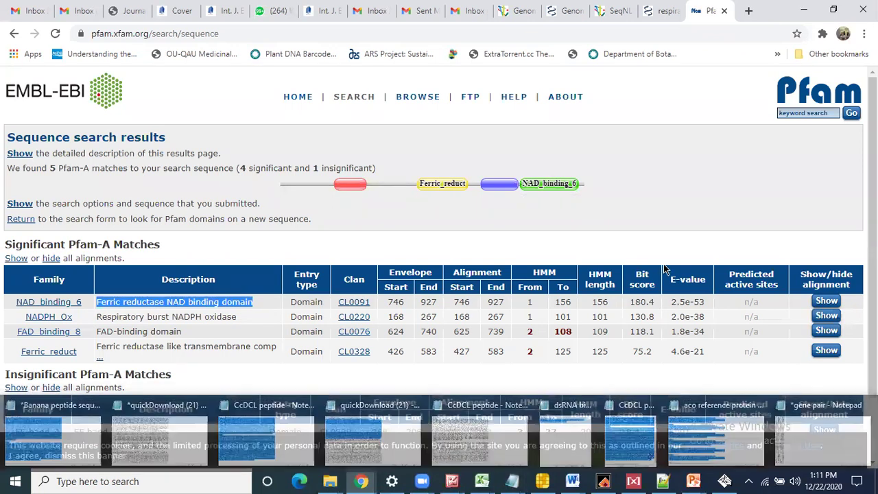
{"action": "left_click", "coordinate": [663, 481]}
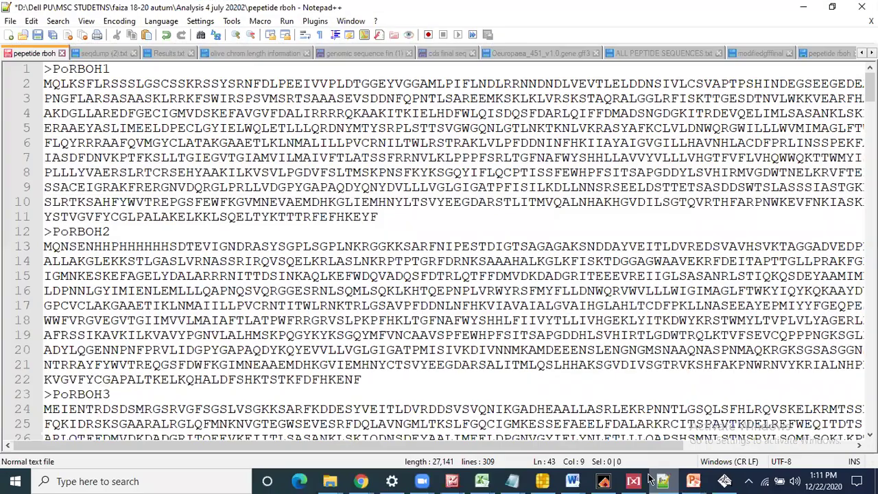
{"action": "left_click", "coordinate": [10, 22]}
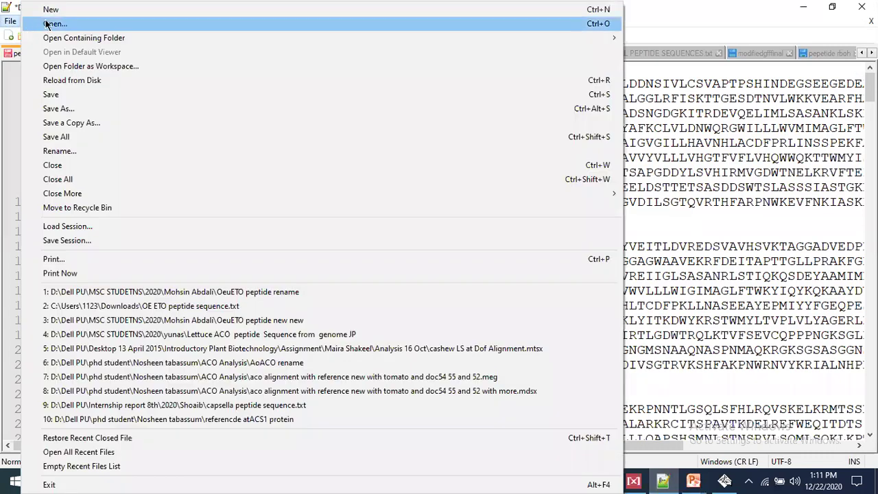
{"action": "left_click", "coordinate": [62, 9]}
{"action": "type", "text": ">"}
{"action": "key", "text": "ctrl+v"}
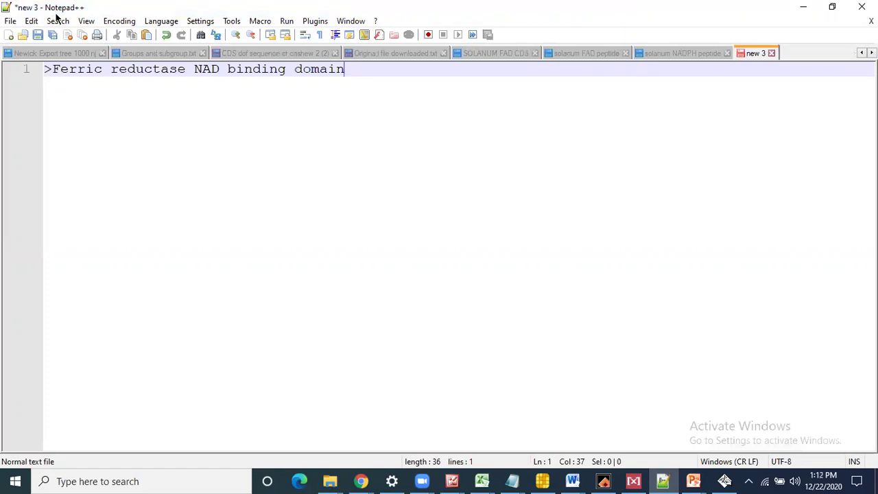
Step: Start a new line below the FASTA header, and check the NAD_binding_6 envelope start and end in the Pfam results
{"action": "key", "text": "Return"}
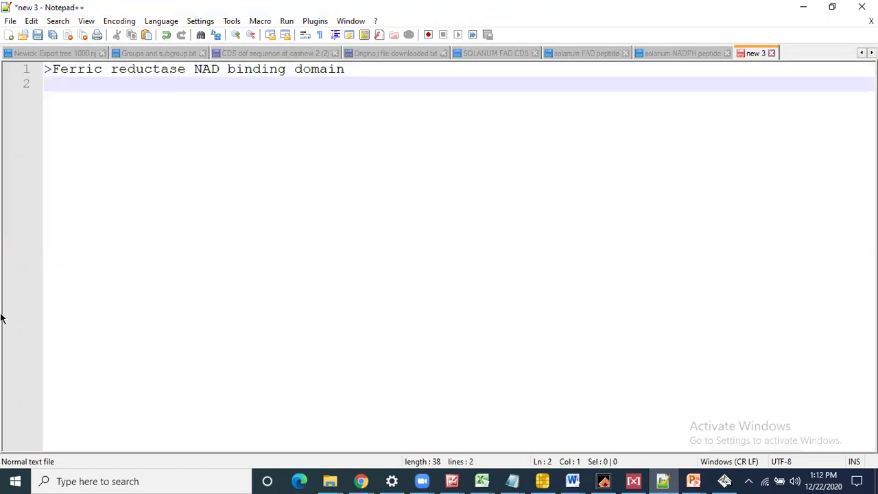
{"action": "left_click", "coordinate": [368, 479]}
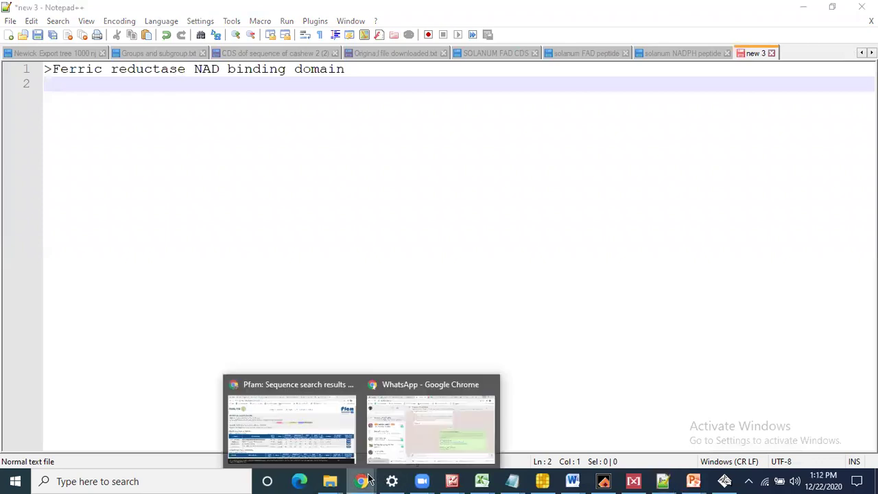
{"action": "left_click", "coordinate": [306, 440]}
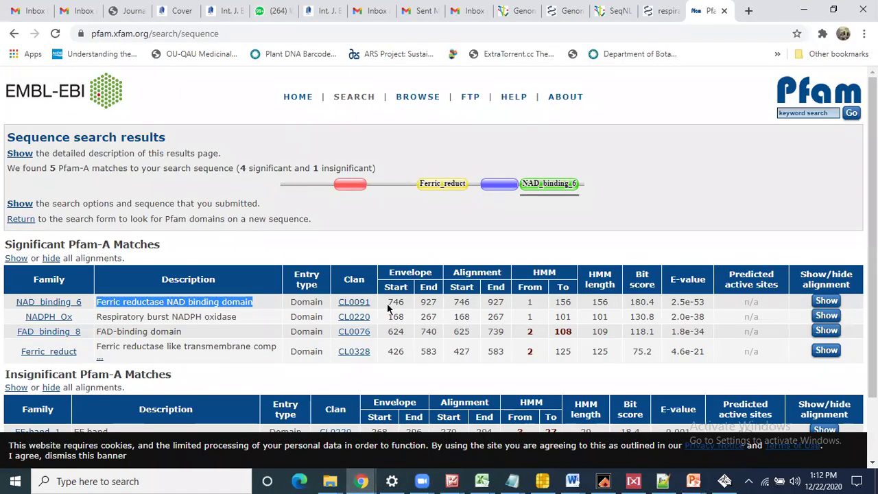
{"action": "left_click_drag", "start_coordinate": [388, 302], "coordinate": [443, 301]}
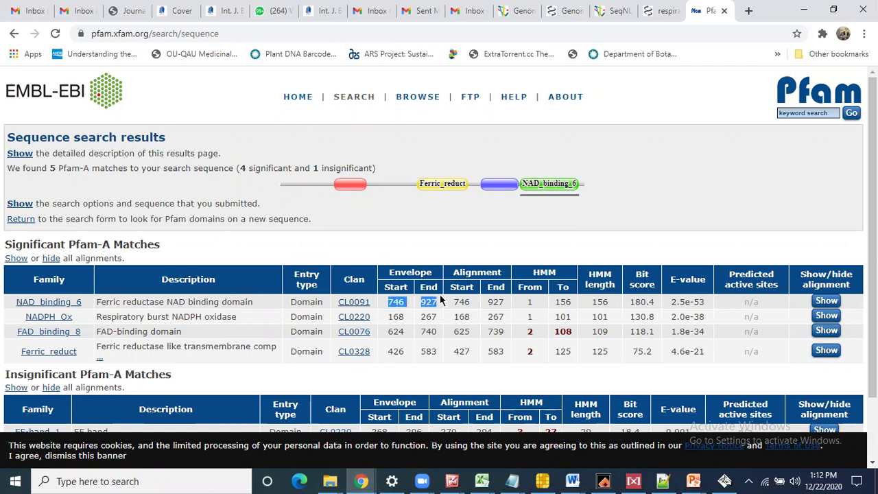
{"action": "left_click", "coordinate": [806, 12]}
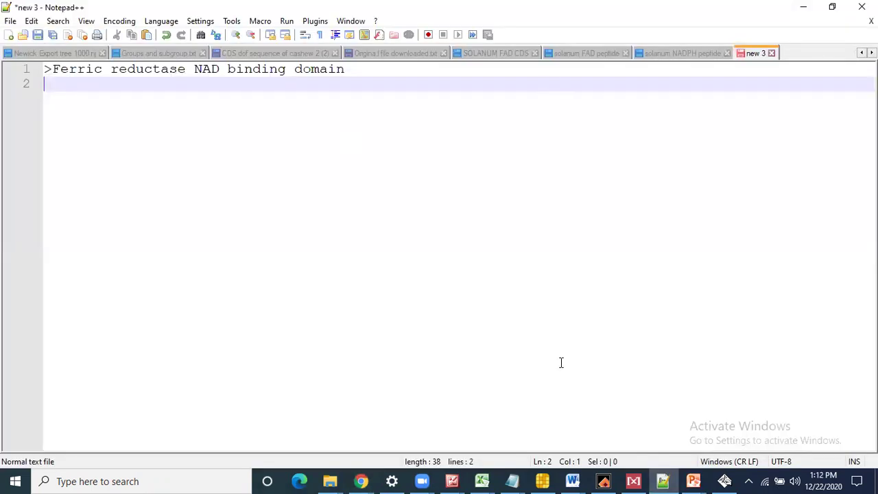
Step: Switch to EditSeq, select residues 746 to 927 of the protein sequence according to the Pfam envelope, and copy them
{"action": "left_click", "coordinate": [724, 480]}
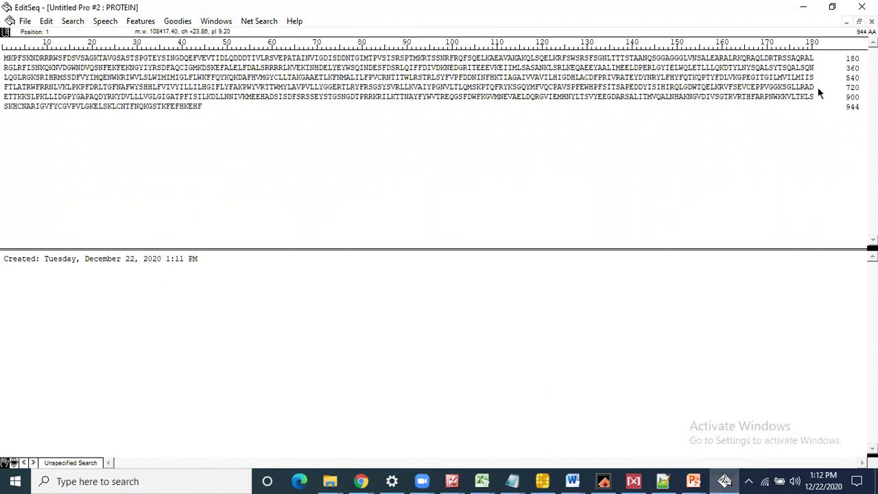
{"action": "left_click", "coordinate": [22, 96]}
{"action": "mouse_move", "coordinate": [377, 479]}
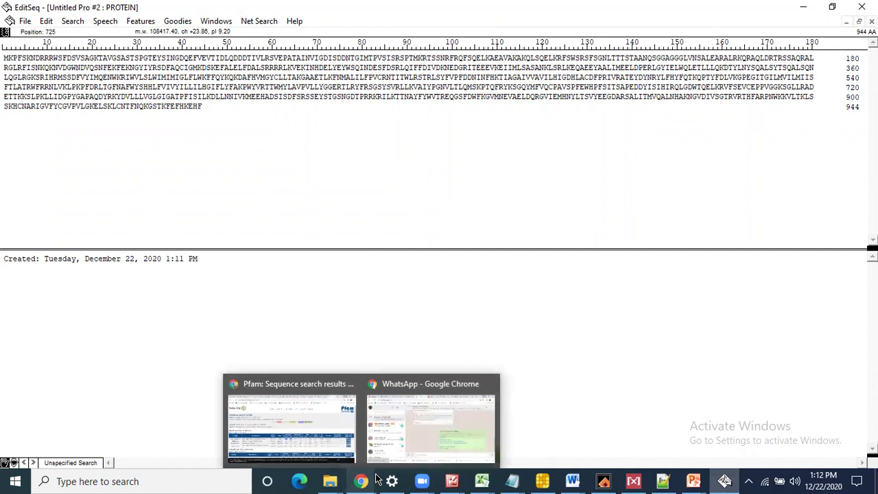
{"action": "left_click", "coordinate": [291, 422]}
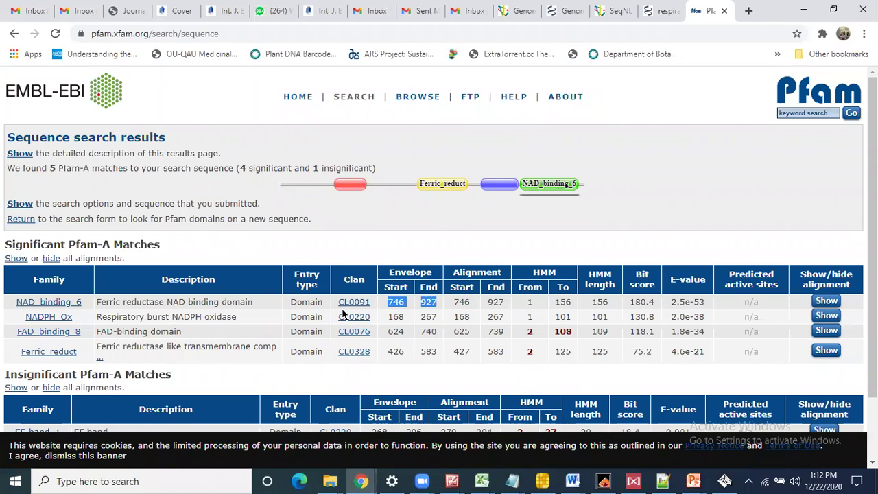
{"action": "left_click", "coordinate": [729, 480]}
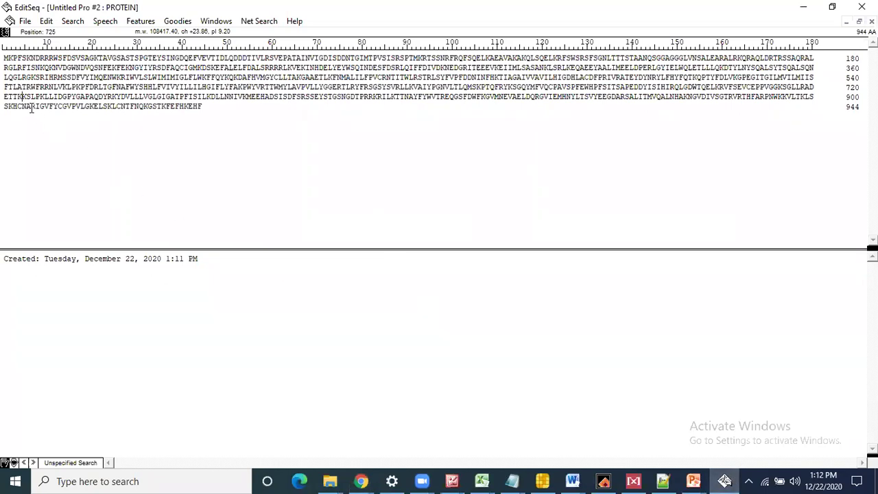
{"action": "left_click", "coordinate": [111, 97]}
{"action": "mouse_move", "coordinate": [118, 96]}
{"action": "left_mouse_down"}
{"action": "mouse_move", "coordinate": [121, 114]}
{"action": "mouse_move", "coordinate": [100, 110]}
{"action": "mouse_move", "coordinate": [177, 104]}
{"action": "mouse_move", "coordinate": [111, 103]}
{"action": "mouse_move", "coordinate": [127, 104]}
{"action": "left_mouse_up"}
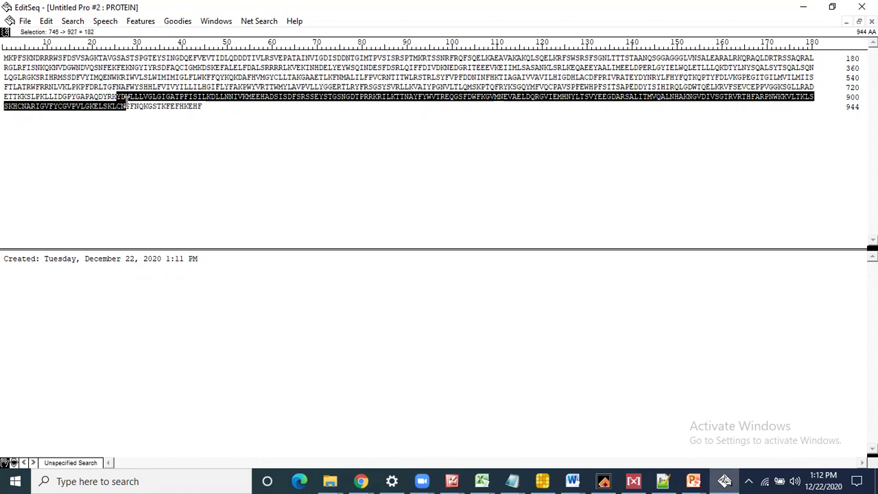
{"action": "right_click", "coordinate": [119, 104]}
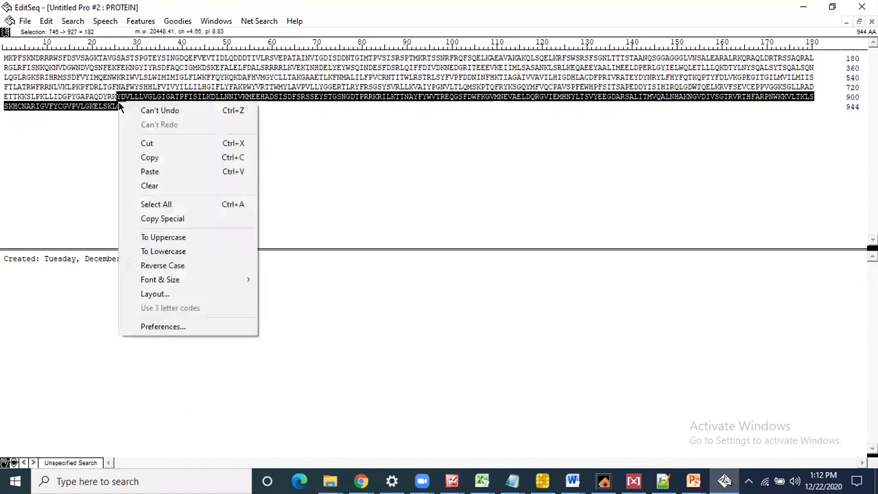
{"action": "left_click", "coordinate": [162, 157]}
Step: Switch to Notepad++ and try to paste the copied domain sequence below the FASTA header
{"action": "left_click", "coordinate": [804, 6]}
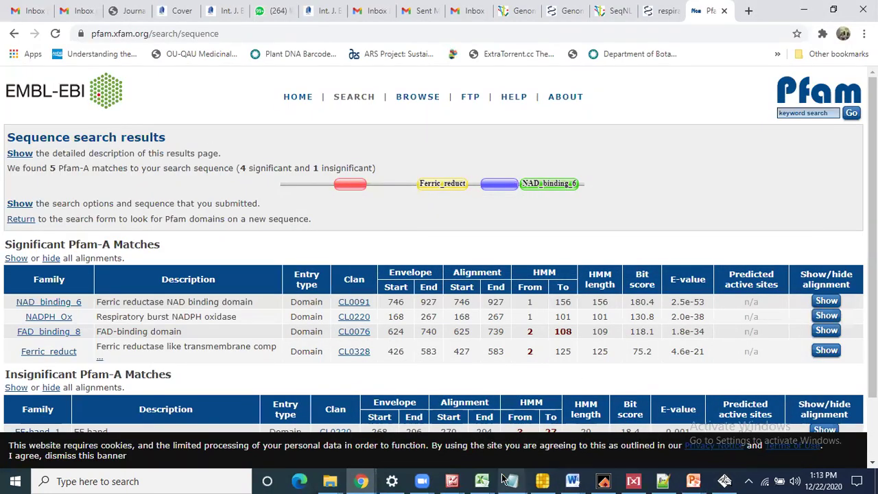
{"action": "left_click", "coordinate": [663, 481]}
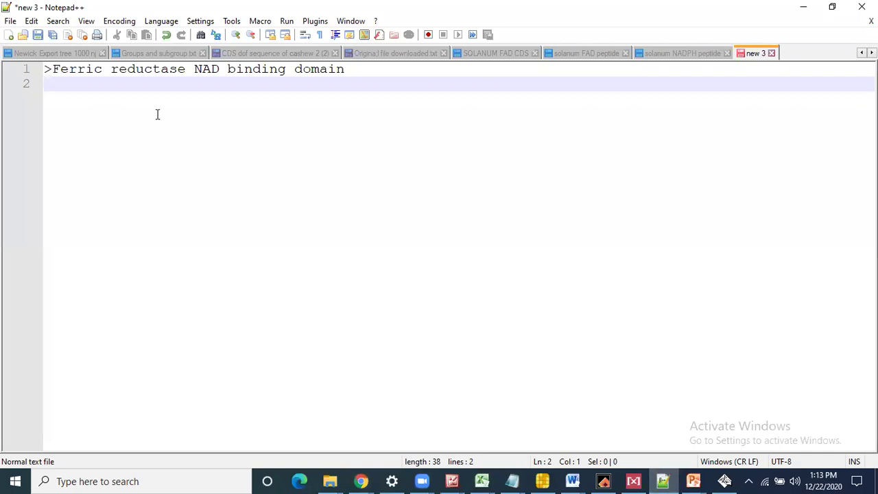
{"action": "right_click", "coordinate": [127, 85]}
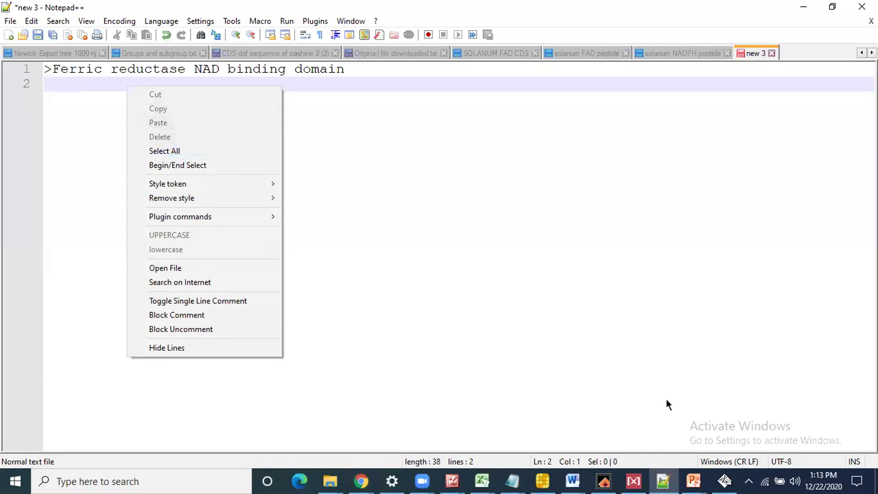
Step: Copy the selected residues 746 to 927 again in EditSeq and paste them below the FASTA header in Notepad++
{"action": "left_click", "coordinate": [725, 481]}
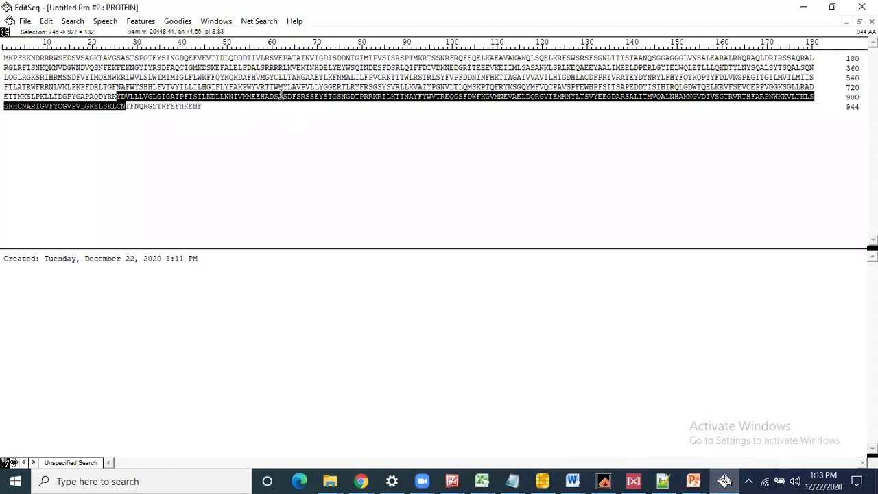
{"action": "right_click", "coordinate": [281, 94]}
{"action": "left_click", "coordinate": [318, 151]}
{"action": "left_click", "coordinate": [806, 6]}
{"action": "key", "text": "ctrl+v"}
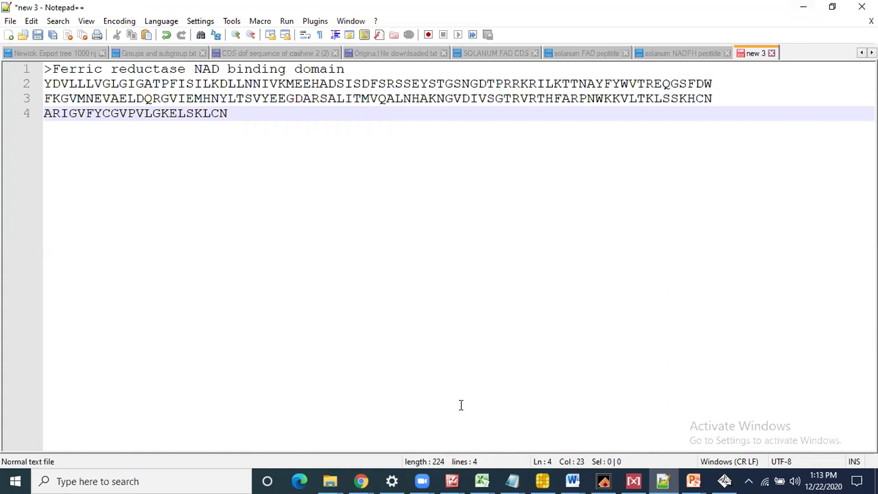
Step: Switch to the grape Rboh article in Chrome and examine which Pfam domains section 4.1 used for gene identification
{"action": "mouse_move", "coordinate": [361, 481]}
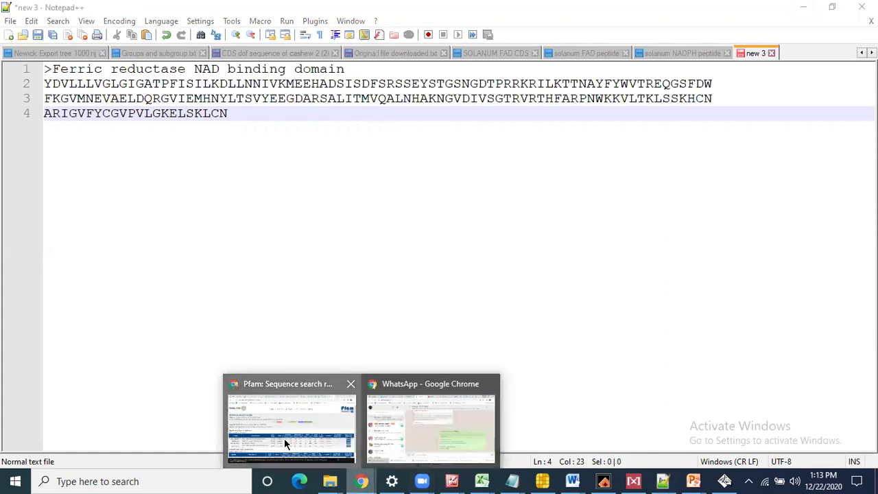
{"action": "left_click", "coordinate": [284, 439]}
{"action": "left_click", "coordinate": [652, 7]}
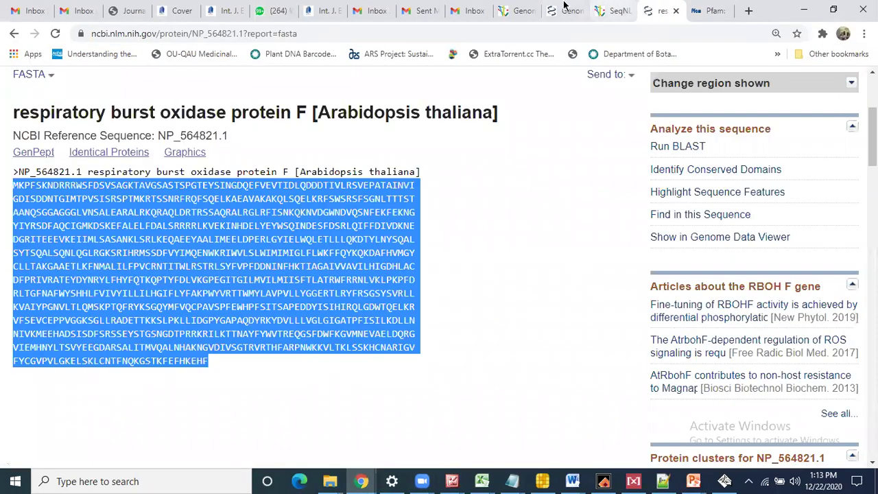
{"action": "left_click", "coordinate": [613, 9]}
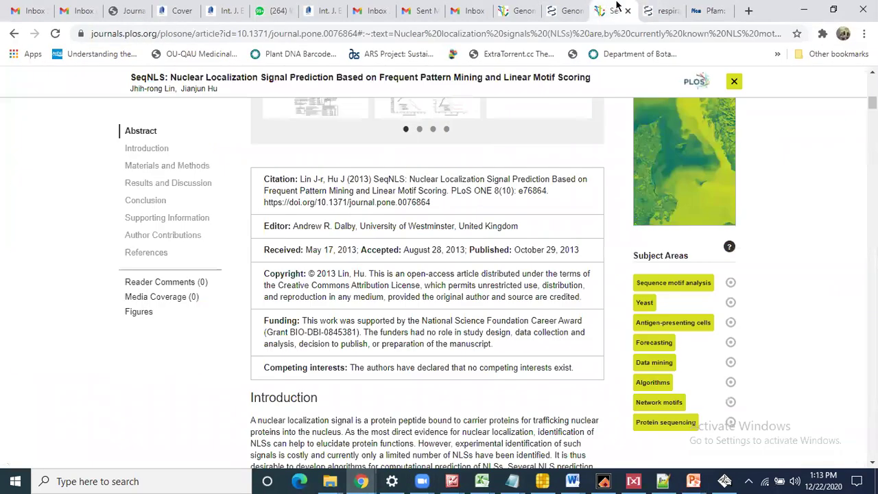
{"action": "left_click", "coordinate": [565, 7]}
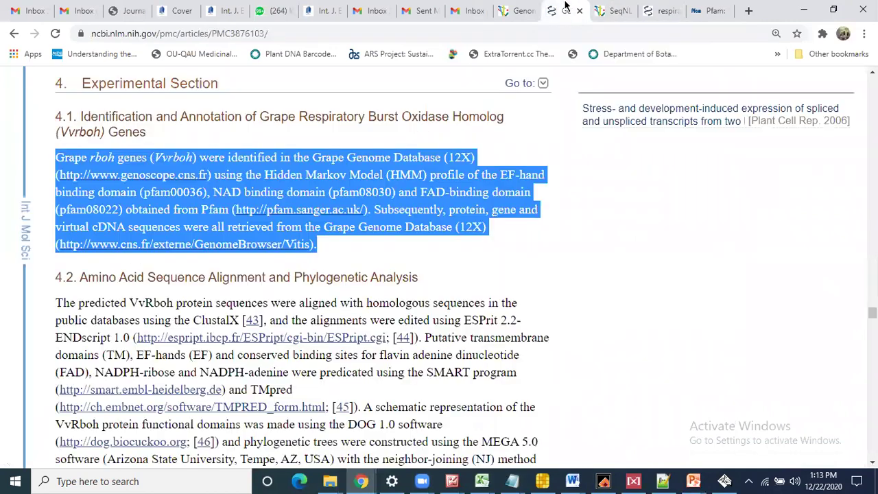
{"action": "left_click", "coordinate": [280, 170]}
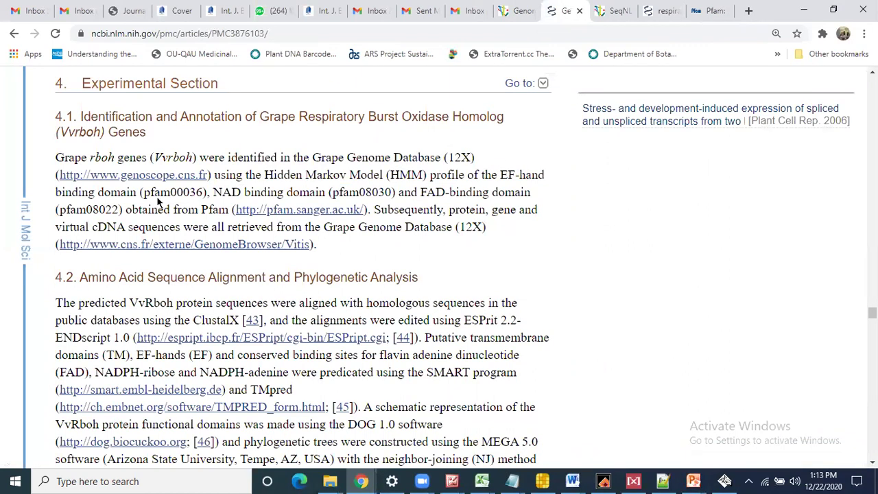
{"action": "left_click_drag", "start_coordinate": [142, 192], "coordinate": [201, 193]}
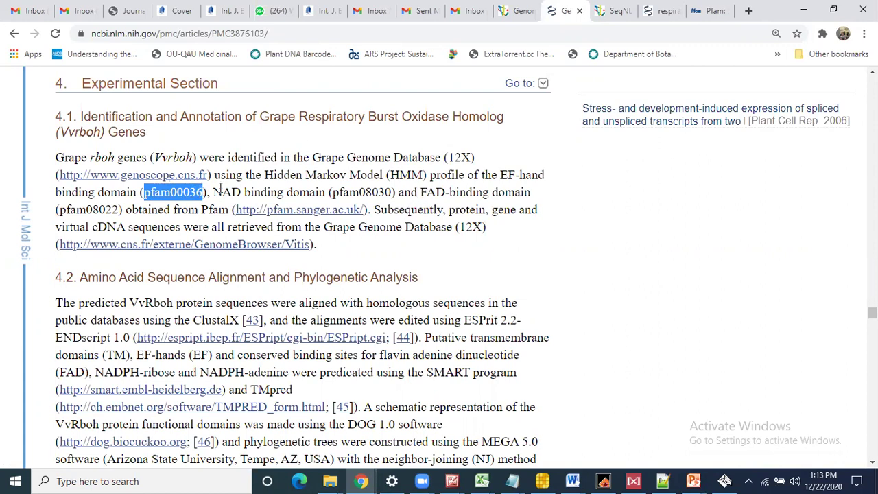
{"action": "left_click_drag", "start_coordinate": [214, 192], "coordinate": [325, 193]}
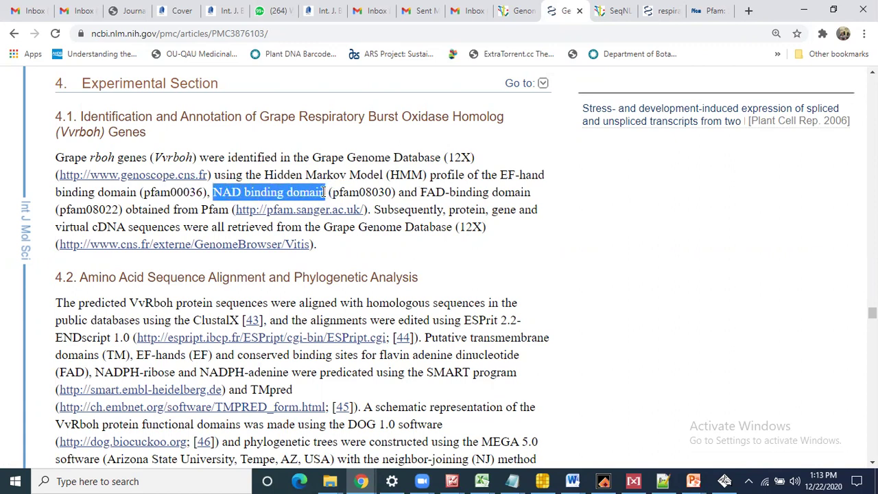
{"action": "left_click_drag", "start_coordinate": [419, 192], "coordinate": [483, 193]}
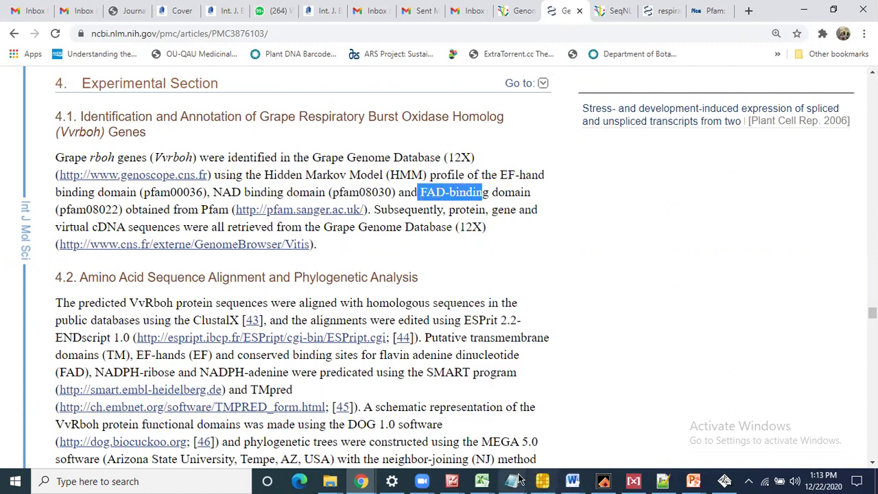
{"action": "left_click", "coordinate": [666, 480]}
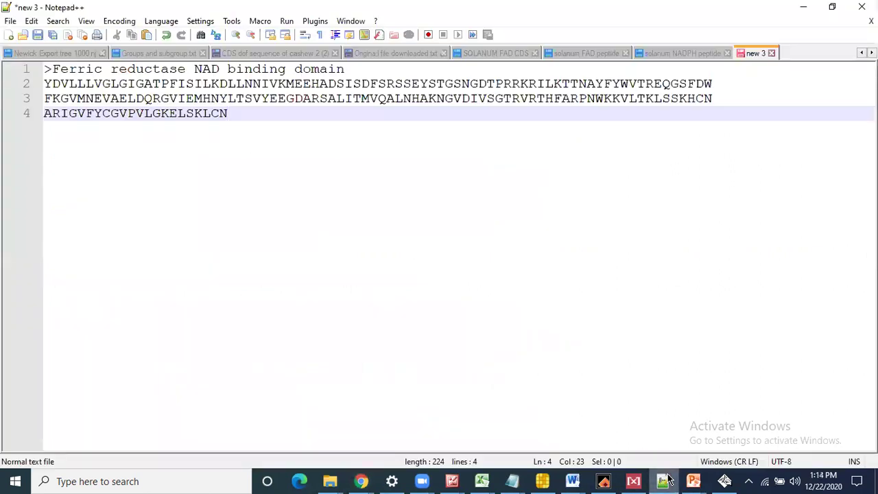
{"action": "left_click", "coordinate": [666, 480]}
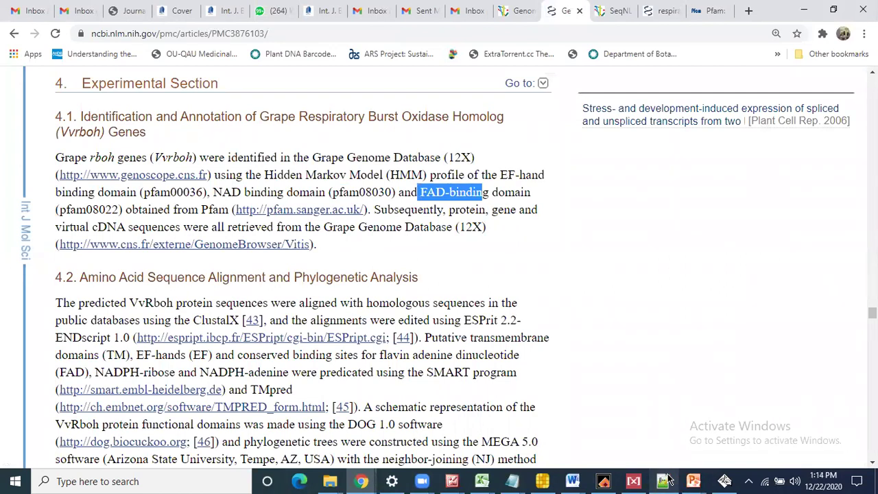
{"action": "left_click", "coordinate": [666, 480]}
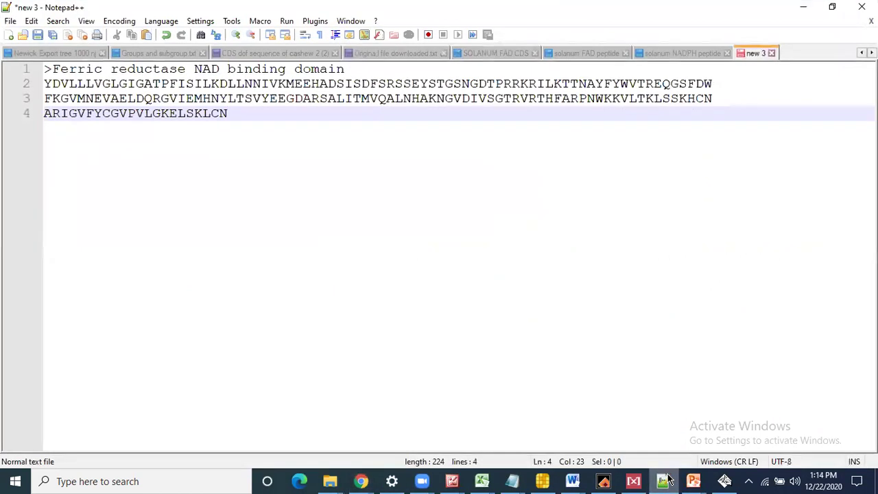
{"action": "left_click", "coordinate": [665, 480]}
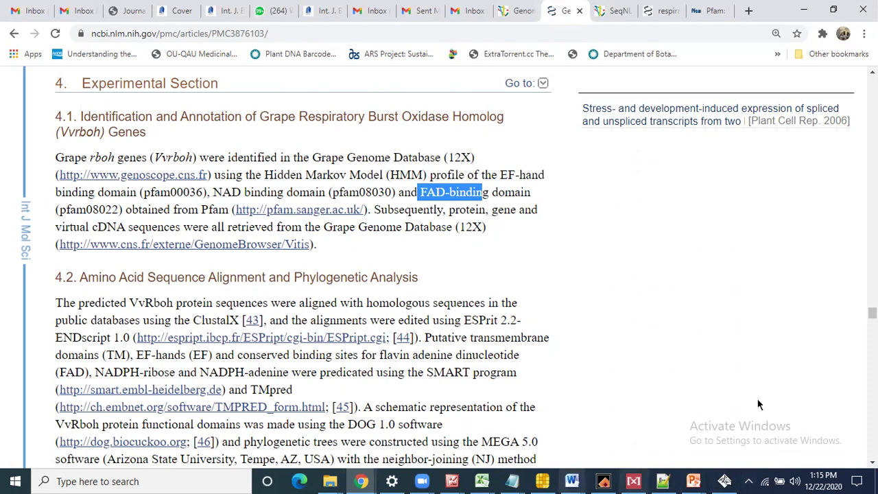
Step: Switch to the Dof MS v1 manuscript in Word and examine its database search and sequence retrieval methods
{"action": "mouse_move", "coordinate": [574, 480]}
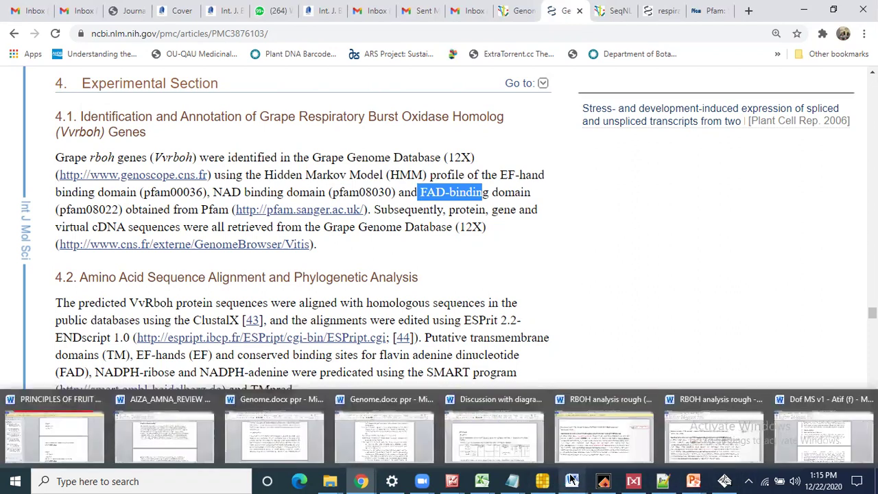
{"action": "left_click", "coordinate": [789, 426]}
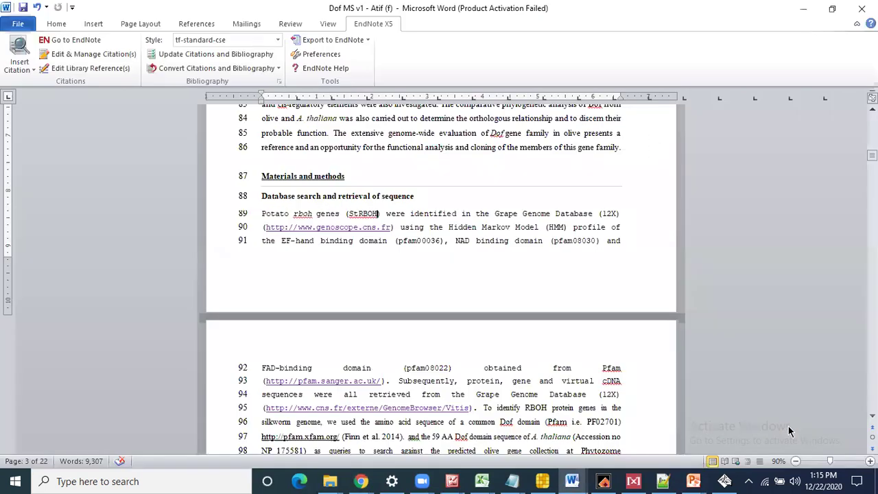
{"action": "scroll", "coordinate": [788, 426], "scroll_direction": "down", "scroll_amount": 6}
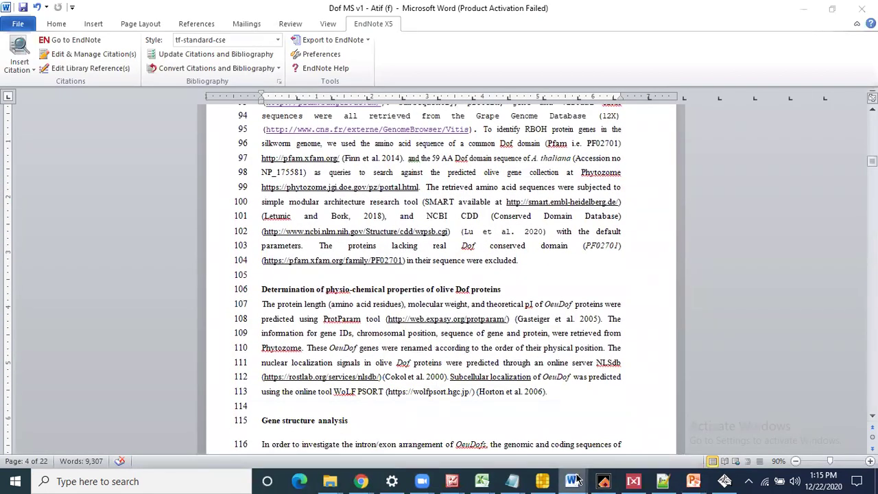
Step: Switch to the "RBOH analysis rough" document and examine its methods for StRBOH gene identification, protein alignment and exon–intron organization
{"action": "mouse_move", "coordinate": [573, 480]}
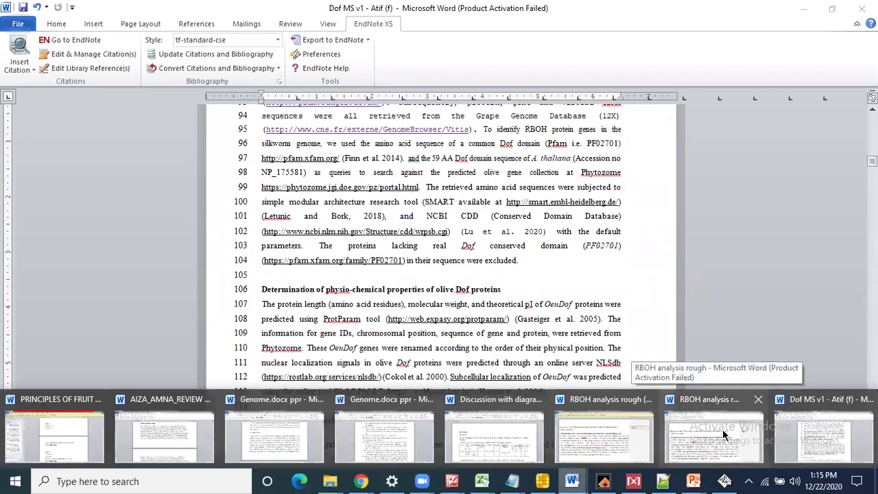
{"action": "left_click", "coordinate": [723, 429]}
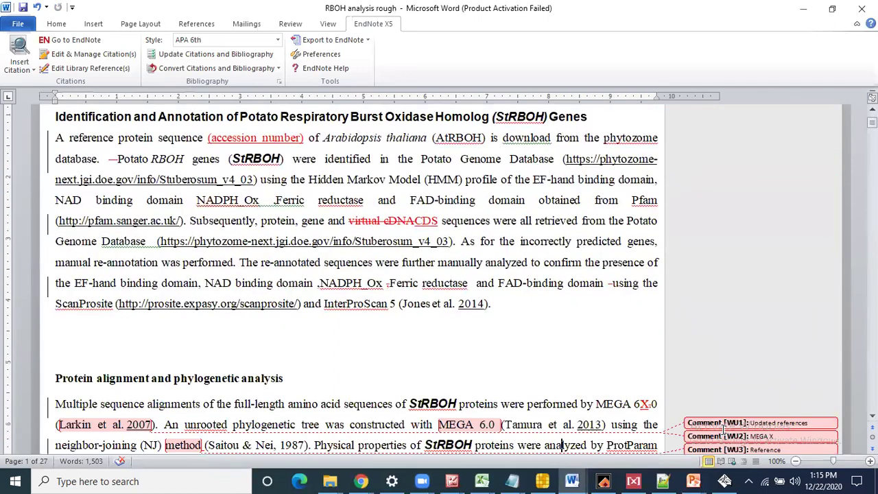
{"action": "scroll", "coordinate": [724, 429], "scroll_direction": "down", "scroll_amount": 3}
{"action": "scroll", "coordinate": [723, 429], "scroll_direction": "down", "scroll_amount": 1}
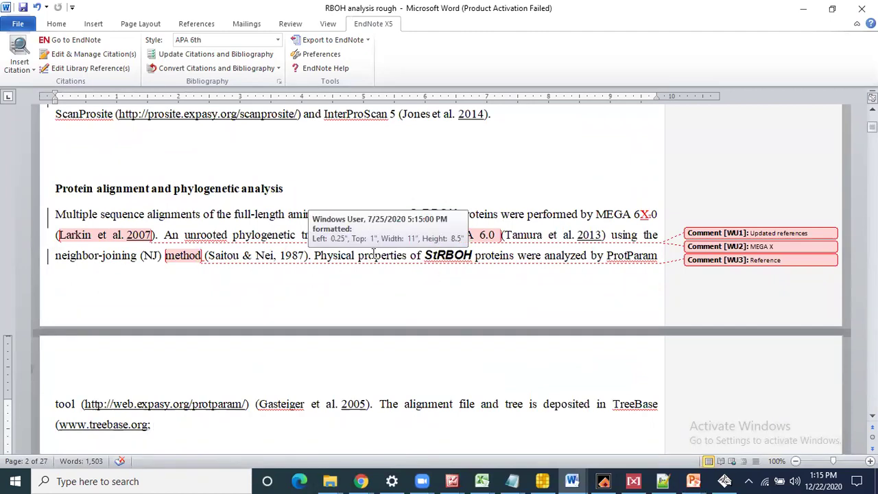
{"action": "scroll", "coordinate": [373, 253], "scroll_direction": "down", "scroll_amount": 3}
{"action": "scroll", "coordinate": [373, 254], "scroll_direction": "down", "scroll_amount": 3}
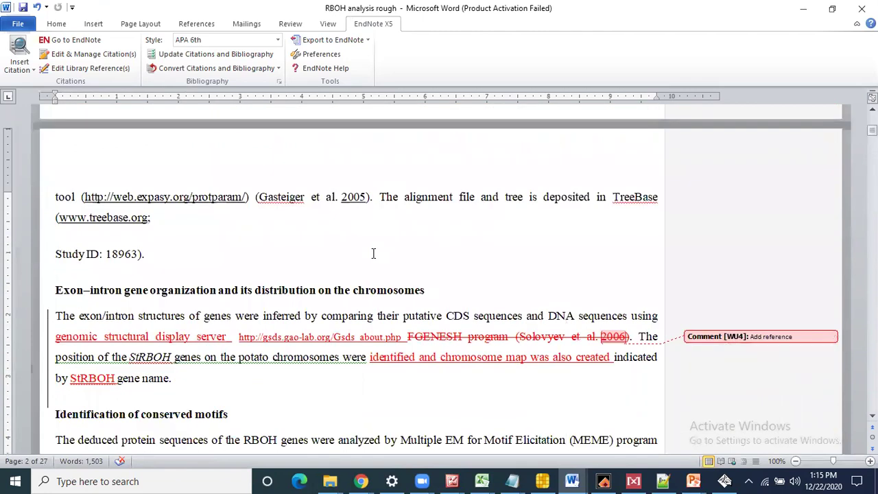
Step: Examine the methods for conserved motifs and for nuclear and subcellular localization, plus the nuclear localization signal table
{"action": "scroll", "coordinate": [373, 254], "scroll_direction": "down", "scroll_amount": 9}
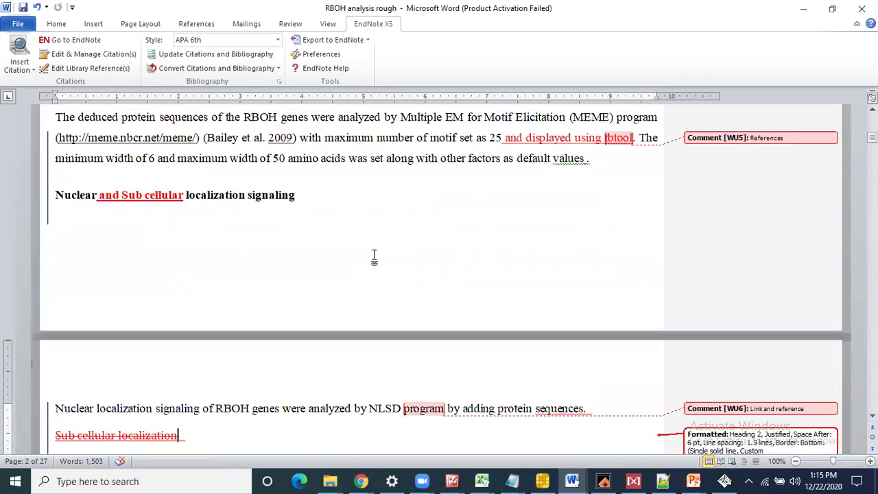
{"action": "scroll", "coordinate": [374, 256], "scroll_direction": "down", "scroll_amount": 7}
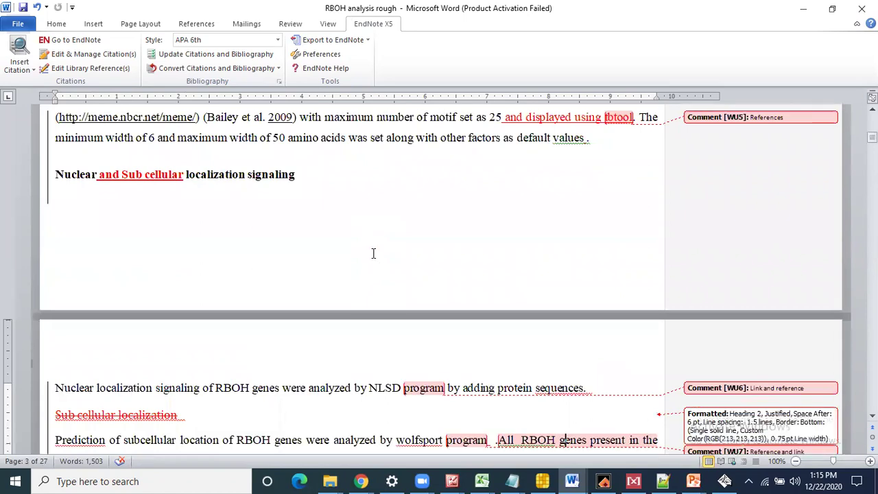
{"action": "scroll", "coordinate": [373, 253], "scroll_direction": "down", "scroll_amount": 2}
{"action": "scroll", "coordinate": [374, 252], "scroll_direction": "up", "scroll_amount": 12}
{"action": "scroll", "coordinate": [374, 250], "scroll_direction": "down", "scroll_amount": 1}
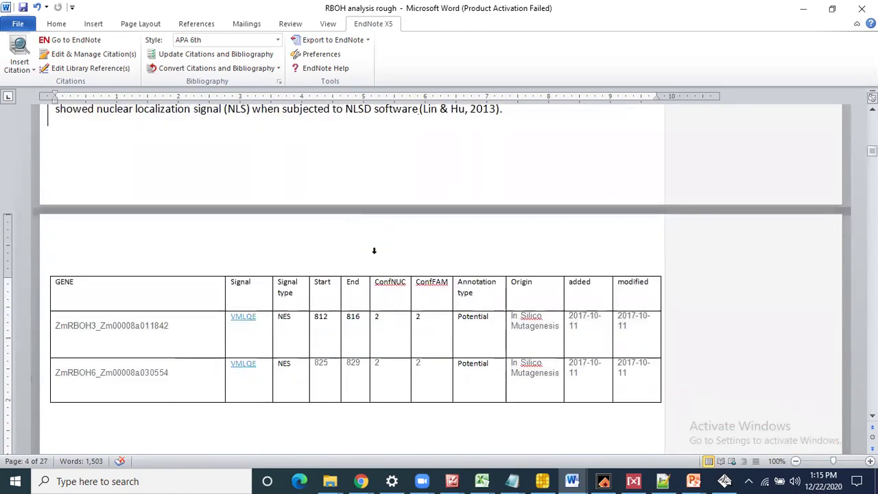
{"action": "key", "text": "Page_Down"}
{"action": "key", "text": "Page_Down"}
{"action": "key", "text": "Page_Down"}
{"action": "key", "text": "Page_Down"}
{"action": "key", "text": "Page_Down"}
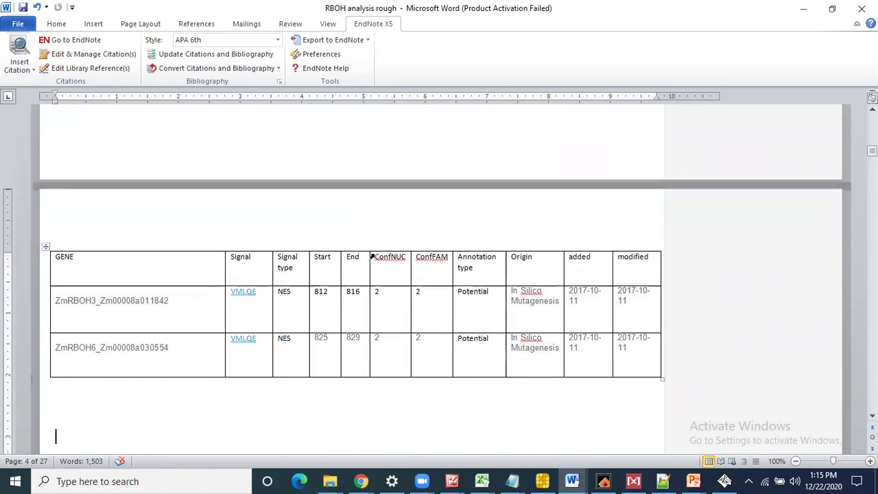
{"action": "key", "text": "Down"}
{"action": "key", "text": "Down"}
{"action": "key", "text": "Down"}
{"action": "key", "text": "Down"}
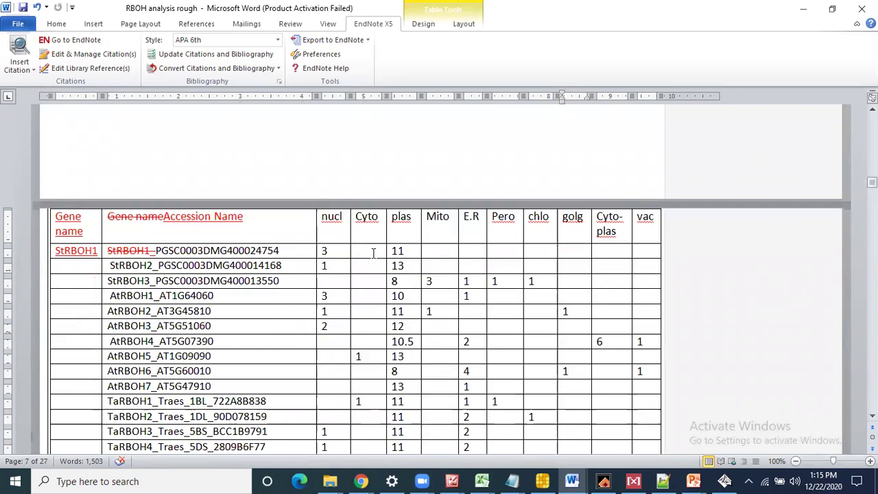
Step: Examine the subcellular localization table for the potato, Arabidopsis, wheat, maize and orange RBOH genes
{"action": "key", "text": "Down"}
{"action": "key", "text": "Down"}
{"action": "key", "text": "Down"}
{"action": "key", "text": "Down"}
{"action": "key", "text": "Down"}
{"action": "key", "text": "Down"}
{"action": "key", "text": "Down"}
{"action": "key", "text": "Down"}
{"action": "key", "text": "Down"}
{"action": "key", "text": "Down"}
{"action": "key", "text": "Down"}
{"action": "key", "text": "Down"}
{"action": "key", "text": "Down"}
{"action": "key", "text": "Down"}
{"action": "key", "text": "Down"}
{"action": "key", "text": "Down"}
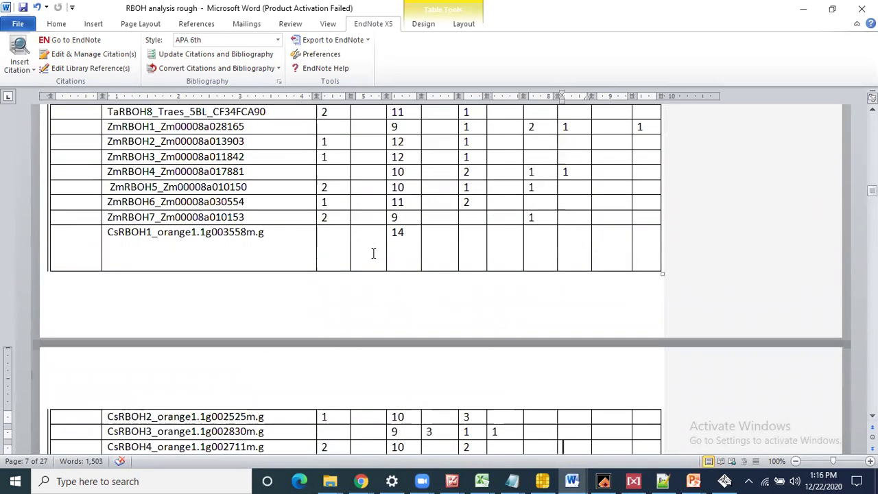
{"action": "key", "text": "Down"}
{"action": "key", "text": "Down"}
{"action": "key", "text": "Down"}
{"action": "key", "text": "Down"}
{"action": "key", "text": "Down"}
{"action": "key", "text": "Down"}
{"action": "key", "text": "Down"}
{"action": "key", "text": "Down"}
{"action": "key", "text": "Down"}
{"action": "key", "text": "Up"}
{"action": "key", "text": "Up"}
{"action": "key", "text": "Up"}
{"action": "key", "text": "Up"}
{"action": "key", "text": "Up"}
{"action": "key", "text": "Up"}
{"action": "key", "text": "Up"}
{"action": "key", "text": "Up"}
{"action": "key", "text": "Up"}
{"action": "key", "text": "Up"}
{"action": "key", "text": "Up"}
{"action": "key", "text": "Up"}
{"action": "key", "text": "Up"}
{"action": "key", "text": "Up"}
{"action": "key", "text": "Up"}
{"action": "key", "text": "Up"}
{"action": "key", "text": "Up"}
{"action": "key", "text": "Up"}
{"action": "key", "text": "Up"}
{"action": "key", "text": "Up"}
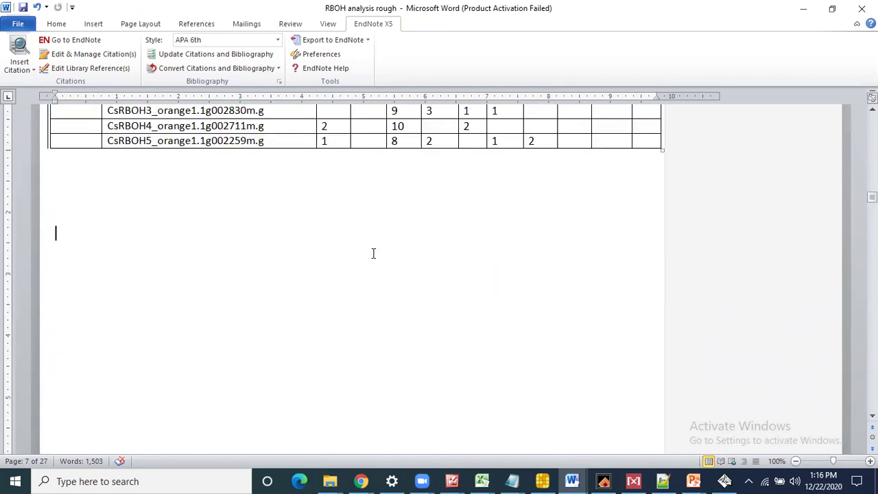
{"action": "key", "text": "Up"}
{"action": "key", "text": "Up"}
{"action": "key", "text": "Up"}
{"action": "key", "text": "Up"}
{"action": "key", "text": "Up"}
{"action": "key", "text": "Up"}
{"action": "key", "text": "Up"}
{"action": "key", "text": "Up"}
{"action": "key", "text": "Up"}
{"action": "key", "text": "Up"}
{"action": "key", "text": "Up"}
{"action": "key", "text": "Up"}
{"action": "key", "text": "Up"}
{"action": "key", "text": "Up"}
{"action": "key", "text": "Up"}
{"action": "key", "text": "Up"}
{"action": "key", "text": "Up"}
{"action": "key", "text": "Up"}
{"action": "key", "text": "Up"}
{"action": "key", "text": "Up"}
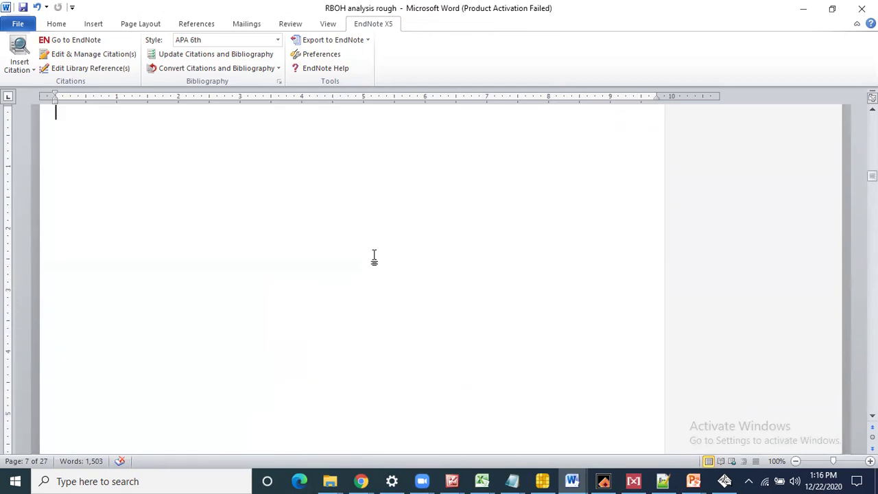
Step: Move the name StRBOH2 from the Accession Name column into the Gene name cell of the same row
{"action": "scroll", "coordinate": [374, 258], "scroll_direction": "down", "scroll_amount": 5}
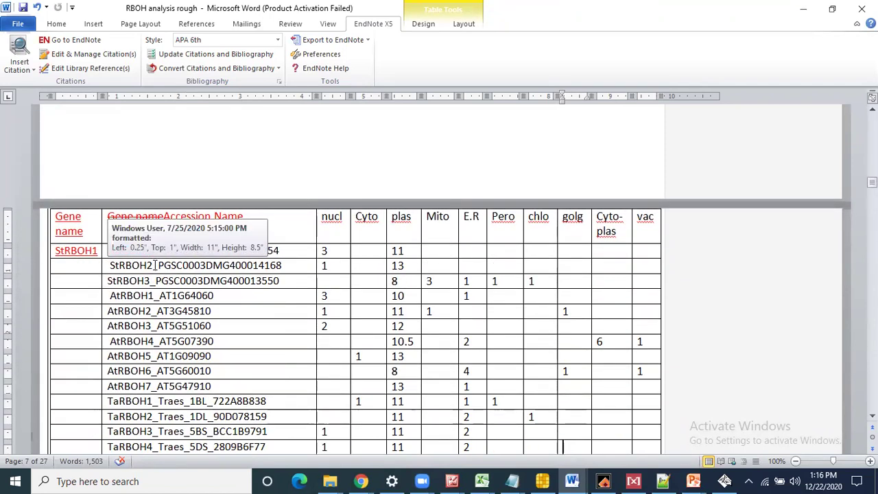
{"action": "left_click_drag", "start_coordinate": [152, 266], "coordinate": [114, 269]}
{"action": "right_click", "coordinate": [113, 269]}
{"action": "left_click", "coordinate": [137, 274]}
{"action": "left_click", "coordinate": [90, 269]}
{"action": "key", "text": "ctrl+v"}
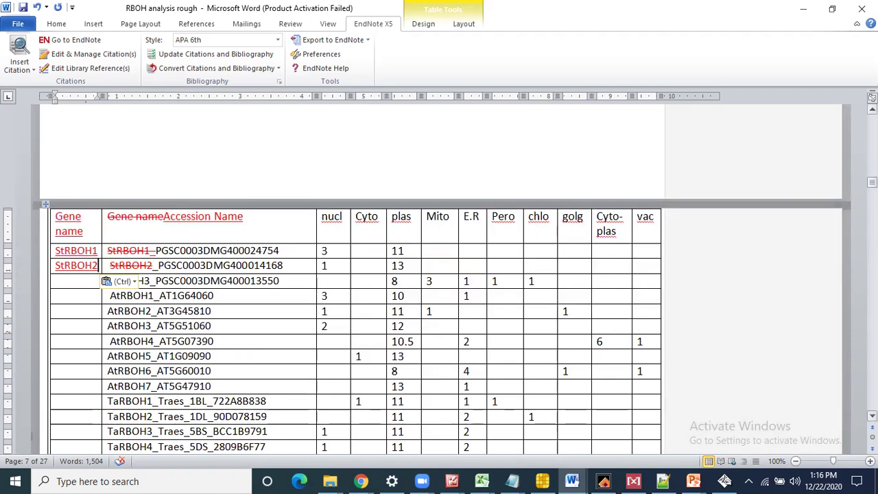
Step: Examine the StRBOH1 row of Table 1, covering its gene ID, transcription name, location, chromosome number and orientation
{"action": "left_click_drag", "start_coordinate": [872, 183], "coordinate": [872, 210]}
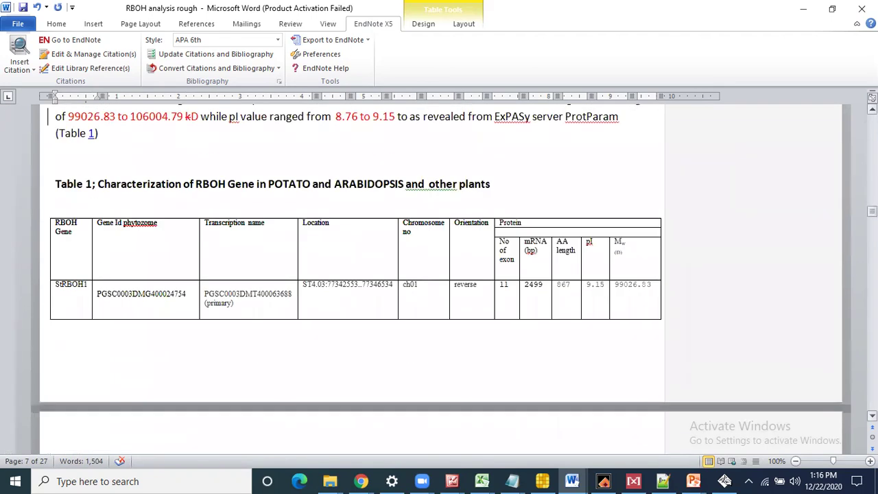
{"action": "left_click", "coordinate": [123, 294]}
{"action": "key", "text": "ctrl+v"}
{"action": "left_click", "coordinate": [219, 302]}
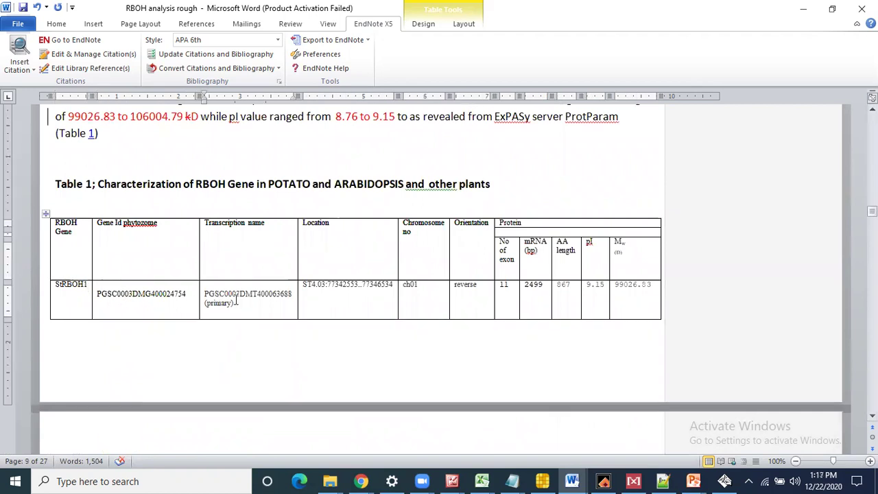
{"action": "left_click", "coordinate": [335, 285]}
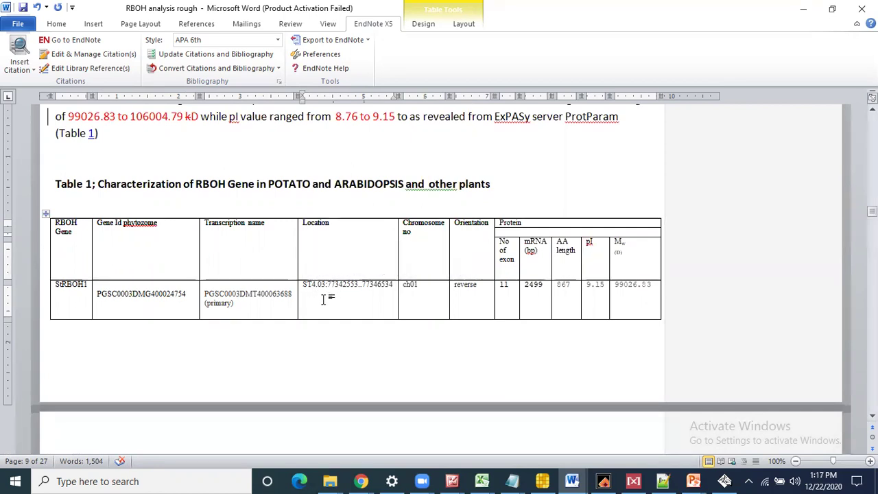
{"action": "left_click", "coordinate": [317, 293]}
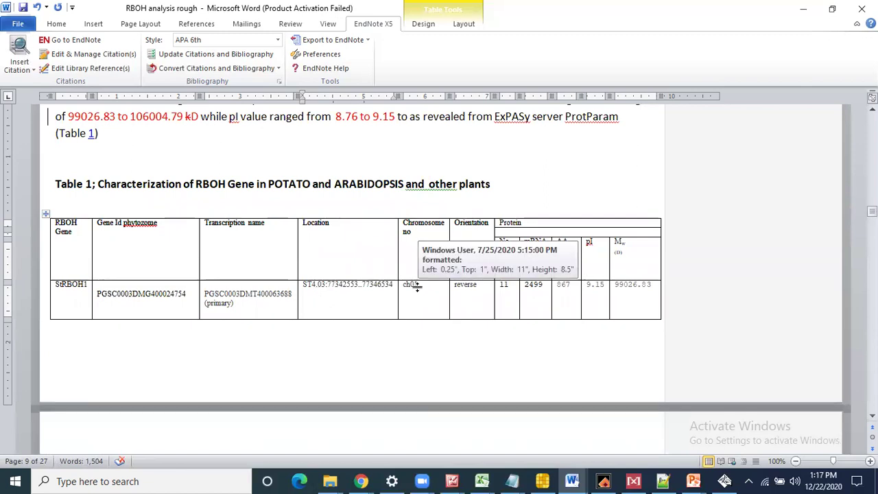
{"action": "left_click", "coordinate": [327, 285]}
{"action": "key", "text": "ctrl+v"}
{"action": "left_click", "coordinate": [327, 284]}
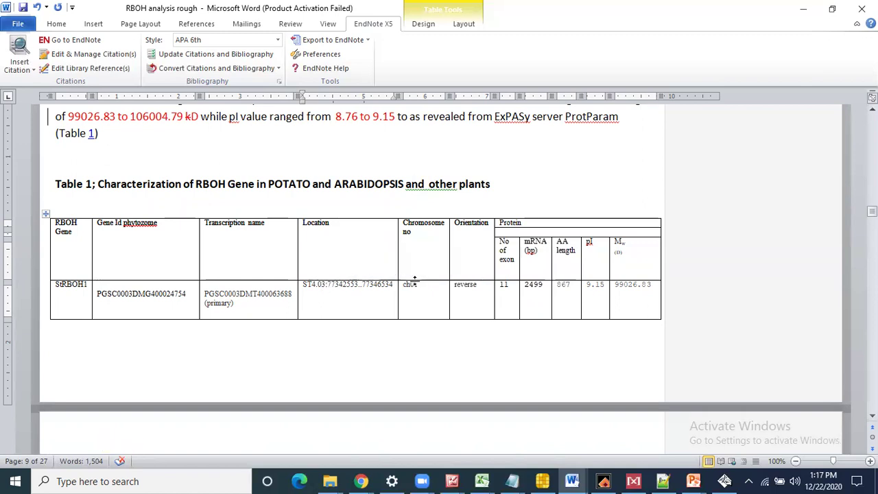
{"action": "key", "text": "ctrl+v"}
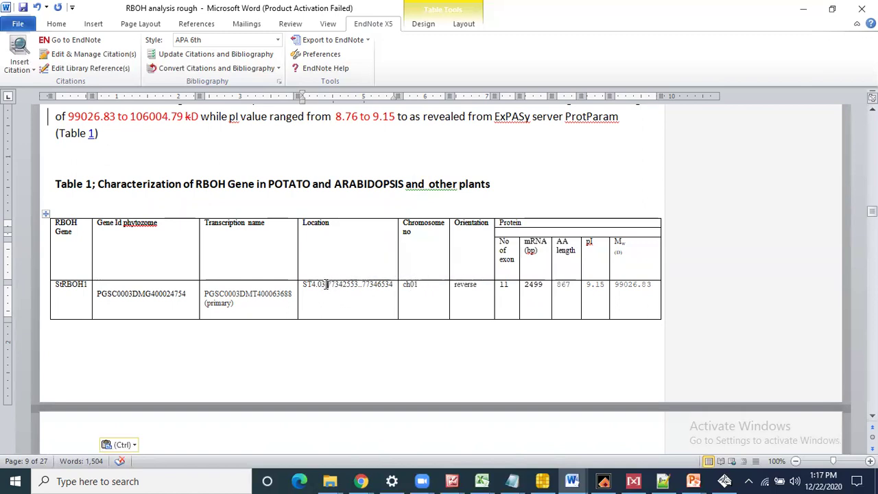
{"action": "left_click_drag", "start_coordinate": [326, 284], "coordinate": [382, 290]}
{"action": "key", "text": "ctrl+v"}
{"action": "left_click", "coordinate": [482, 293]}
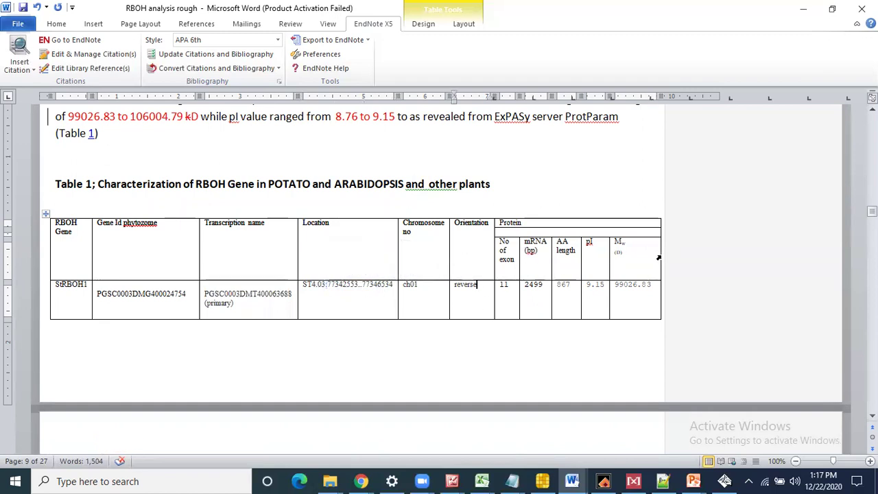
Step: Examine the remaining RBOH gene entries of Table 1 and the Motif analysis section below it
{"action": "left_click_drag", "start_coordinate": [873, 212], "coordinate": [872, 218]}
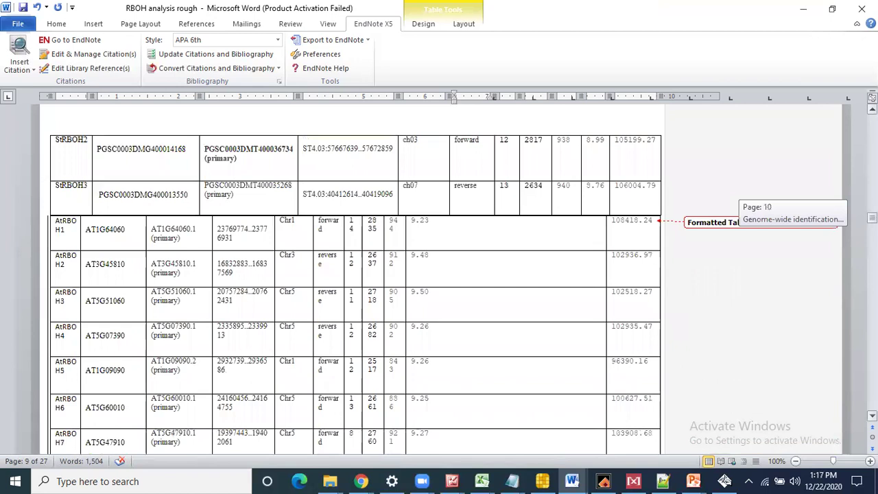
{"action": "left_click_drag", "start_coordinate": [873, 218], "coordinate": [873, 221]}
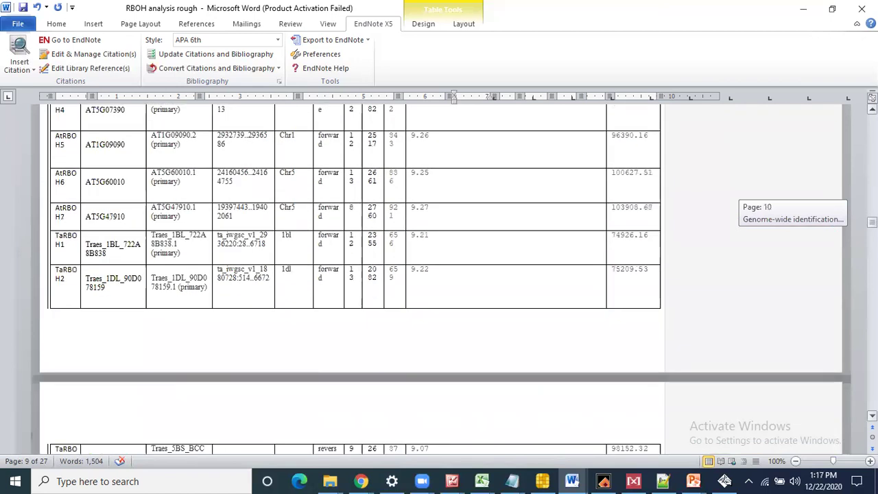
{"action": "left_click_drag", "start_coordinate": [872, 221], "coordinate": [873, 251]}
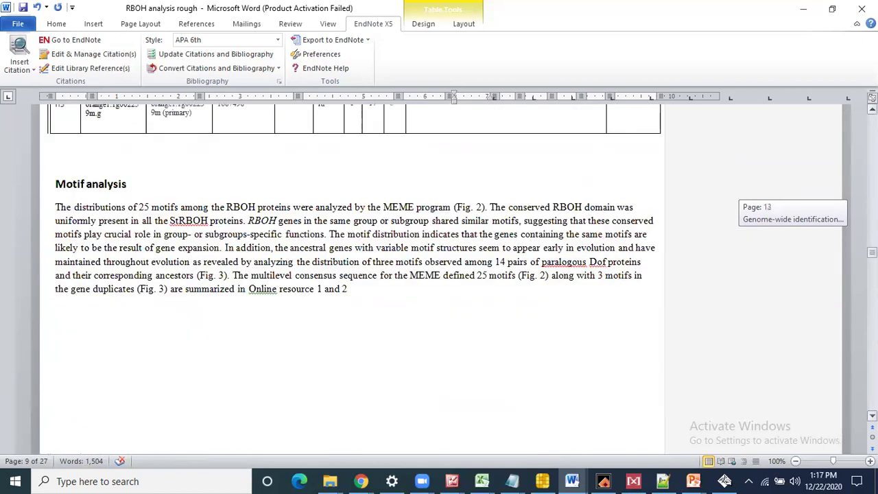
{"action": "left_click_drag", "start_coordinate": [872, 250], "coordinate": [872, 250]}
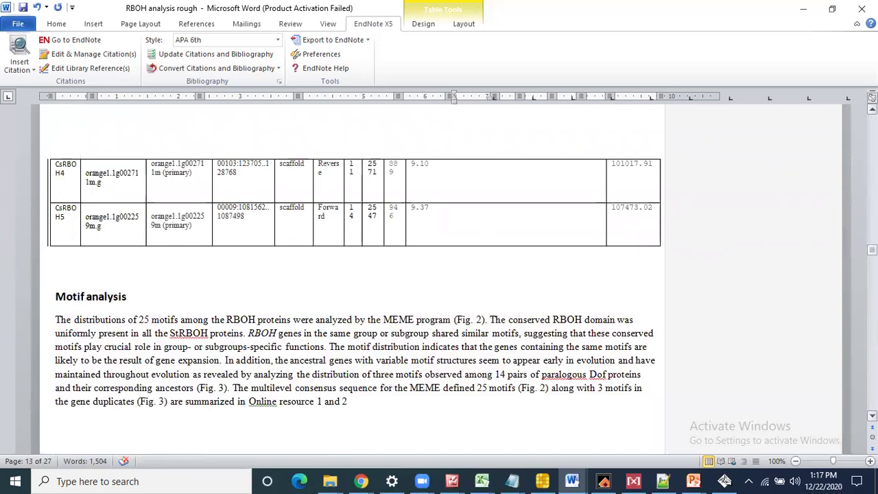
{"action": "left_click", "coordinate": [56, 443]}
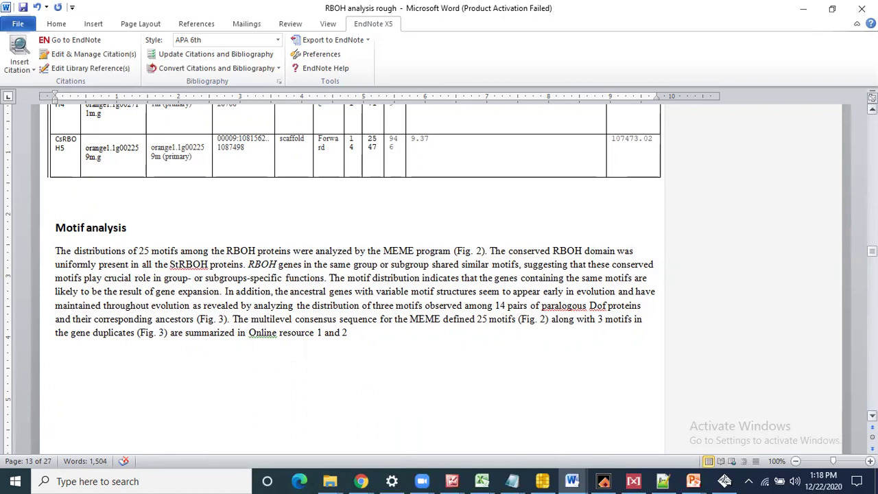
Step: Switch back to the Dof MS v1 manuscript and examine the start of its Materials and methods section on database search
{"action": "left_click_drag", "start_coordinate": [872, 252], "coordinate": [872, 118]}
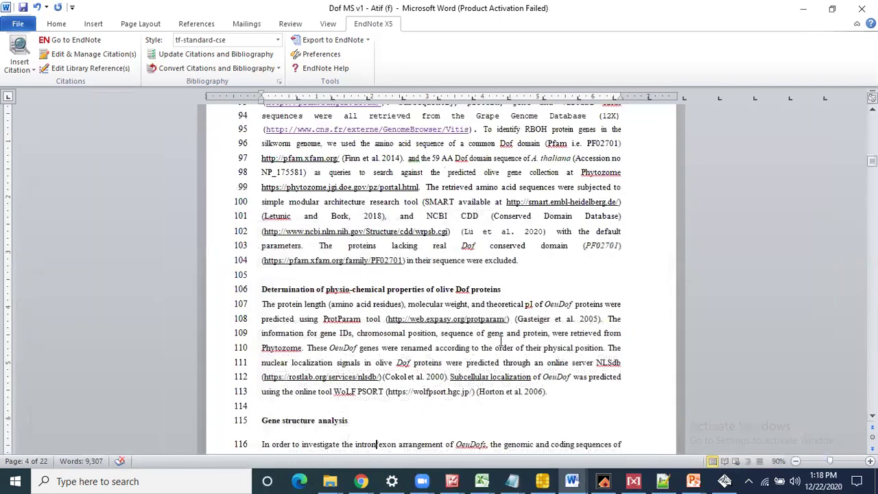
{"action": "left_click", "coordinate": [804, 8]}
{"action": "key", "text": "Up"}
{"action": "key", "text": "Up"}
{"action": "key", "text": "Up"}
{"action": "key", "text": "Up"}
{"action": "key", "text": "Up"}
{"action": "key", "text": "Up"}
{"action": "key", "text": "Up"}
{"action": "key", "text": "Up"}
{"action": "key", "text": "Up"}
{"action": "key", "text": "Up"}
{"action": "key", "text": "Up"}
{"action": "key", "text": "Up"}
{"action": "key", "text": "Up"}
{"action": "key", "text": "Up"}
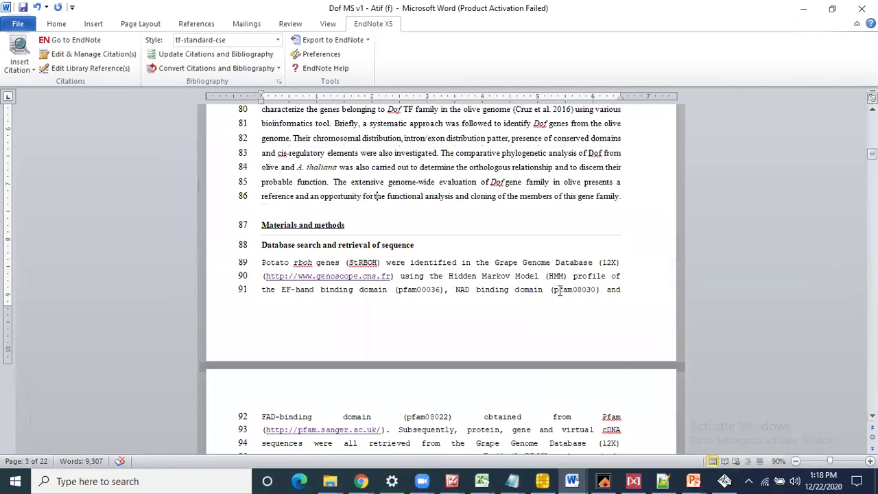
Step: Examine the database search and retrieval paragraph, including the sentence on identifying RBOH protein genes in the silkworm genome
{"action": "key", "text": "Down"}
{"action": "key", "text": "Down"}
{"action": "key", "text": "Down"}
{"action": "key", "text": "Down"}
{"action": "key", "text": "Down"}
{"action": "key", "text": "Down"}
{"action": "key", "text": "Down"}
{"action": "key", "text": "Down"}
{"action": "key", "text": "Down"}
{"action": "key", "text": "Down"}
{"action": "key", "text": "Down"}
{"action": "key", "text": "Down"}
{"action": "key", "text": "Down"}
{"action": "key", "text": "Down"}
{"action": "key", "text": "Down"}
{"action": "key", "text": "Down"}
{"action": "key", "text": "Down"}
{"action": "key", "text": "Down"}
{"action": "key", "text": "Down"}
{"action": "key", "text": "Down"}
{"action": "key", "text": "Up"}
{"action": "key", "text": "Up"}
{"action": "key", "text": "Up"}
{"action": "key", "text": "Up"}
{"action": "key", "text": "Up"}
{"action": "key", "text": "Up"}
{"action": "key", "text": "Up"}
{"action": "key", "text": "Up"}
{"action": "key", "text": "Up"}
{"action": "key", "text": "Up"}
{"action": "key", "text": "Up"}
{"action": "key", "text": "Up"}
{"action": "key", "text": "Up"}
{"action": "key", "text": "Up"}
{"action": "key", "text": "Up"}
{"action": "key", "text": "Up"}
{"action": "key", "text": "Up"}
{"action": "key", "text": "Up"}
{"action": "key", "text": "Up"}
{"action": "key", "text": "Up"}
{"action": "key", "text": "Up"}
{"action": "key", "text": "Up"}
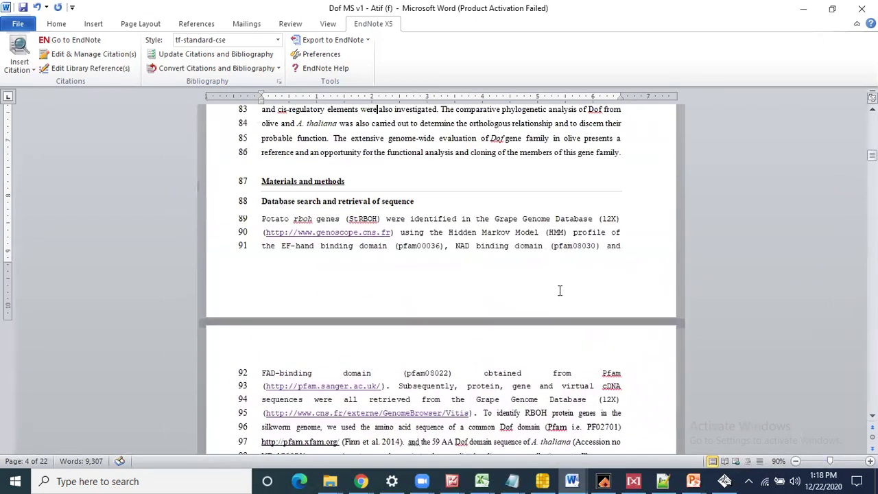
{"action": "key", "text": "Down"}
{"action": "key", "text": "Down"}
{"action": "key", "text": "Down"}
{"action": "key", "text": "Down"}
{"action": "key", "text": "Down"}
{"action": "key", "text": "Down"}
{"action": "key", "text": "Down"}
{"action": "key", "text": "Down"}
{"action": "key", "text": "Down"}
{"action": "key", "text": "Down"}
{"action": "key", "text": "Down"}
{"action": "key", "text": "Down"}
{"action": "key", "text": "Down"}
{"action": "key", "text": "Down"}
{"action": "key", "text": "Down"}
{"action": "key", "text": "Down"}
{"action": "key", "text": "Down"}
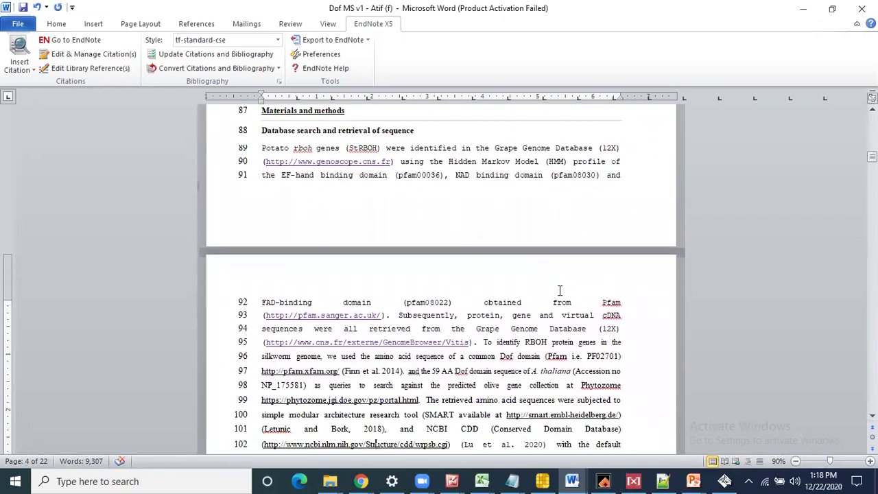
{"action": "left_click", "coordinate": [481, 342]}
{"action": "left_click_drag", "start_coordinate": [482, 342], "coordinate": [626, 356]}
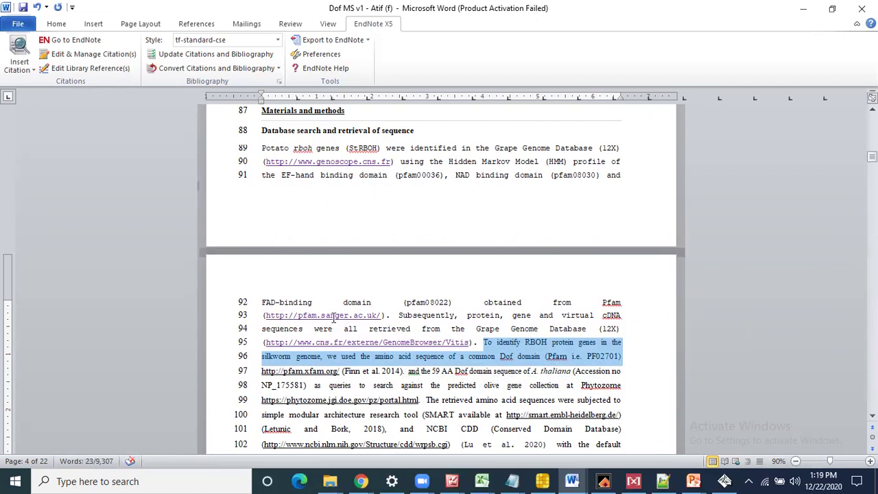
Step: Move the 2014 Pfam citation from after the pfam.xfam.org link to directly after the pfam.sanger.ac.uk link
{"action": "left_click", "coordinate": [386, 316]}
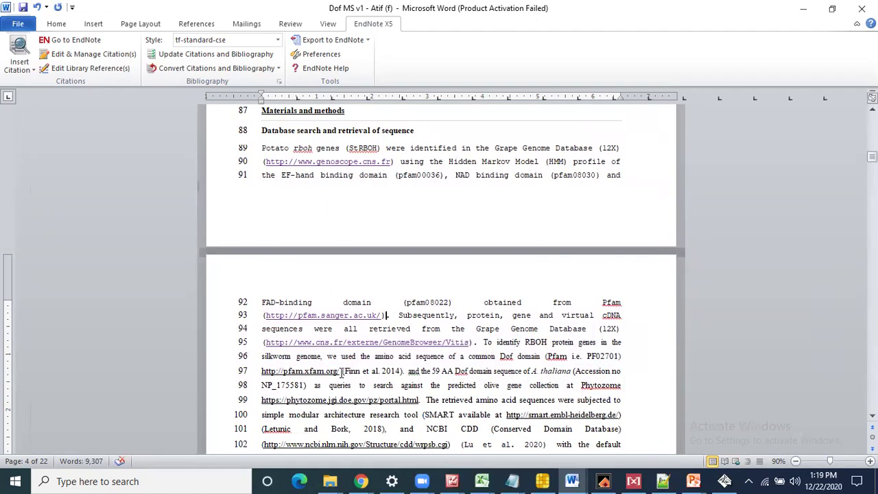
{"action": "left_click", "coordinate": [379, 372]}
{"action": "double_click", "coordinate": [392, 373]}
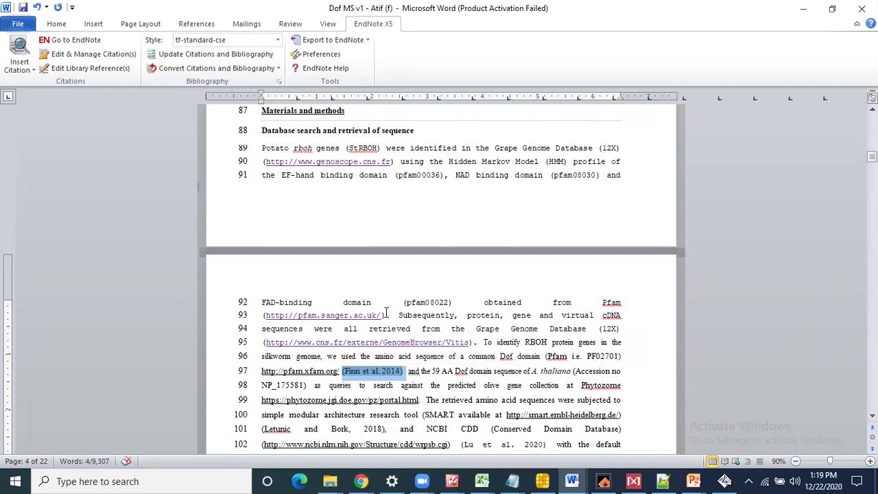
{"action": "left_click", "coordinate": [386, 313]}
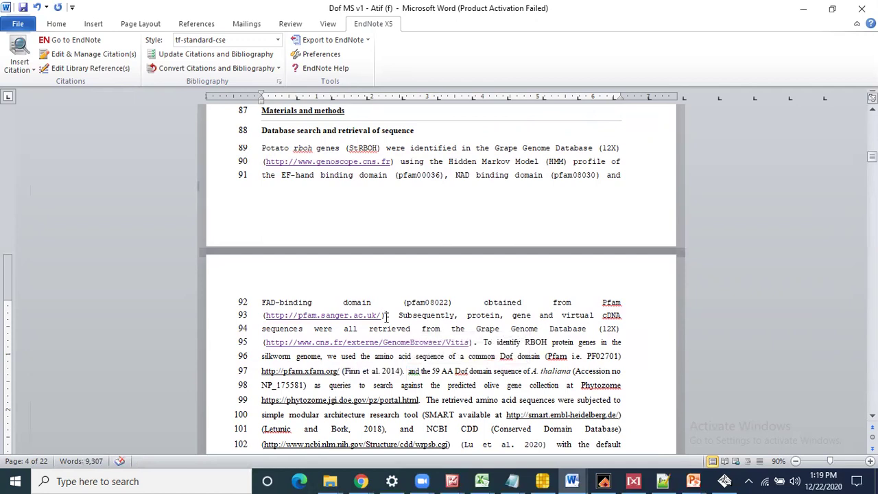
{"action": "left_click", "coordinate": [384, 370]}
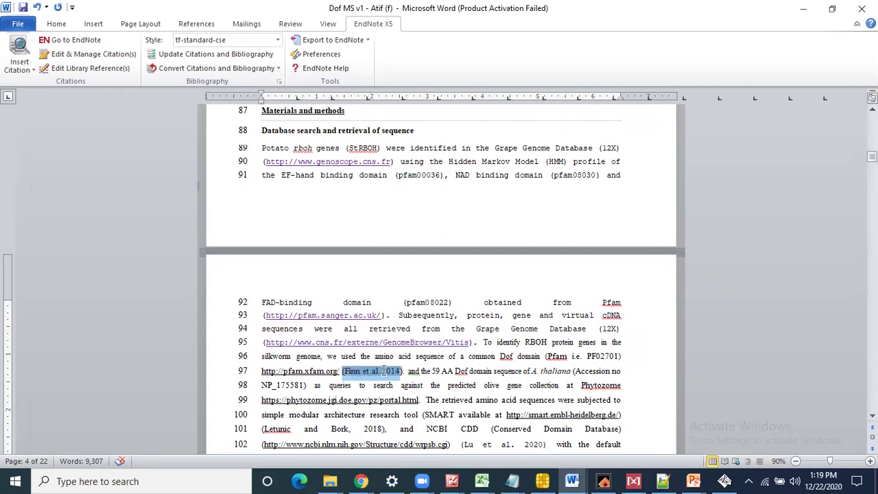
{"action": "left_click_drag", "start_coordinate": [395, 368], "coordinate": [384, 317]}
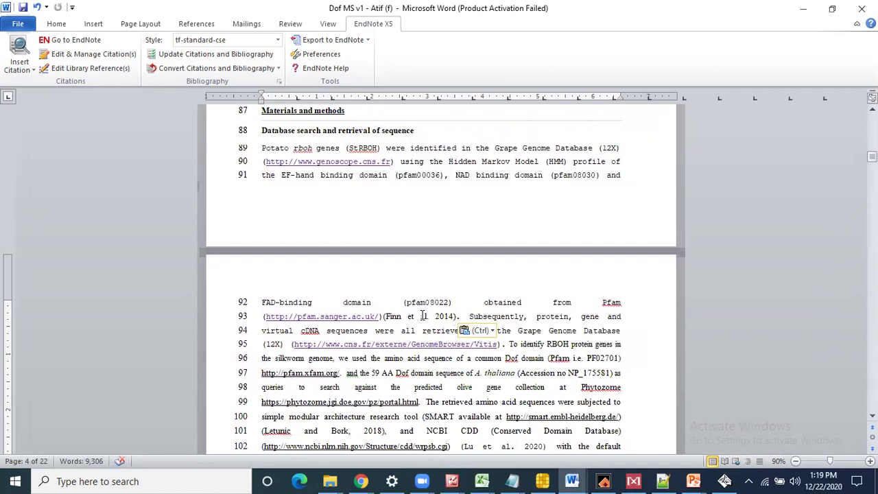
{"action": "left_click", "coordinate": [423, 317]}
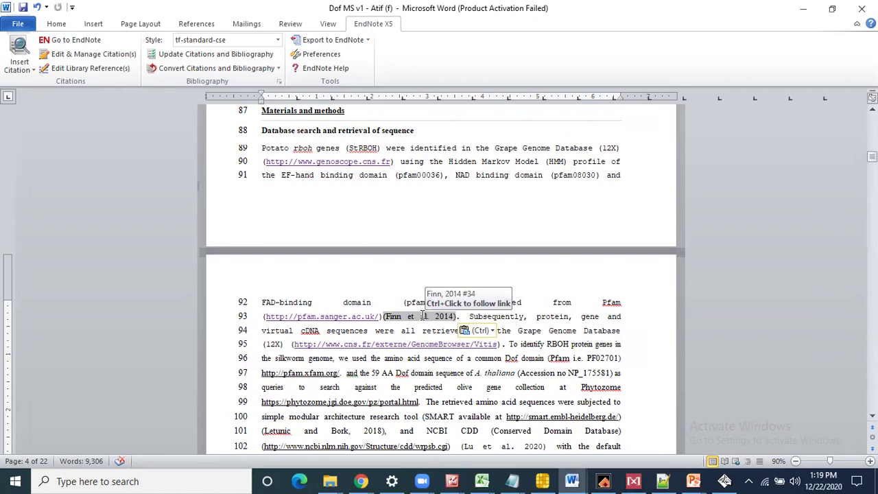
Step: Replace "Grape" with "potato" in the first sentence of the database search section and delete the "(12X)" that follows the database name
{"action": "left_click", "coordinate": [562, 174]}
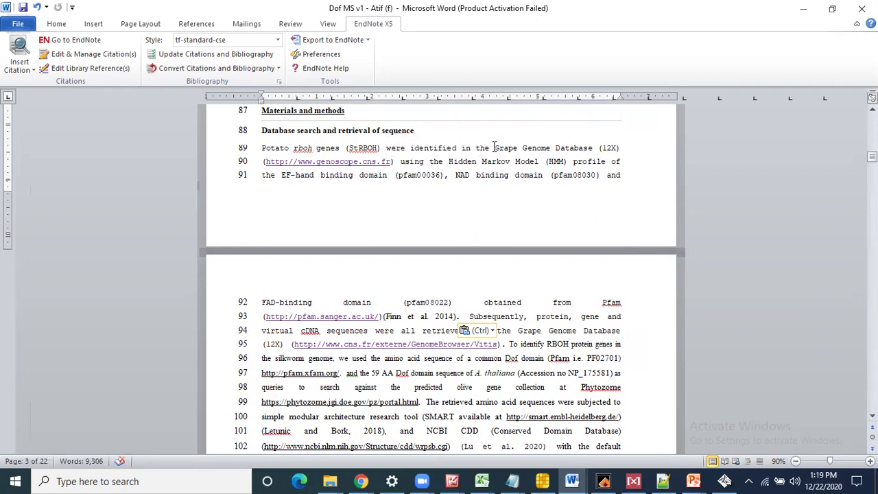
{"action": "left_click_drag", "start_coordinate": [494, 148], "coordinate": [519, 148]}
{"action": "type", "text": "potato"}
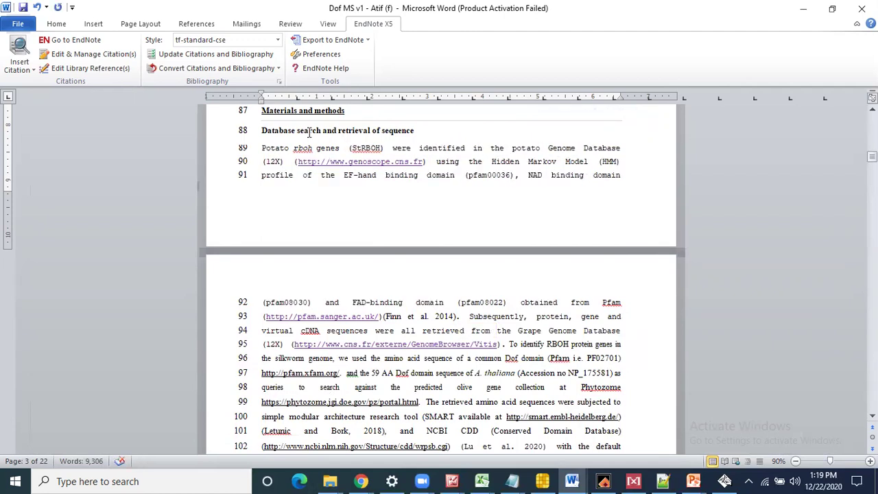
{"action": "left_click_drag", "start_coordinate": [284, 161], "coordinate": [262, 162]}
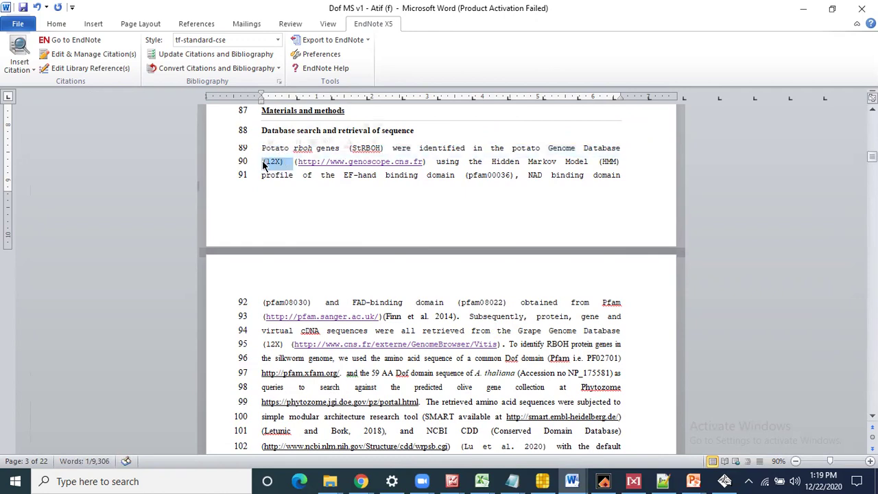
{"action": "key", "text": "BackSpace"}
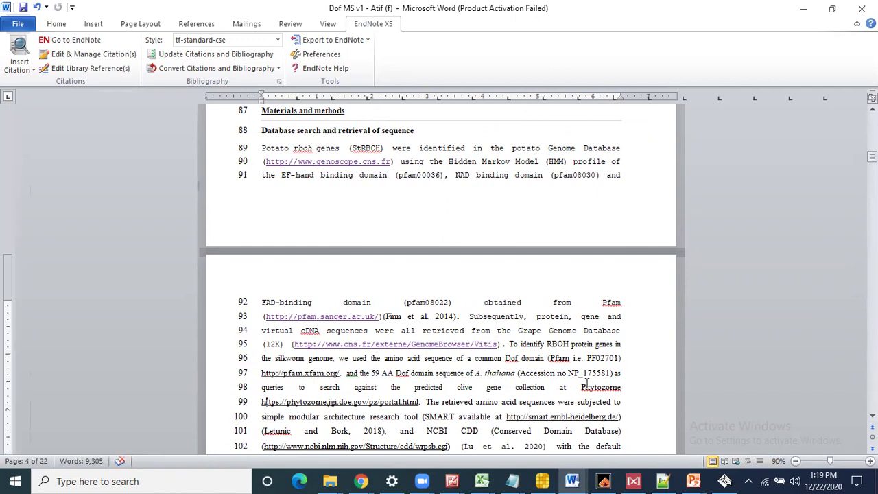
{"action": "left_click_drag", "start_coordinate": [581, 385], "coordinate": [419, 405]}
{"action": "key", "text": "ctrl+c"}
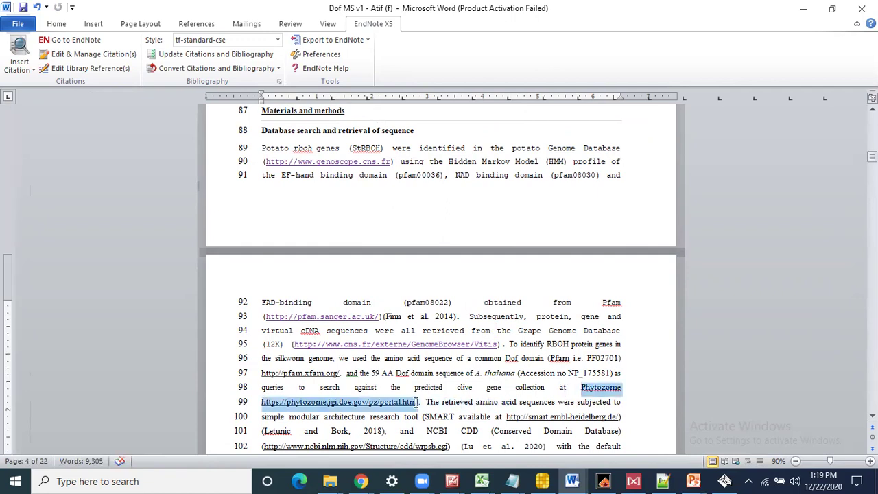
{"action": "key", "text": "Delete"}
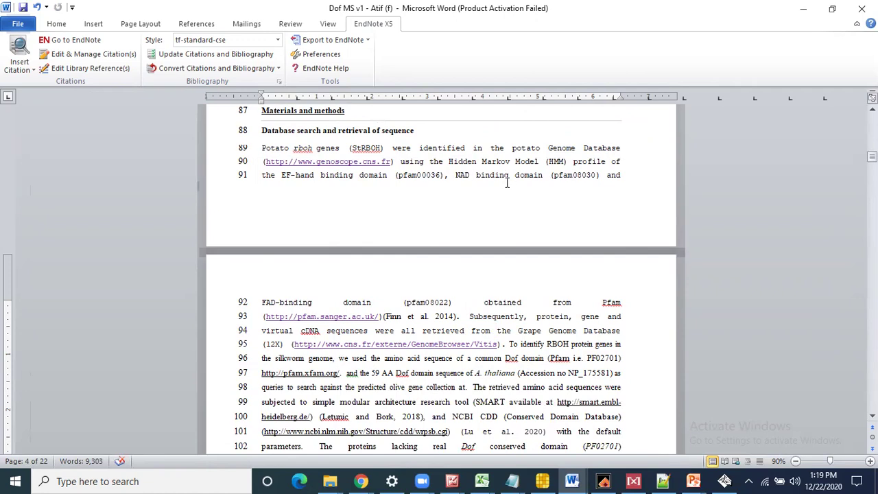
{"action": "left_click_drag", "start_coordinate": [262, 161], "coordinate": [392, 159]}
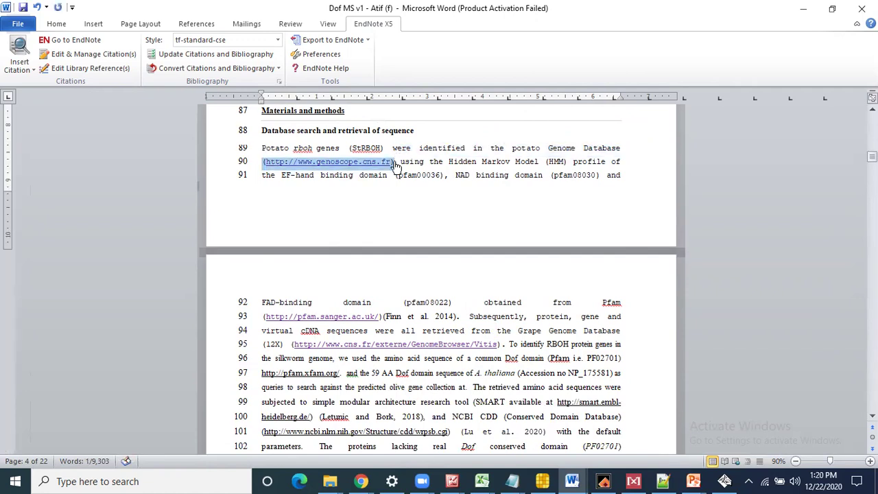
{"action": "key", "text": "ctrl+v"}
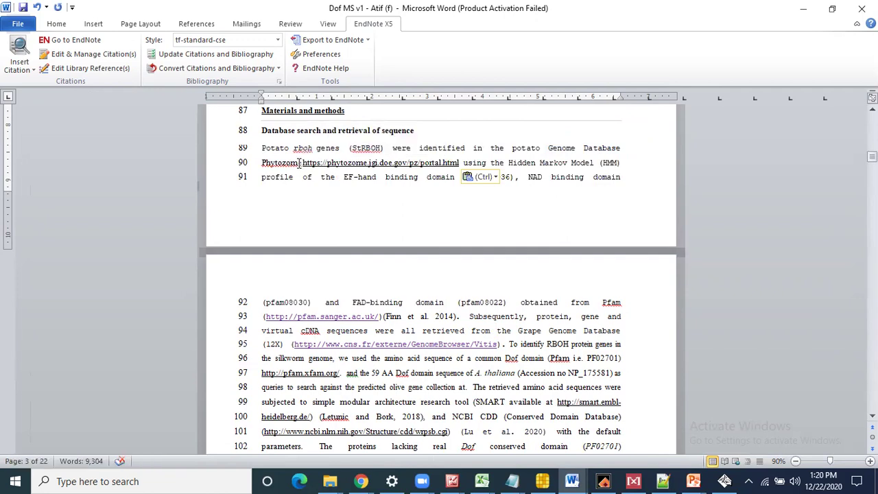
Step: Enclose the Phytozome portal URL in the first sentence in parentheses
{"action": "left_click", "coordinate": [302, 162]}
{"action": "type", "text": "("}
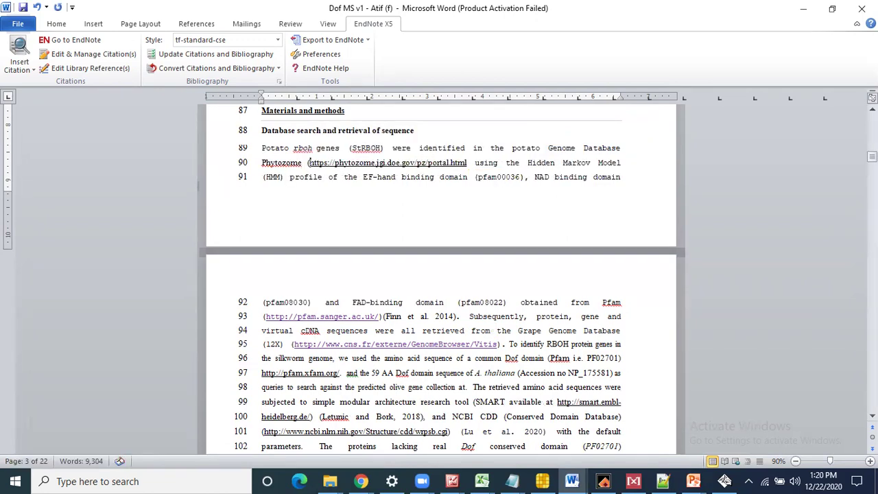
{"action": "left_click", "coordinate": [468, 163]}
{"action": "type", "text": ")"}
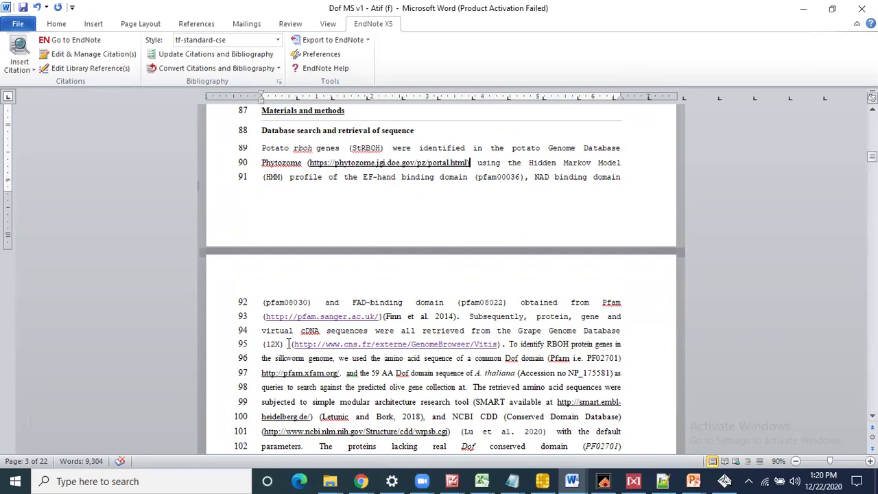
Step: Replace the GenomeBrowser/Vitis link in the sequence retrieval sentence with a copy of the Phytozome portal URL
{"action": "left_click_drag", "start_coordinate": [291, 344], "coordinate": [501, 343]}
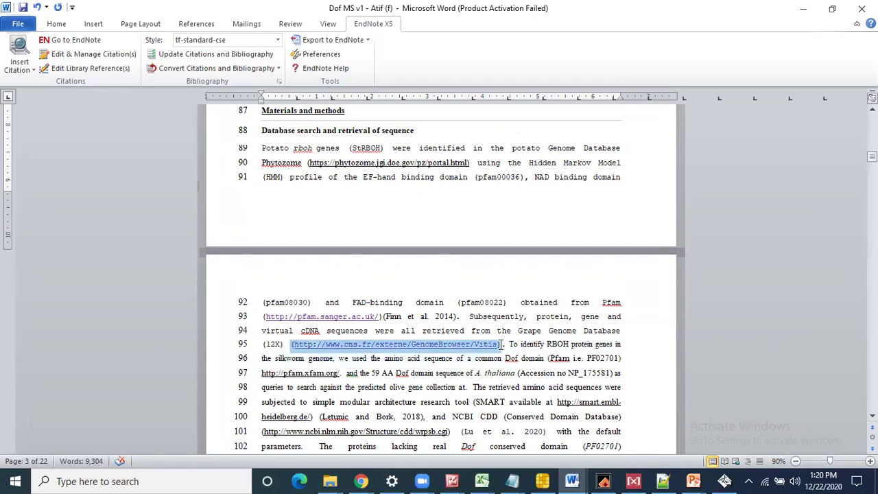
{"action": "left_click_drag", "start_coordinate": [310, 162], "coordinate": [469, 165]}
{"action": "key", "text": "ctrl+c"}
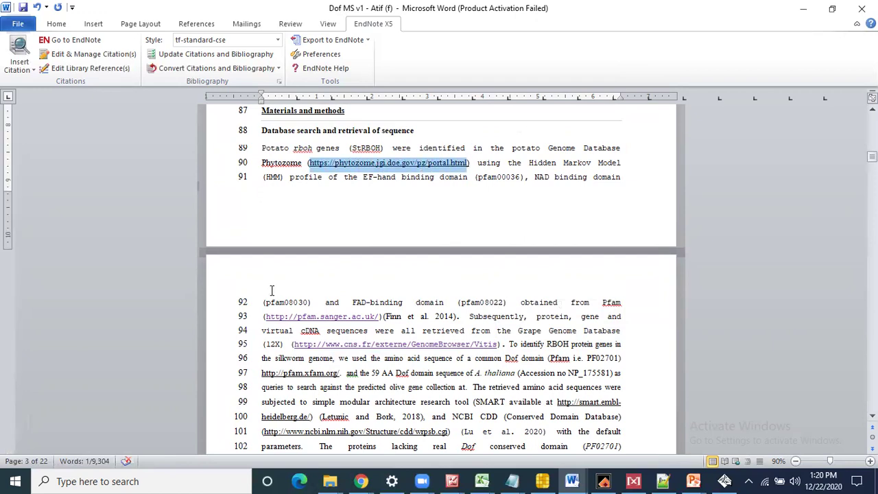
{"action": "left_click_drag", "start_coordinate": [296, 345], "coordinate": [498, 344]}
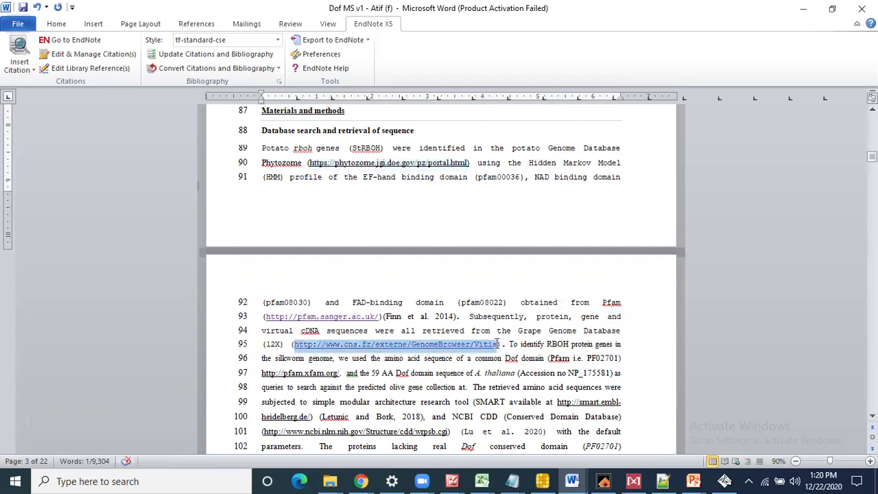
{"action": "key", "text": "ctrl+v"}
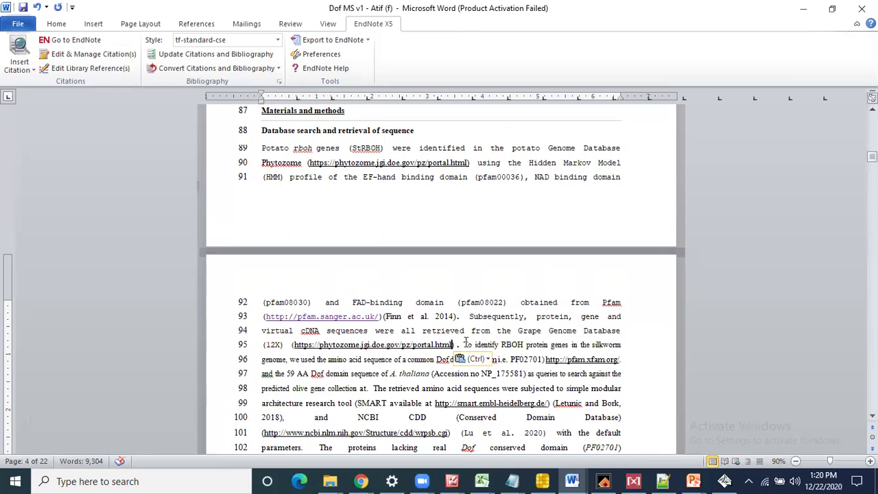
Step: Delete the passage from "To identify RBOH protein genes" to "gene collection at." and the closing sentence on proteins lacking the Dof domain
{"action": "left_click_drag", "start_coordinate": [465, 343], "coordinate": [372, 392]}
{"action": "key", "text": "Delete"}
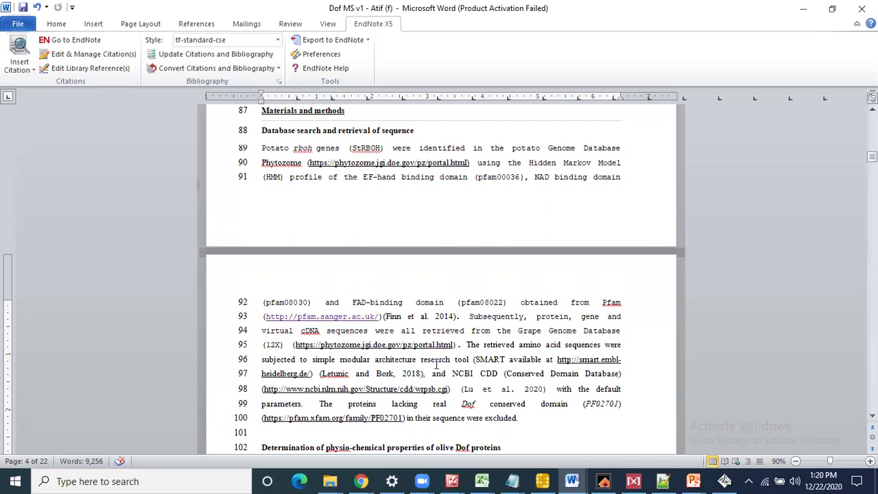
{"action": "left_click", "coordinate": [504, 391]}
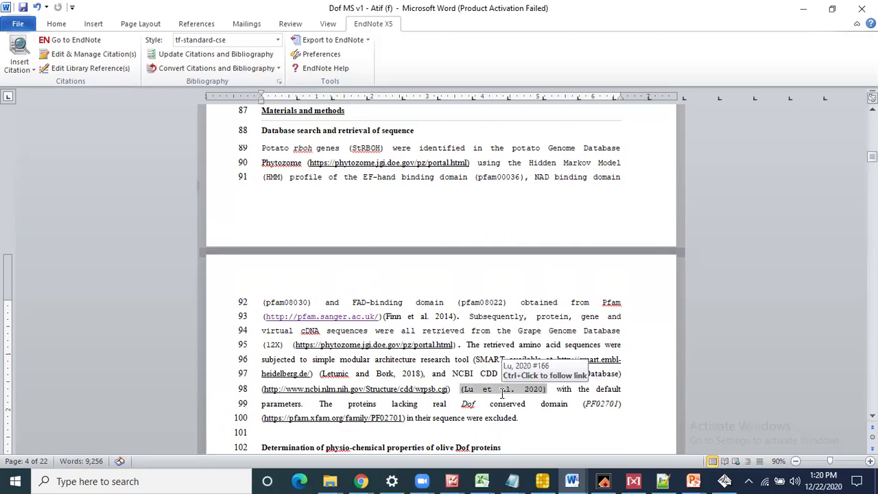
{"action": "left_click", "coordinate": [325, 405]}
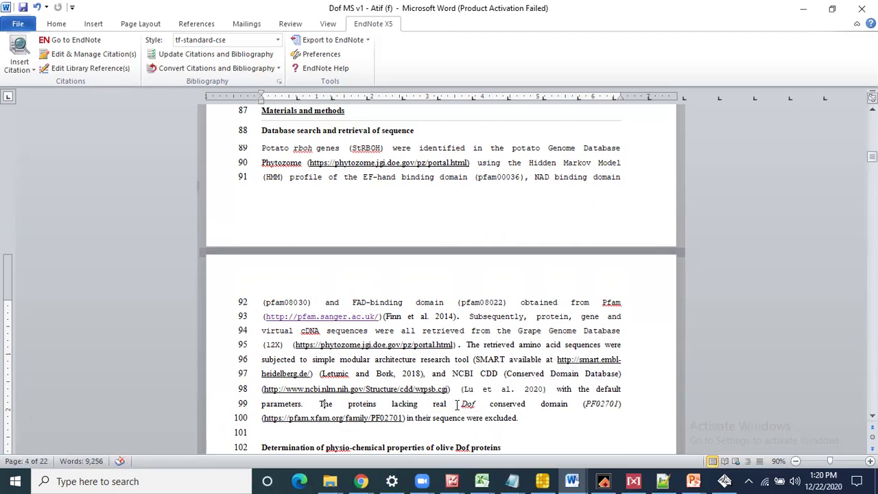
{"action": "left_click_drag", "start_coordinate": [465, 405], "coordinate": [478, 405]}
{"action": "left_click", "coordinate": [521, 418]}
{"action": "left_click_drag", "start_coordinate": [319, 404], "coordinate": [539, 405]}
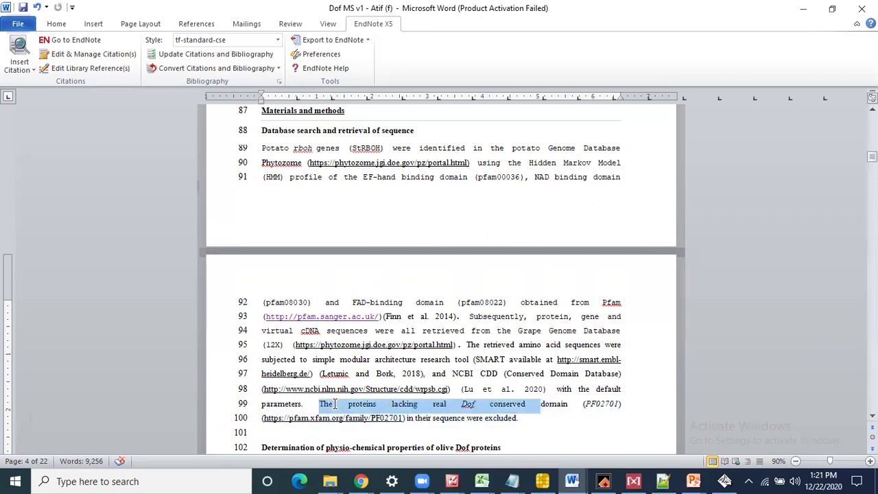
{"action": "key", "text": "shift+Down"}
{"action": "key", "text": "Delete"}
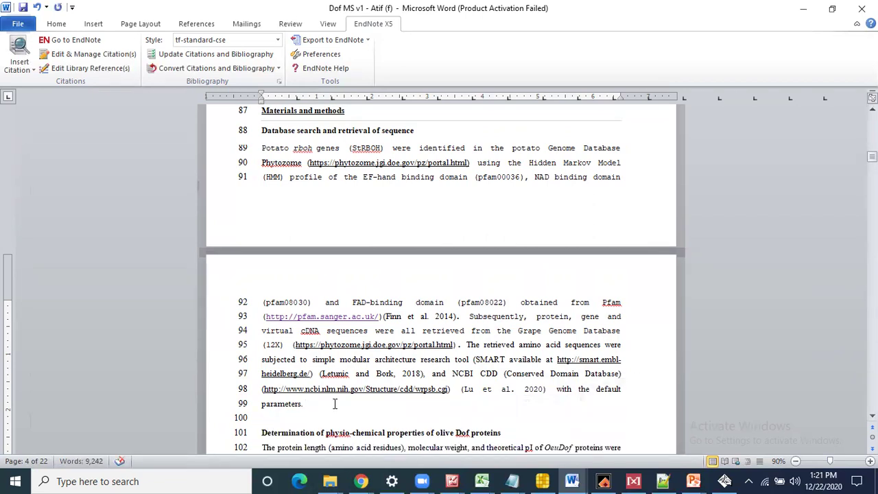
{"action": "left_click", "coordinate": [499, 388]}
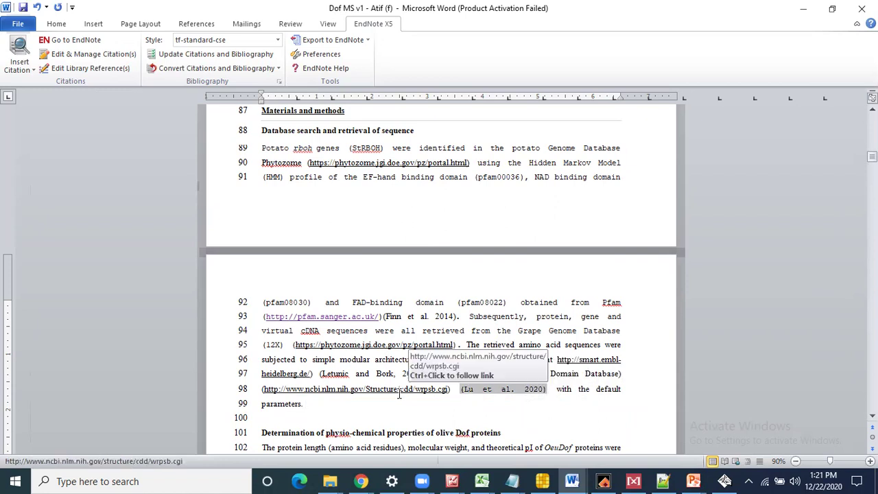
{"action": "left_click", "coordinate": [314, 177]}
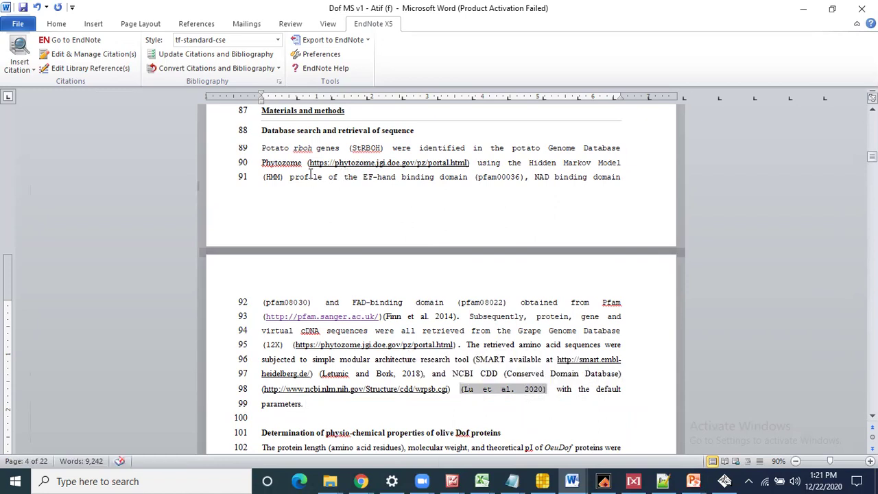
{"action": "left_click", "coordinate": [415, 316]}
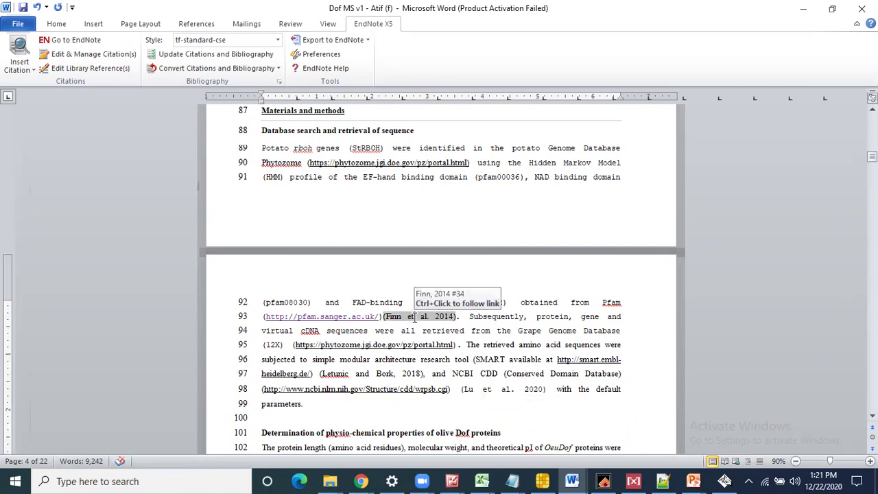
{"action": "left_click_drag", "start_coordinate": [258, 129], "coordinate": [306, 405]}
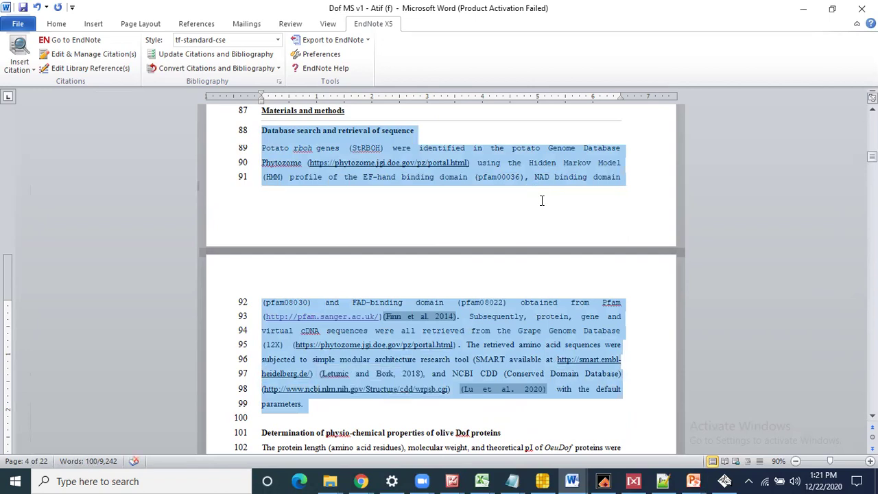
Step: Replace "Grape" with "potato" before "Genome Database" in the sequence retrieval sentence
{"action": "left_click", "coordinate": [514, 330]}
{"action": "left_click_drag", "start_coordinate": [516, 331], "coordinate": [542, 334]}
{"action": "type", "text": "potat"}
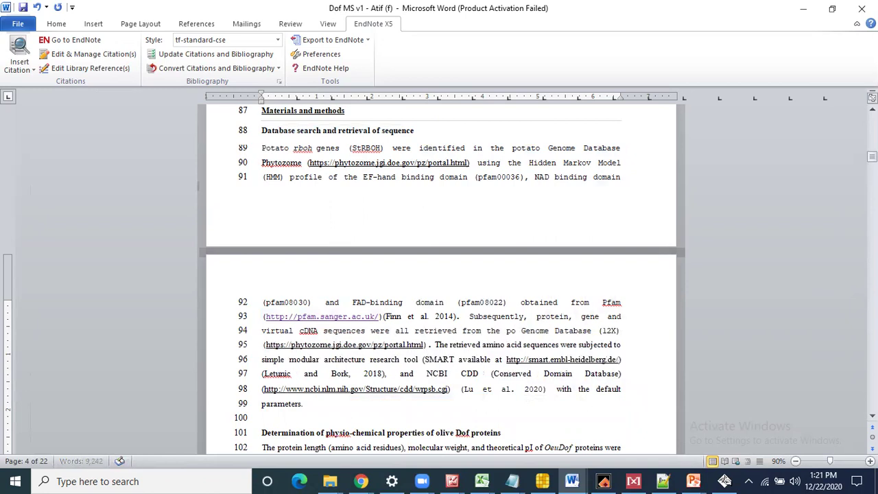
{"action": "type", "text": "o"}
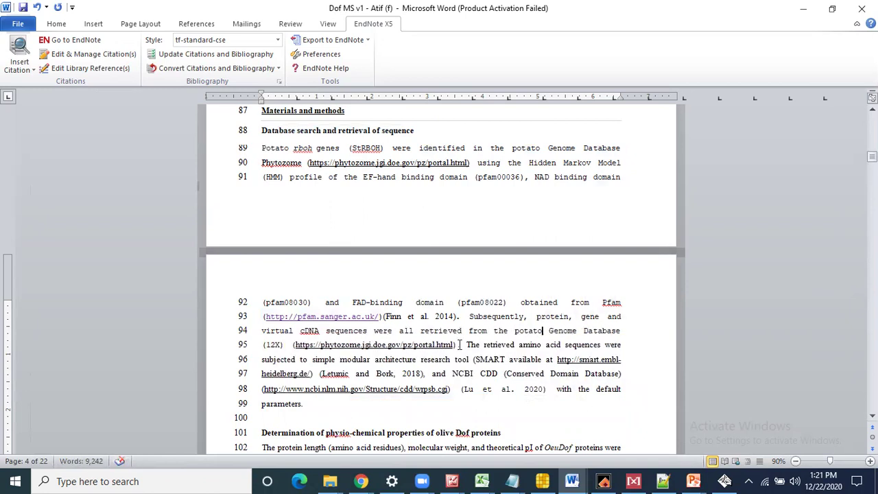
Step: Delete "(12X)" and the final "e" of "Database" before the Phytozome link in the sequence retrieval sentence
{"action": "left_click", "coordinate": [283, 345]}
{"action": "key", "text": "BackSpace"}
{"action": "key", "text": "BackSpace"}
{"action": "key", "text": "BackSpace"}
{"action": "key", "text": "BackSpace"}
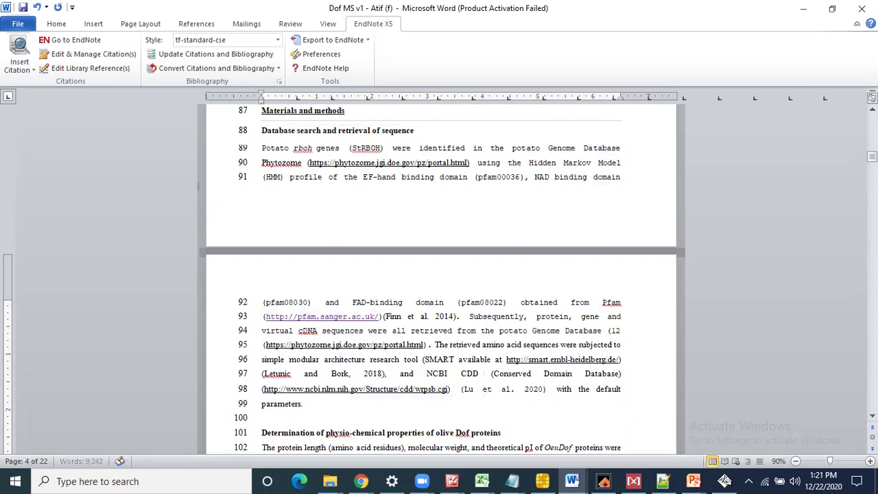
{"action": "key", "text": "BackSpace"}
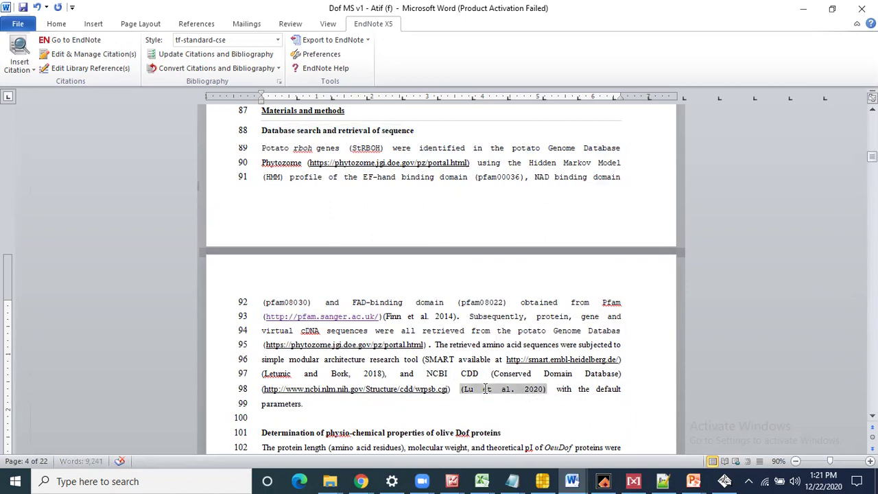
Step: Format the whole database search paragraph in Times New Roman at size 12
{"action": "left_click_drag", "start_coordinate": [307, 403], "coordinate": [239, 141]}
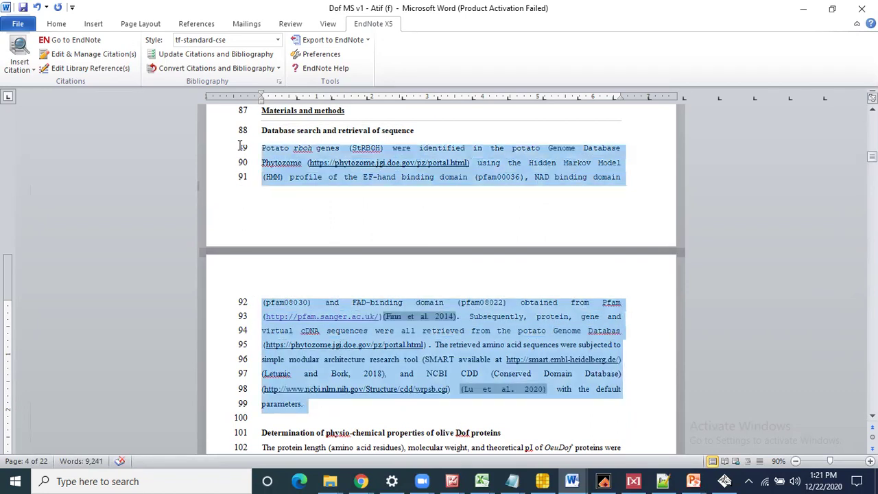
{"action": "left_click", "coordinate": [58, 24]}
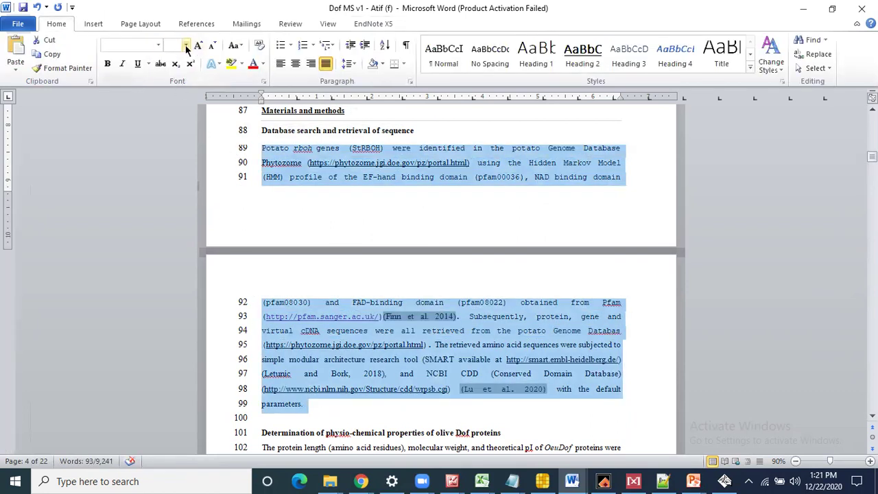
{"action": "left_click", "coordinate": [185, 46]}
{"action": "left_click", "coordinate": [171, 103]}
{"action": "left_click", "coordinate": [158, 45]}
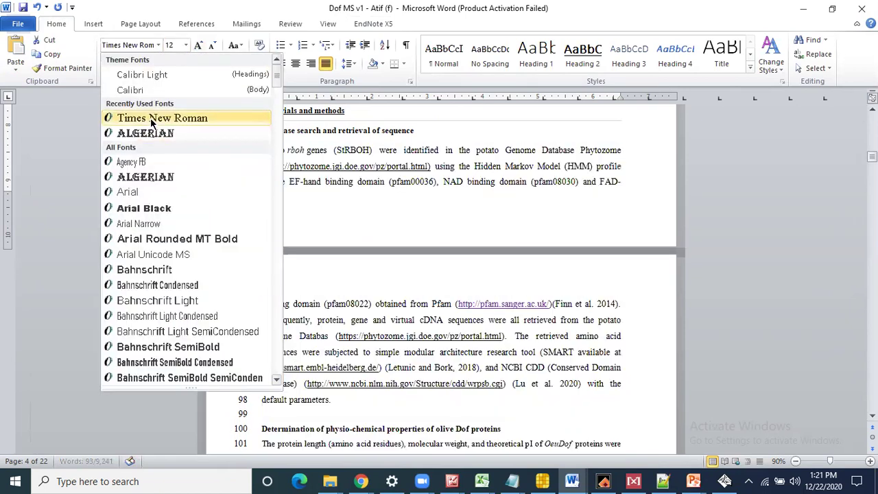
{"action": "left_click", "coordinate": [152, 119]}
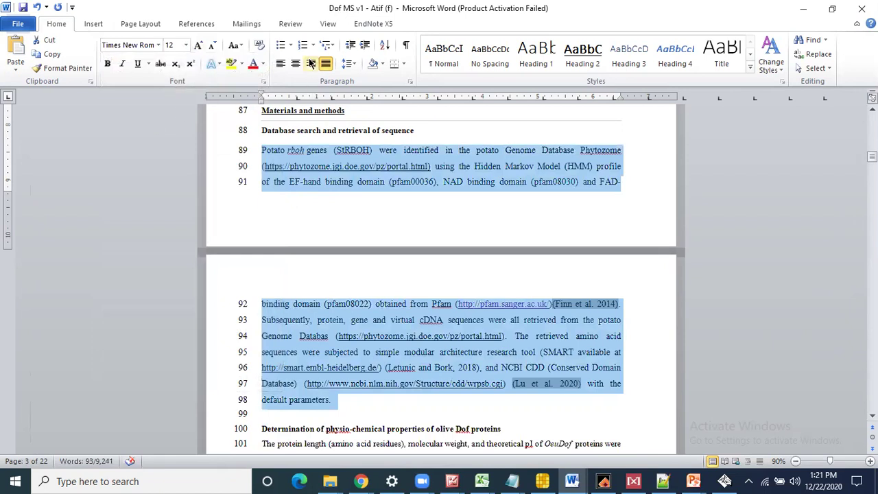
{"action": "left_click", "coordinate": [384, 396]}
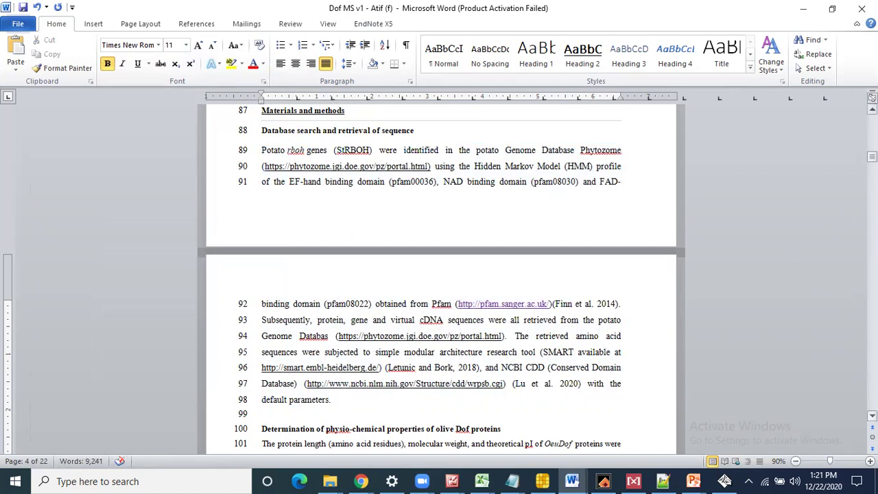
Step: Replace "olive Dof" in the physio-chemical properties heading with a copy of "StRBOH" from the database search paragraph
{"action": "left_click_drag", "start_coordinate": [872, 156], "coordinate": [872, 161]}
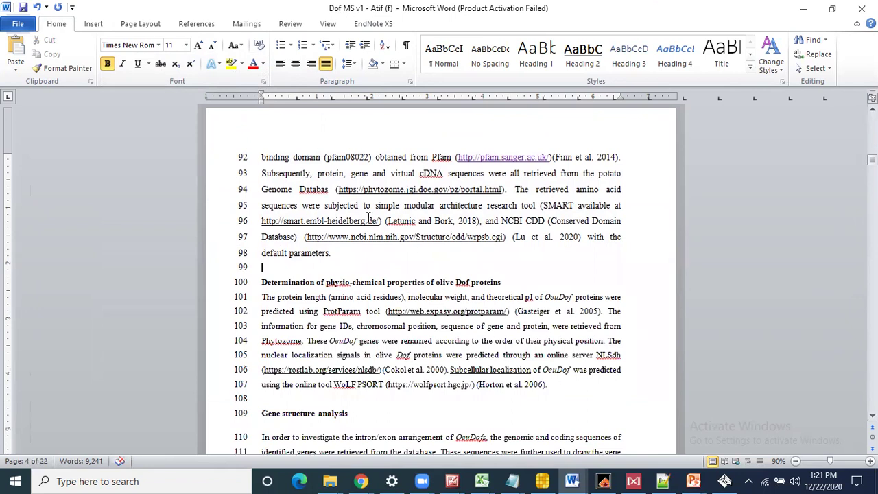
{"action": "scroll", "coordinate": [858, 165], "scroll_direction": "up", "scroll_amount": 3}
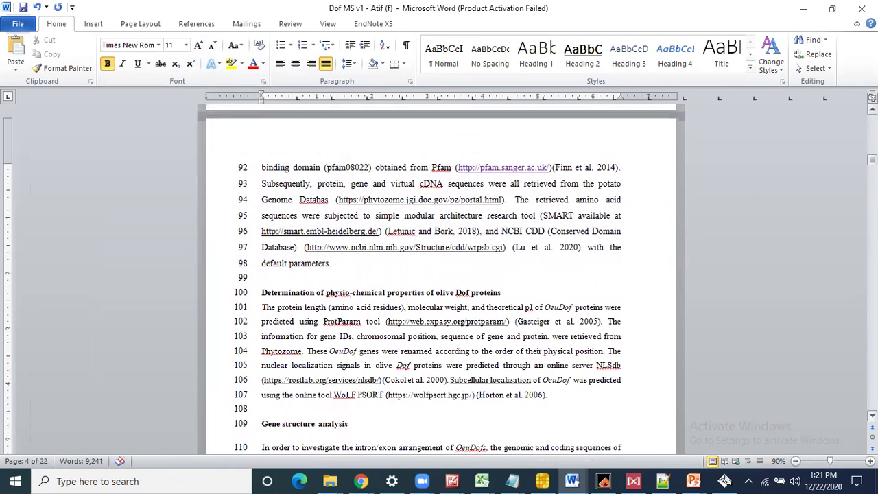
{"action": "scroll", "coordinate": [429, 196], "scroll_direction": "up", "scroll_amount": 1}
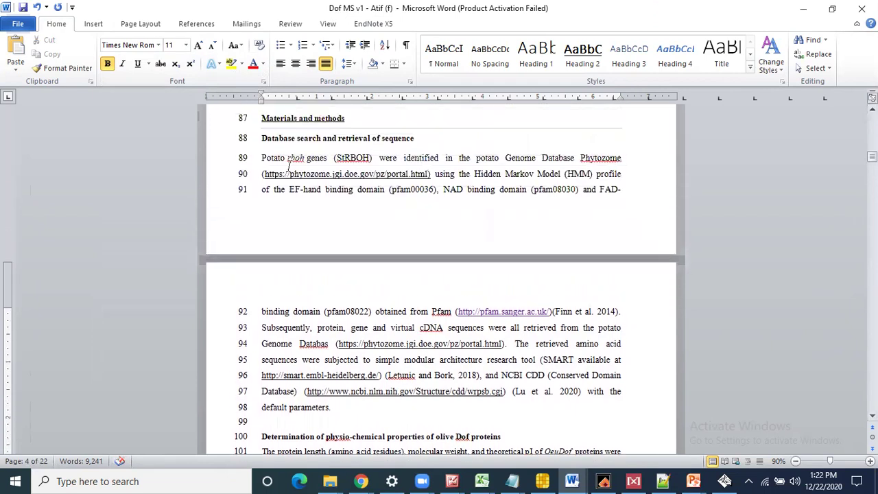
{"action": "left_click_drag", "start_coordinate": [337, 157], "coordinate": [367, 161]}
{"action": "key", "text": "ctrl+c"}
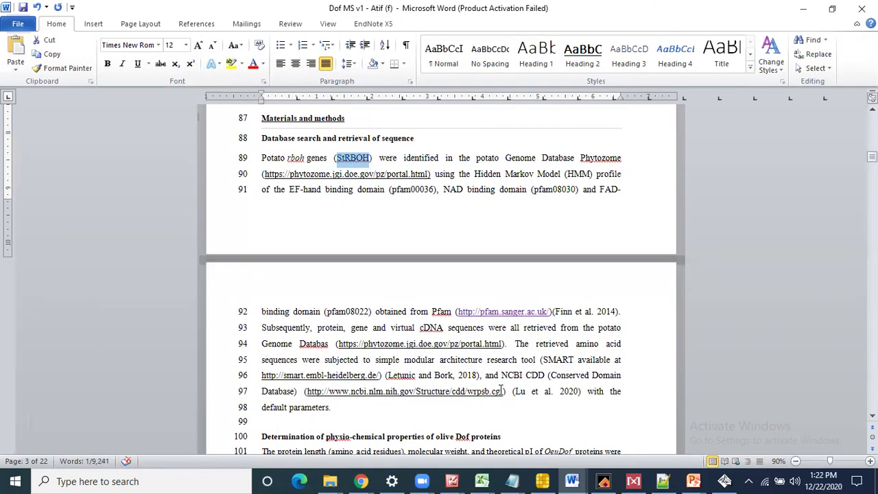
{"action": "left_click_drag", "start_coordinate": [439, 436], "coordinate": [472, 437]}
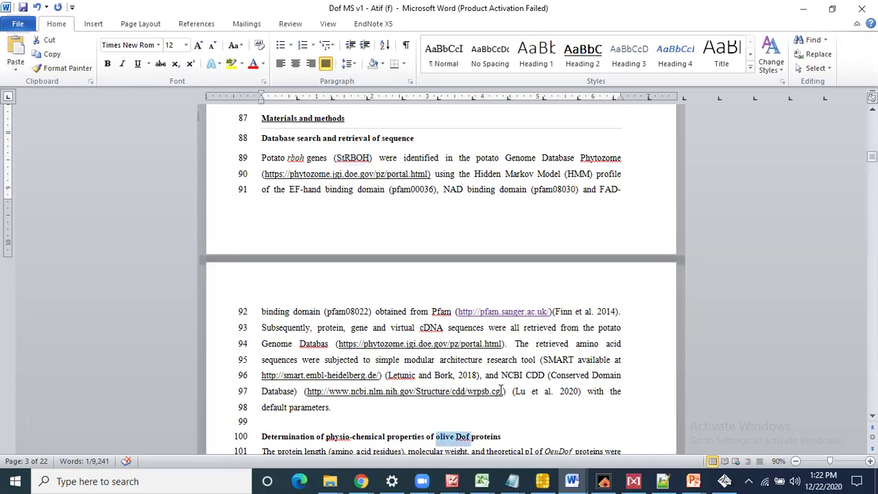
{"action": "key", "text": "Delete"}
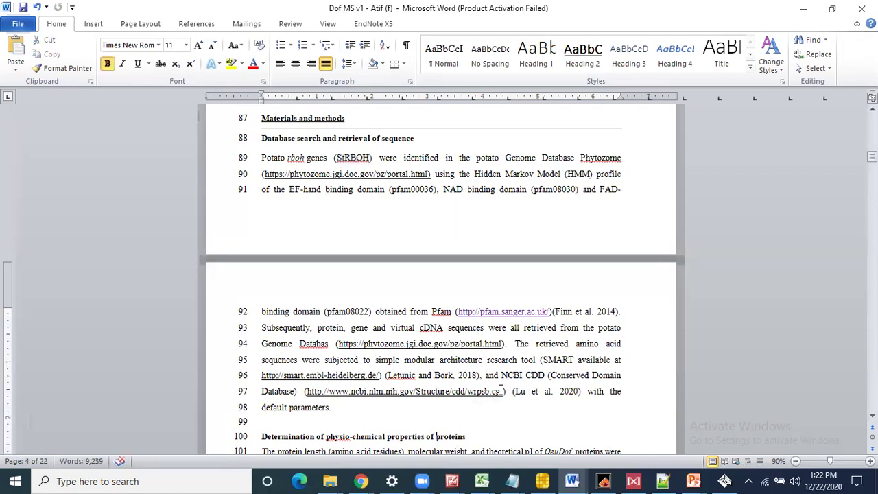
{"action": "key", "text": "ctrl+v"}
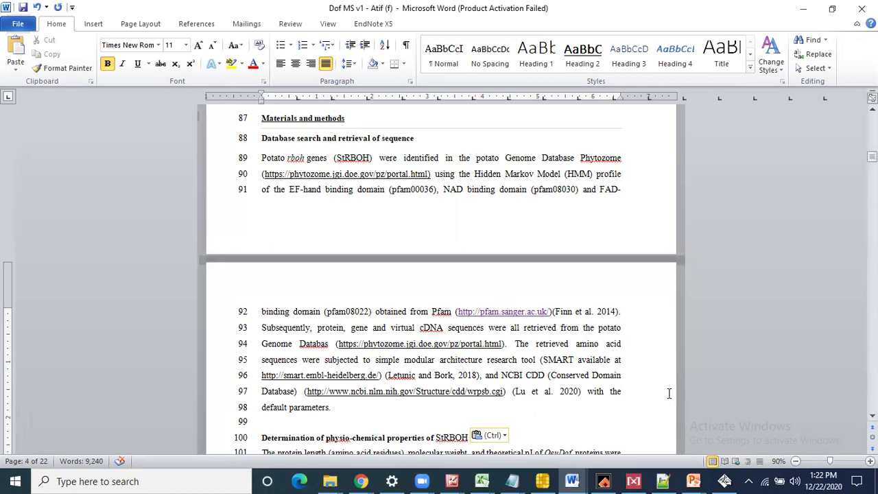
Step: Replace "OeuDof" with "StRBOH" in the sentence on protein length, molecular weight and theoretical pI
{"action": "key", "text": "Up"}
{"action": "key", "text": "Up"}
{"action": "key", "text": "Down"}
{"action": "key", "text": "Down"}
{"action": "key", "text": "Down"}
{"action": "key", "text": "Down"}
{"action": "key", "text": "Down"}
{"action": "key", "text": "Down"}
{"action": "key", "text": "Down"}
{"action": "key", "text": "Down"}
{"action": "key", "text": "Down"}
{"action": "key", "text": "Down"}
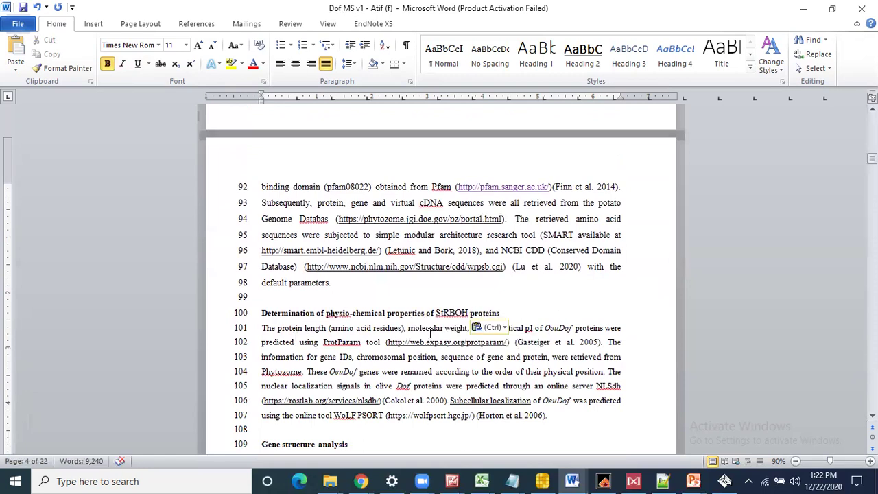
{"action": "left_click_drag", "start_coordinate": [547, 323], "coordinate": [574, 328]}
{"action": "key", "text": "ctrl+v"}
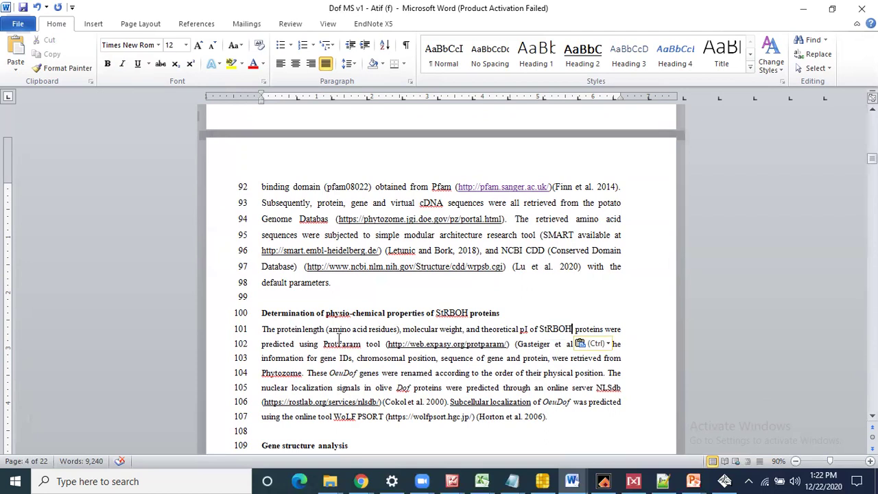
Step: Replace "OeuDof" with "StRBOH" in the sentence on renaming genes by physical position
{"action": "left_click", "coordinate": [532, 343]}
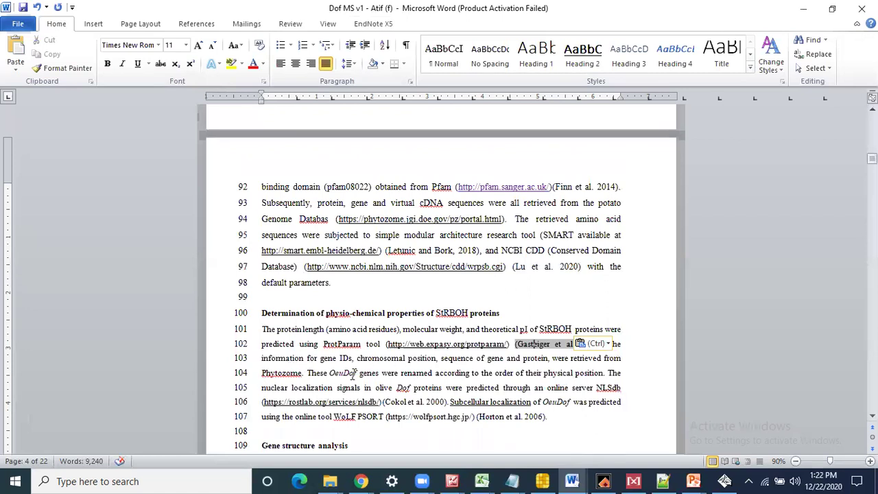
{"action": "left_click_drag", "start_coordinate": [329, 373], "coordinate": [357, 373]}
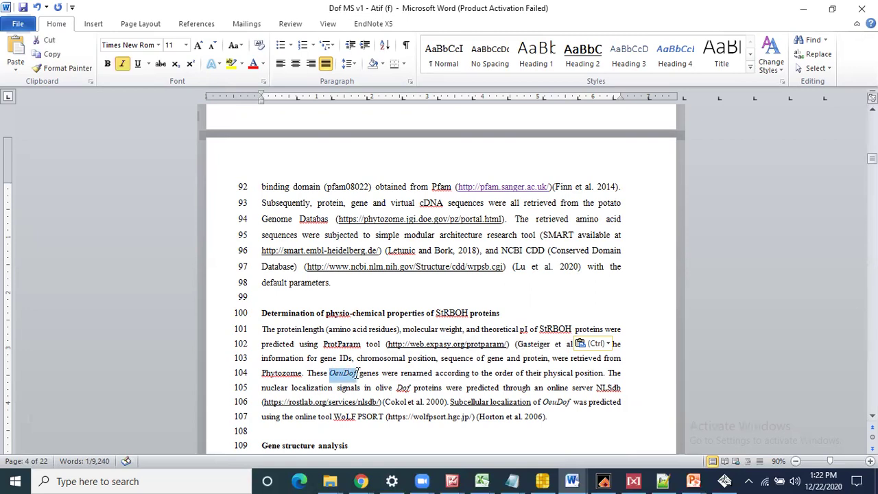
{"action": "key", "text": "ctrl+v"}
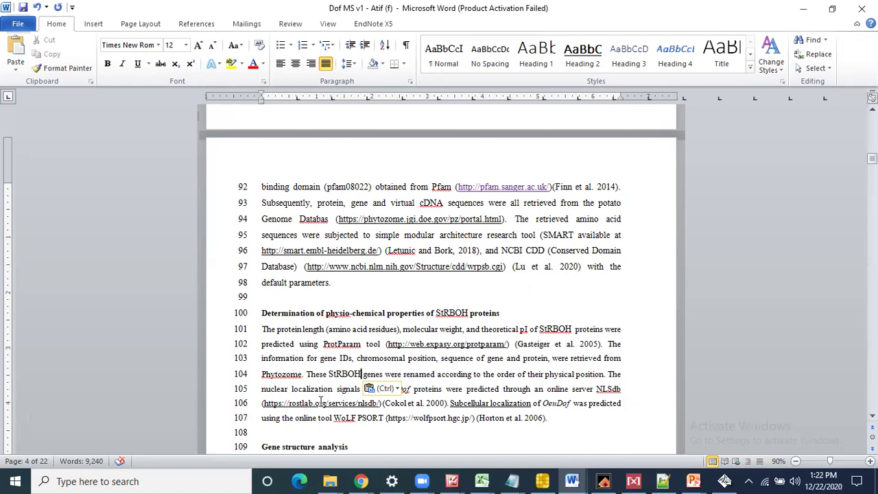
{"action": "left_click", "coordinate": [409, 401]}
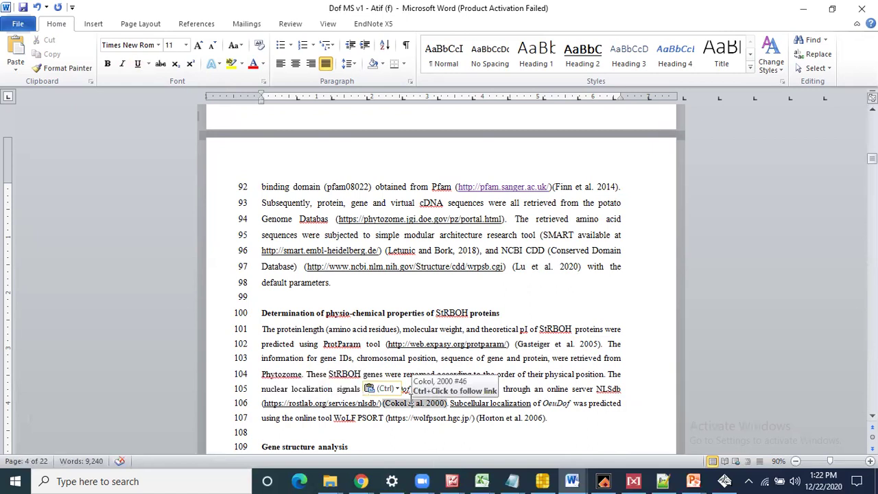
{"action": "left_click", "coordinate": [491, 403]}
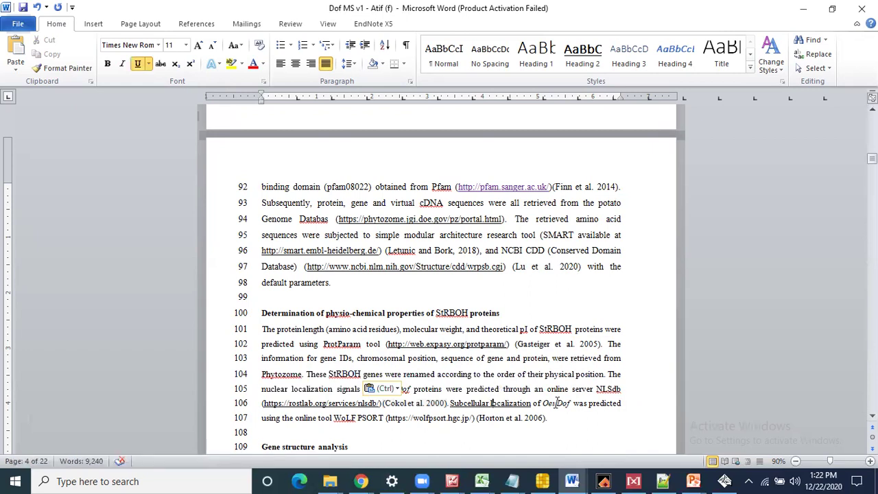
{"action": "left_click", "coordinate": [548, 403]}
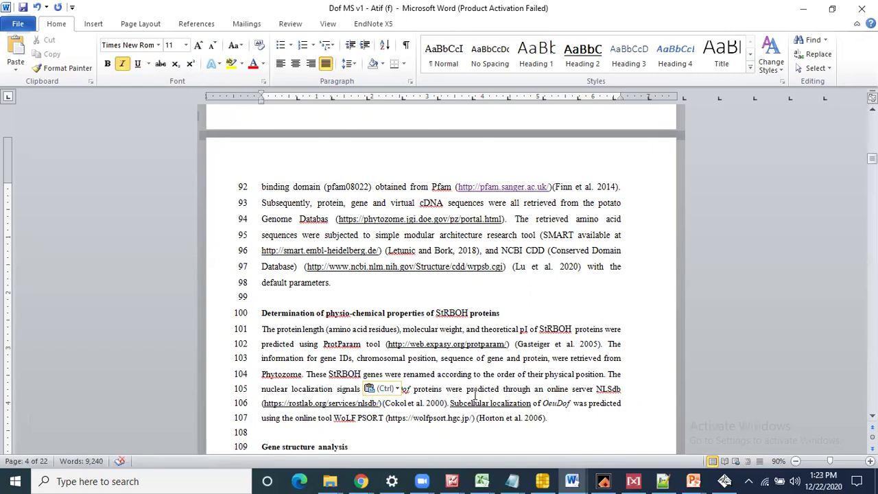
{"action": "key", "text": "Down"}
{"action": "key", "text": "Down"}
{"action": "key", "text": "Down"}
{"action": "key", "text": "Down"}
{"action": "key", "text": "Down"}
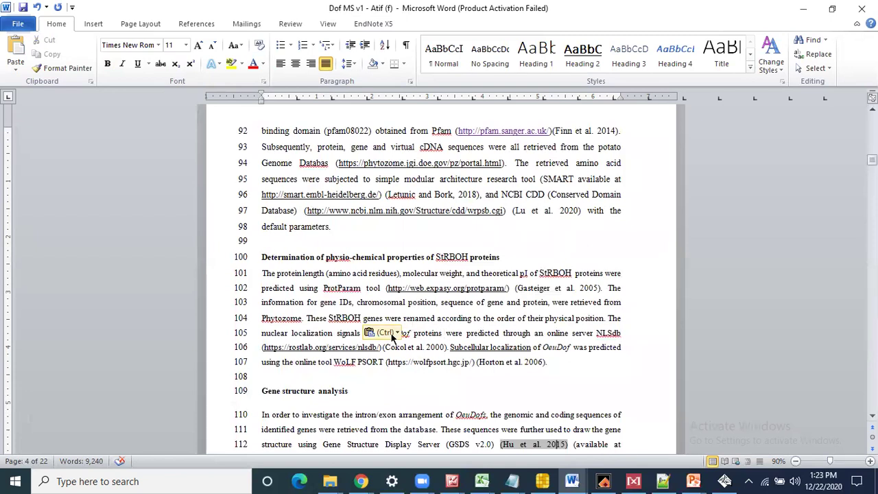
Step: Replace "olive Dof" with "potatp RBOH" in the nuclear localization signals sentence
{"action": "left_click", "coordinate": [364, 334]}
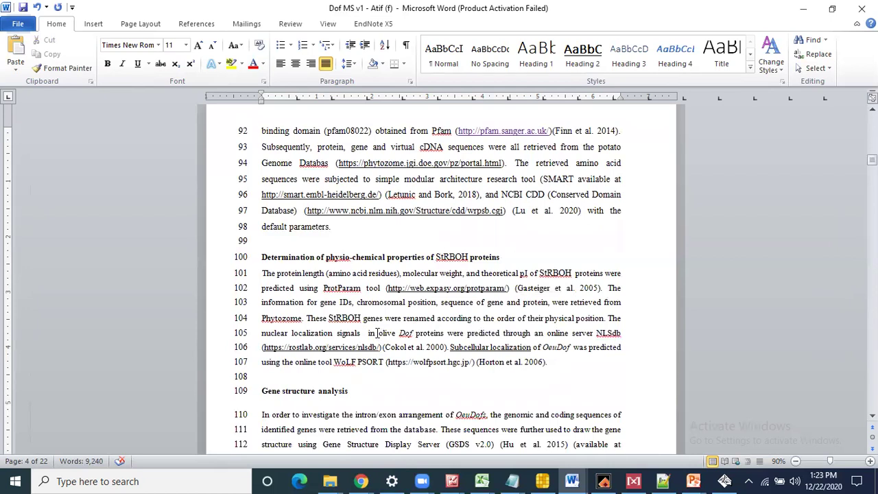
{"action": "left_click_drag", "start_coordinate": [379, 333], "coordinate": [398, 332]}
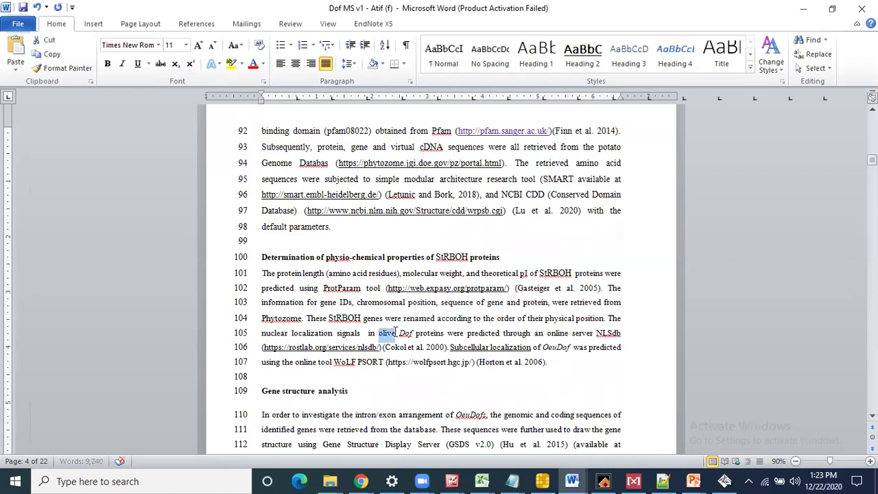
{"action": "type", "text": "potatp"}
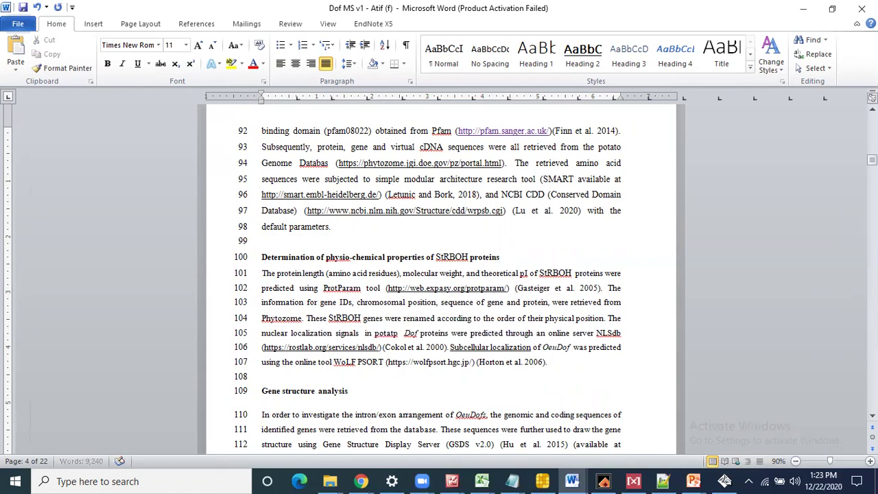
{"action": "type", "text": "StRBOH"}
{"action": "key", "text": "Delete"}
{"action": "key", "text": "Delete"}
{"action": "key", "text": "Delete"}
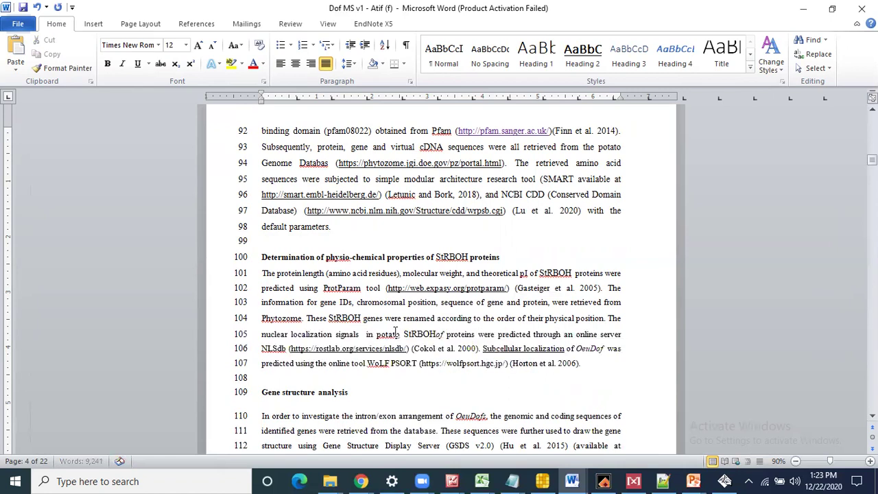
{"action": "key", "text": "Delete"}
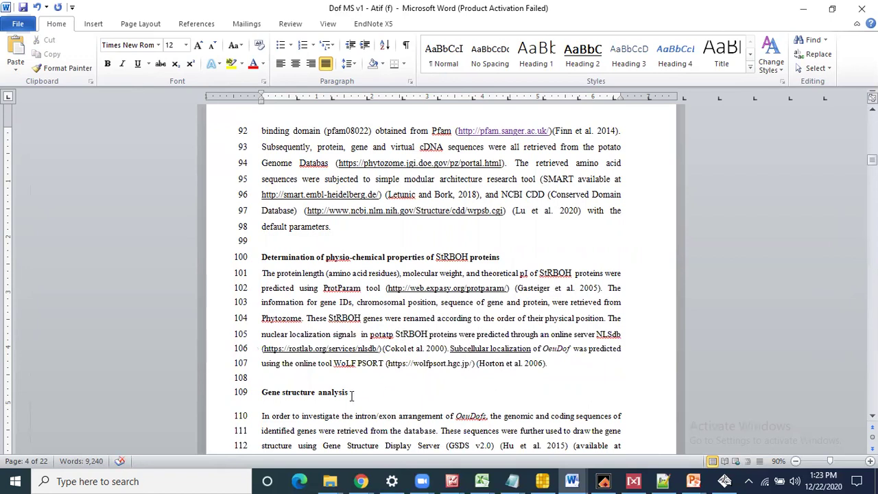
{"action": "left_click", "coordinate": [403, 334]}
{"action": "key", "text": "BackSpace"}
{"action": "key", "text": "BackSpace"}
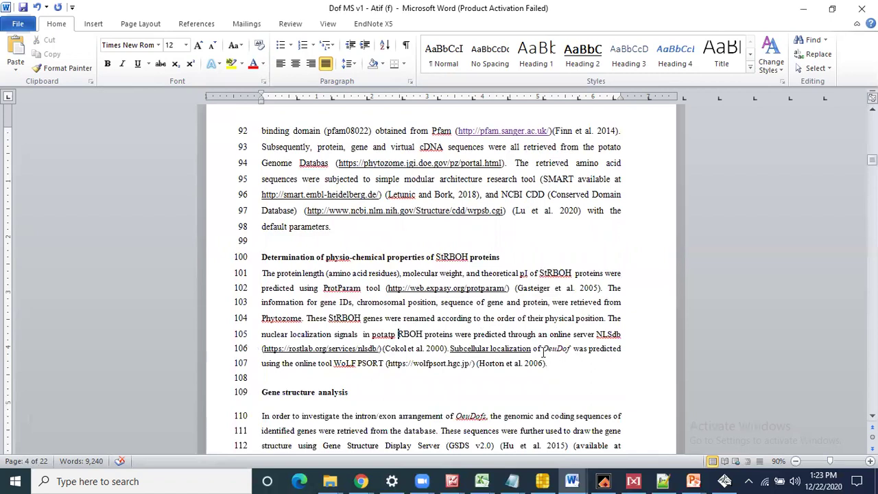
Step: Replace "OeuDof" with "StRBOH" in the subcellular localization sentence
{"action": "left_click_drag", "start_coordinate": [543, 349], "coordinate": [570, 349]}
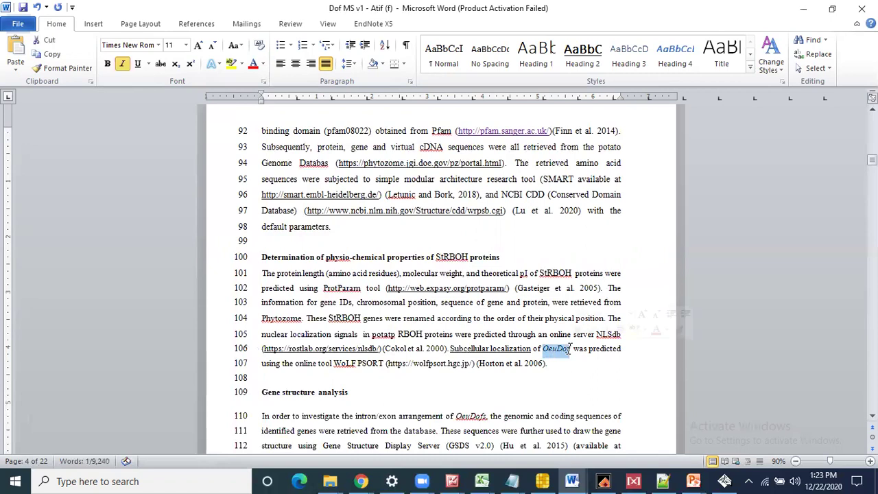
{"action": "type", "text": "StRBOH"}
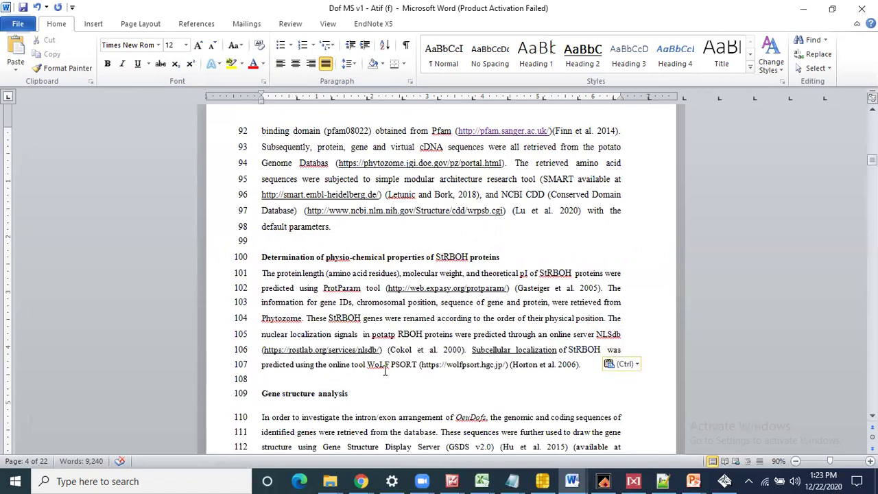
{"action": "left_click", "coordinate": [540, 365]}
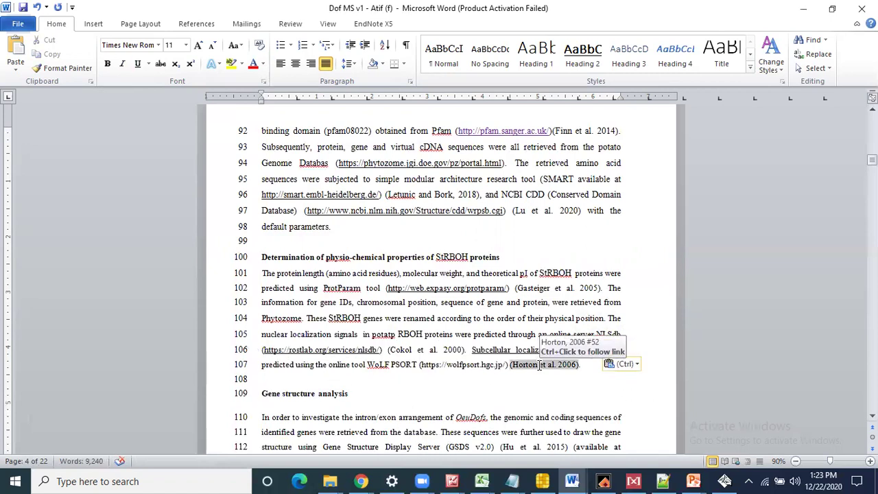
Step: Highlight the database search and physio-chemical properties sections in yellow, from the first section's heading to the Horton et al. 2006 citation
{"action": "left_click", "coordinate": [588, 369]}
{"action": "left_click_drag", "start_coordinate": [589, 369], "coordinate": [256, 255]}
{"action": "scroll", "coordinate": [442, 275], "scroll_direction": "down", "scroll_amount": 4}
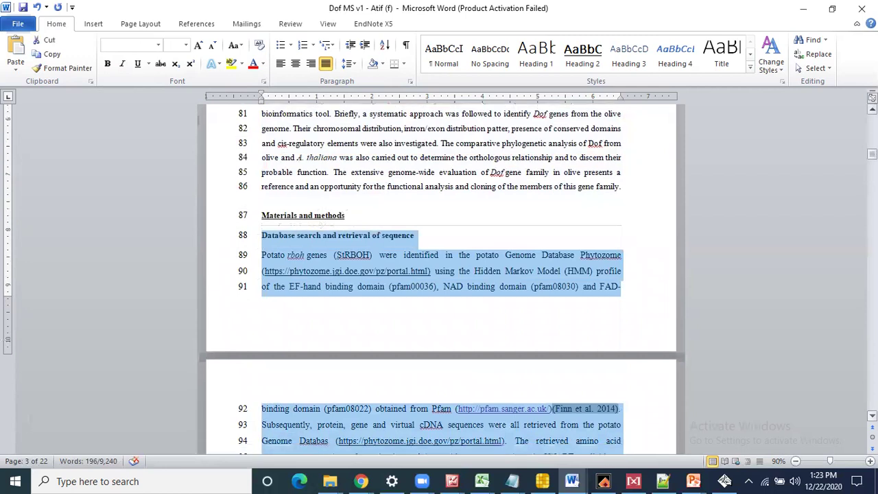
{"action": "scroll", "coordinate": [441, 274], "scroll_direction": "down", "scroll_amount": 1}
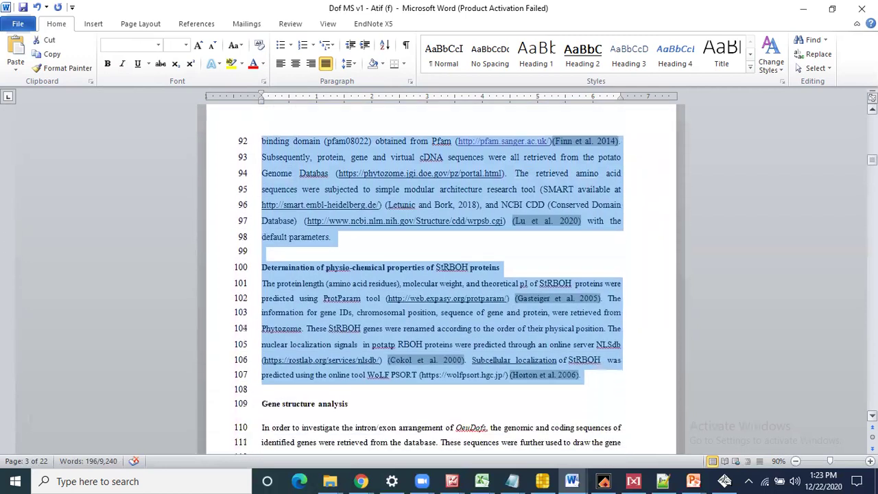
{"action": "left_click", "coordinate": [232, 63]}
{"action": "left_click", "coordinate": [336, 322]}
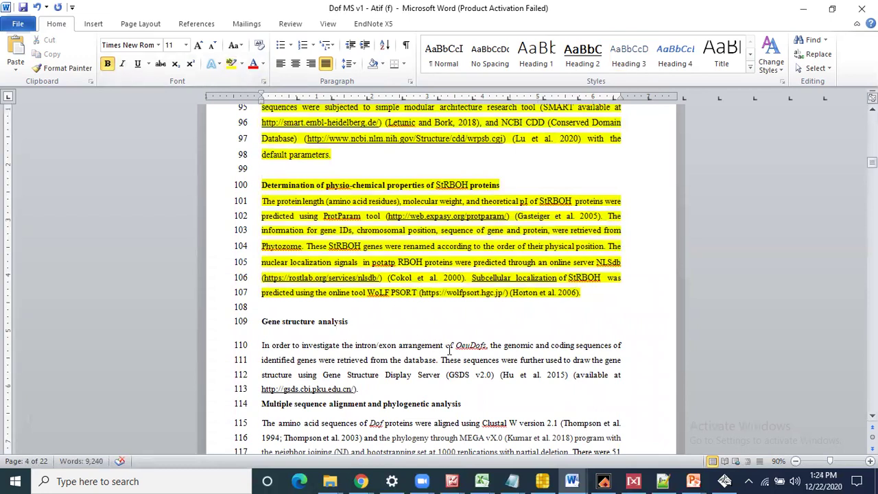
Step: Replace "OeuDofs" with "StRBOH" in the intron/exon arrangement sentence under Gene structure analysis
{"action": "left_click_drag", "start_coordinate": [457, 345], "coordinate": [485, 344]}
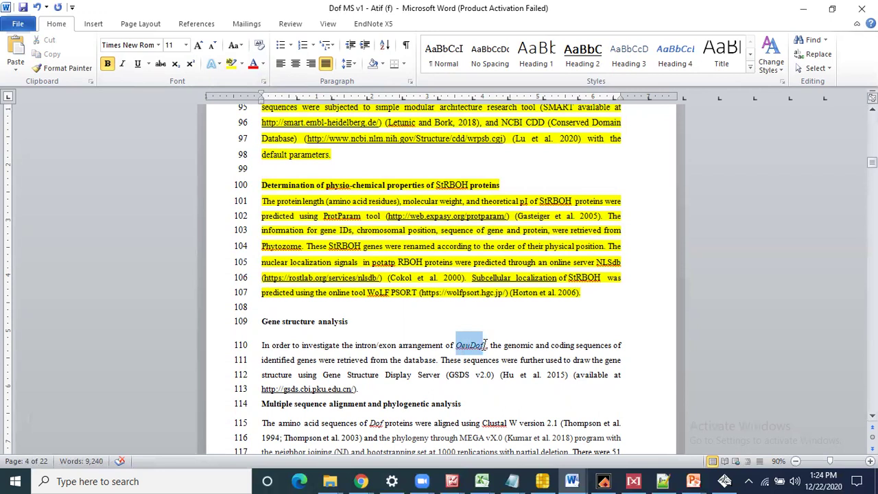
{"action": "type", "text": "StRBOH"}
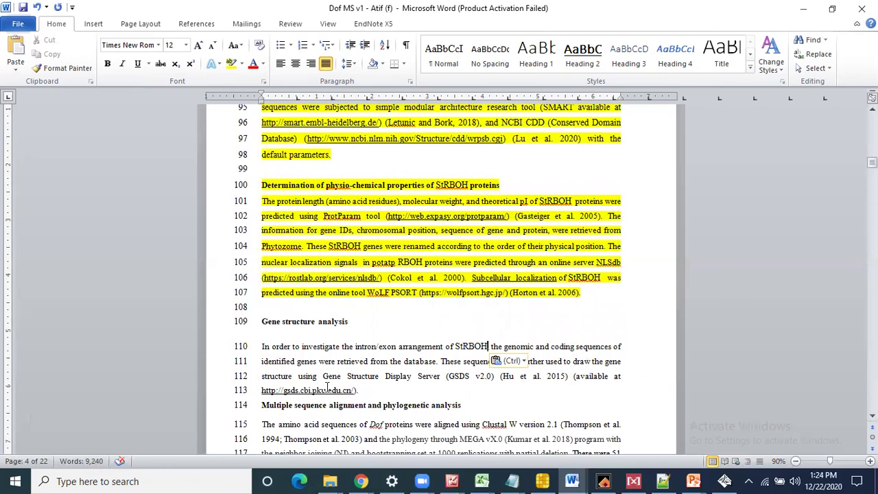
{"action": "left_click", "coordinate": [538, 381]}
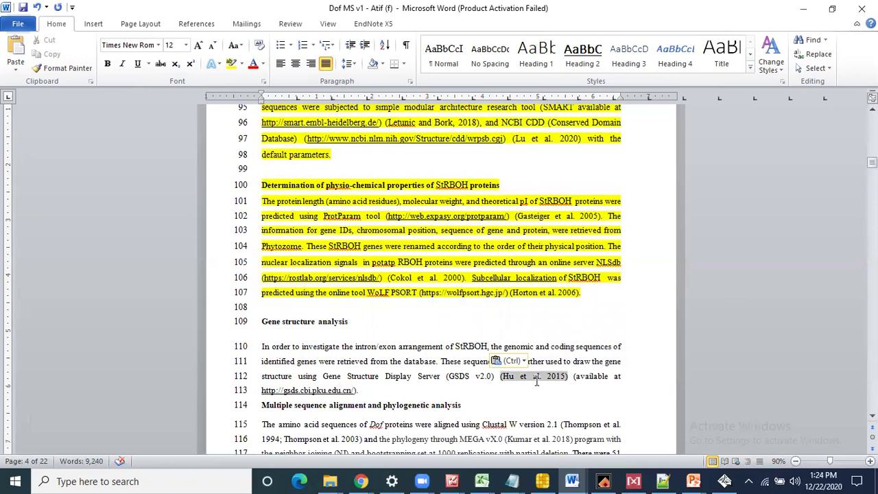
{"action": "left_click", "coordinate": [306, 398]}
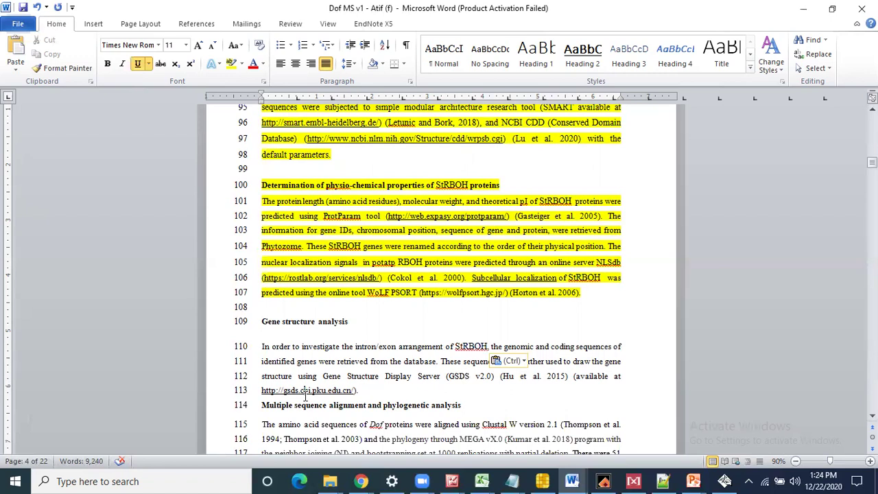
Step: Replace "Dof" with "StRBOH" in the first sentence under Multiple sequence alignment and phylogenetic analysis
{"action": "scroll", "coordinate": [306, 398], "scroll_direction": "down", "scroll_amount": 3}
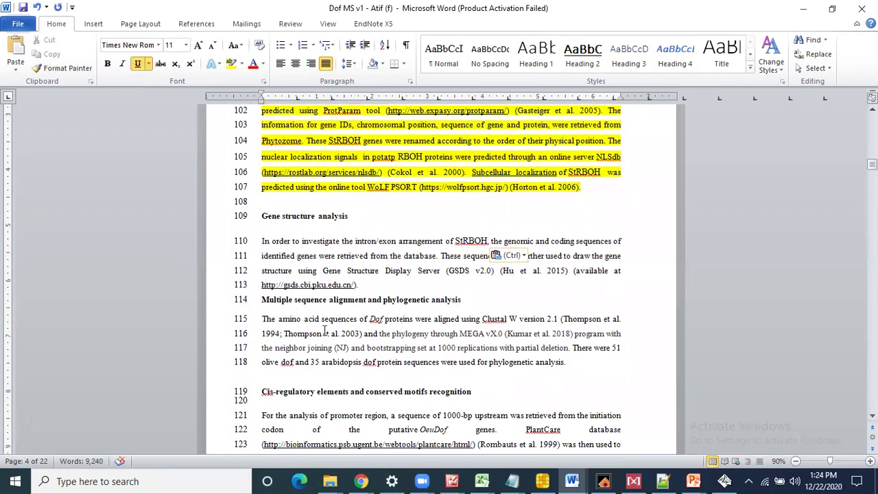
{"action": "left_click", "coordinate": [347, 319]}
{"action": "double_click", "coordinate": [375, 319]}
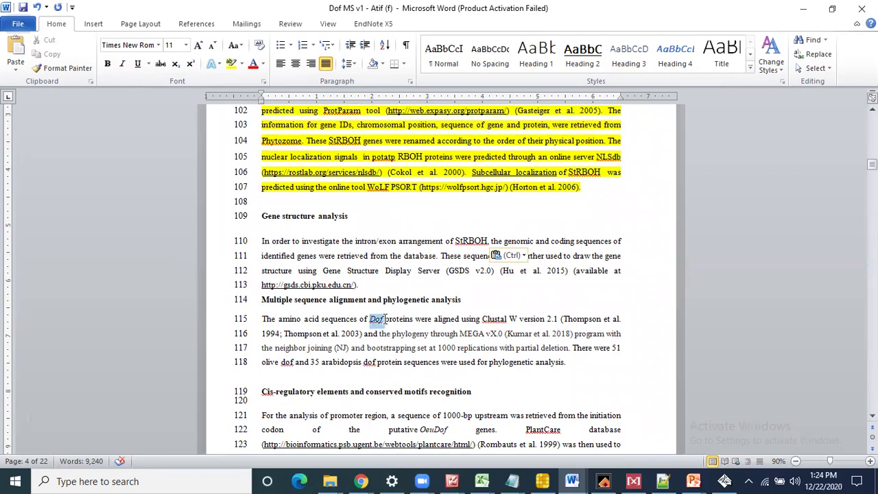
{"action": "type", "text": "StRBOH"}
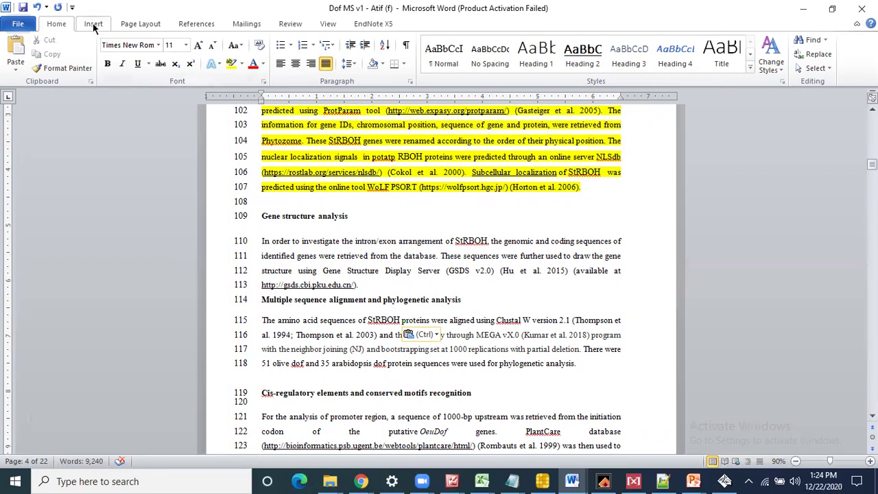
{"action": "left_click", "coordinate": [359, 225]}
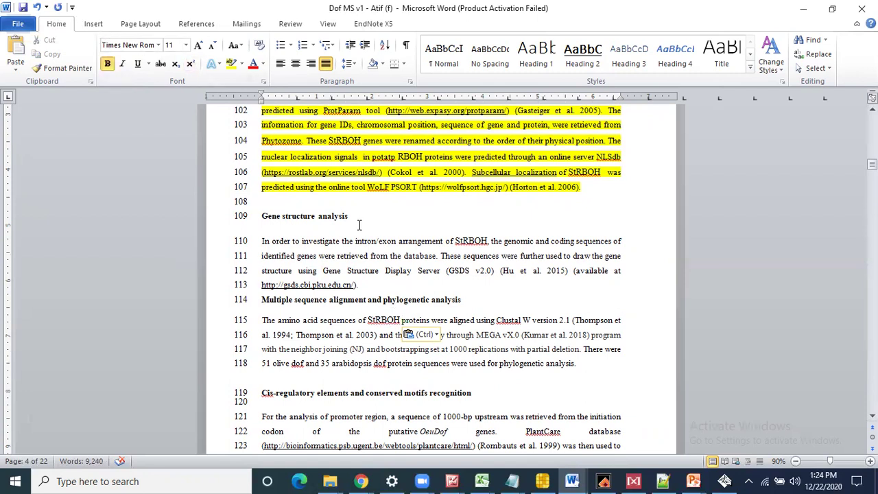
{"action": "type", "text": "()"}
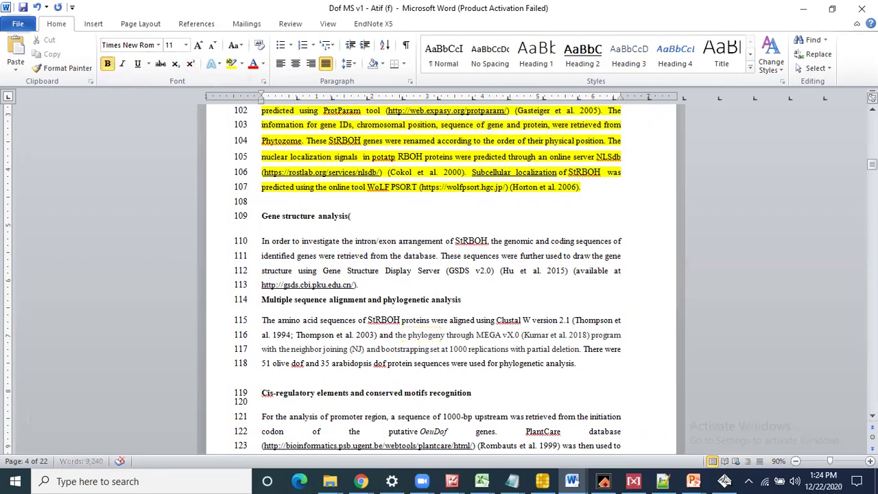
{"action": "key", "text": "BackSpace"}
{"action": "key", "text": "BackSpace"}
Step: Remove the "St" prefix from "StRBOH" in the amino acid alignment sentence so it reads "RBOH proteins"
{"action": "left_click", "coordinate": [367, 320]}
{"action": "key", "text": "Delete"}
{"action": "key", "text": "Delete"}
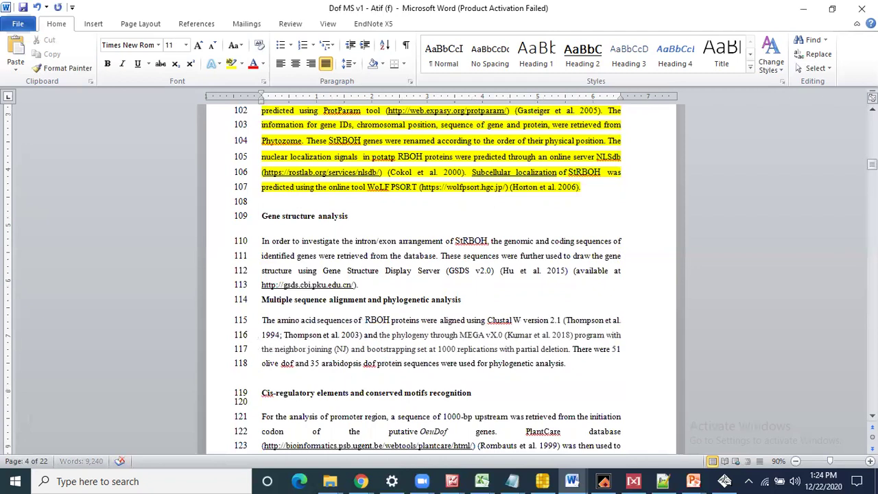
Step: Insert "sequence of arabidopsis potato tomato" after "RBOH proteins" in the amino acid alignment sentence
{"action": "left_click", "coordinate": [420, 318]}
{"action": "type", "text": "sequence"}
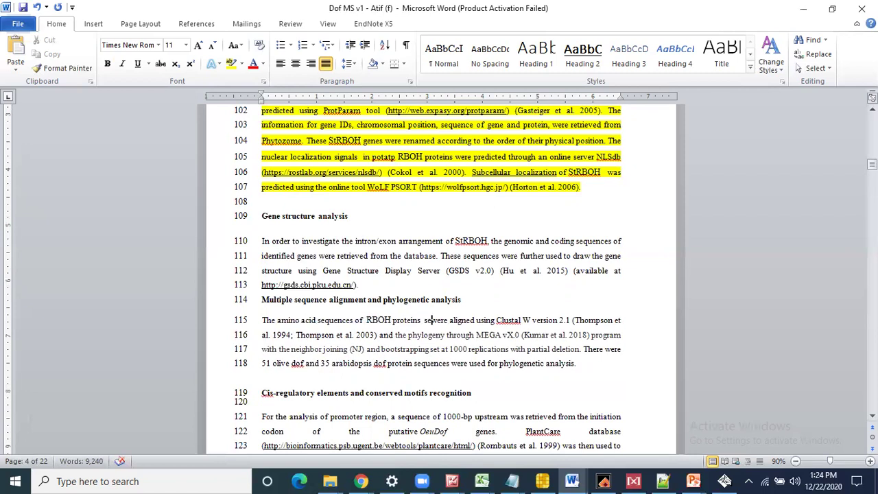
{"action": "type", "text": " of "}
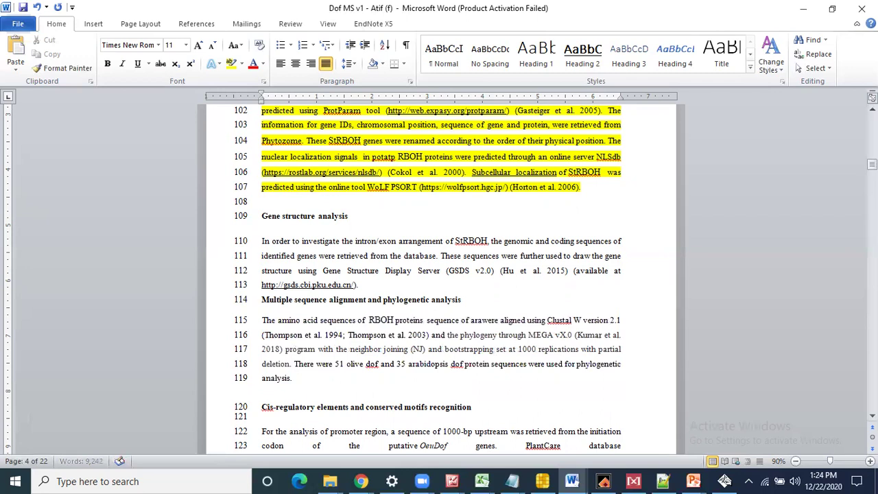
{"action": "type", "text": "arabidopsis po"}
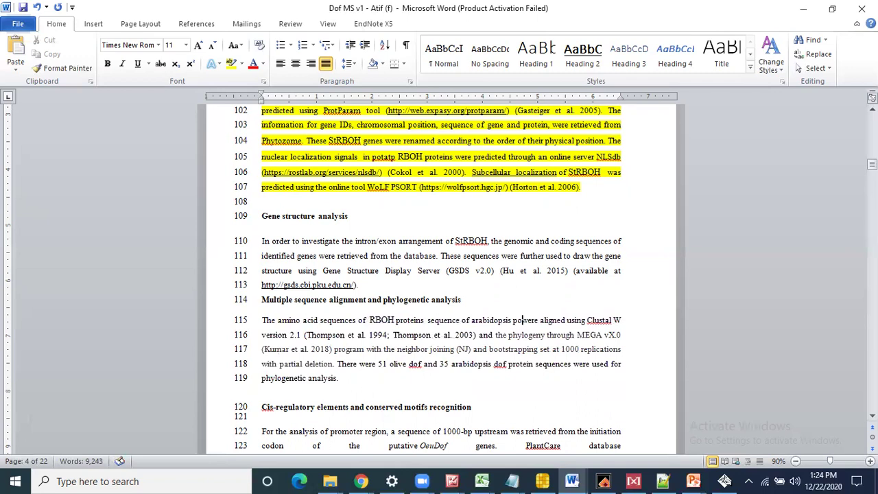
{"action": "type", "text": "tato to"}
{"action": "type", "text": "mat"}
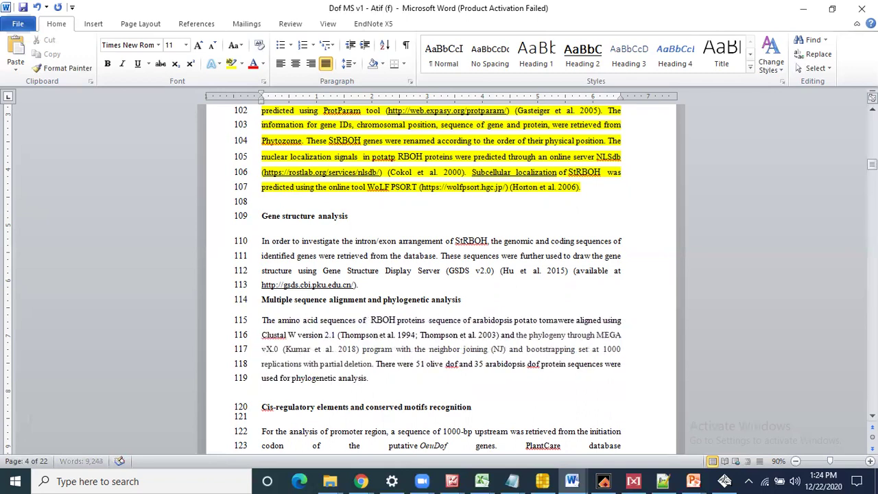
{"action": "type", "text": "o"}
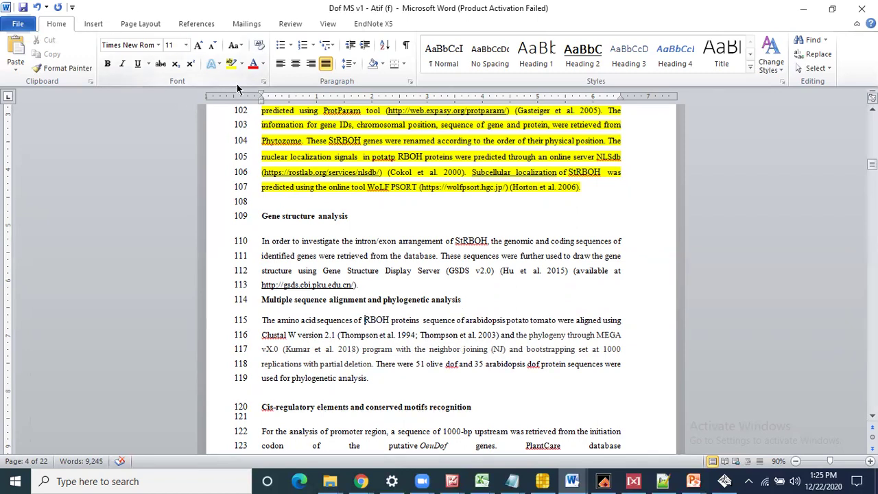
Step: Insert the placeholder "????" before "RBOH proteins" and colour the words "arabidopsis potato tomato" red
{"action": "type", "text": "S???"}
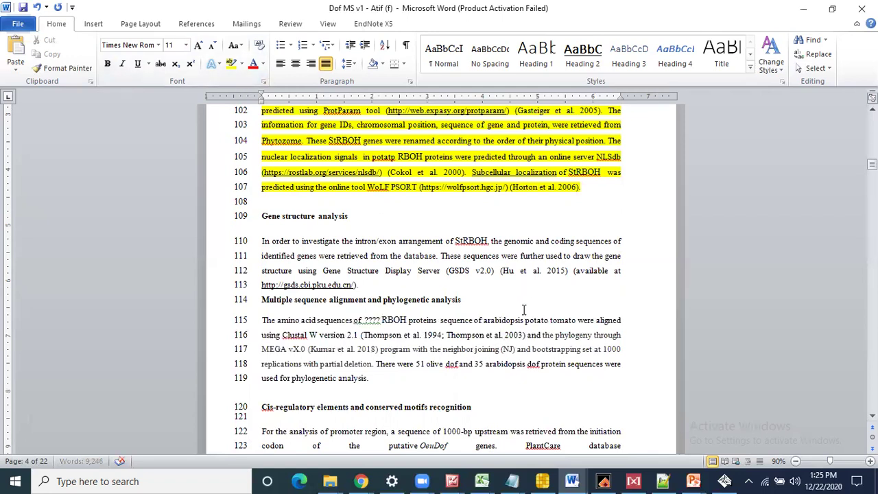
{"action": "left_click_drag", "start_coordinate": [484, 320], "coordinate": [577, 320]}
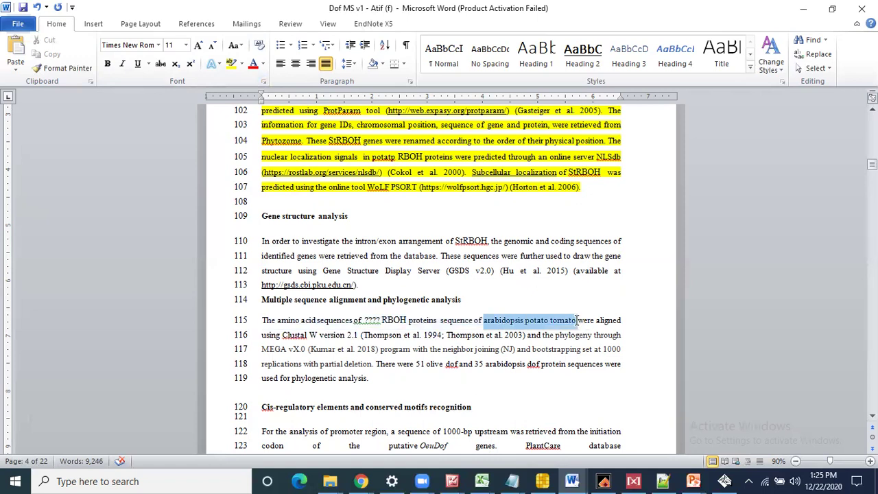
{"action": "left_click", "coordinate": [558, 321]}
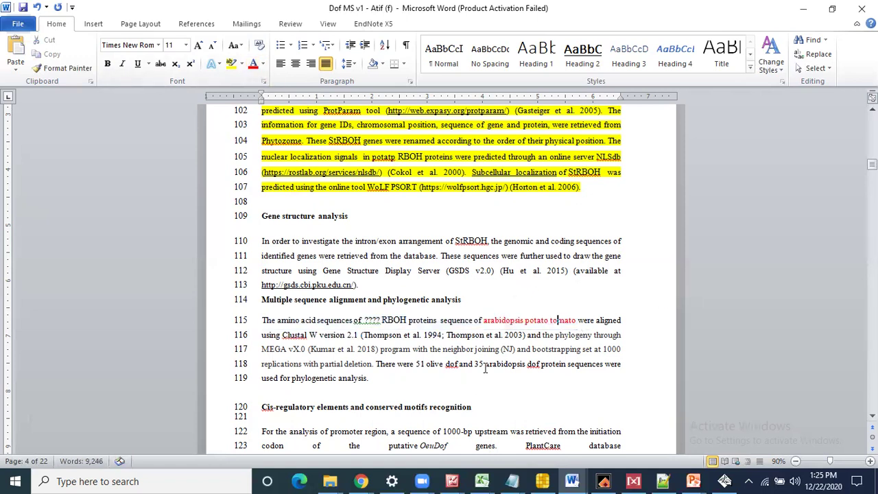
{"action": "left_click", "coordinate": [408, 336]}
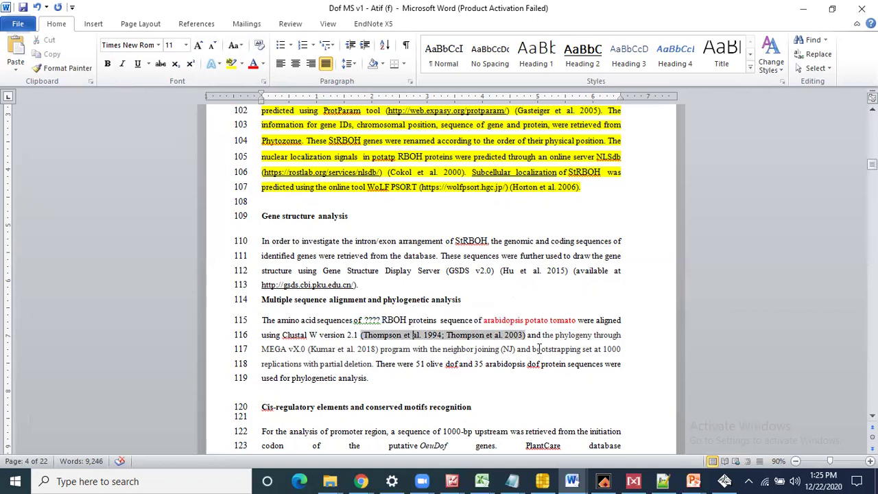
{"action": "left_click", "coordinate": [271, 352]}
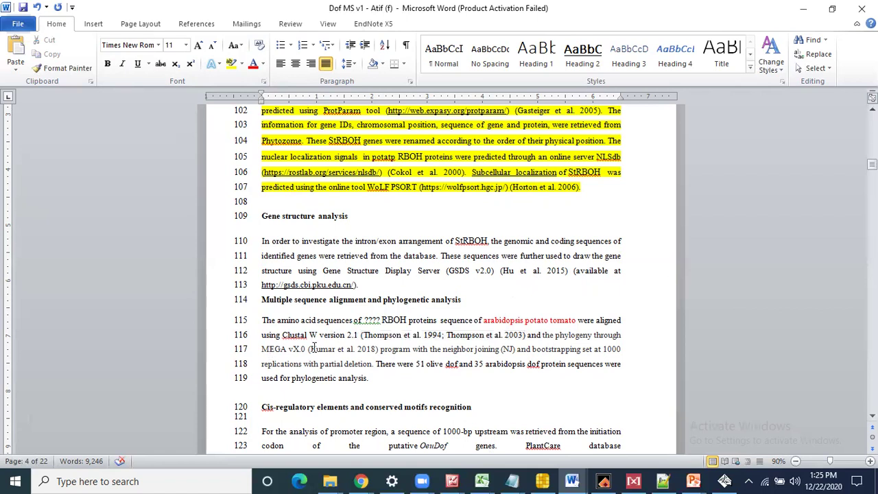
{"action": "left_click", "coordinate": [330, 350]}
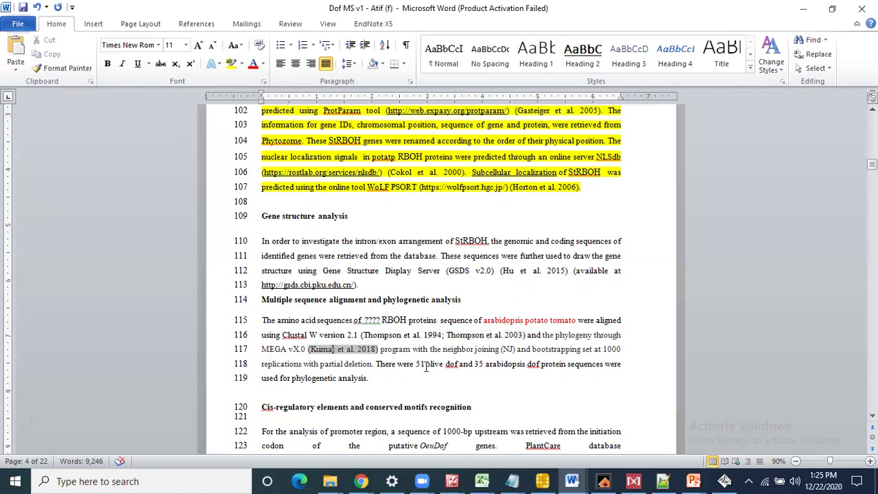
{"action": "left_click", "coordinate": [568, 350]}
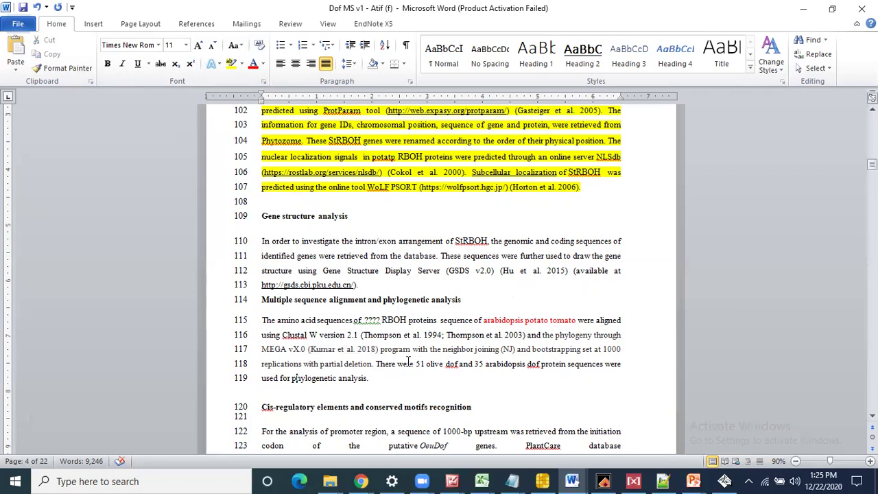
Step: Colour red the sentence about the olive and arabidopsis dof protein sequences used for phylogenetic analysis
{"action": "left_click_drag", "start_coordinate": [446, 364], "coordinate": [457, 364]}
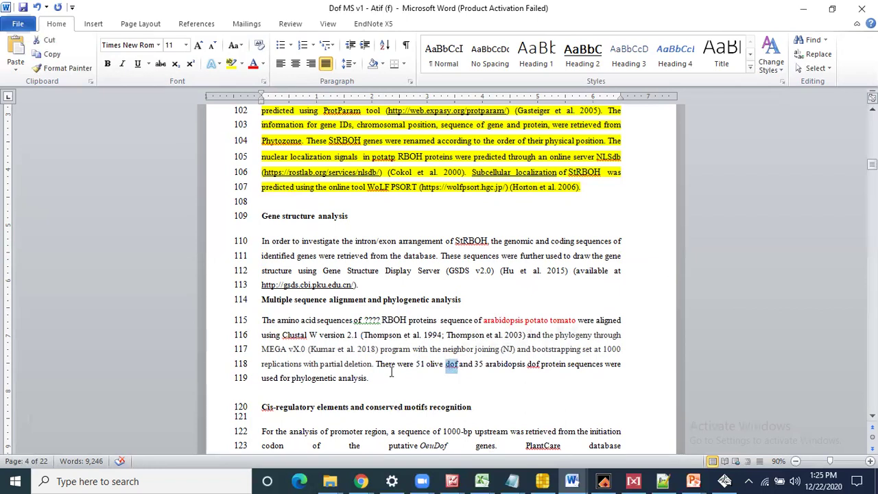
{"action": "left_click_drag", "start_coordinate": [376, 364], "coordinate": [387, 377]}
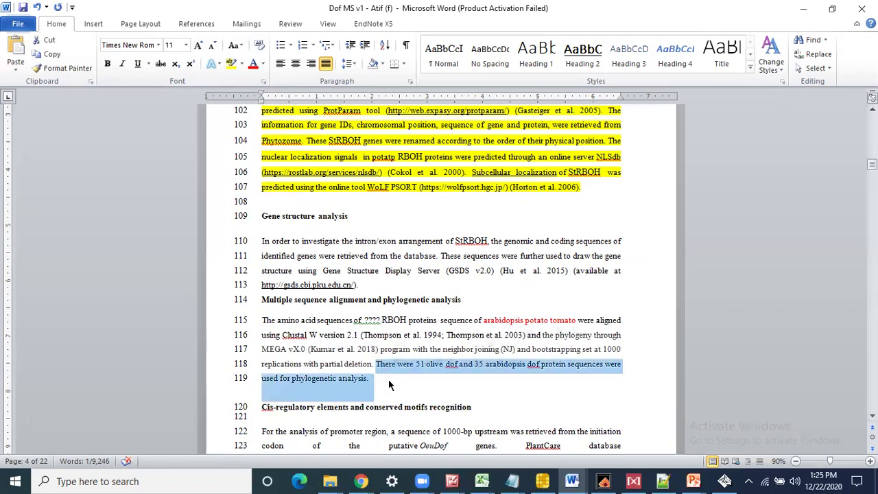
{"action": "left_click", "coordinate": [253, 63]}
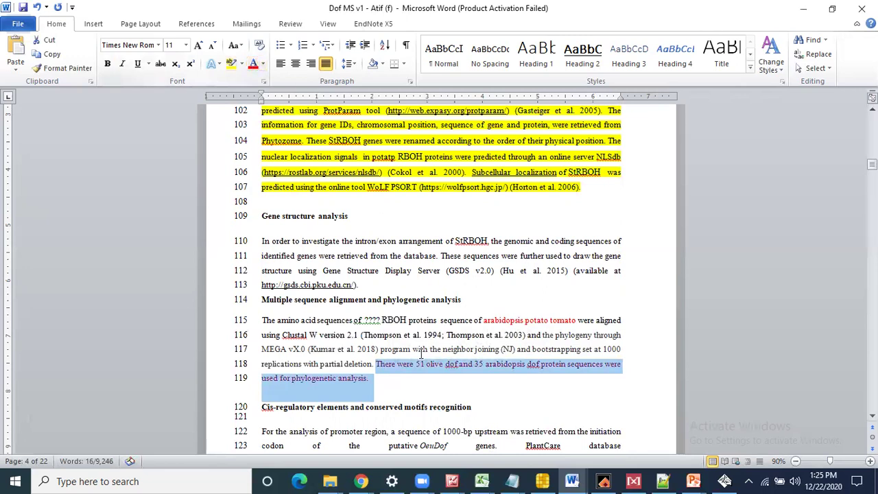
{"action": "left_click", "coordinate": [394, 380]}
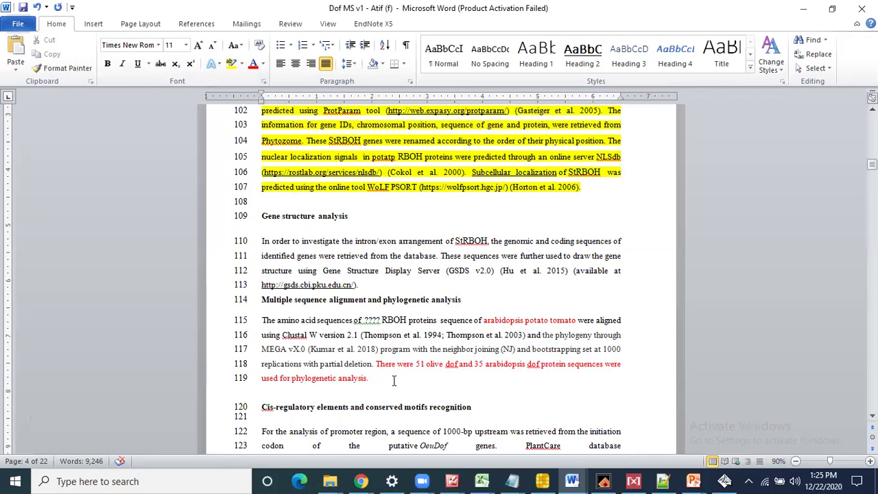
Step: Replace "dof" after "35 arabidopsis" with "RBOH" in the red phylogenetic analysis sentence
{"action": "left_click_drag", "start_coordinate": [395, 381], "coordinate": [541, 371]}
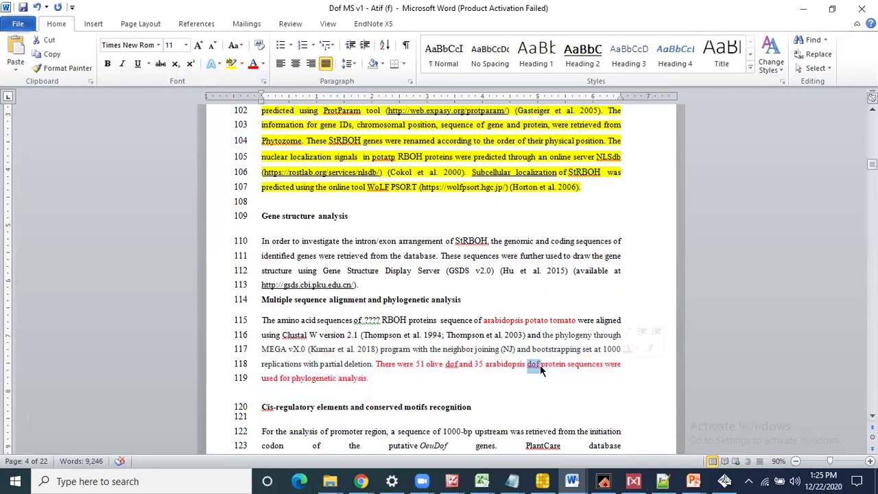
{"action": "type", "text": "StRBOH"}
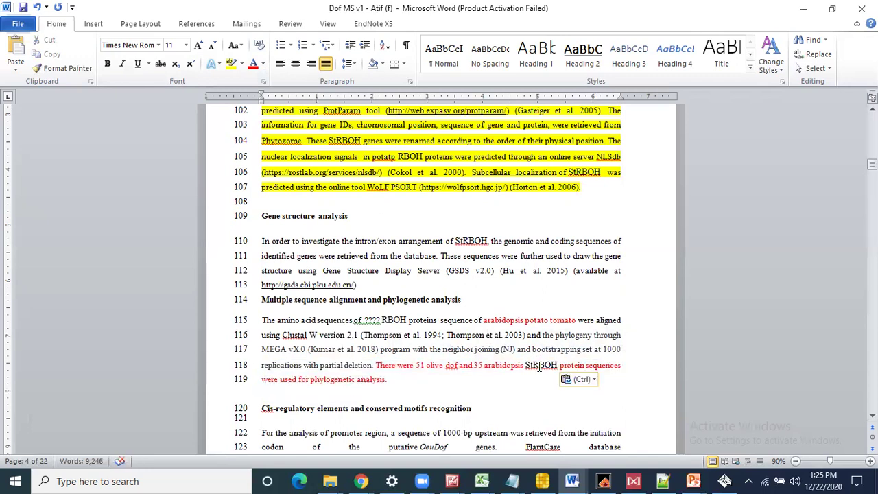
{"action": "left_click", "coordinate": [534, 365]}
{"action": "key", "text": "BackSpace"}
{"action": "key", "text": "BackSpace"}
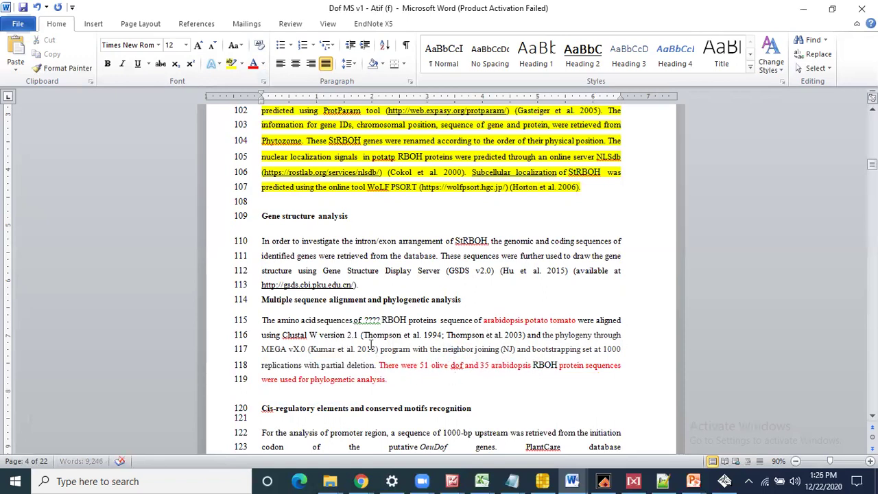
Step: Attach the comment "Write according to your plants" to the red sentence about olive and arabidopsis protein sequences
{"action": "left_click", "coordinate": [289, 24]}
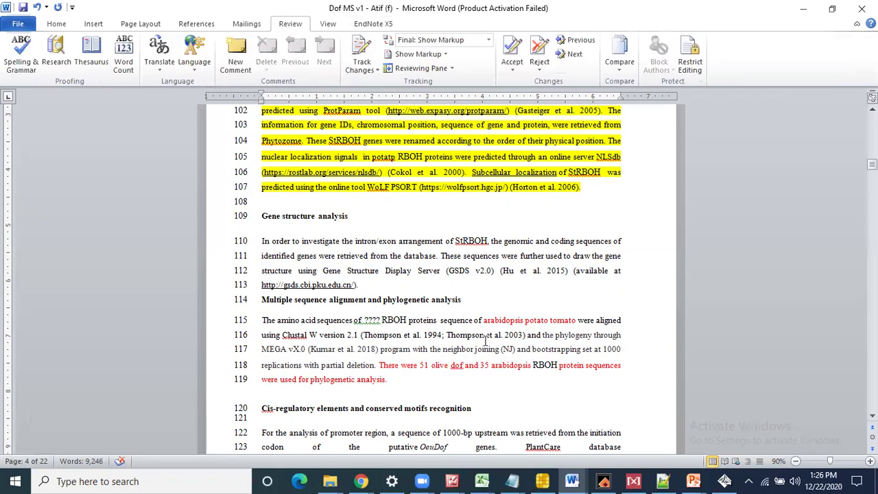
{"action": "left_click_drag", "start_coordinate": [380, 365], "coordinate": [388, 380]}
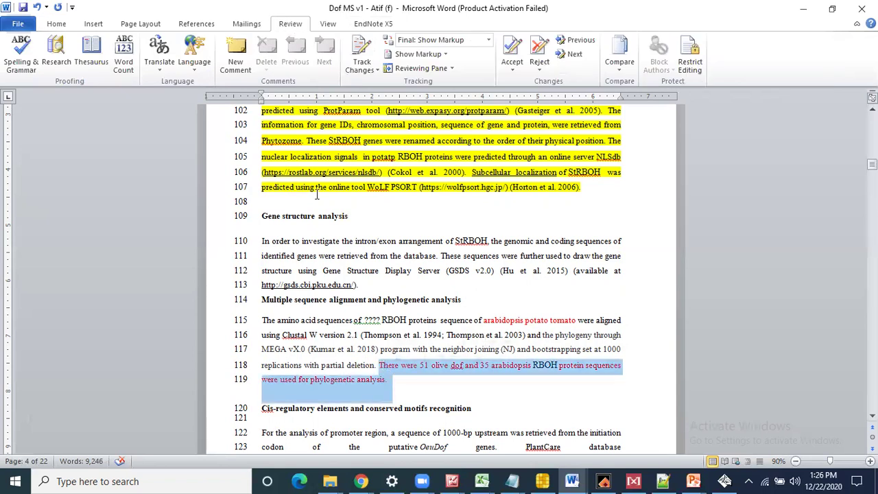
{"action": "left_click", "coordinate": [236, 55]}
{"action": "type", "text": "Why"}
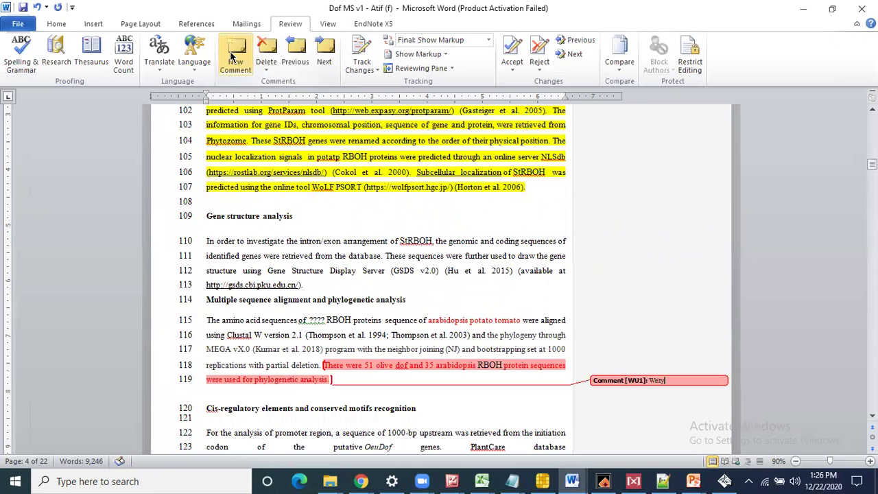
{"action": "key", "text": "BackSpace"}
{"action": "type", "text": "te according to your plants"}
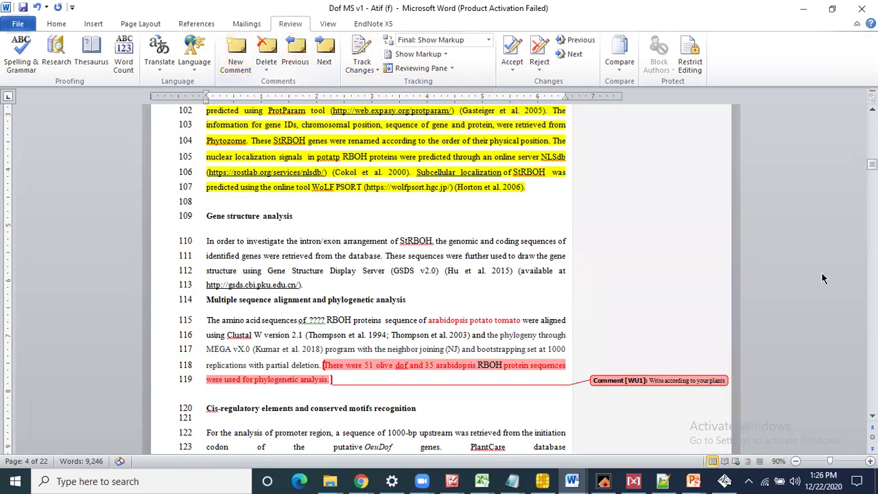
Step: Replace "OeuDof" with "StRBOH" in the promoter region sentence of the cis-regulatory elements section, spaced apart from "putative"
{"action": "scroll", "coordinate": [872, 416], "scroll_direction": "down", "scroll_amount": 5}
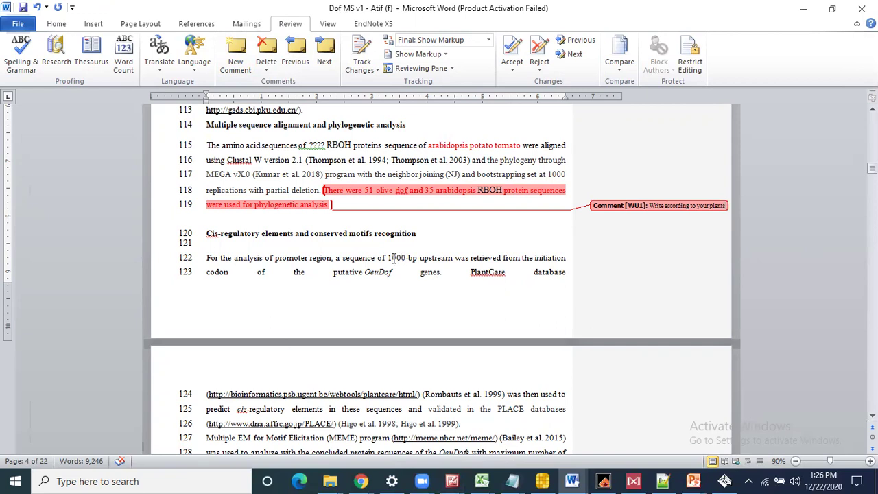
{"action": "left_click_drag", "start_coordinate": [365, 272], "coordinate": [395, 273]}
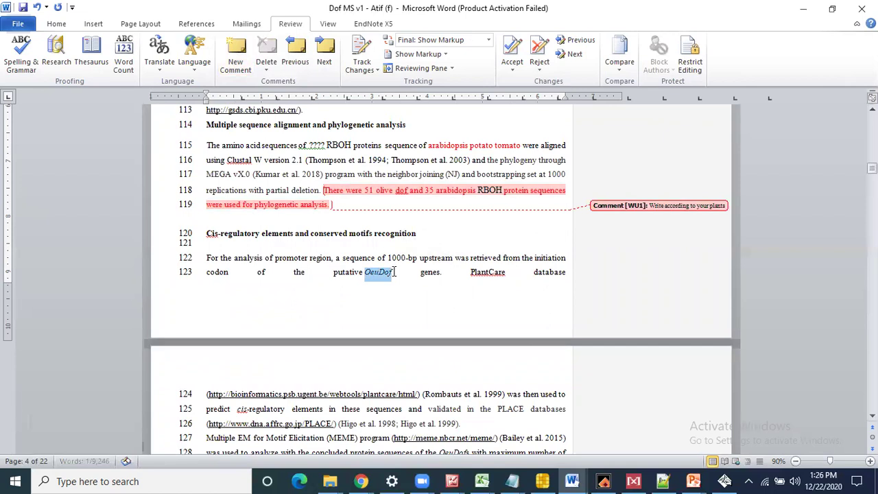
{"action": "type", "text": "StRBOH"}
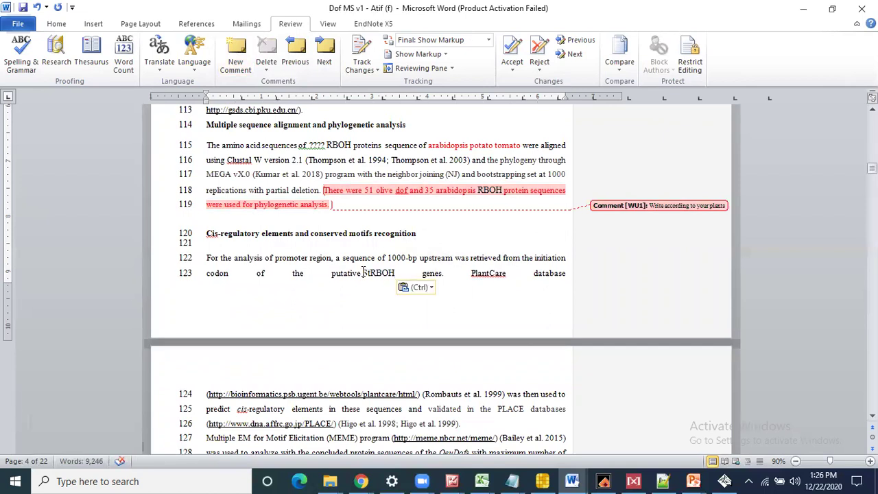
{"action": "left_click", "coordinate": [364, 272]}
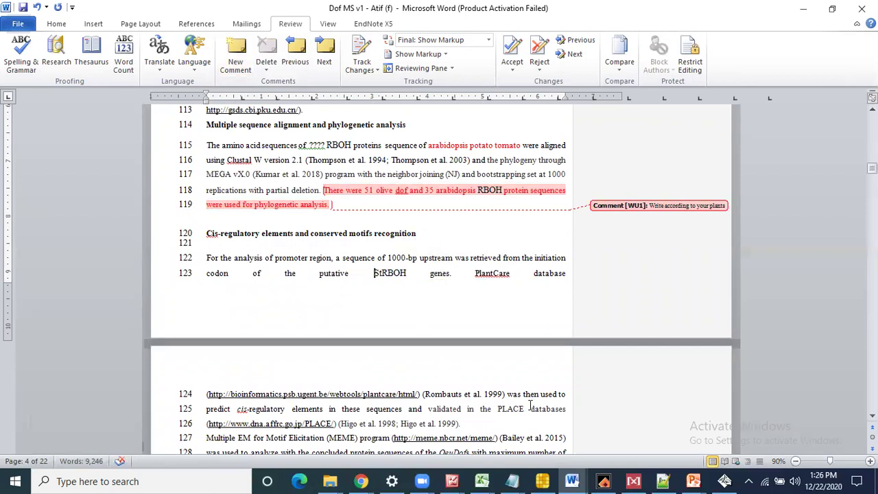
Step: Review the PlantCare, PLACE and MEME citations and the motif number and width settings in the cis-regulatory elements section
{"action": "left_click", "coordinate": [474, 395]}
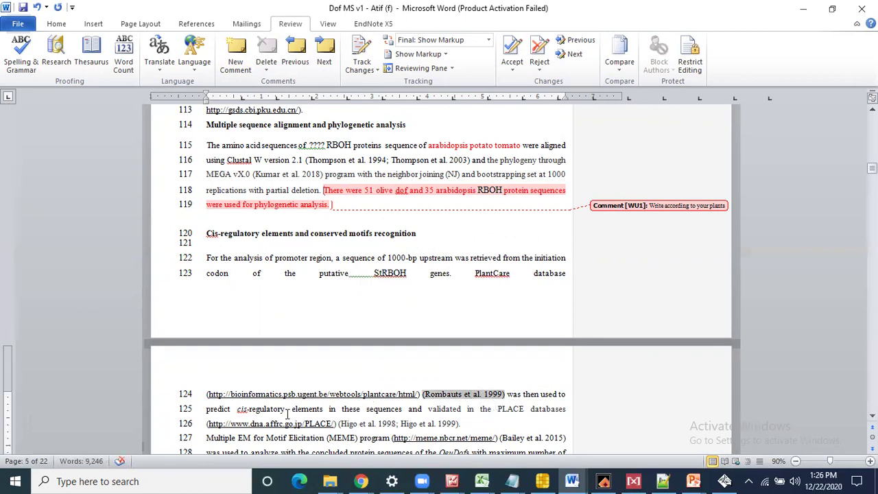
{"action": "left_click", "coordinate": [354, 424]}
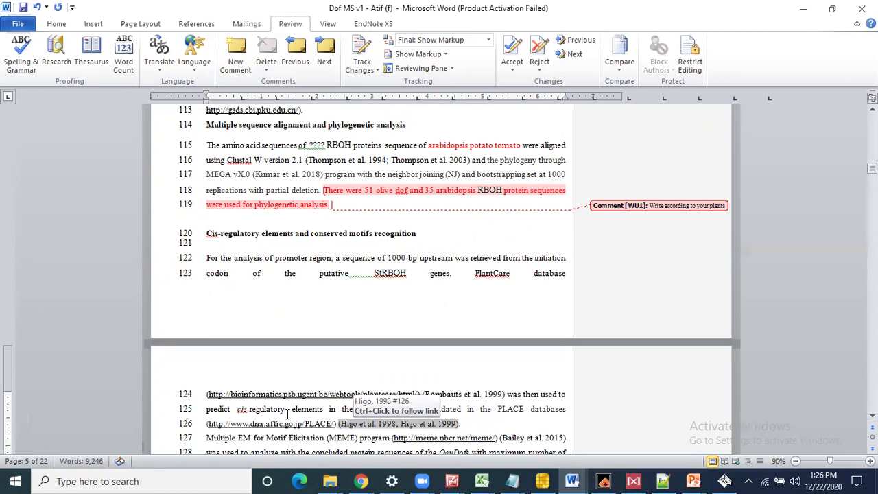
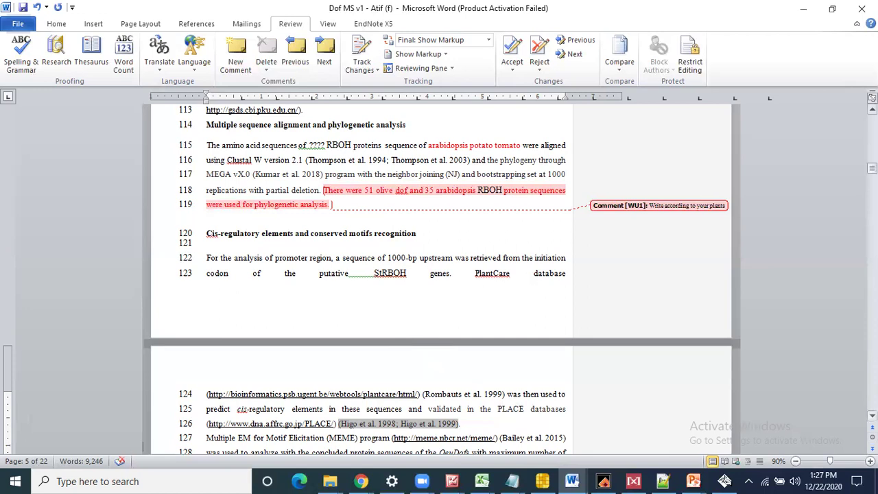
{"action": "scroll", "coordinate": [440, 274], "scroll_direction": "down", "scroll_amount": 3}
{"action": "left_click_drag", "start_coordinate": [364, 374], "coordinate": [435, 353]}
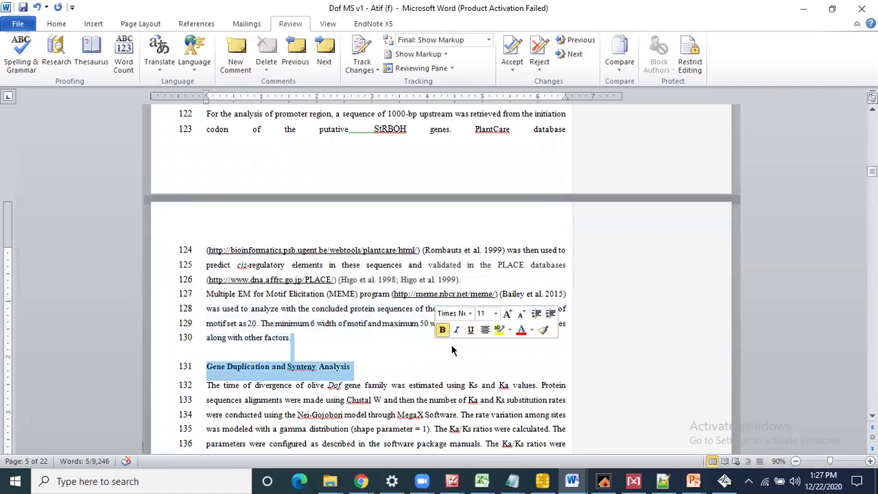
{"action": "left_click", "coordinate": [519, 294]}
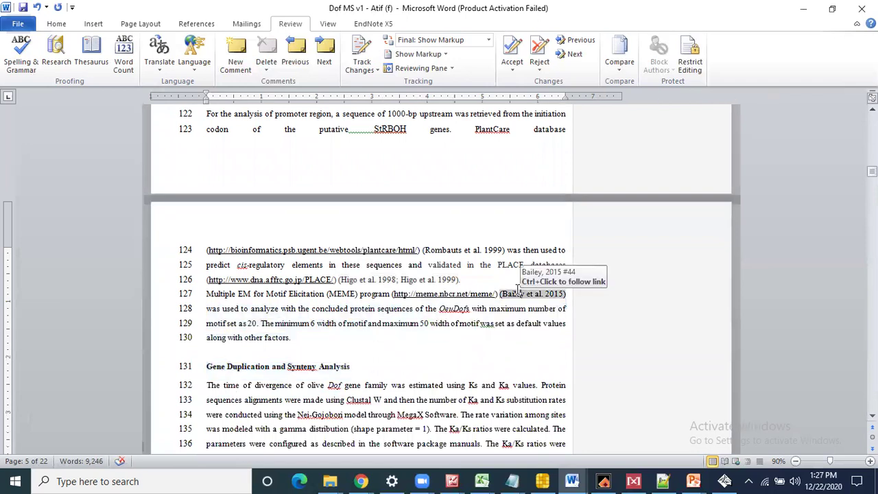
{"action": "left_click_drag", "start_coordinate": [206, 295], "coordinate": [252, 331]}
{"action": "left_click", "coordinate": [250, 324]}
{"action": "double_click", "coordinate": [252, 323]}
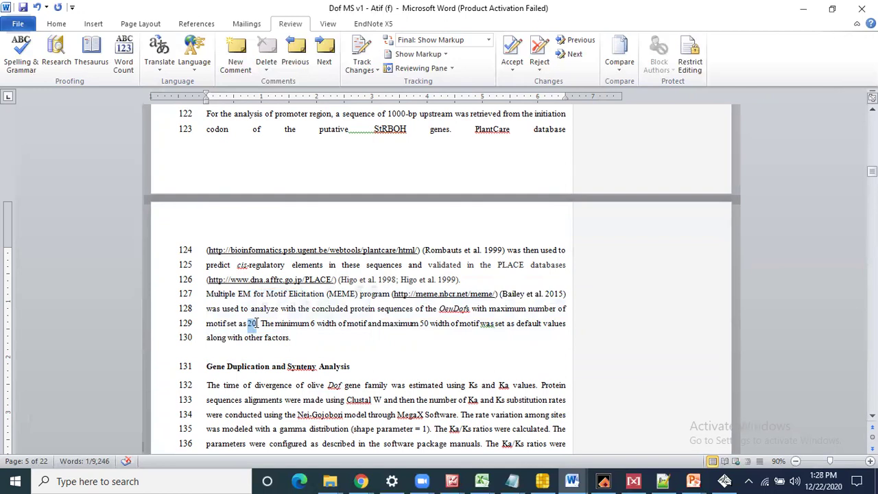
{"action": "left_click", "coordinate": [291, 341]}
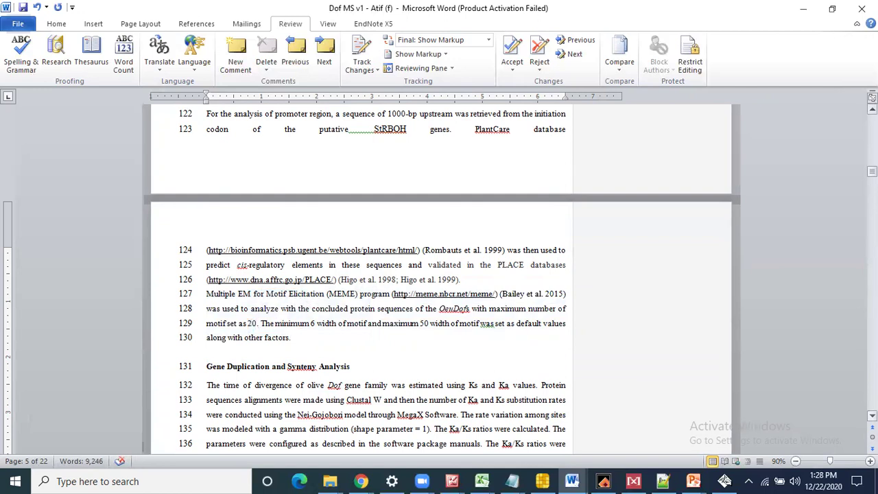
Step: Replace "Synteny" with "KaLKs" in the "Gene Duplication and Synteny Analysis" heading
{"action": "scroll", "coordinate": [439, 274], "scroll_direction": "down", "scroll_amount": 4}
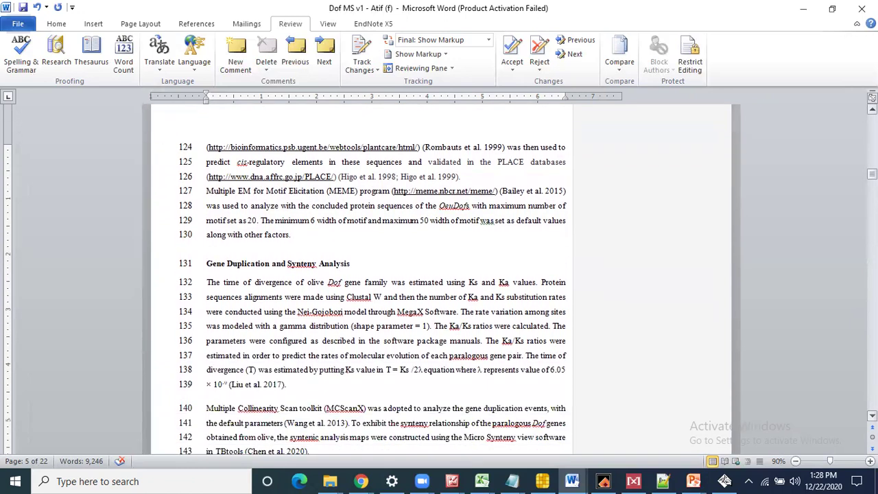
{"action": "left_click_drag", "start_coordinate": [272, 213], "coordinate": [344, 213]}
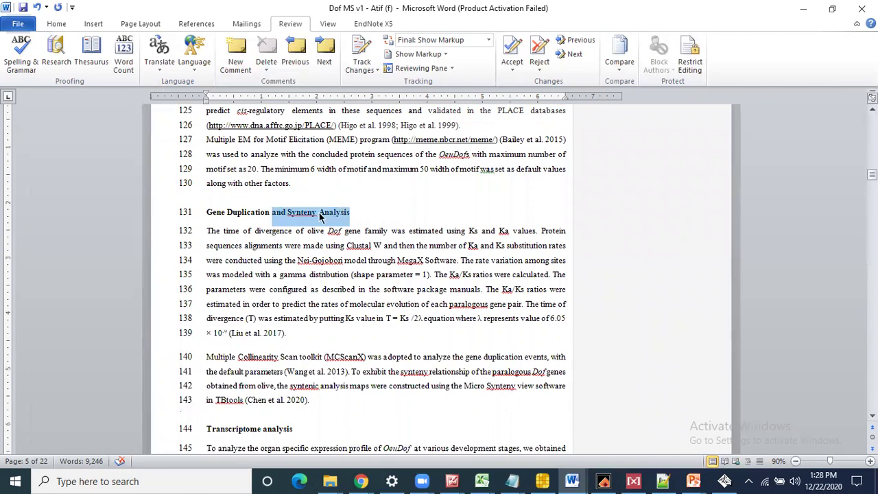
{"action": "left_click", "coordinate": [290, 212]}
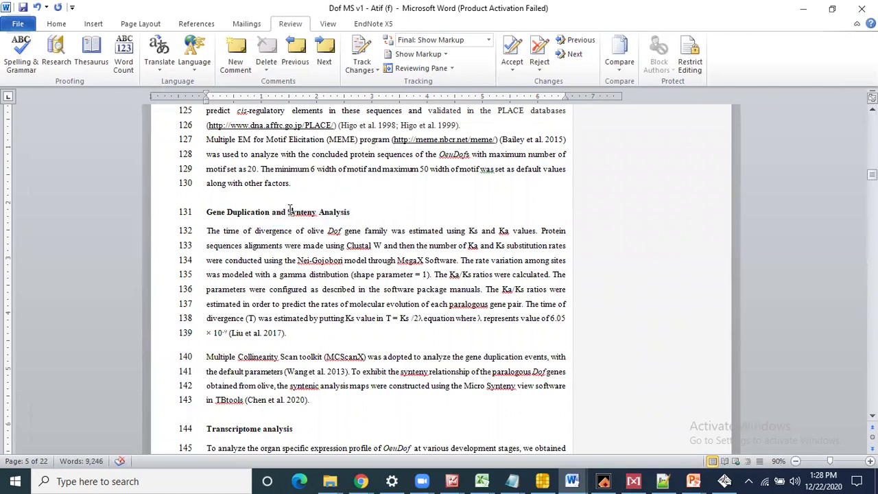
{"action": "left_click_drag", "start_coordinate": [288, 212], "coordinate": [316, 214]}
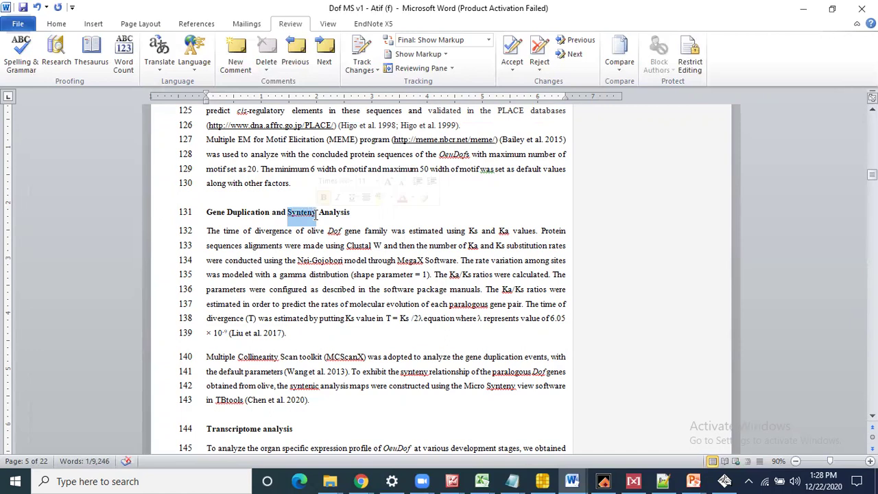
{"action": "type", "text": "Ka"}
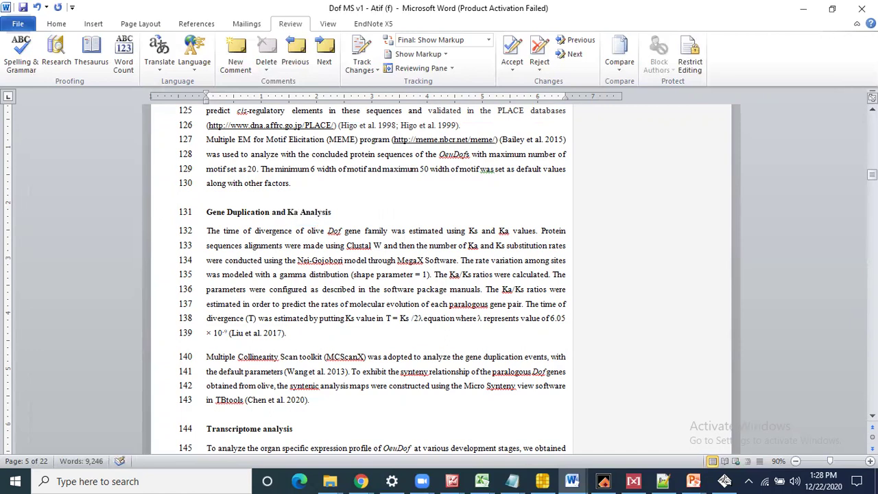
{"action": "type", "text": " ="}
{"action": "key", "text": "BackSpace"}
{"action": "key", "text": "BackSpace"}
{"action": "type", "text": "LKs"}
Step: Delete the MCScanX and synteny paragraph above the "Transcriptome analysis" heading, leaving an empty line in its place
{"action": "left_click_drag", "start_coordinate": [206, 357], "coordinate": [327, 405]}
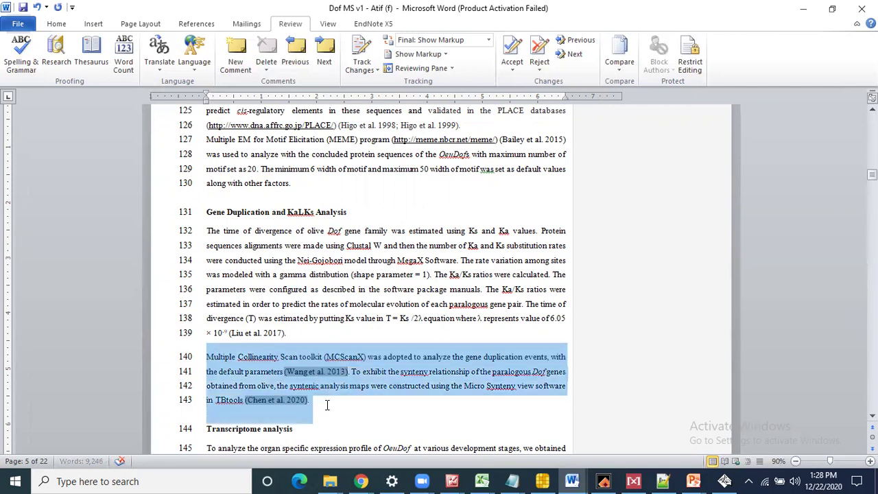
{"action": "key", "text": "Delete"}
{"action": "key", "text": "Return"}
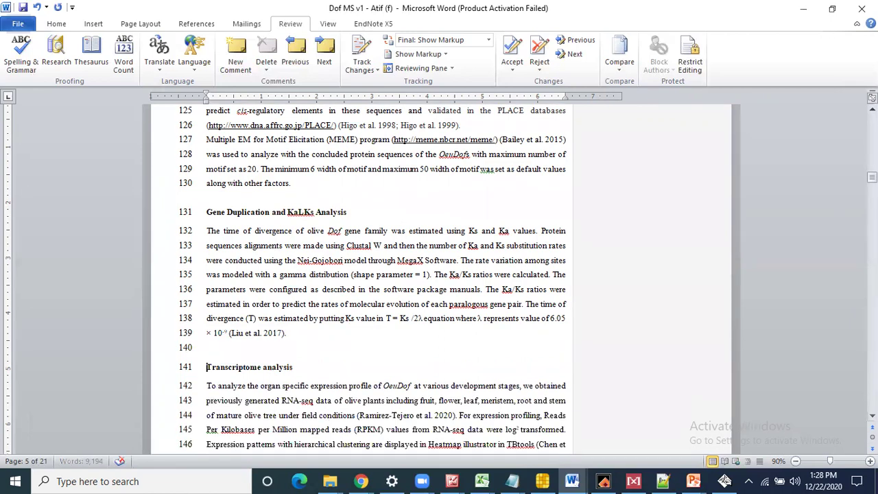
Step: In the gene duplication paragraph, replace "Dof" with "StRBOH" and "Nei-Gojobori model through MegaX Software" with "tbtool."
{"action": "double_click", "coordinate": [333, 230]}
{"action": "type", "text": "StRBOH"}
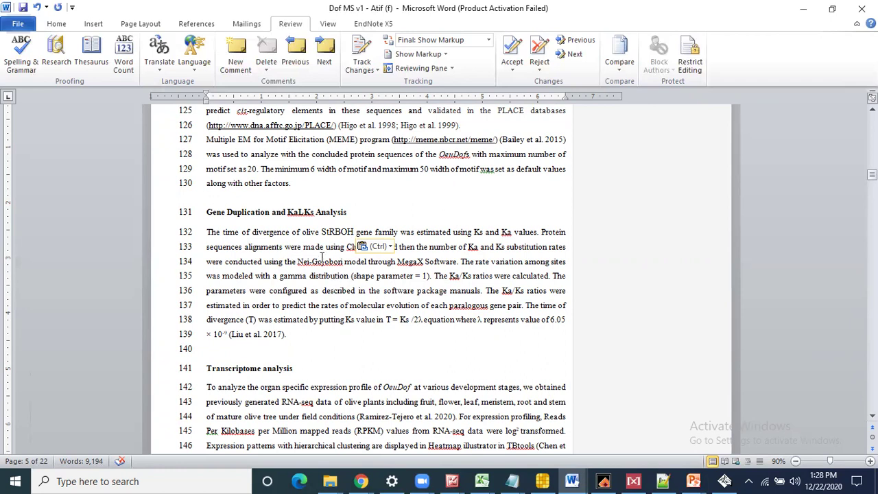
{"action": "left_click_drag", "start_coordinate": [297, 261], "coordinate": [445, 267]}
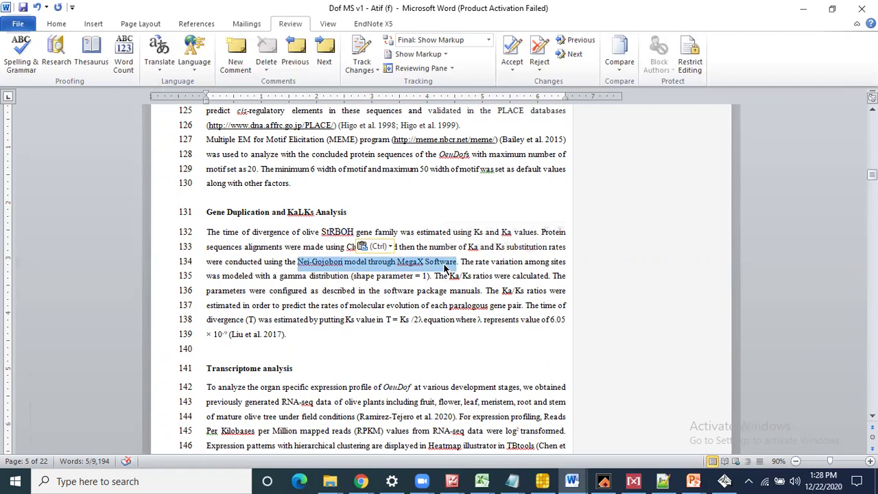
{"action": "type", "text": "tbtool"}
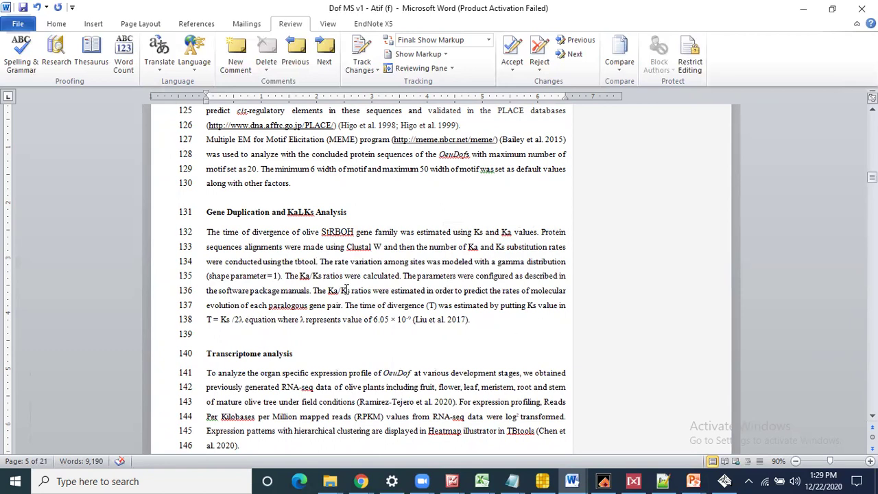
{"action": "type", "text": "."}
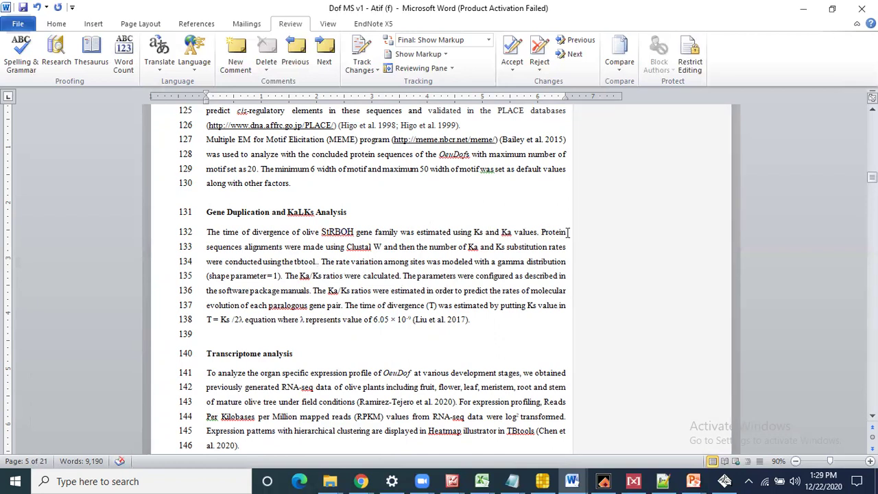
{"action": "type", "text": "."}
Step: Insert "and cDNA and gene pair" between "Protein" and "sequences" in the gene duplication paragraph
{"action": "left_click", "coordinate": [567, 232]}
{"action": "type", "text": "and c"}
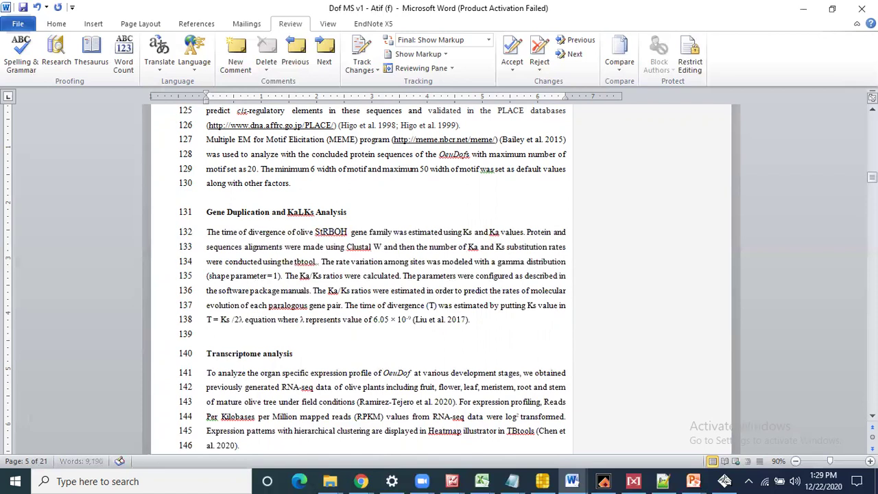
{"action": "type", "text": "DNA "}
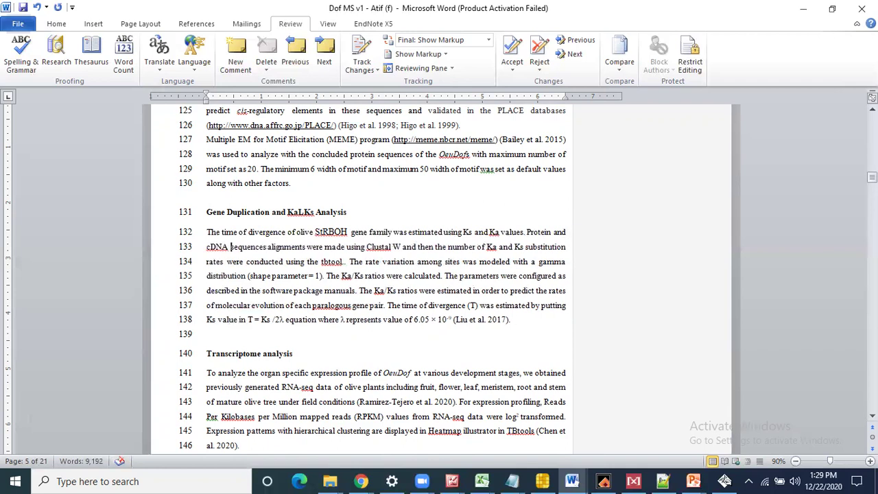
{"action": "type", "text": "and gene pair"}
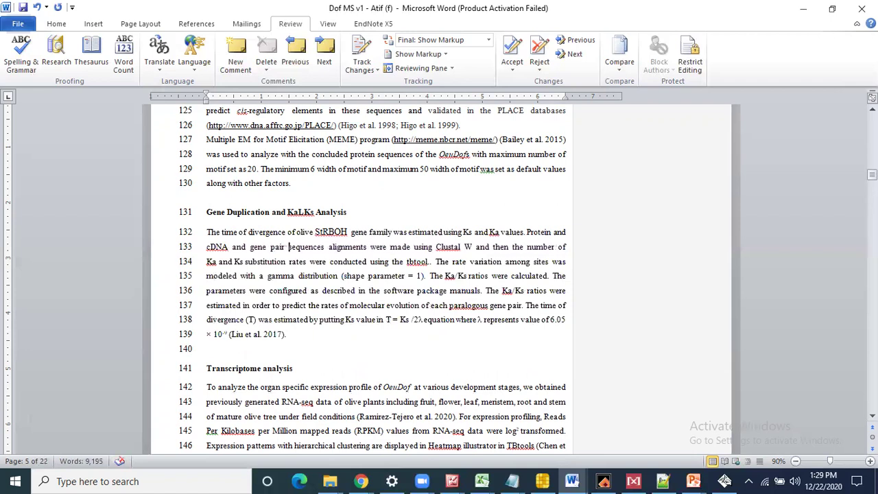
Step: In the gene duplication paragraph, replace "alignments were made using Clustal W and then the number of" with "added at the ka"
{"action": "left_click_drag", "start_coordinate": [330, 247], "coordinate": [570, 247]}
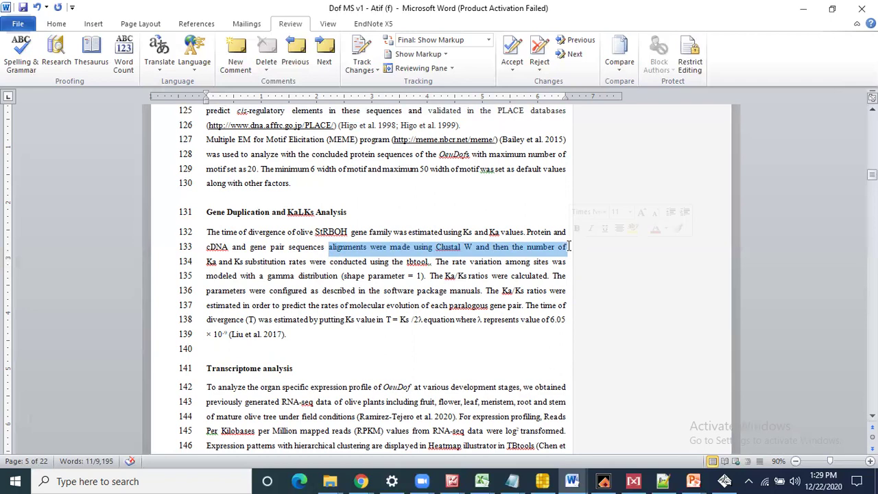
{"action": "key", "text": "BackSpace"}
{"action": "type", "text": "added"}
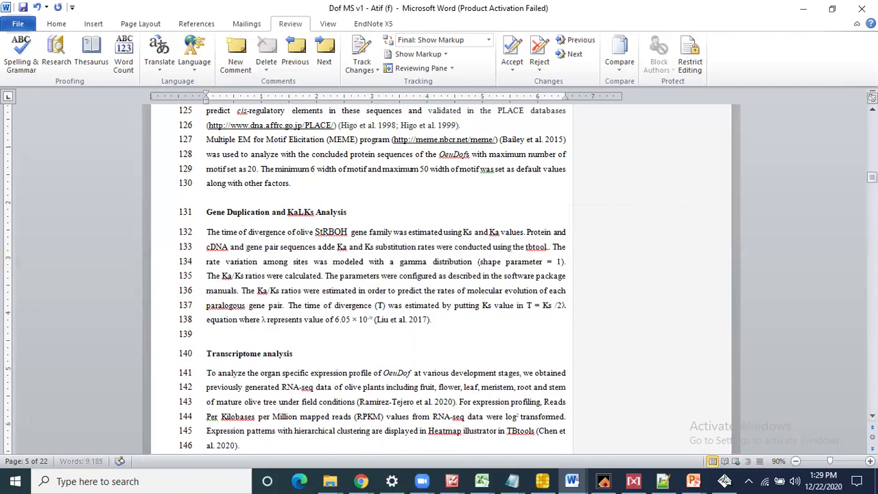
{"action": "type", "text": " at the "}
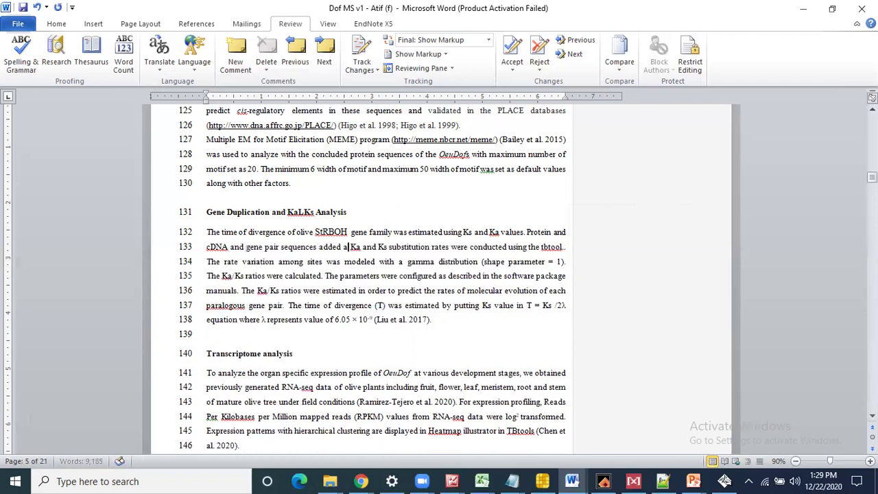
{"action": "type", "text": "ka"}
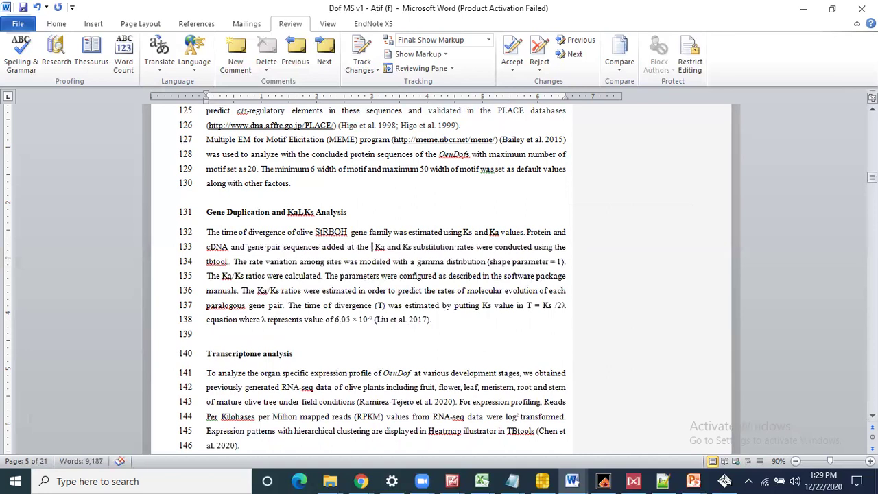
{"action": "type", "text": "S"}
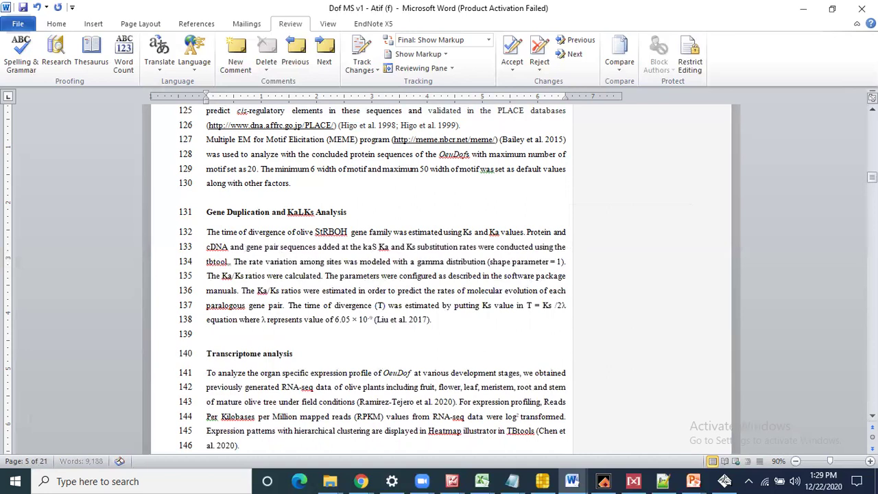
{"action": "key", "text": "BackSpace"}
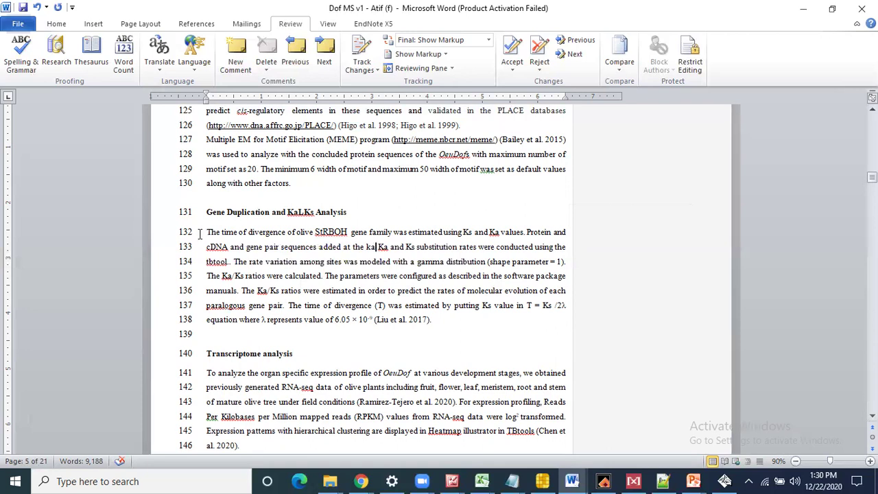
{"action": "left_click_drag", "start_coordinate": [204, 212], "coordinate": [392, 262]}
{"action": "left_click_drag", "start_coordinate": [463, 288], "coordinate": [502, 315]}
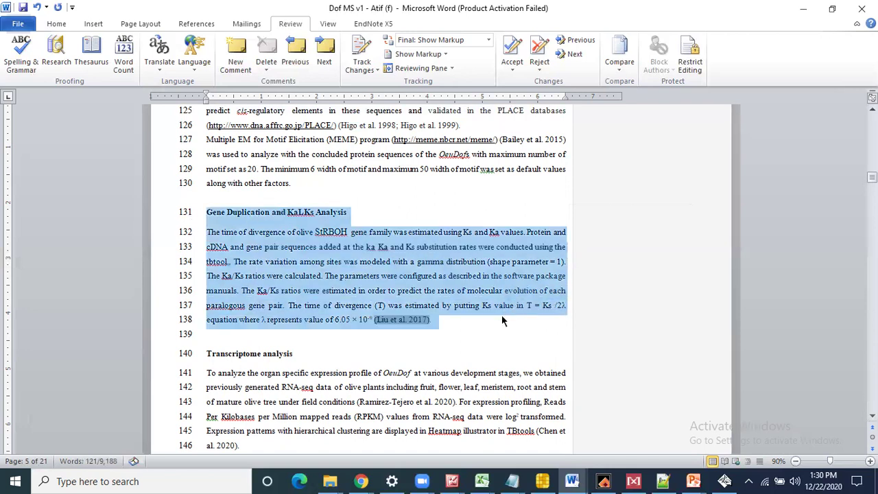
{"action": "left_click", "coordinate": [502, 315]}
Step: Replace "OeuDofs" with "StRBOH" in the MEME motif analysis paragraph
{"action": "mouse_move", "coordinate": [872, 177]}
{"action": "left_mouse_down"}
{"action": "mouse_move", "coordinate": [872, 184]}
{"action": "mouse_move", "coordinate": [872, 174]}
{"action": "left_mouse_up"}
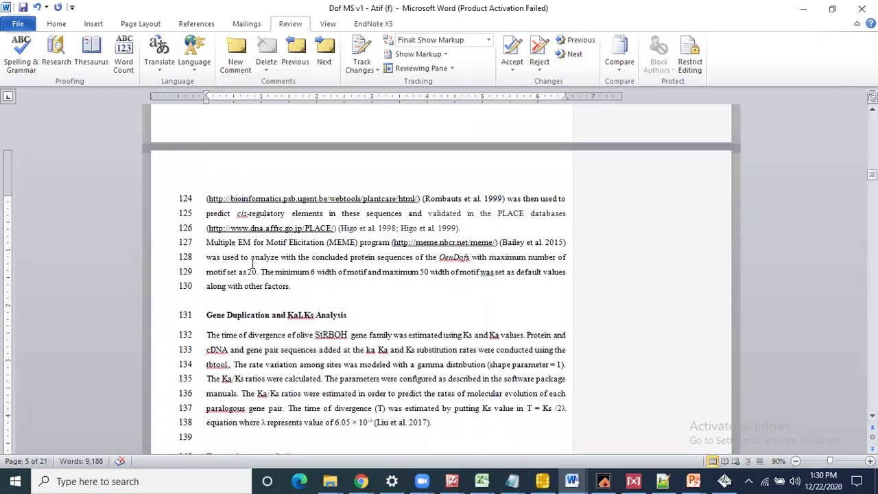
{"action": "left_click_drag", "start_coordinate": [205, 257], "coordinate": [406, 285]}
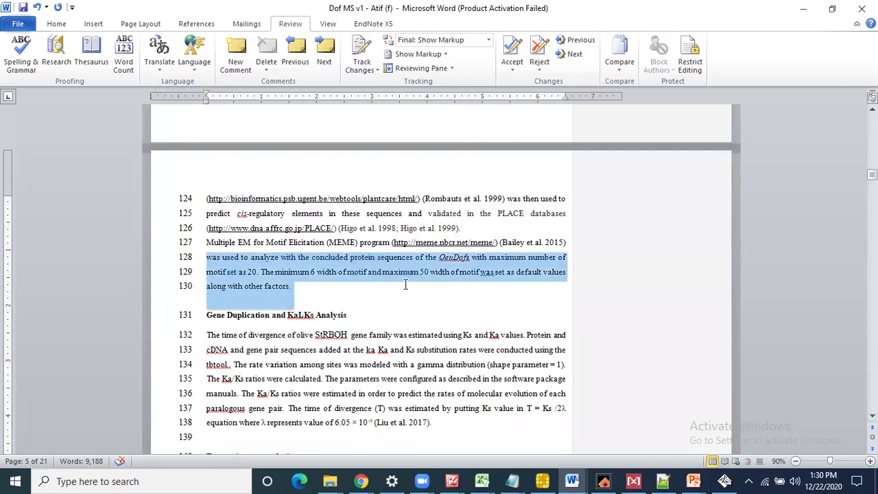
{"action": "left_click", "coordinate": [442, 257]}
{"action": "left_click_drag", "start_coordinate": [441, 257], "coordinate": [470, 261]}
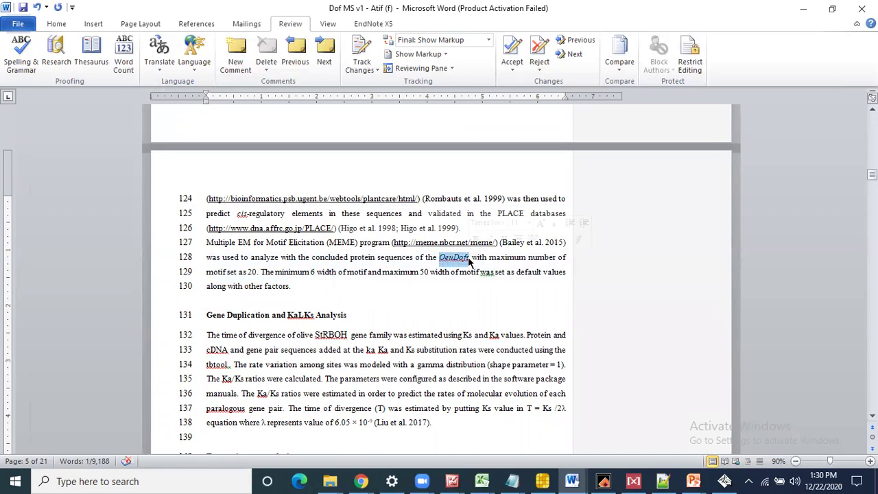
{"action": "type", "text": "StRBOH"}
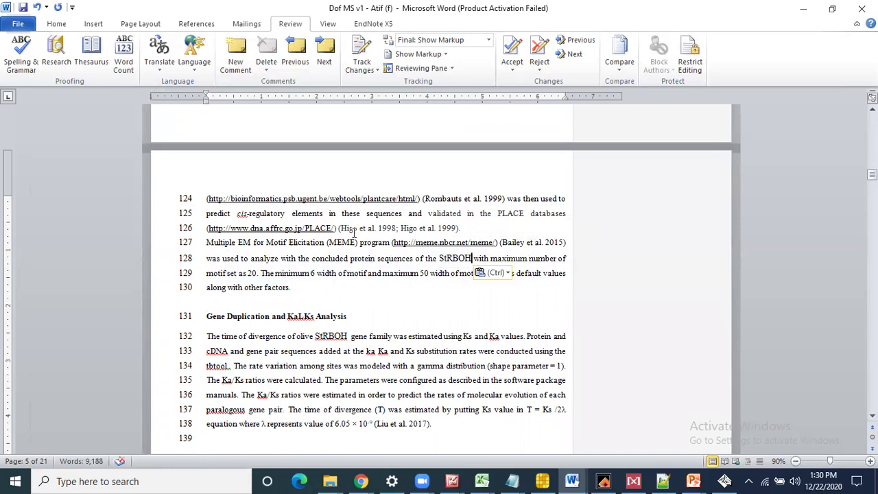
Step: Attach the comment "Change according to your analysis" to the motif number and width settings at the end of the MEME paragraph
{"action": "left_click_drag", "start_coordinate": [201, 274], "coordinate": [297, 291]}
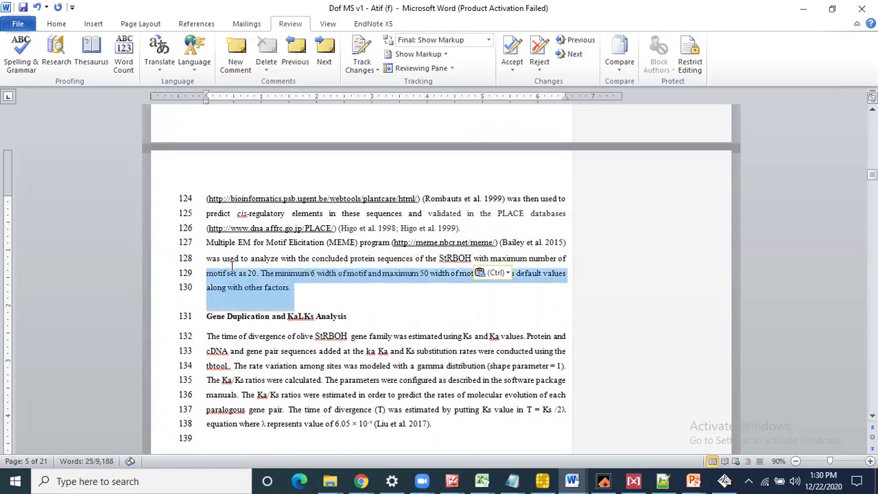
{"action": "left_click", "coordinate": [55, 25]}
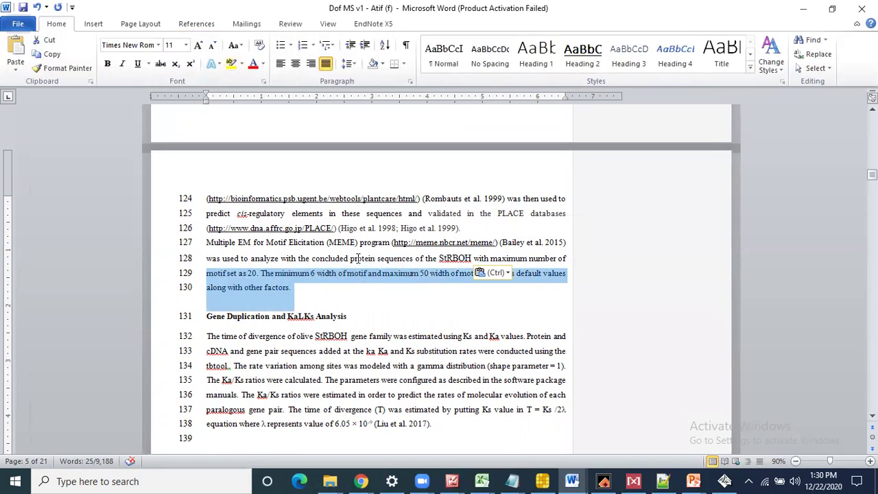
{"action": "left_click", "coordinate": [291, 23]}
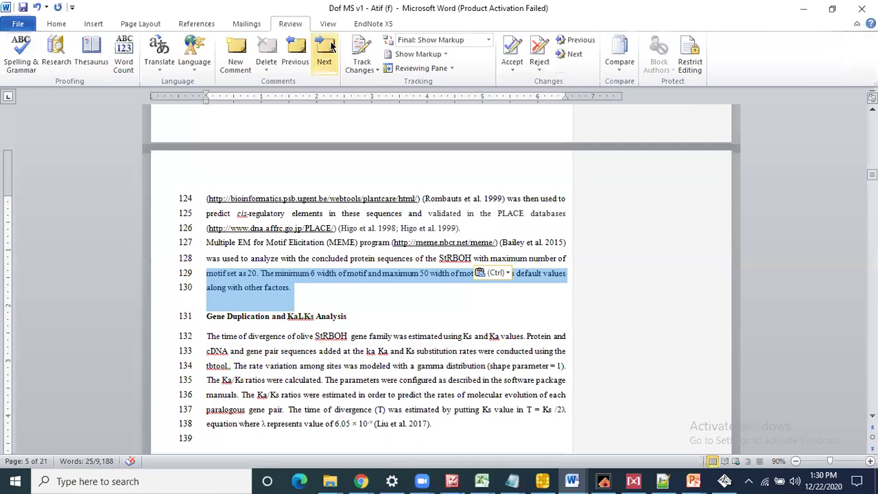
{"action": "left_click", "coordinate": [235, 55]}
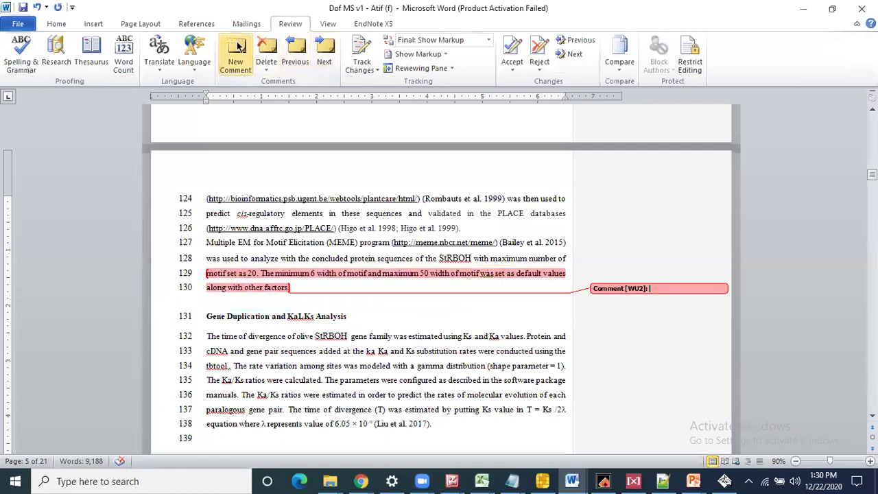
{"action": "type", "text": "Change according to your ana"}
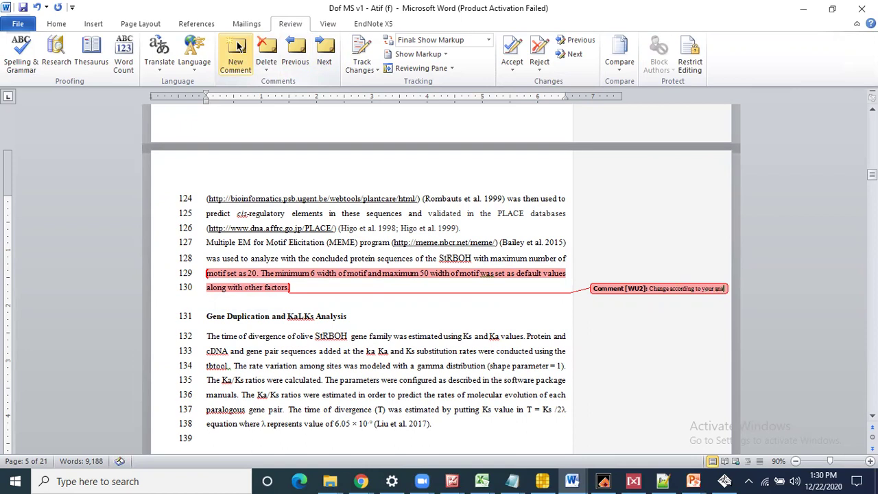
{"action": "type", "text": "lysis"}
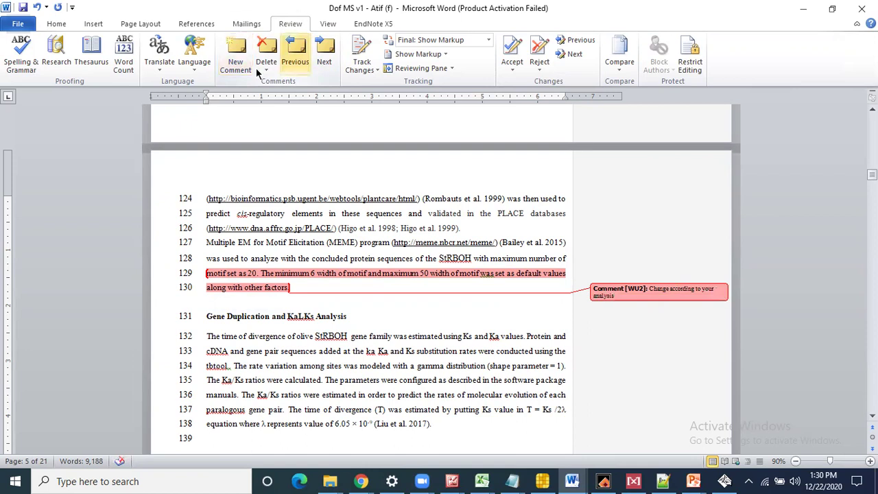
{"action": "left_click", "coordinate": [335, 306]}
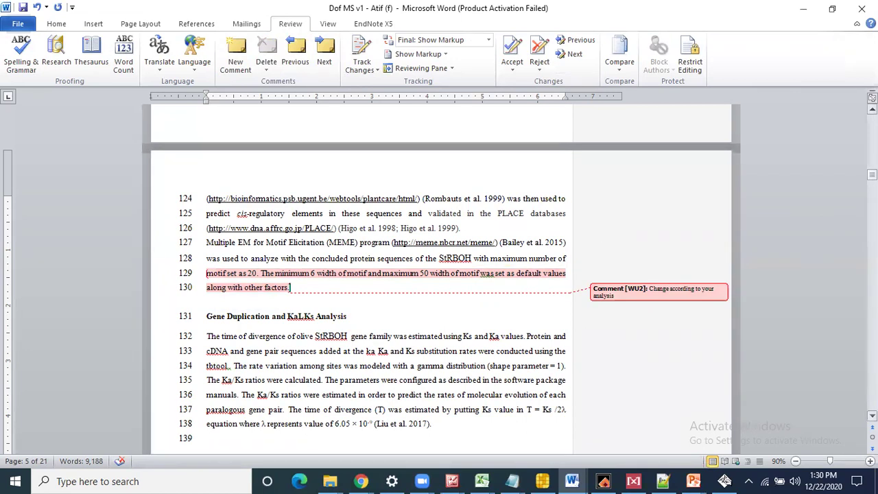
{"action": "left_click", "coordinate": [873, 174]}
{"action": "left_click_drag", "start_coordinate": [872, 174], "coordinate": [872, 189]}
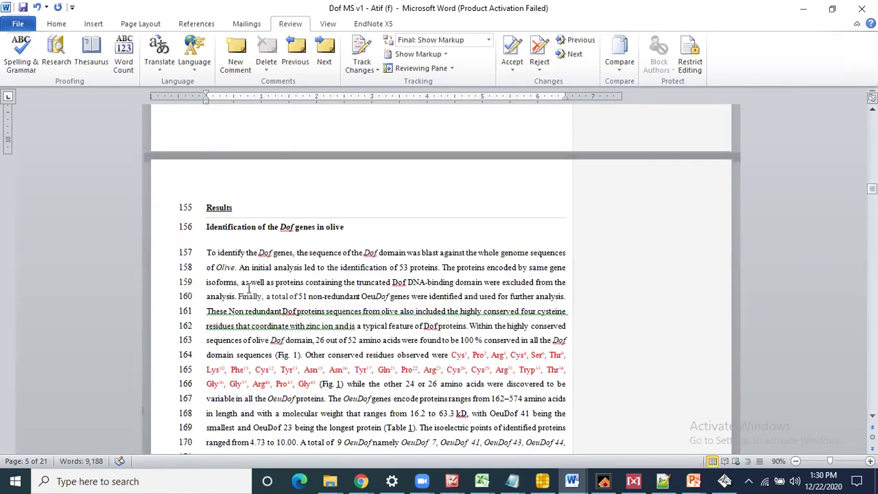
{"action": "left_click_drag", "start_coordinate": [873, 189], "coordinate": [872, 128]}
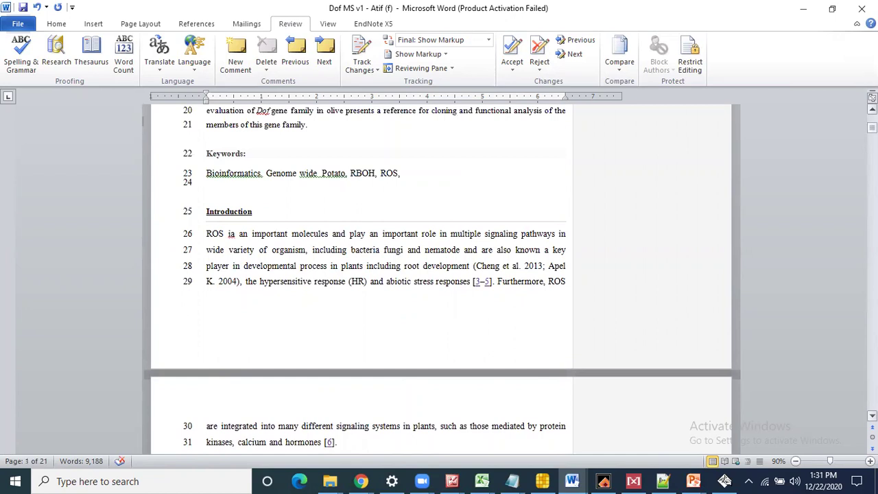
{"action": "left_click_drag", "start_coordinate": [872, 128], "coordinate": [872, 405]}
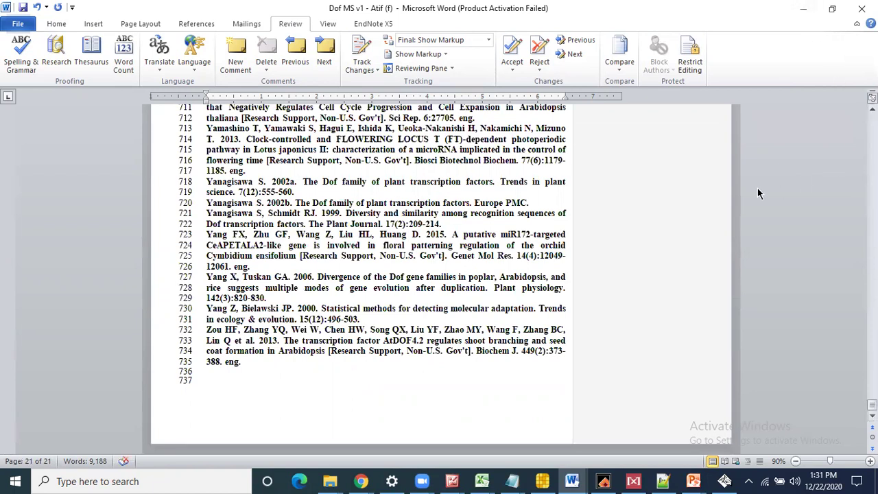
Step: Switch to the "Thesis 22 dec 20" folder, open the "Figures - Atif" document and maximize its window
{"action": "left_click", "coordinate": [803, 8]}
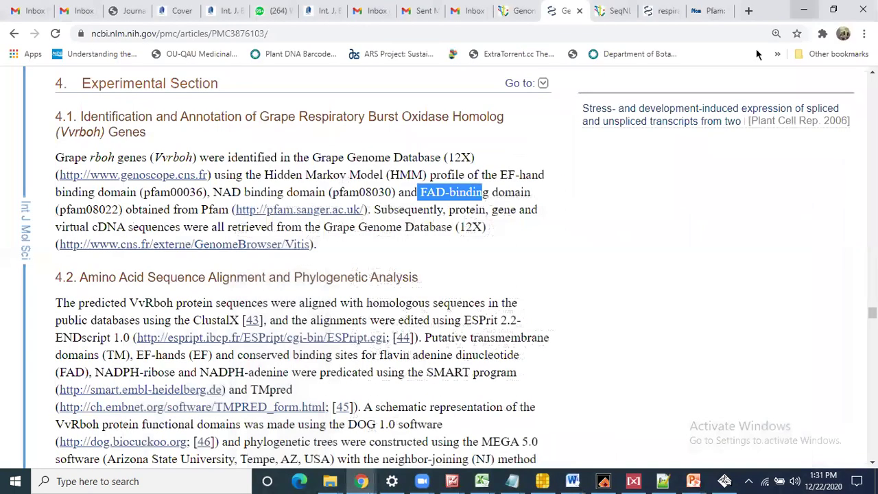
{"action": "left_click", "coordinate": [804, 9]}
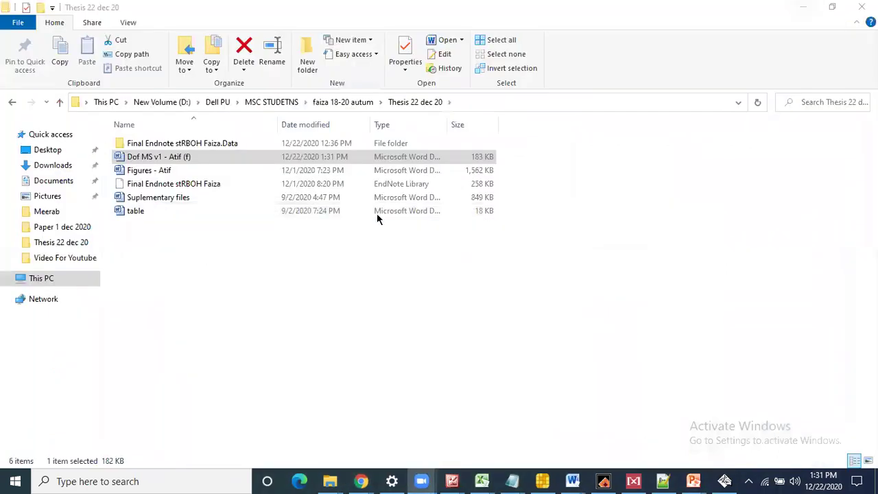
{"action": "left_click", "coordinate": [166, 171]}
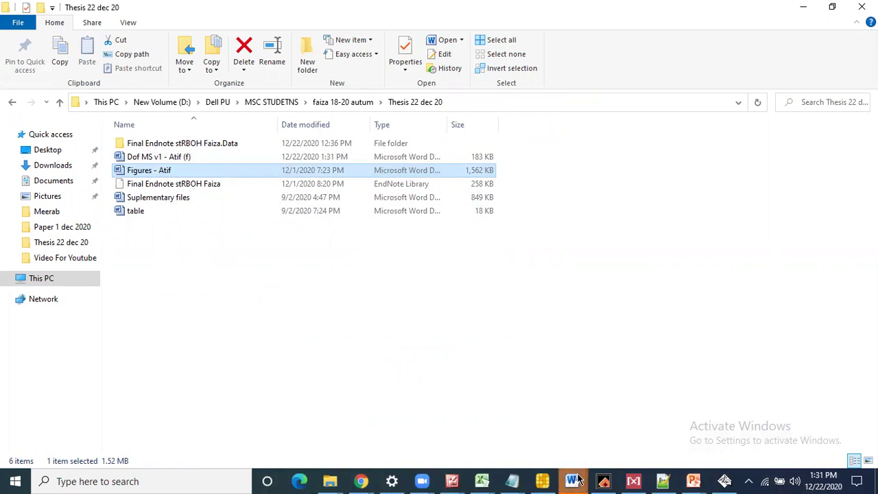
{"action": "mouse_move", "coordinate": [574, 480]}
{"action": "left_click", "coordinate": [754, 448]}
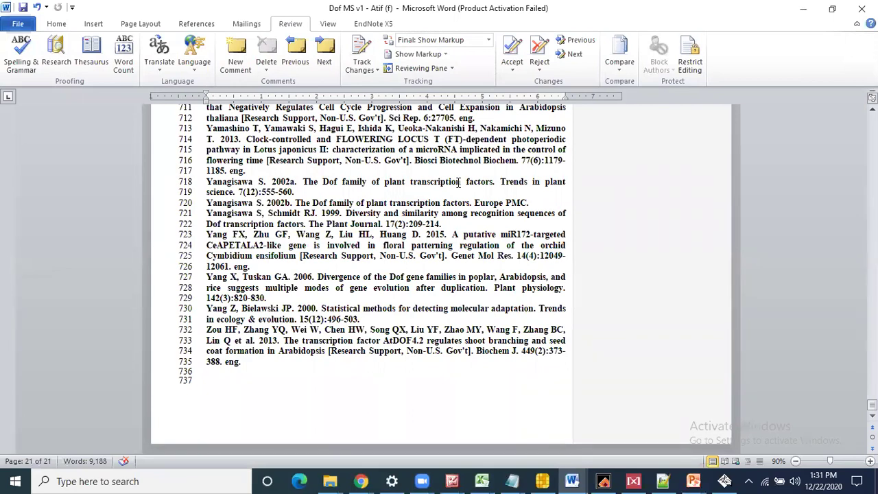
{"action": "left_click", "coordinate": [801, 9]}
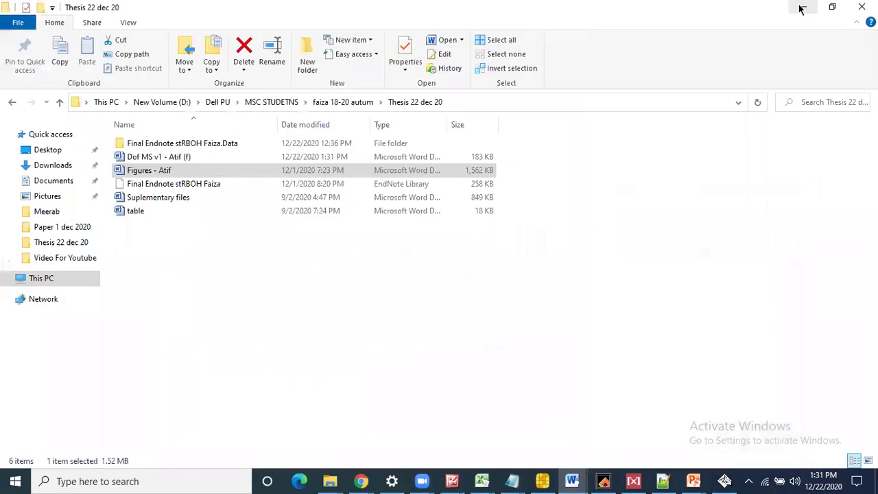
{"action": "left_click", "coordinate": [802, 9]}
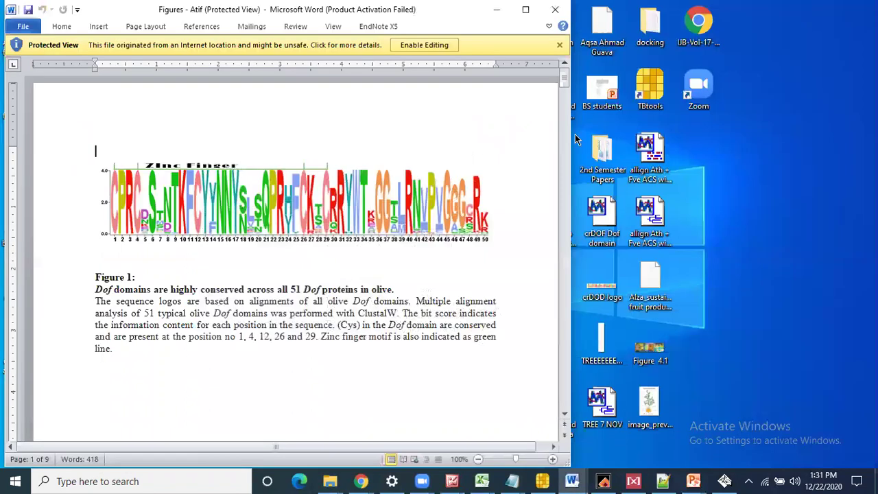
{"action": "left_click", "coordinate": [527, 11]}
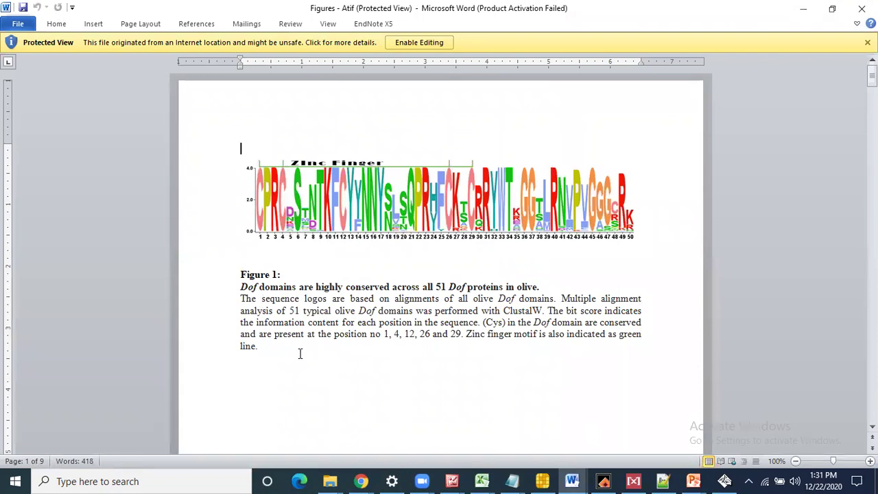
Step: Look through the figures and their captions in the document, from Figure 1 to Figure 9
{"action": "key", "text": "Down"}
{"action": "key", "text": "Down"}
{"action": "key", "text": "Down"}
{"action": "key", "text": "Down"}
{"action": "key", "text": "Down"}
{"action": "key", "text": "Down"}
{"action": "key", "text": "Down"}
{"action": "key", "text": "Down"}
{"action": "key", "text": "Up"}
{"action": "key", "text": "Up"}
{"action": "key", "text": "Up"}
{"action": "key", "text": "Up"}
{"action": "key", "text": "Up"}
{"action": "key", "text": "Up"}
{"action": "key", "text": "Up"}
{"action": "key", "text": "Up"}
{"action": "key", "text": "Up"}
{"action": "key", "text": "Up"}
{"action": "key", "text": "Up"}
{"action": "key", "text": "Up"}
{"action": "key", "text": "ctrl+Page_Down"}
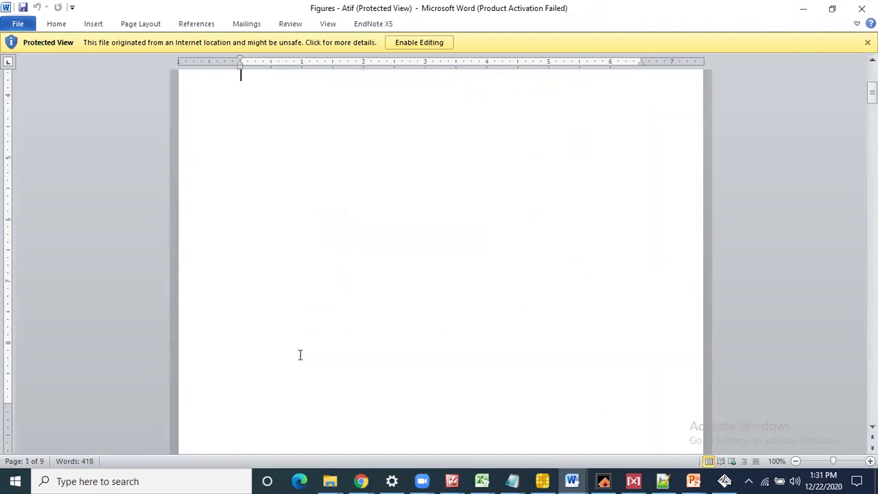
{"action": "key", "text": "Down"}
{"action": "key", "text": "Down"}
{"action": "key", "text": "Down"}
{"action": "key", "text": "Down"}
{"action": "key", "text": "Down"}
{"action": "key", "text": "Down"}
{"action": "key", "text": "Down"}
{"action": "key", "text": "Down"}
{"action": "key", "text": "Down"}
{"action": "key", "text": "Down"}
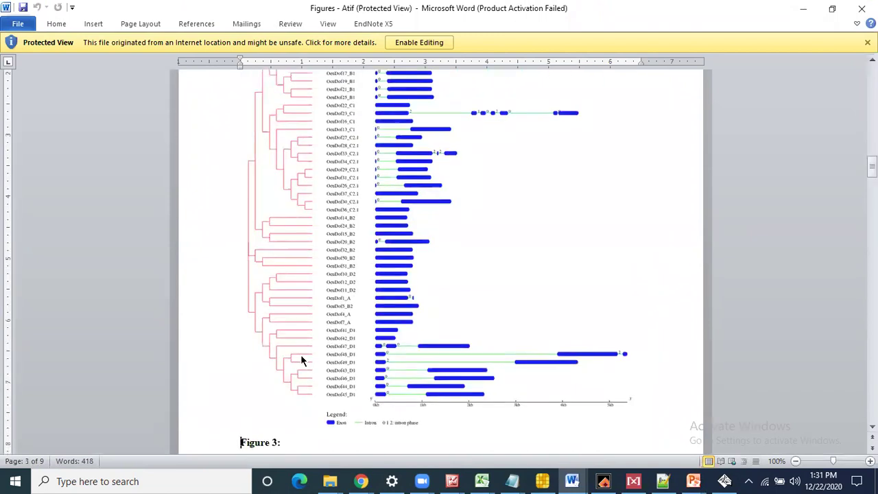
{"action": "key", "text": "Down"}
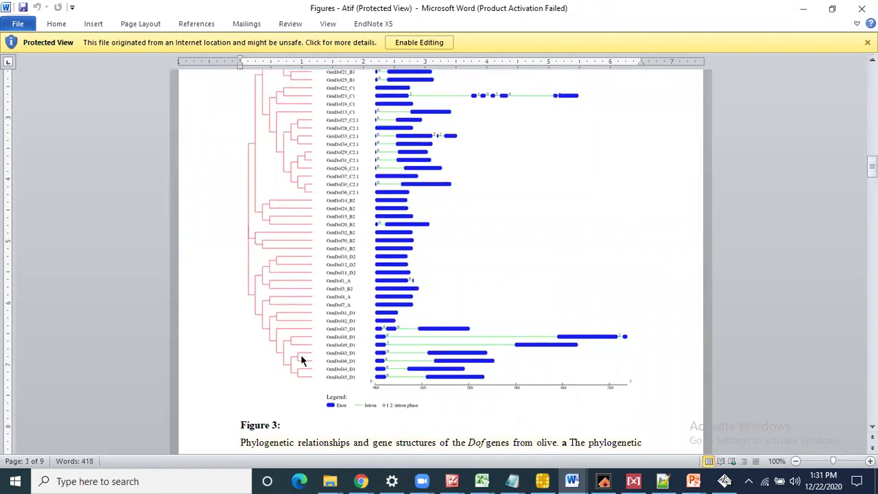
{"action": "key", "text": "Down"}
{"action": "key", "text": "Down"}
{"action": "key", "text": "Down"}
{"action": "key", "text": "Down"}
{"action": "key", "text": "Down"}
{"action": "key", "text": "Down"}
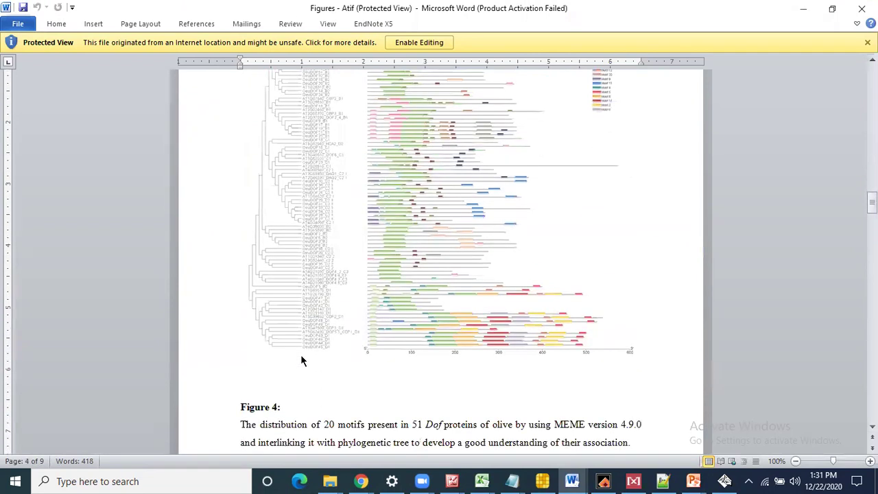
{"action": "key", "text": "Down"}
{"action": "key", "text": "Down"}
{"action": "key", "text": "Down"}
{"action": "key", "text": "Down"}
{"action": "key", "text": "Down"}
{"action": "key", "text": "Down"}
{"action": "key", "text": "Down"}
{"action": "key", "text": "Down"}
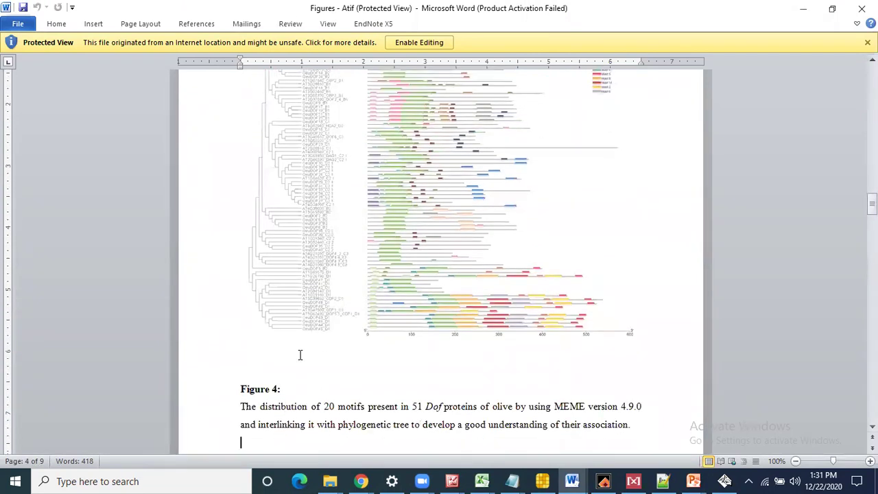
{"action": "key", "text": "Down"}
{"action": "key", "text": "Down"}
{"action": "key", "text": "Down"}
{"action": "key", "text": "Down"}
{"action": "key", "text": "Down"}
{"action": "key", "text": "Down"}
{"action": "key", "text": "Down"}
{"action": "key", "text": "Down"}
{"action": "key", "text": "Down"}
{"action": "key", "text": "Down"}
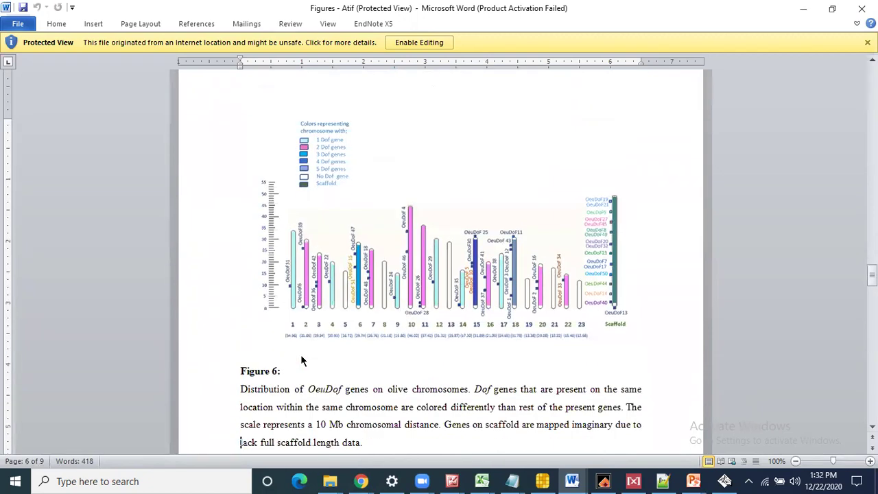
{"action": "key", "text": "ctrl+End"}
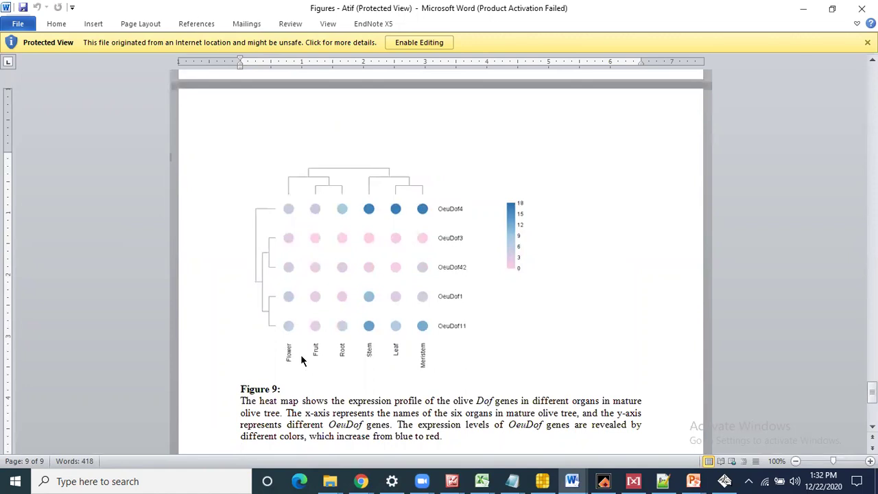
Step: Close the figures document and bring up the "Thesis 22 dec 20" folder
{"action": "left_click", "coordinate": [862, 9]}
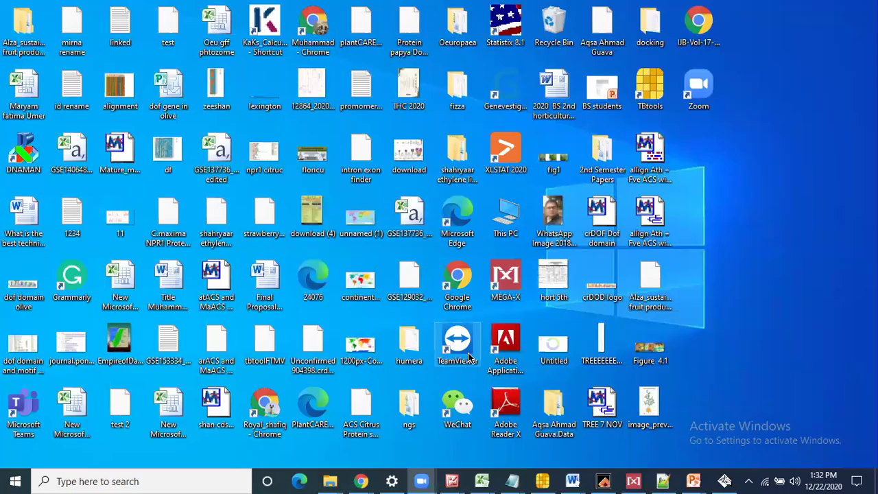
{"action": "mouse_move", "coordinate": [330, 481]}
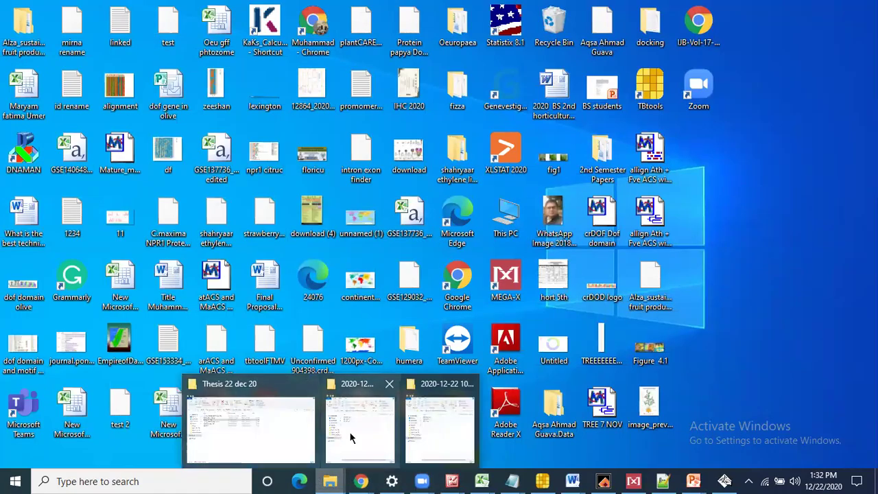
{"action": "left_click", "coordinate": [260, 413]}
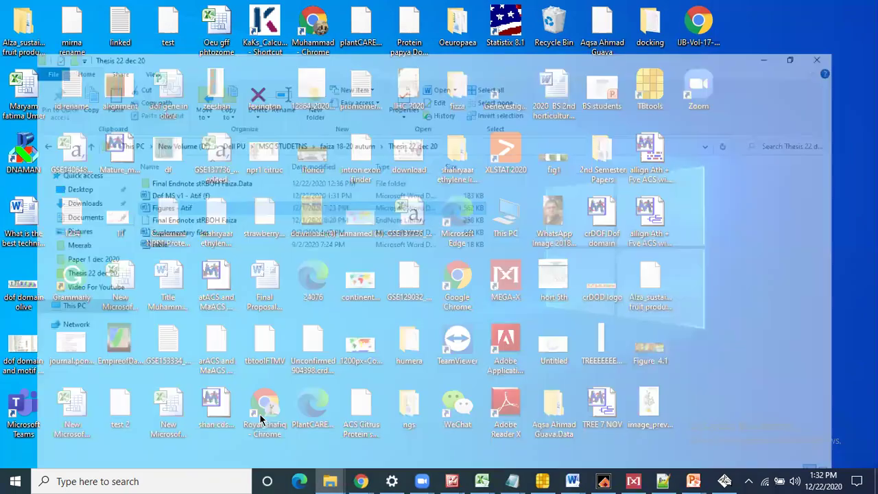
Step: Open the "table" document from the folder, view Table 1 on the olive Dof genes and close the document
{"action": "left_click", "coordinate": [159, 211]}
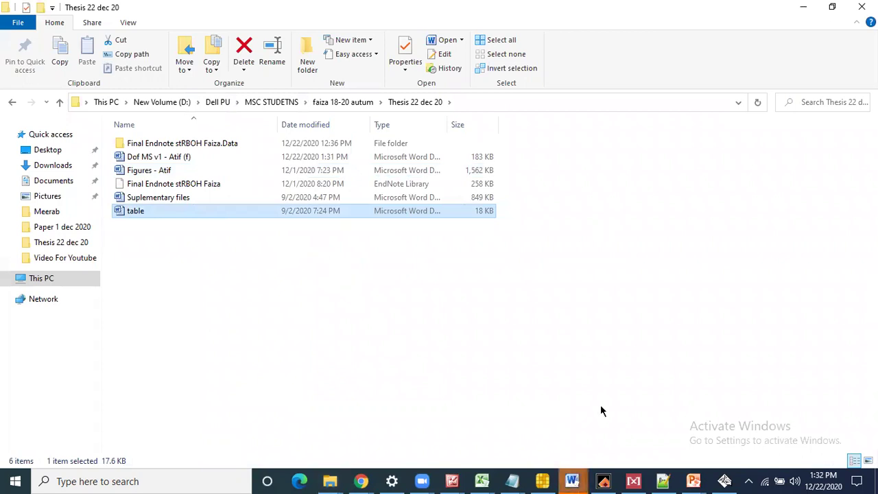
{"action": "mouse_move", "coordinate": [573, 481]}
{"action": "left_click", "coordinate": [783, 440]}
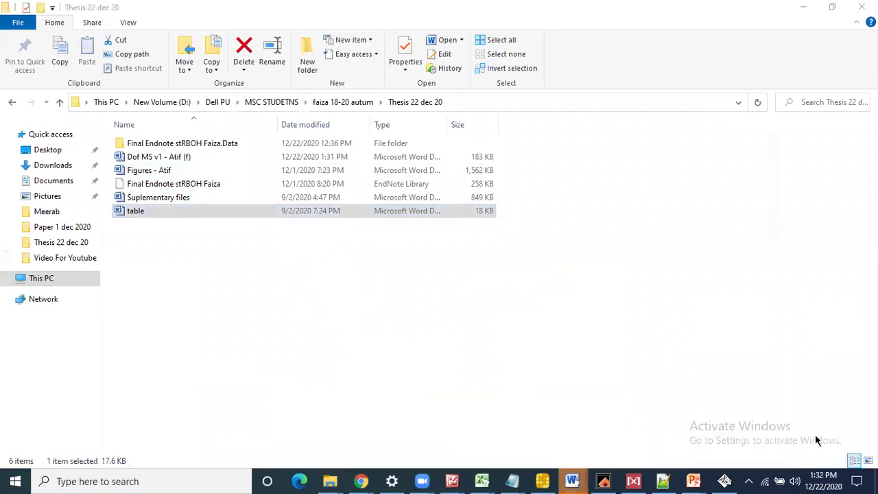
{"action": "left_click", "coordinate": [804, 8]}
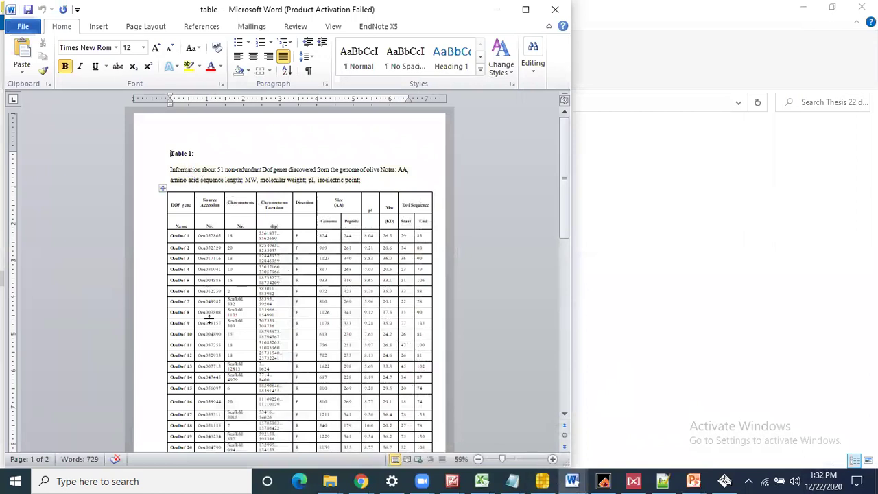
{"action": "left_click", "coordinate": [555, 9]}
Step: Open the "Suplementary files" document maximized, look over its supplementary tables starting at Table S1, and close it
{"action": "left_click", "coordinate": [164, 199]}
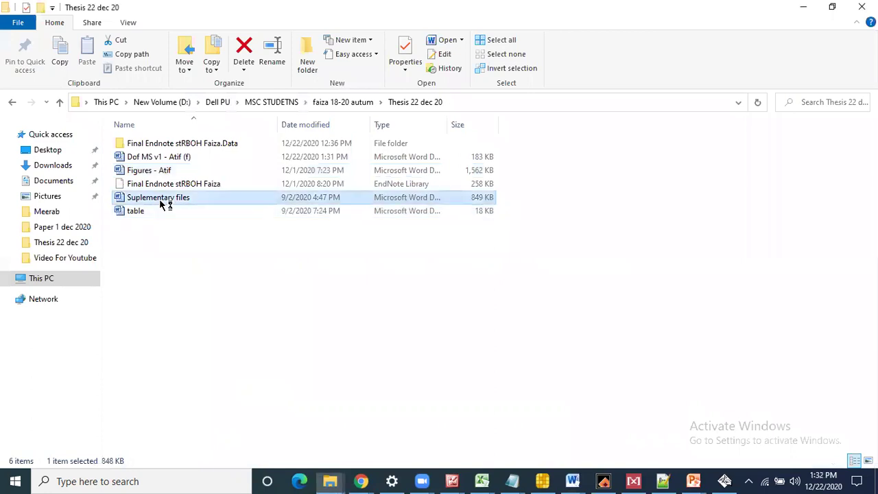
{"action": "key", "text": "Return"}
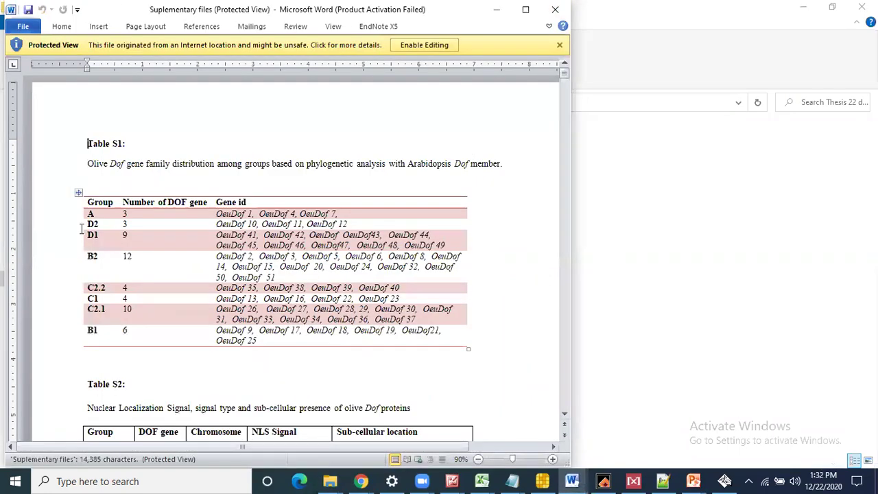
{"action": "left_click", "coordinate": [526, 9]}
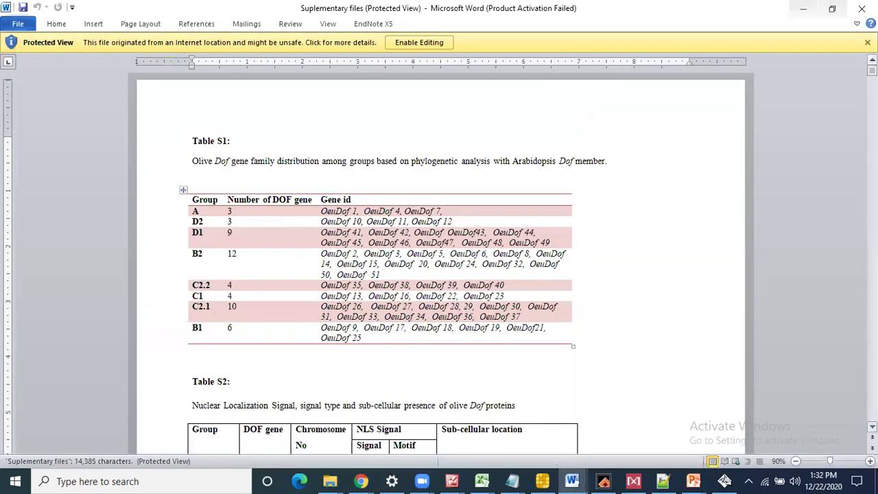
{"action": "mouse_move", "coordinate": [872, 70]}
{"action": "left_mouse_down"}
{"action": "mouse_move", "coordinate": [872, 416]}
{"action": "mouse_move", "coordinate": [872, 69]}
{"action": "left_mouse_up"}
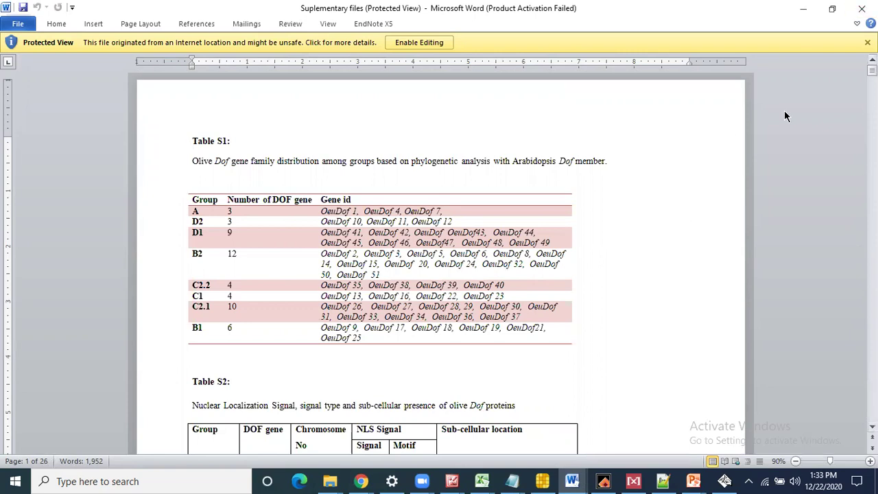
{"action": "mouse_move", "coordinate": [873, 71]}
{"action": "left_mouse_down"}
{"action": "mouse_move", "coordinate": [872, 147]}
{"action": "mouse_move", "coordinate": [872, 67]}
{"action": "left_mouse_up"}
{"action": "left_click", "coordinate": [862, 8]}
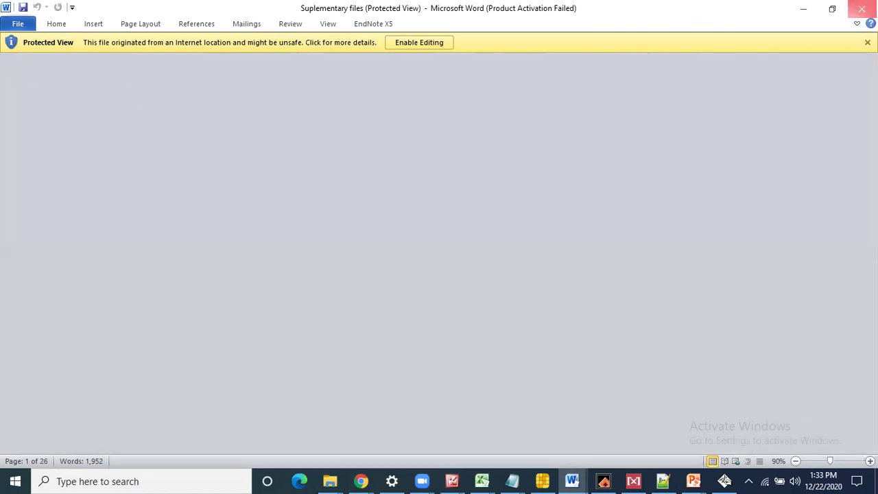
Step: Switch to the "Dof MS v1" manuscript and close it
{"action": "left_click", "coordinate": [573, 481]}
{"action": "left_click", "coordinate": [816, 435]}
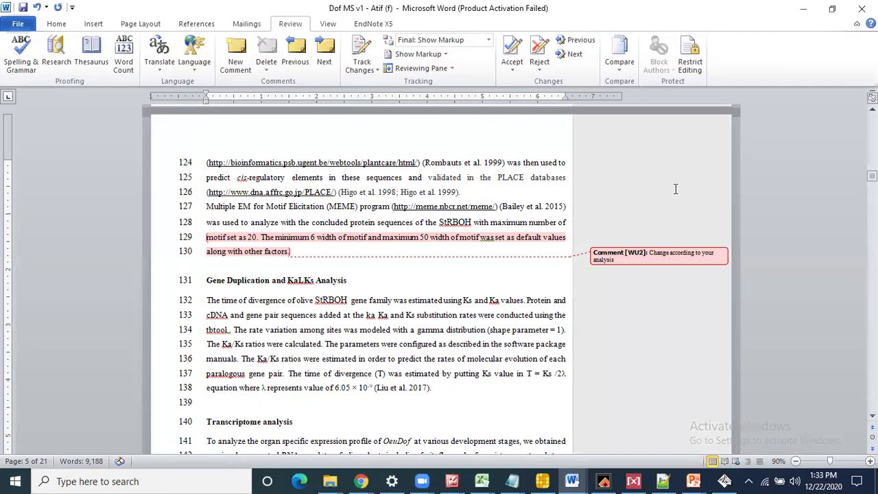
{"action": "left_click", "coordinate": [862, 8]}
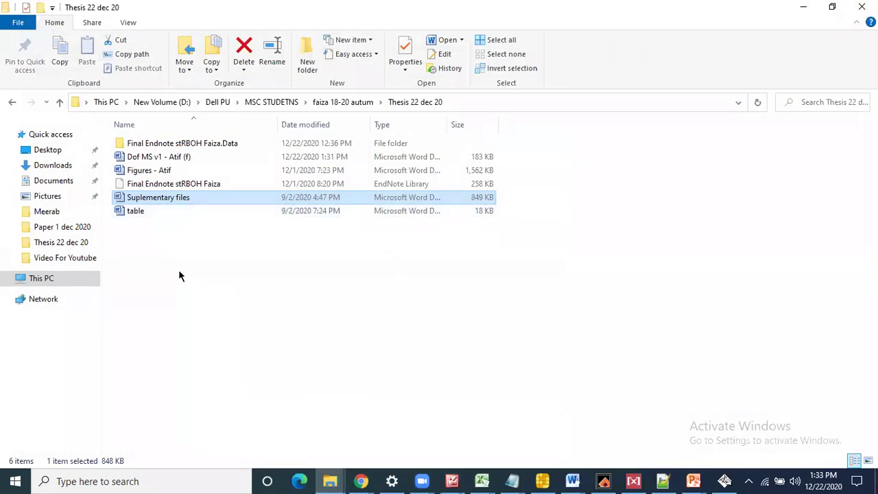
Step: Bring up the "RBOH analysis rough" document and close it
{"action": "left_click", "coordinate": [573, 481]}
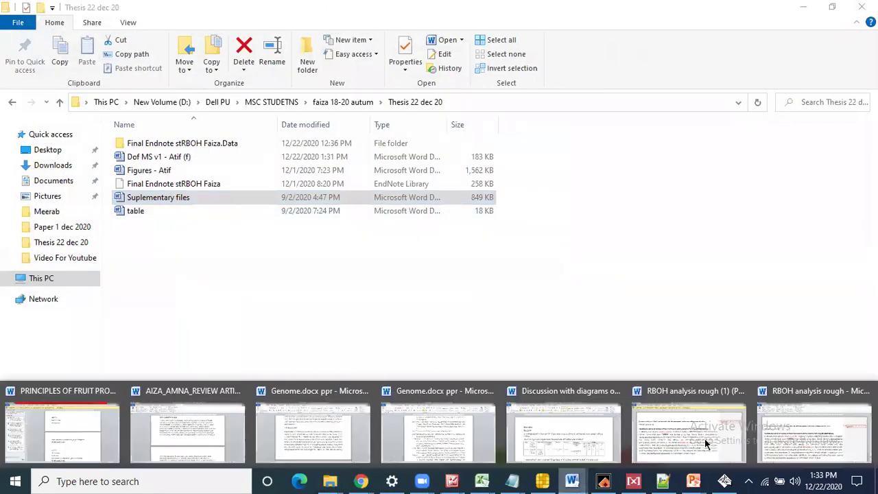
{"action": "left_click", "coordinate": [815, 429]}
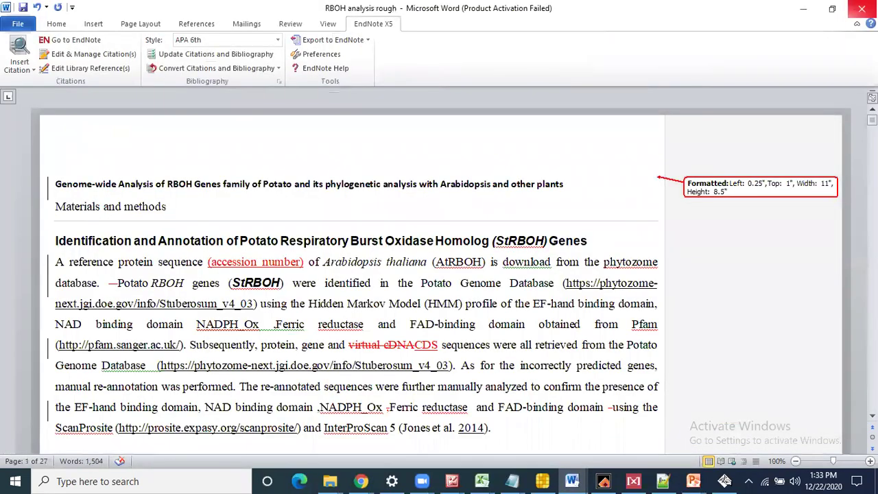
{"action": "left_click", "coordinate": [862, 8]}
{"action": "left_click", "coordinate": [387, 263]}
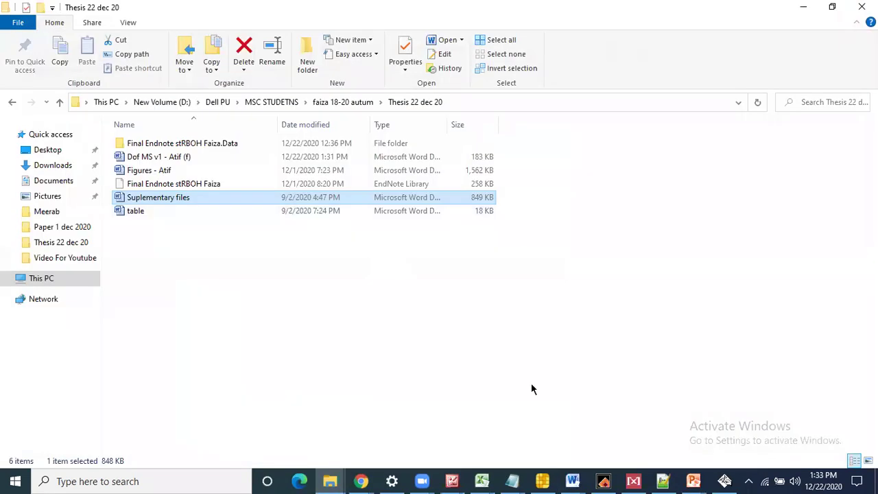
Step: Close the protected "RBOH analysis rough (1)" document and minimize the folder window to show the desktop
{"action": "left_click", "coordinate": [573, 482]}
{"action": "left_click", "coordinate": [802, 416]}
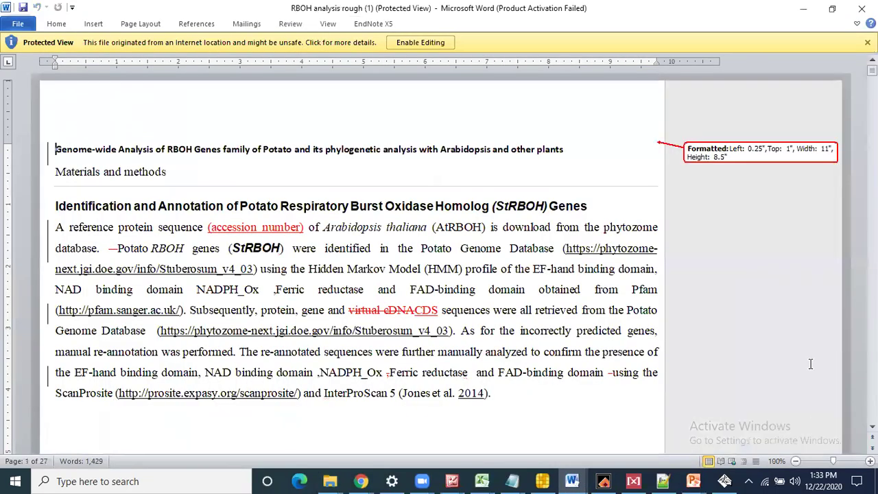
{"action": "left_click", "coordinate": [862, 8]}
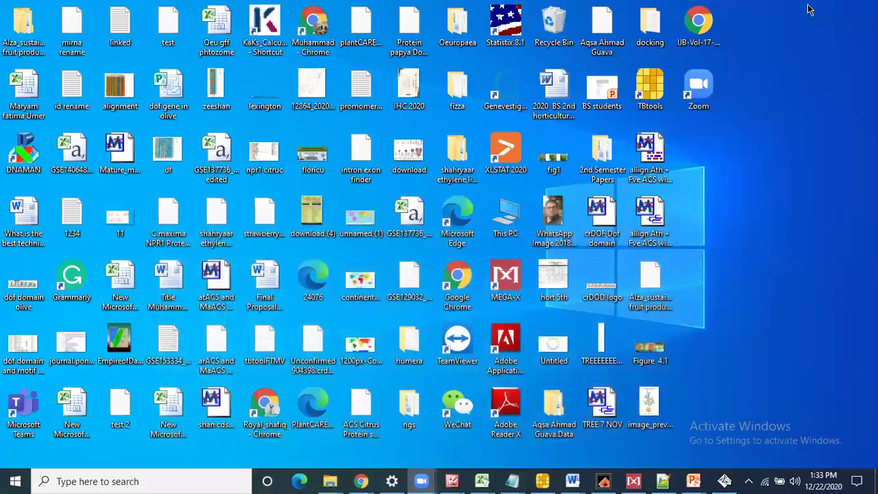
{"action": "left_click", "coordinate": [804, 7]}
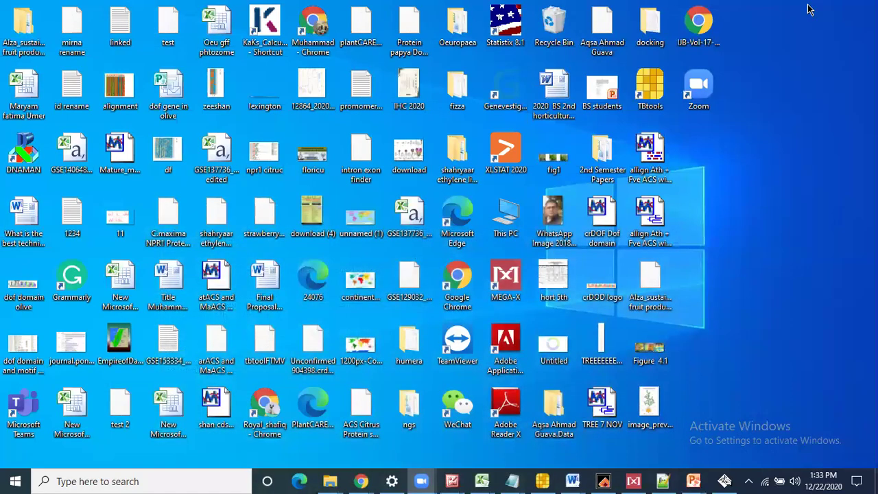